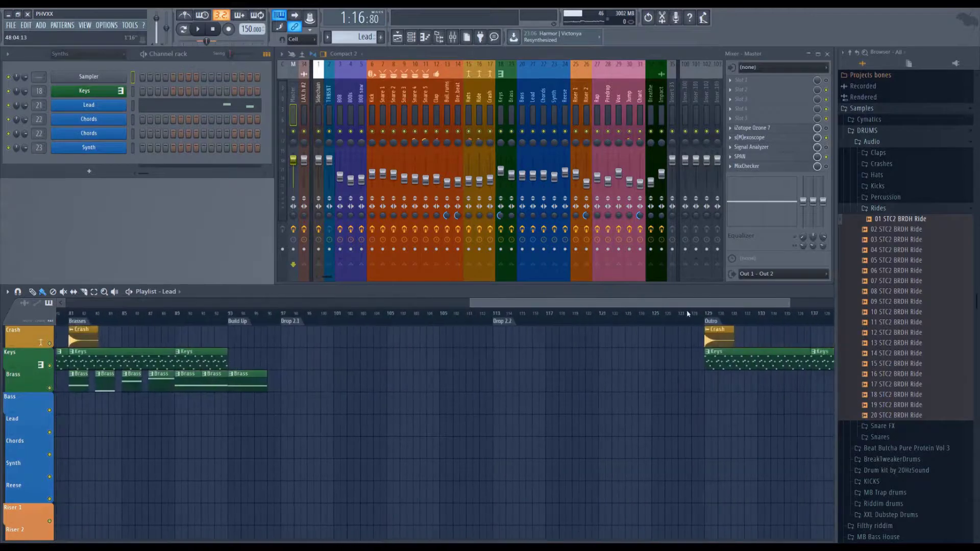
Step: Select the timeline range from bar 97 to bar 129, covering Drop 2.1 and Drop 2.2
double_click(276, 322)
drag(451, 319, 662, 319)
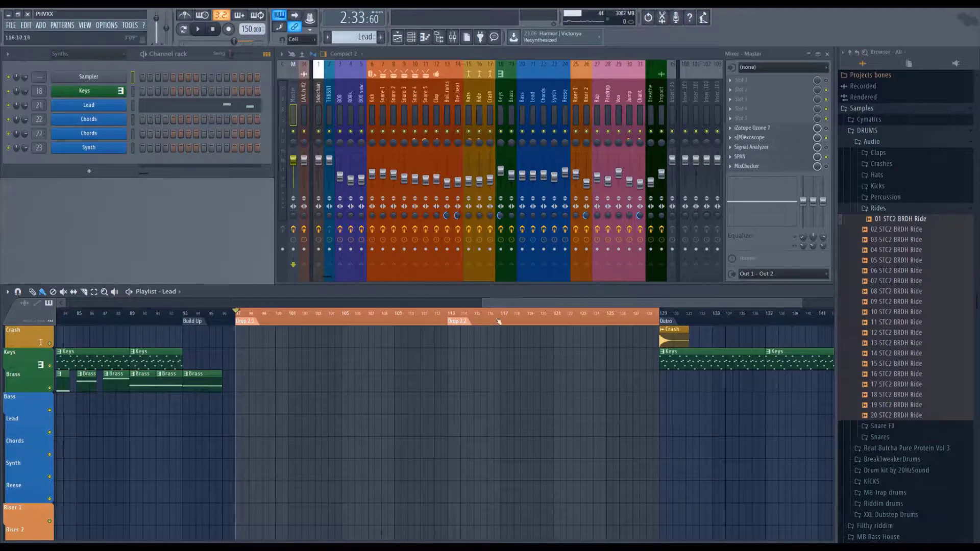
Step: Play the song from the Rap Breakdown marker and stop after a short listen
drag(504, 301, 227, 286)
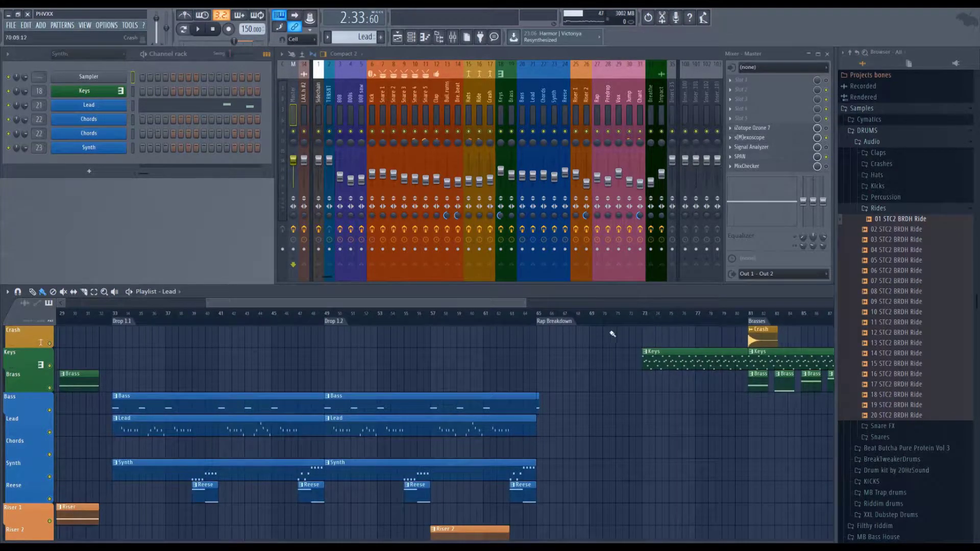
click(571, 325)
key(space)
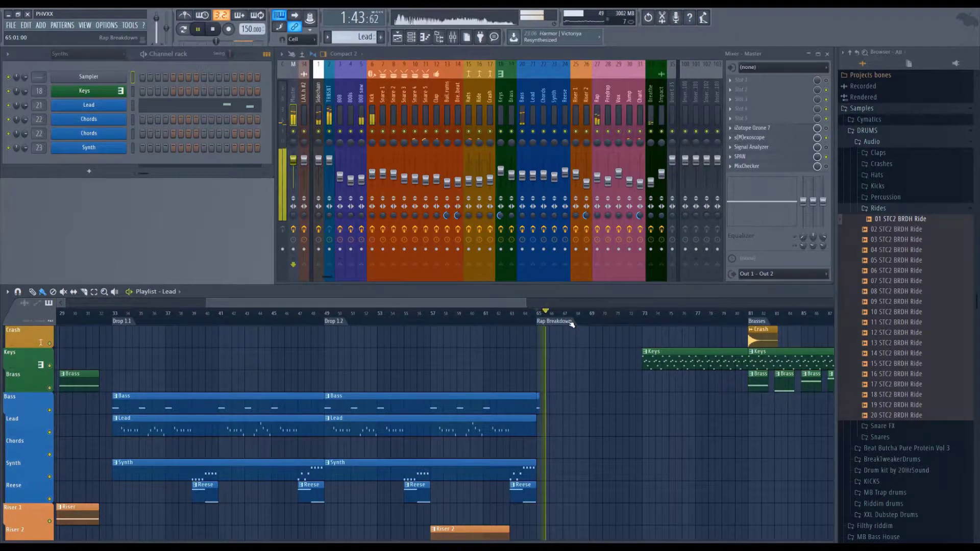
drag(442, 301, 579, 302)
key(space)
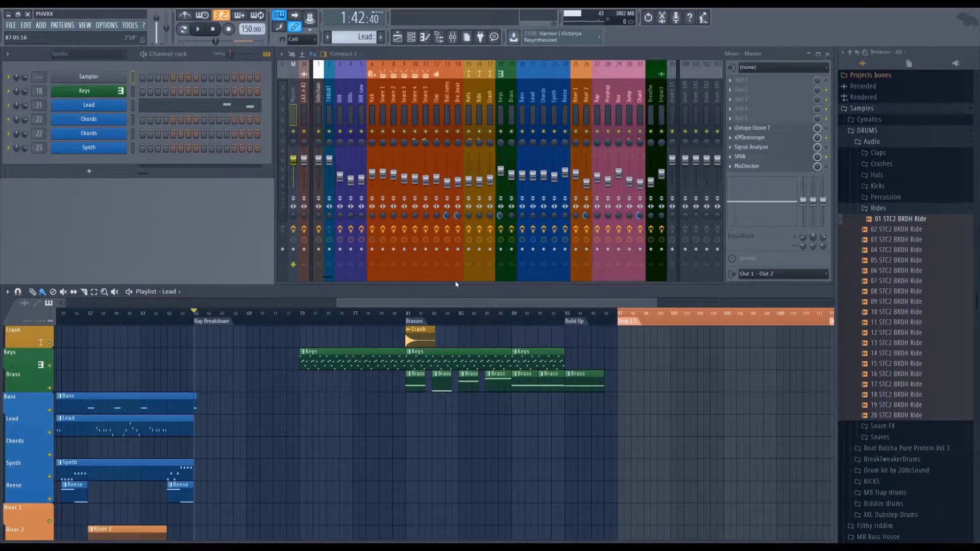
Step: Compare the arrangement of Drop 1.1 and Drop 1.2 with the Drop 2.1 and Drop 2.2 range, using the section markers
drag(518, 306, 634, 313)
scroll(422, 319, up, 2)
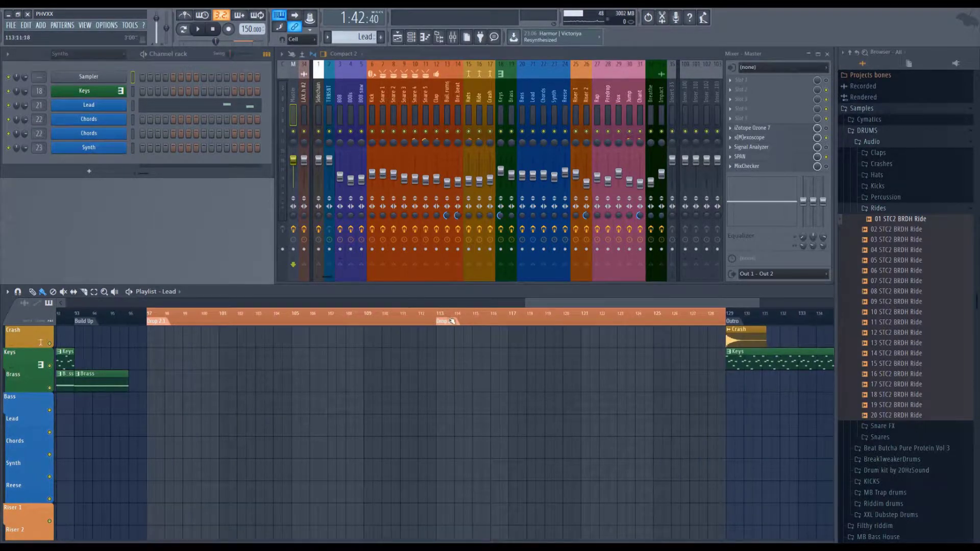
click(445, 321)
scroll(446, 320, up, 1)
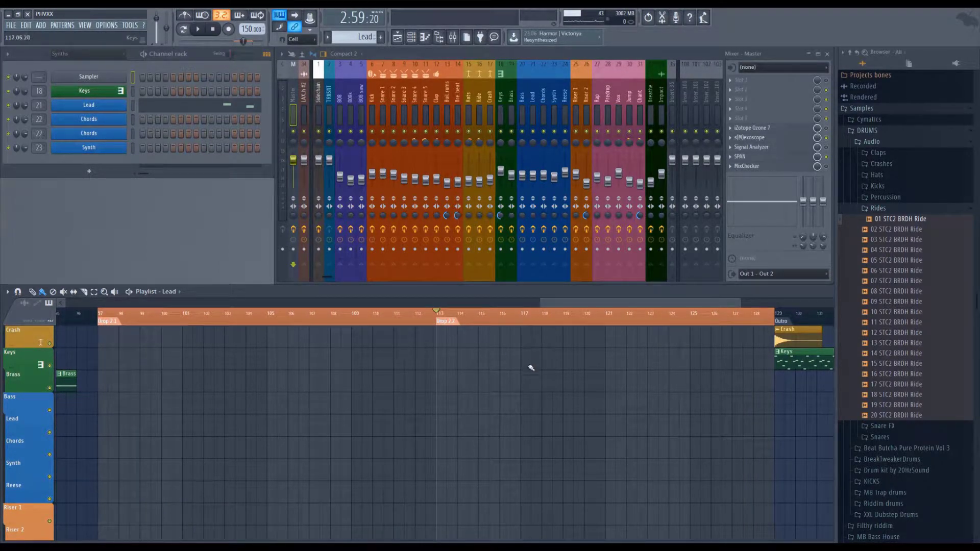
click(103, 317)
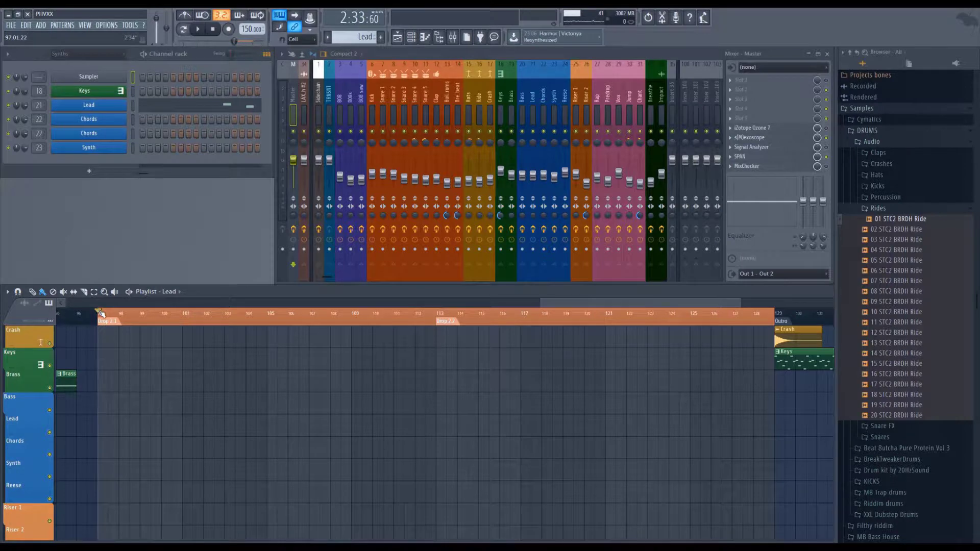
scroll(109, 320, down, 5)
click(237, 322)
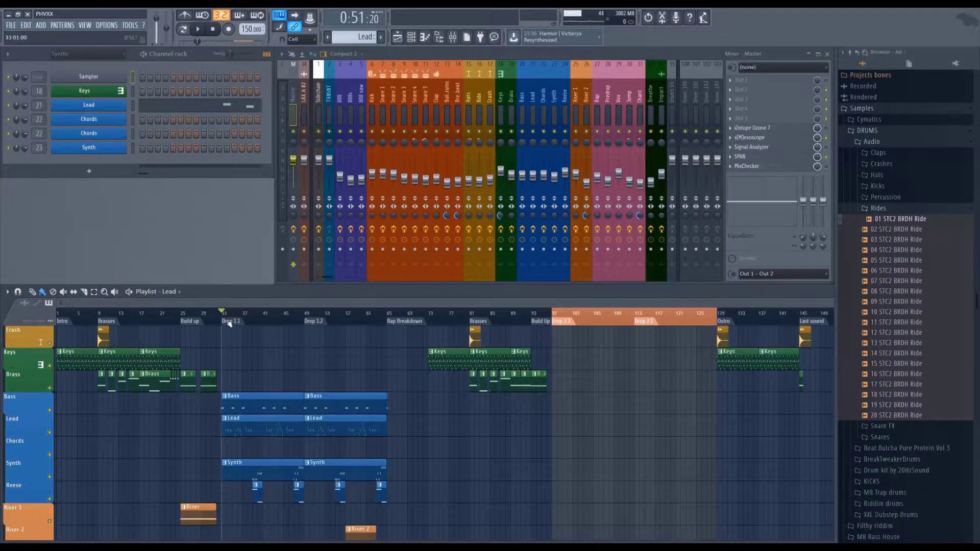
drag(229, 324, 555, 342)
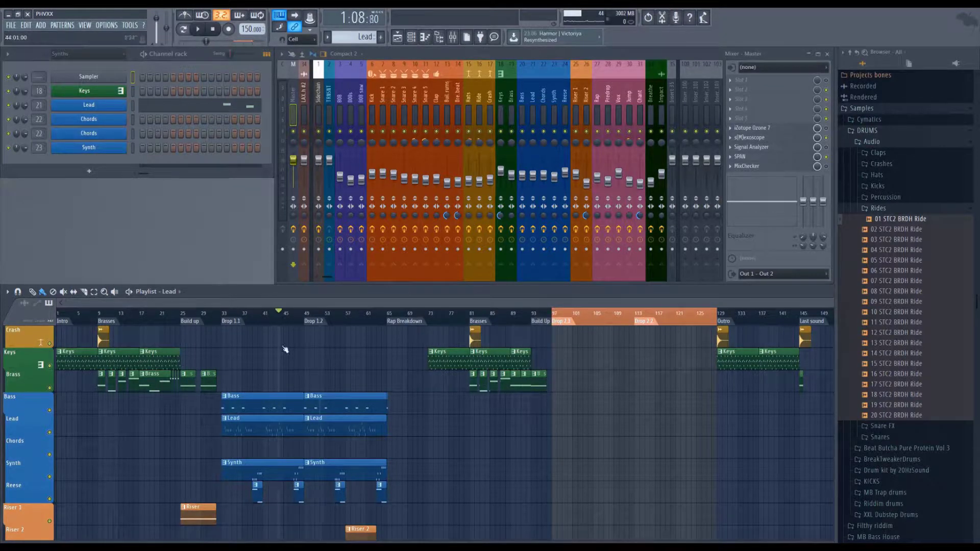
click(225, 321)
drag(227, 360, 556, 364)
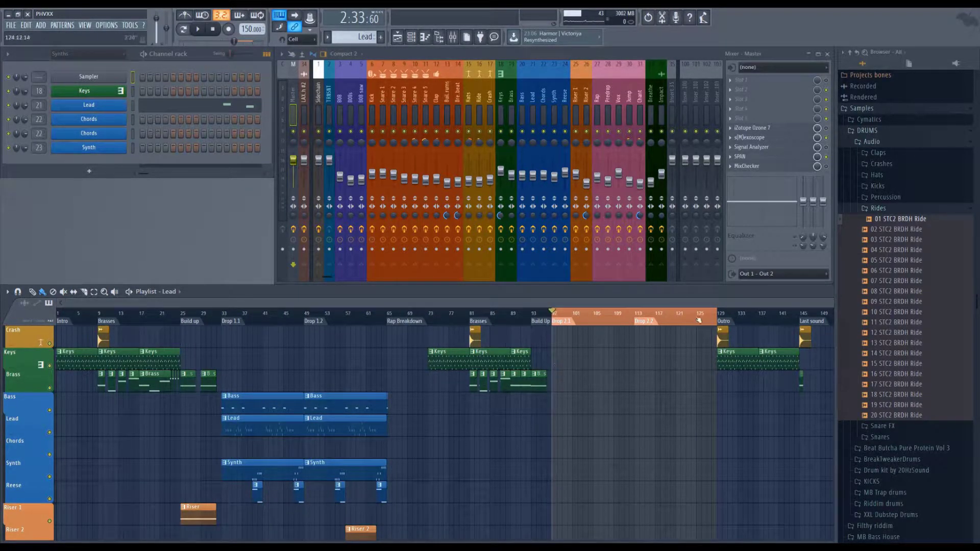
scroll(720, 317, up, 8)
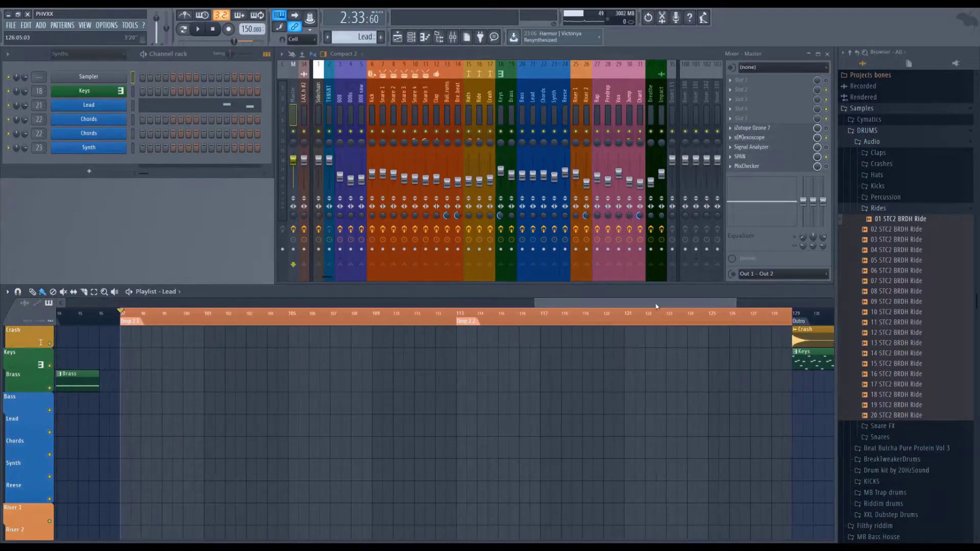
scroll(494, 310, down, 5)
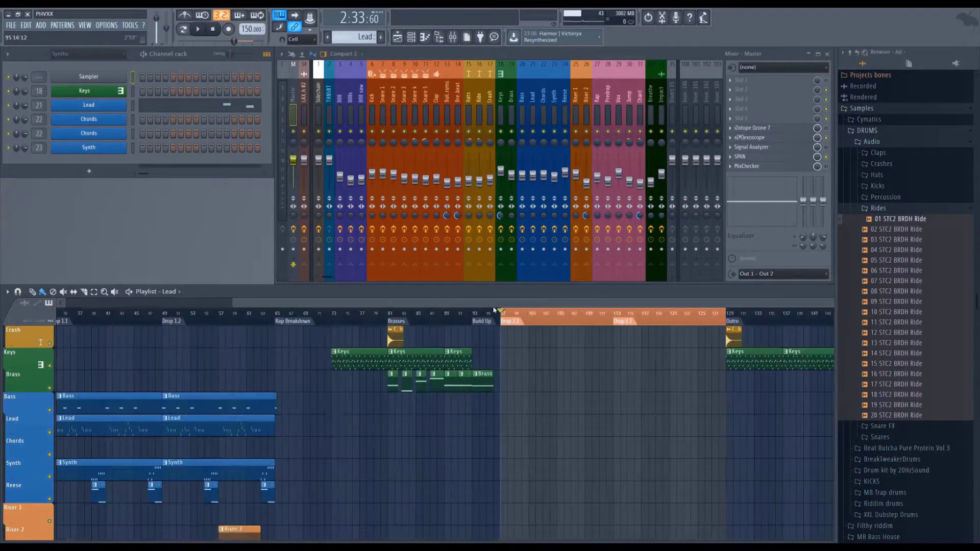
Step: Place a short Bass clip at bar 97, the start of Drop 2.1, and return the playhead there
click(275, 411)
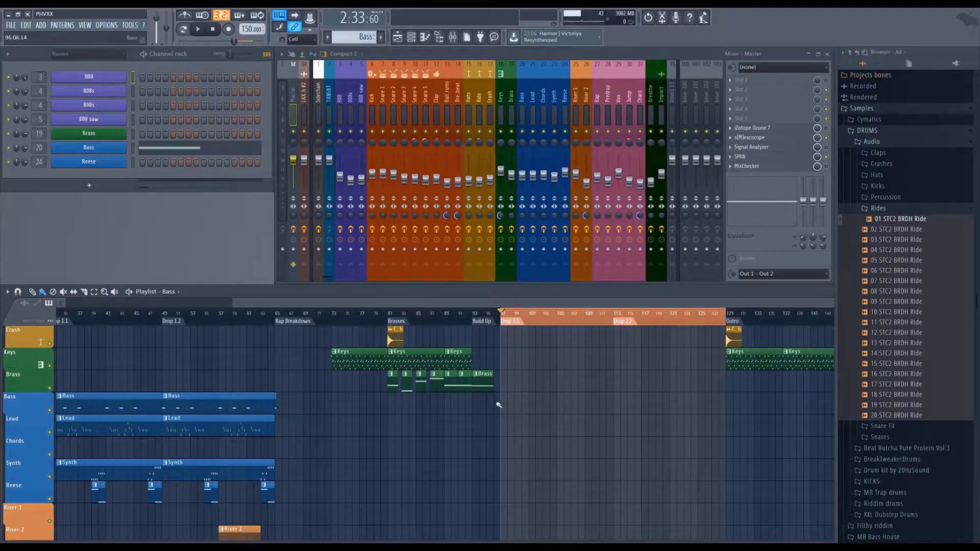
scroll(544, 310, up, 4)
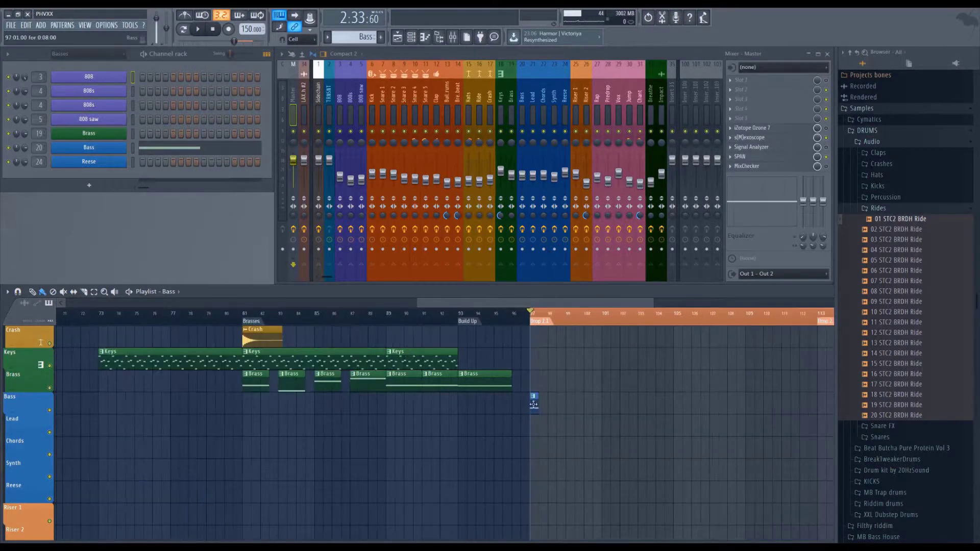
drag(544, 303, 637, 302)
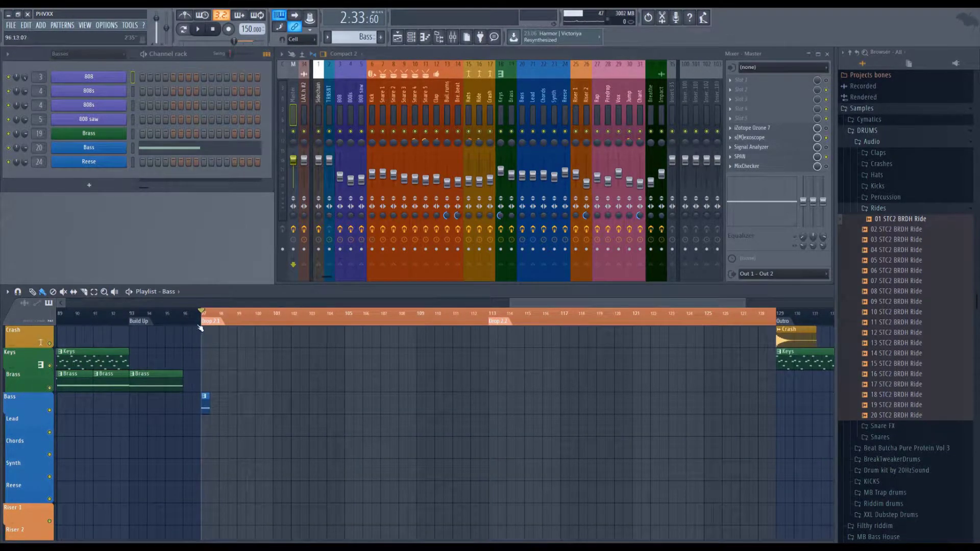
scroll(200, 328, up, 3)
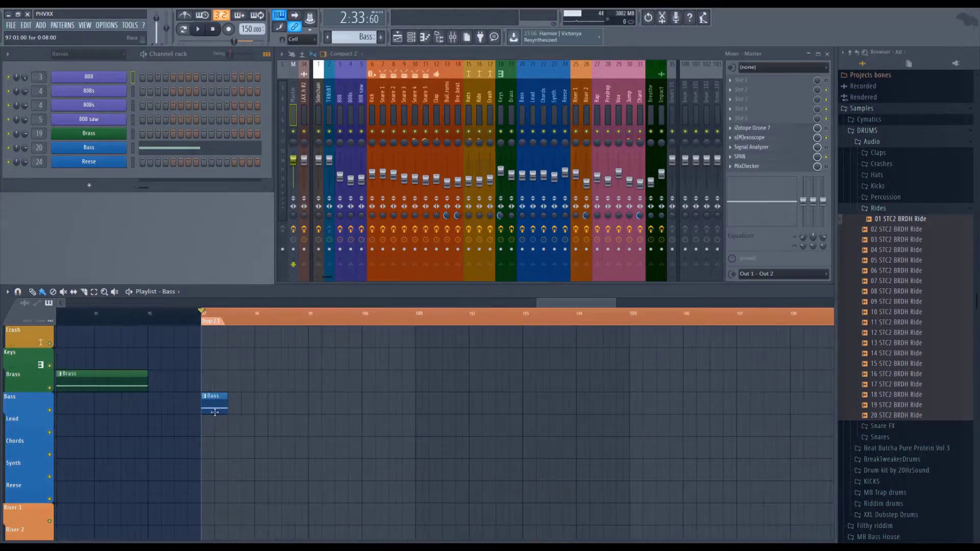
click(195, 34)
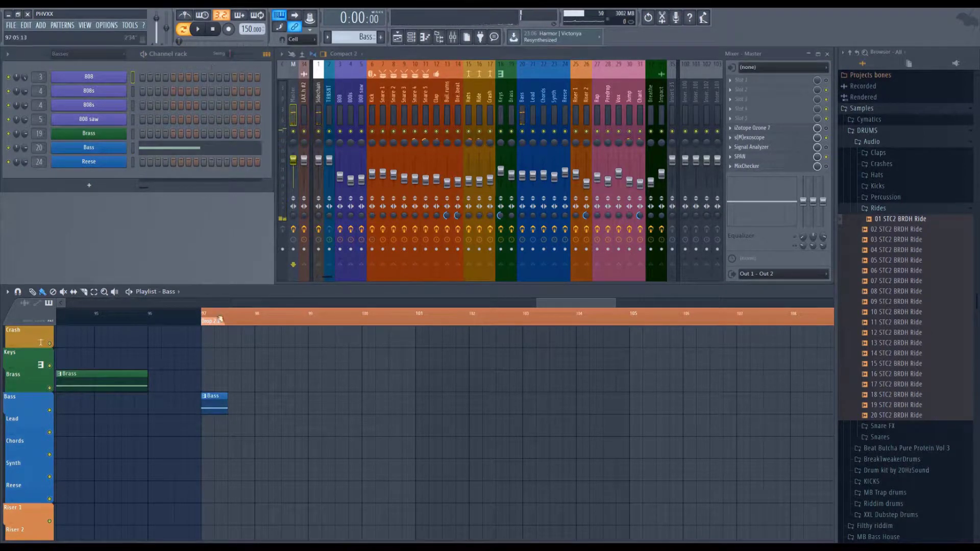
scroll(221, 319, down, 5)
click(209, 317)
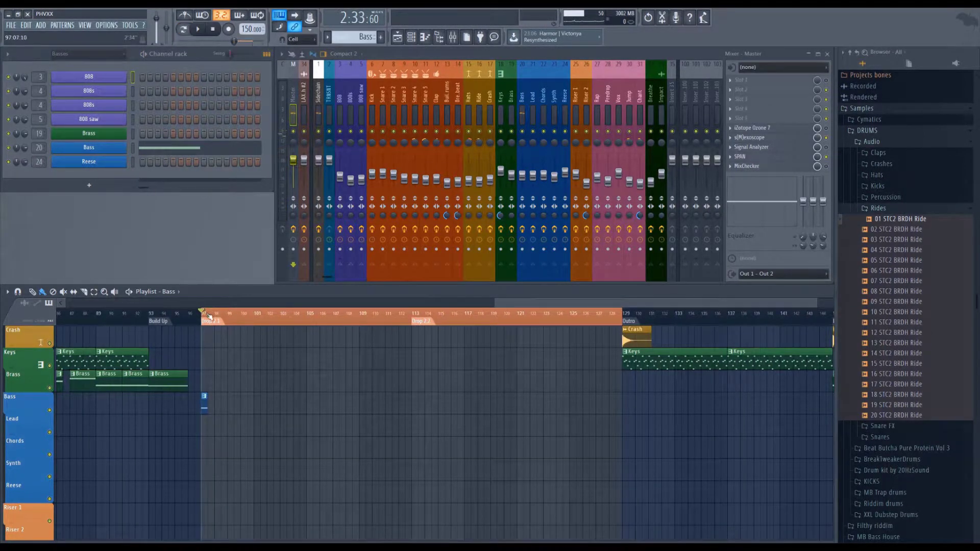
Step: Place a Kick and a Snare 1 hit in the first bar of Drop 2.1 and normalize the Snare 1 sample
scroll(209, 316, down, 8)
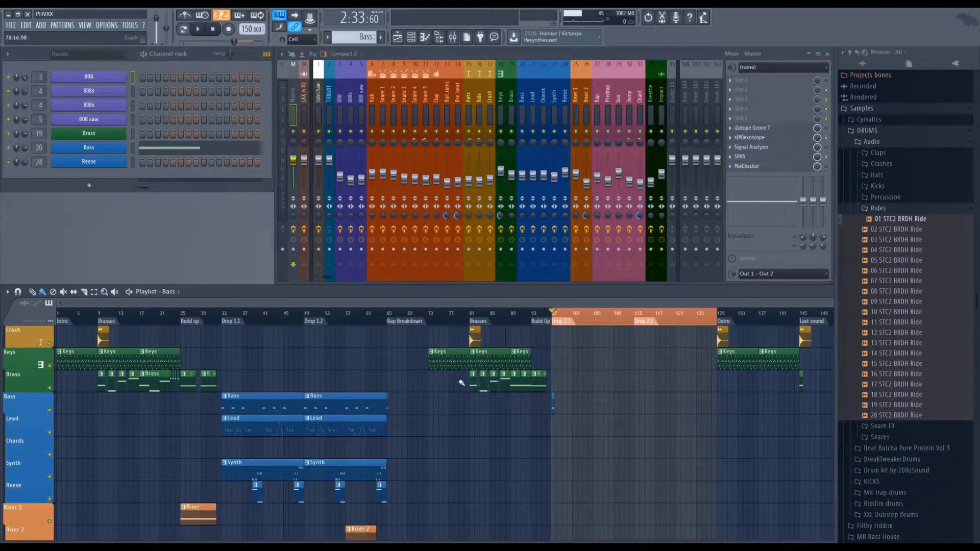
scroll(597, 413, up, 4)
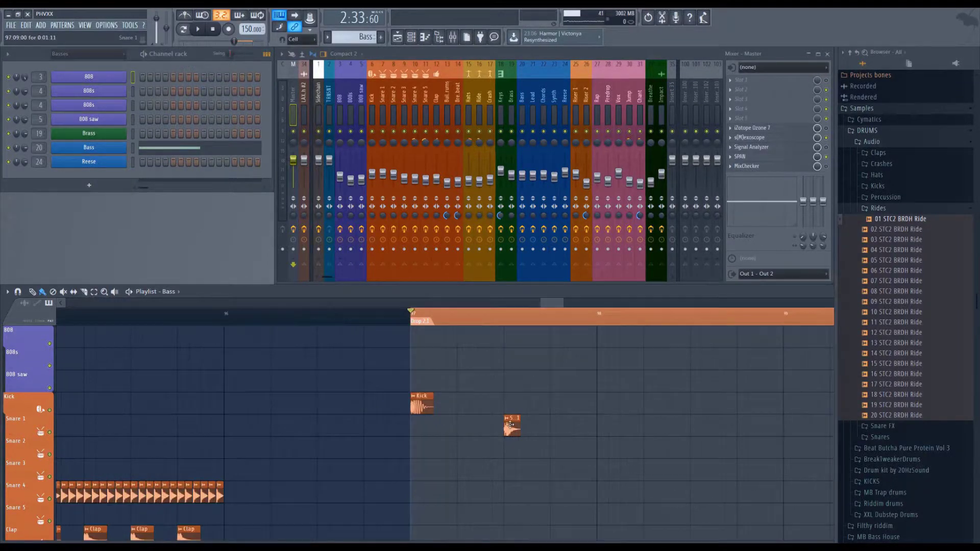
double_click(512, 428)
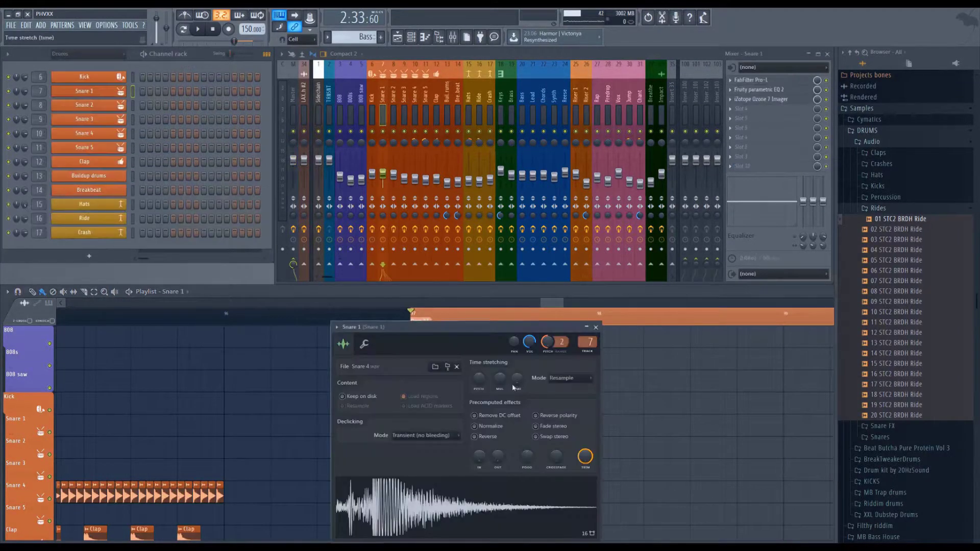
click(457, 502)
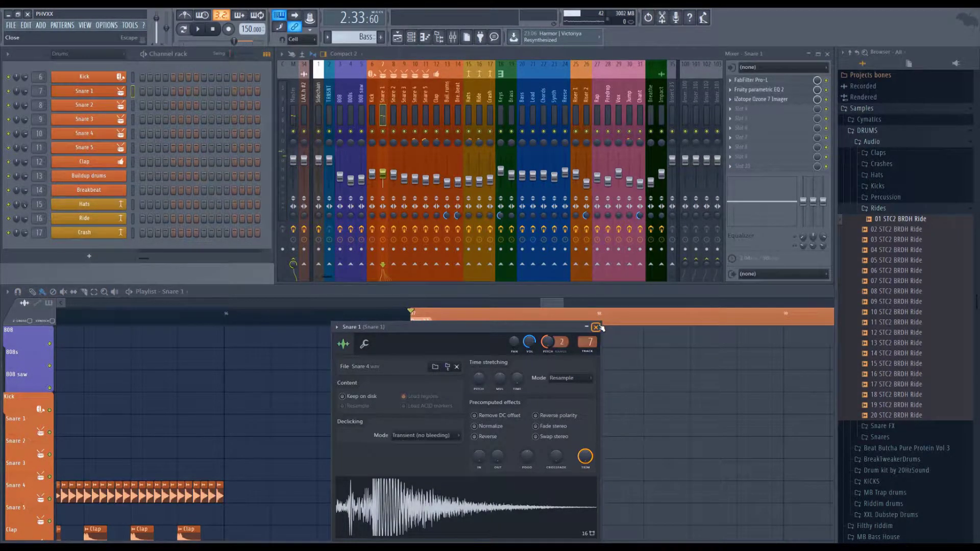
drag(543, 328, 529, 274)
click(479, 373)
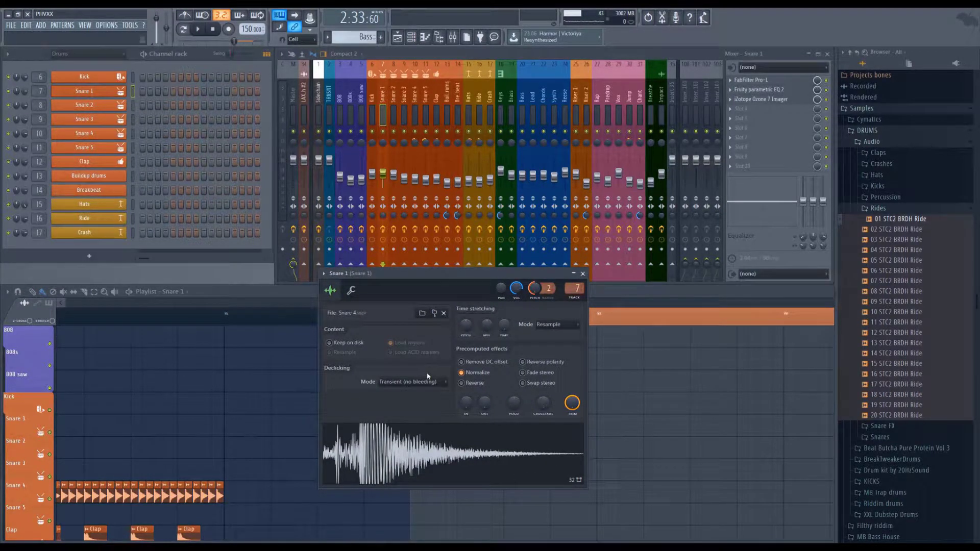
click(514, 456)
click(583, 274)
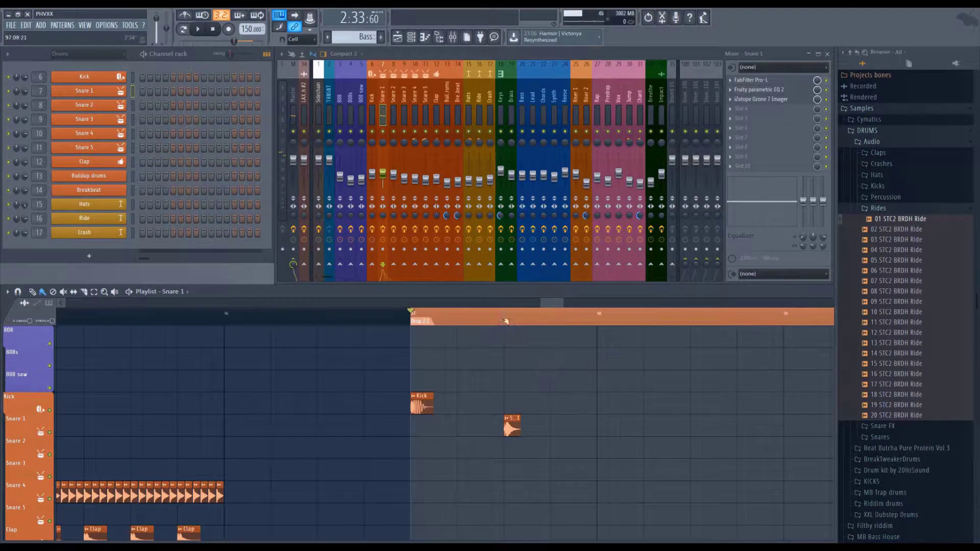
Step: Repeat the Snare 1 hit once per bar through Drop 2.1 and duplicate the row across Drop 2.2
scroll(532, 322, down, 5)
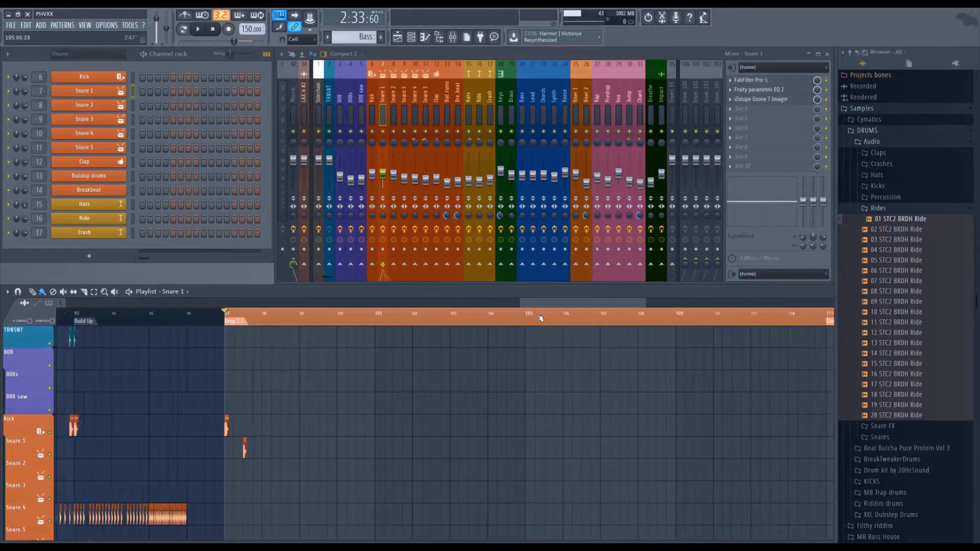
scroll(541, 319, down, 2)
mouse_move(587, 300)
mouse_down()
mouse_move(609, 300)
mouse_move(584, 304)
mouse_up()
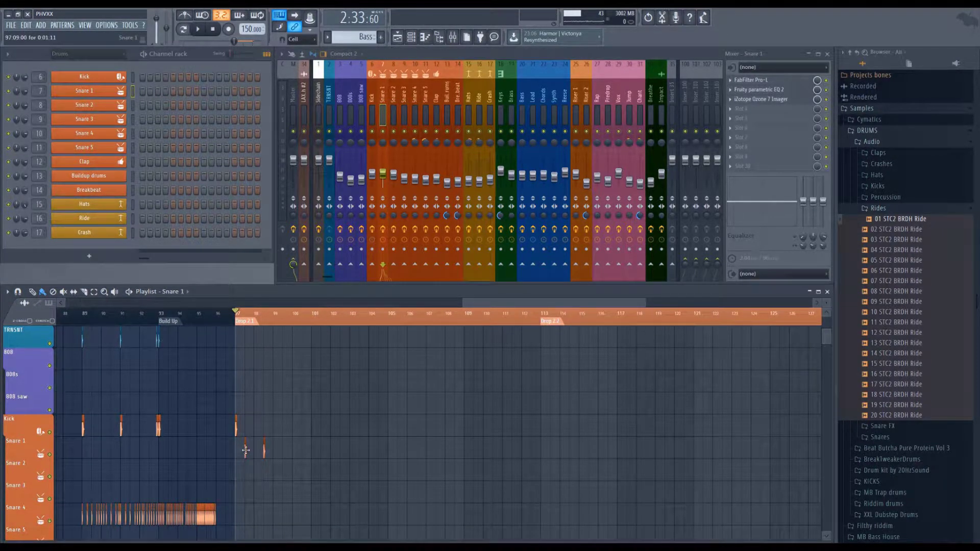
drag(245, 451, 323, 457)
drag(549, 456, 286, 452)
drag(575, 453, 228, 451)
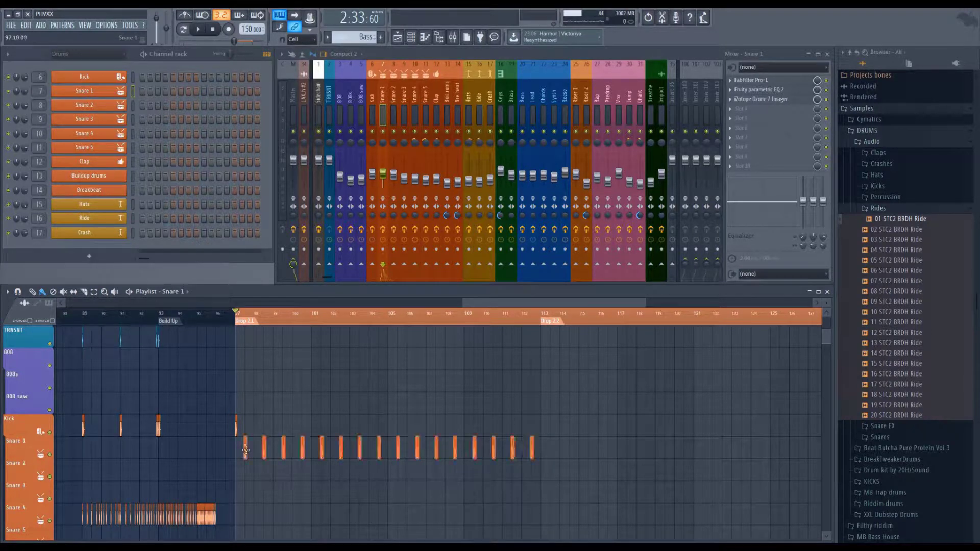
key(ctrl+b)
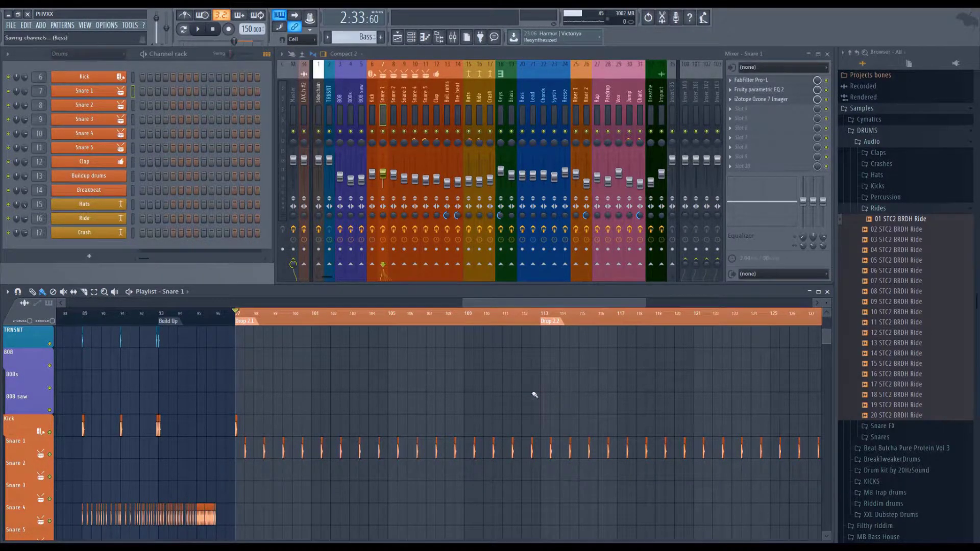
Step: Examine the 808 synth's Serum settings and the automation and 808 tracks around Drop 2.1
scroll(534, 396, up, 2)
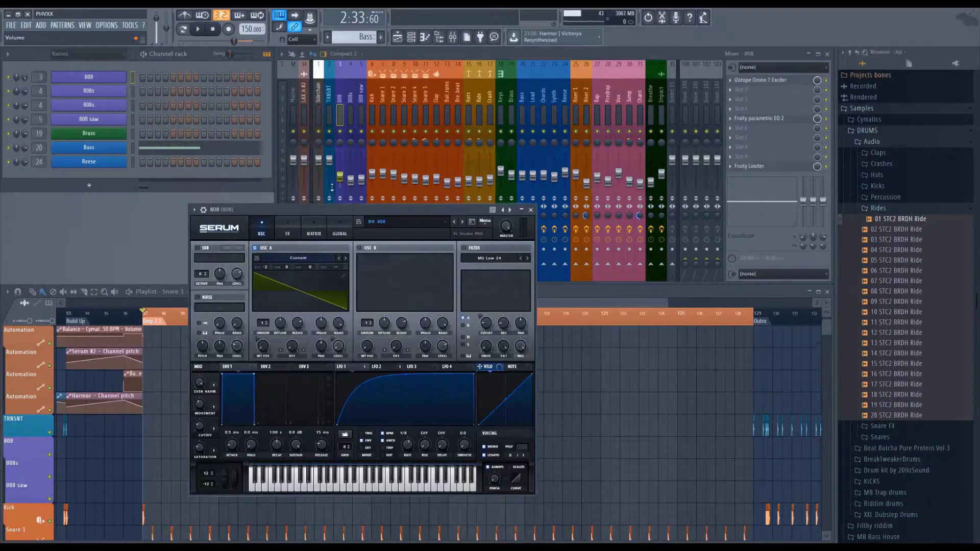
drag(262, 212, 373, 189)
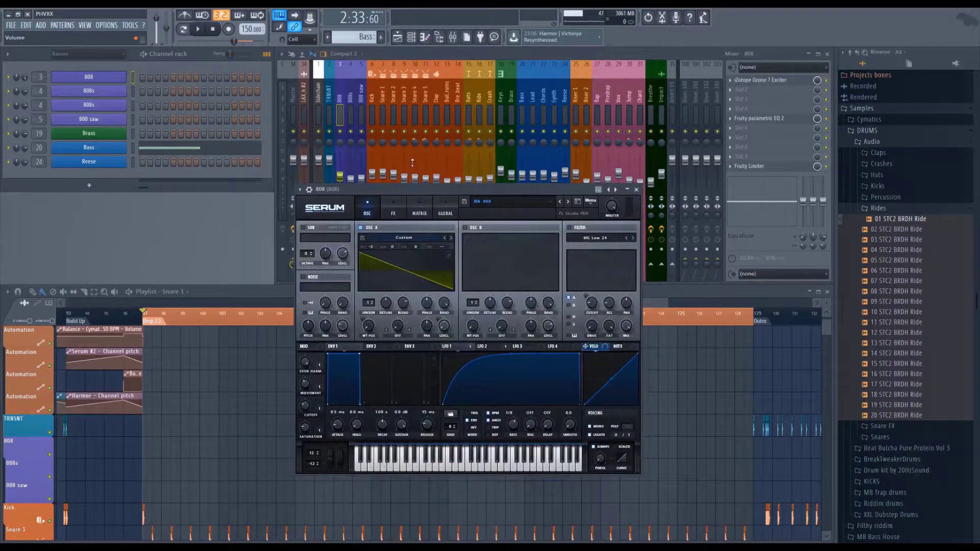
click(637, 190)
scroll(584, 329, down, 5)
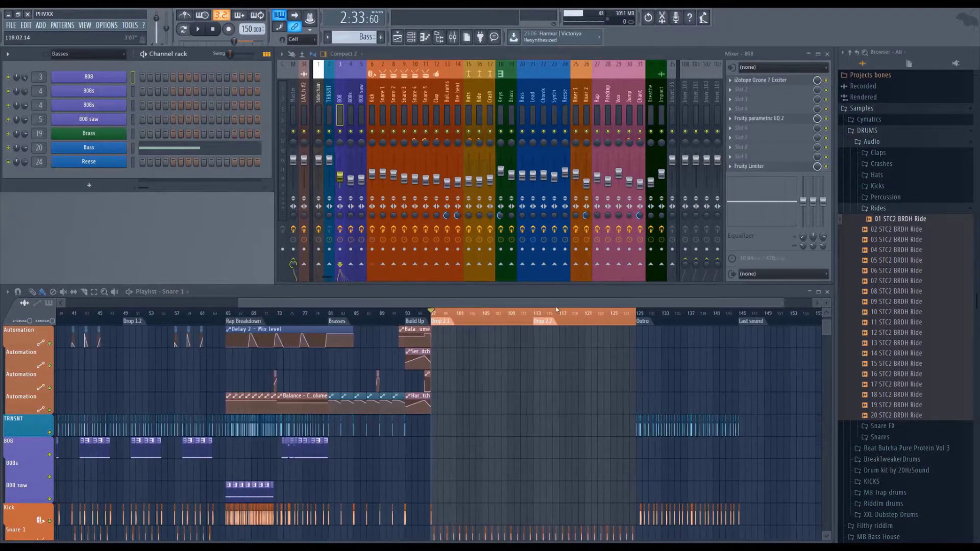
scroll(559, 332, down, 3)
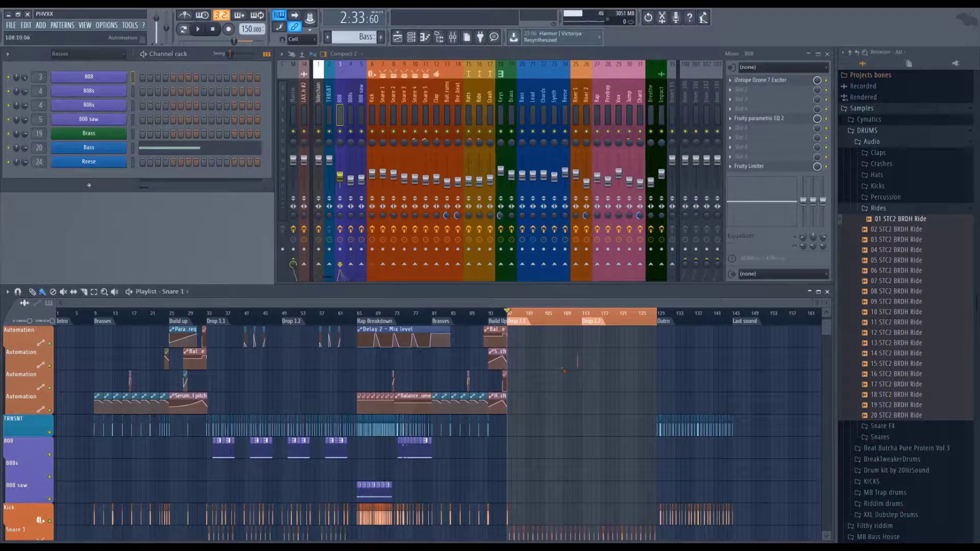
scroll(564, 371, down, 2)
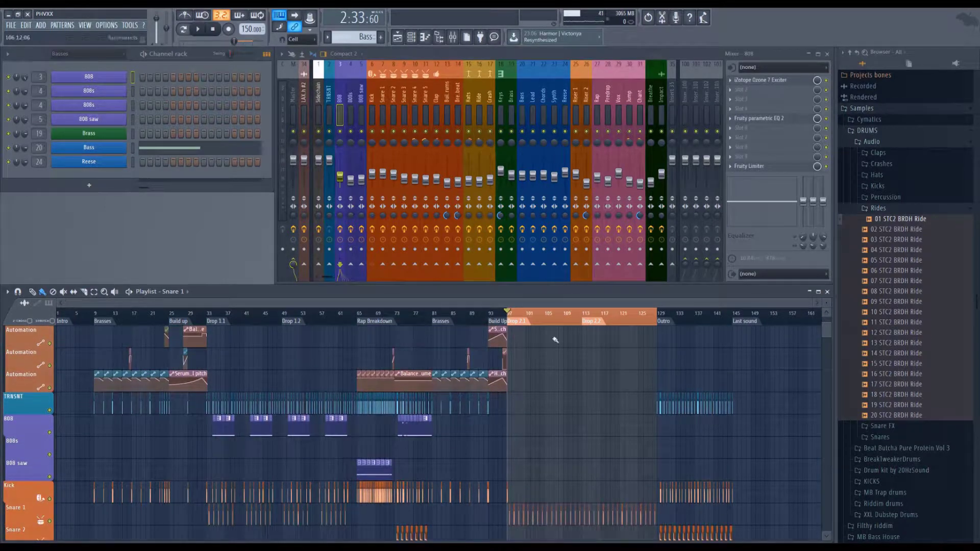
scroll(594, 319, up, 4)
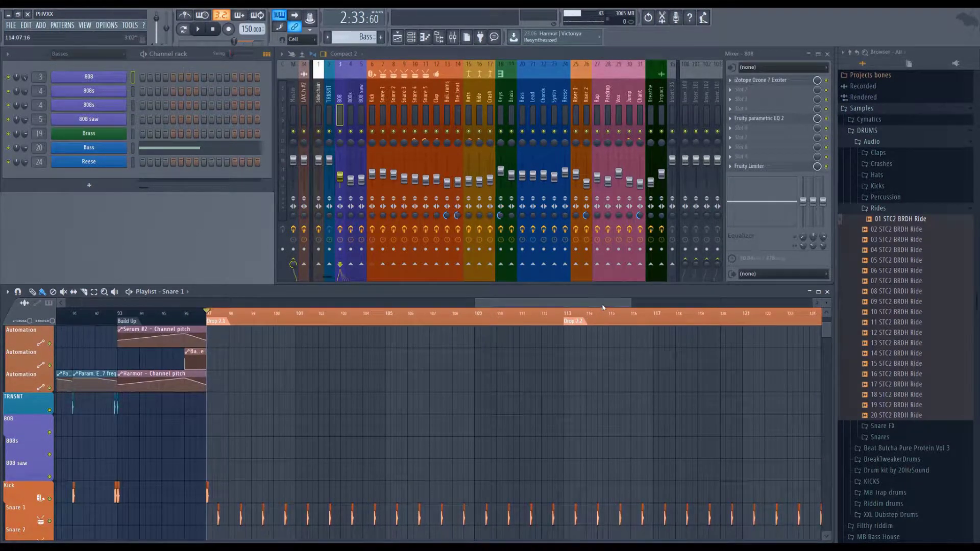
drag(603, 304, 627, 305)
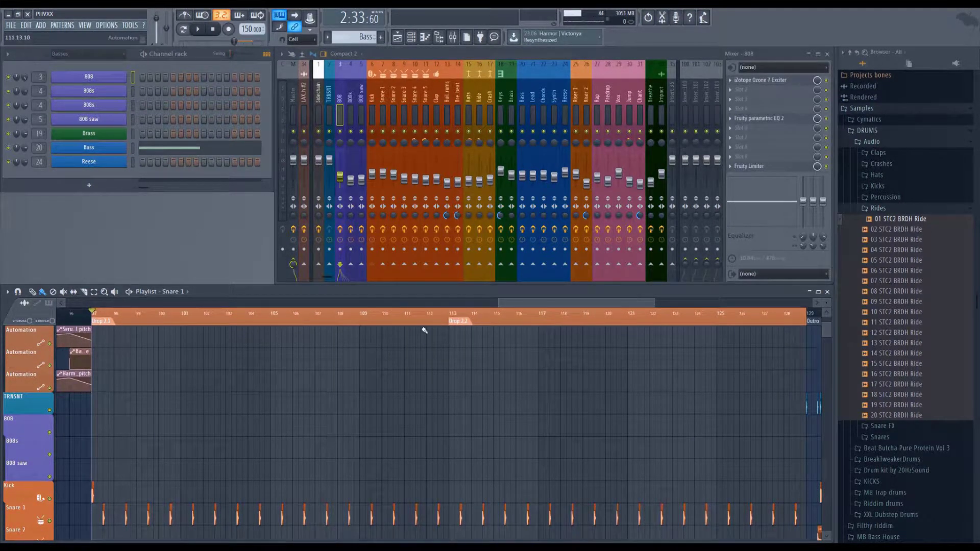
Step: Display the Synths channel group and open the first Chords channel's Serum settings, moving the window over the playlist
key(Page_Down)
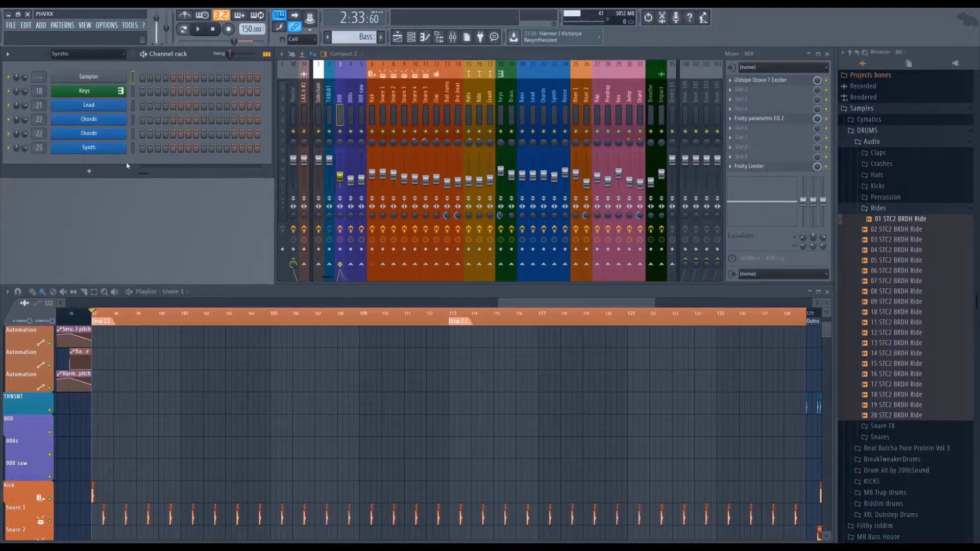
click(88, 119)
drag(645, 94, 208, 221)
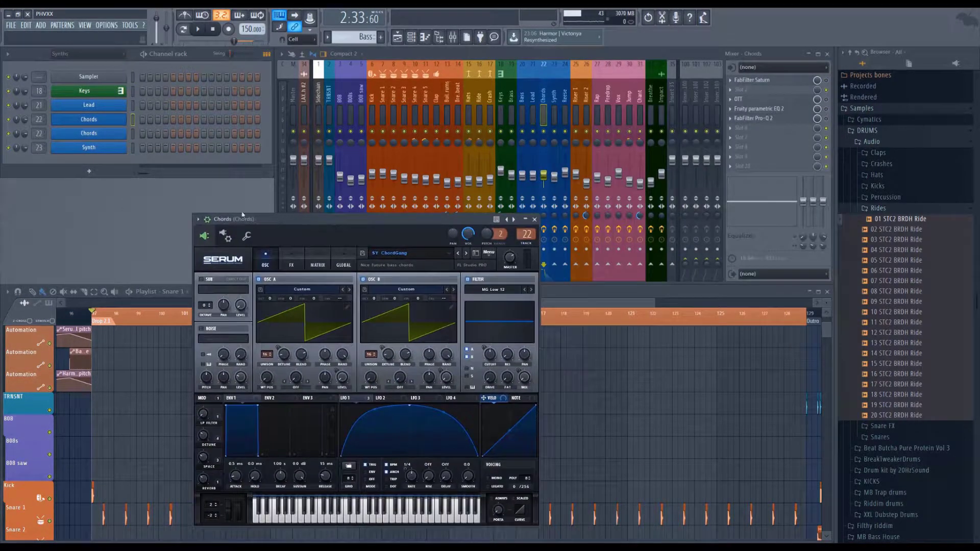
Step: Examine the oscillator and effects settings of the first Chords channel's Serum, then its second Chords counterpart
click(208, 220)
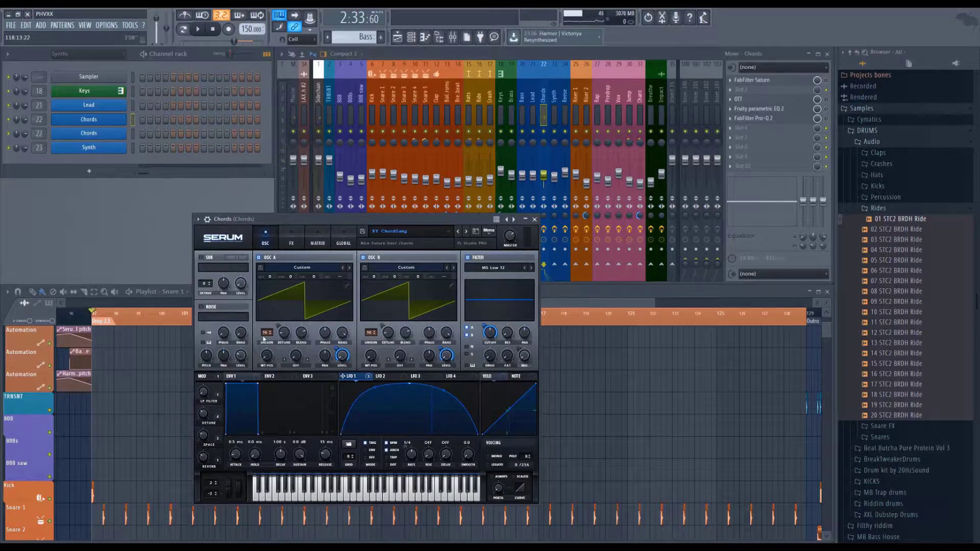
click(292, 239)
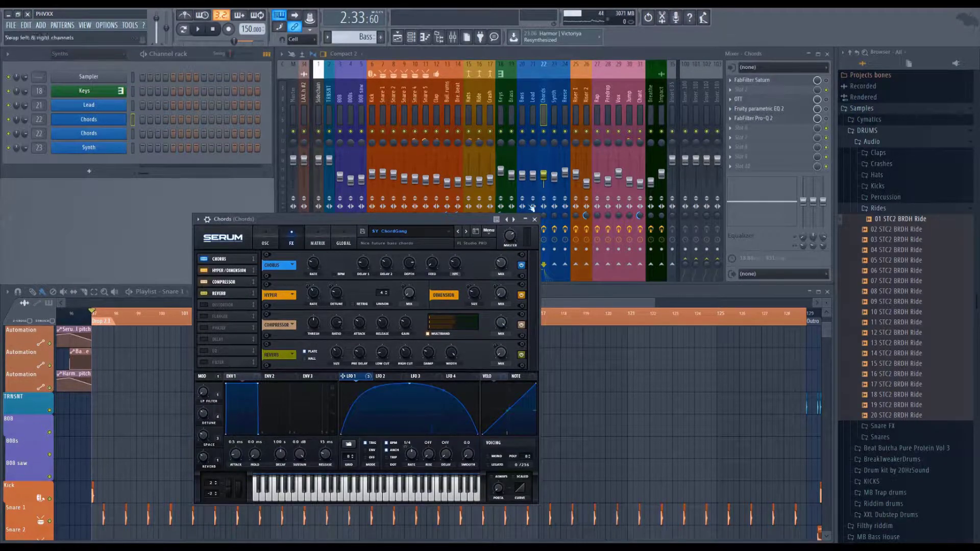
click(208, 219)
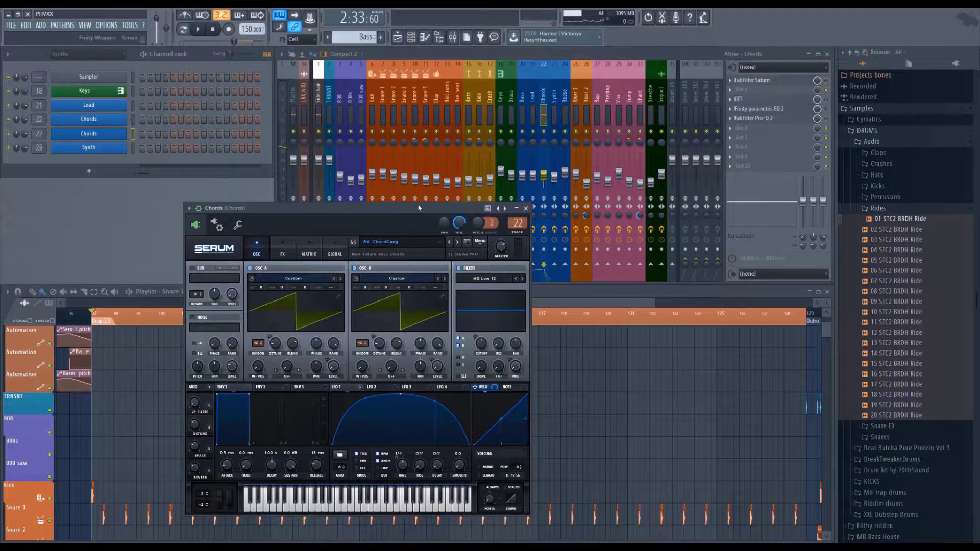
drag(493, 206, 469, 224)
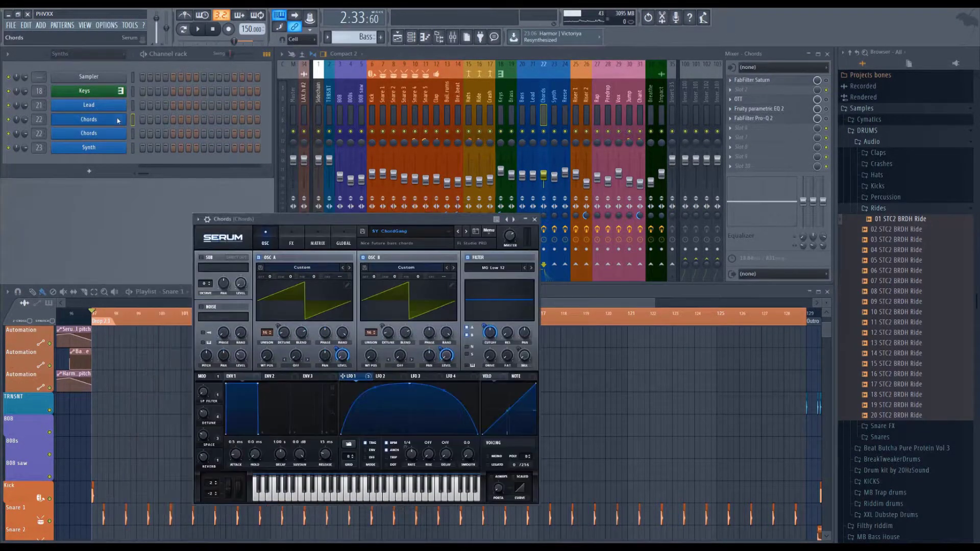
Step: Audition a note on each of the two Chords synths and close the Serum window
click(307, 490)
click(88, 133)
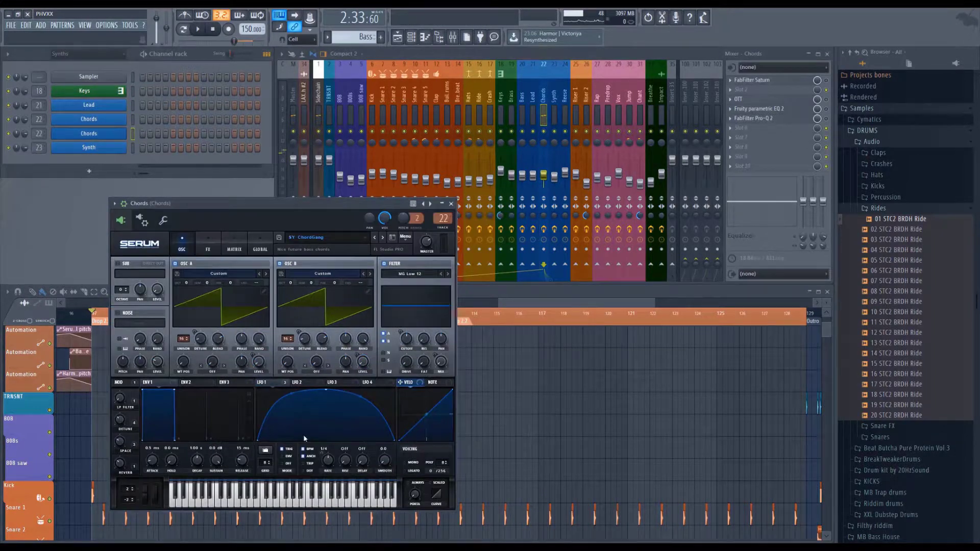
click(231, 504)
key(Escape)
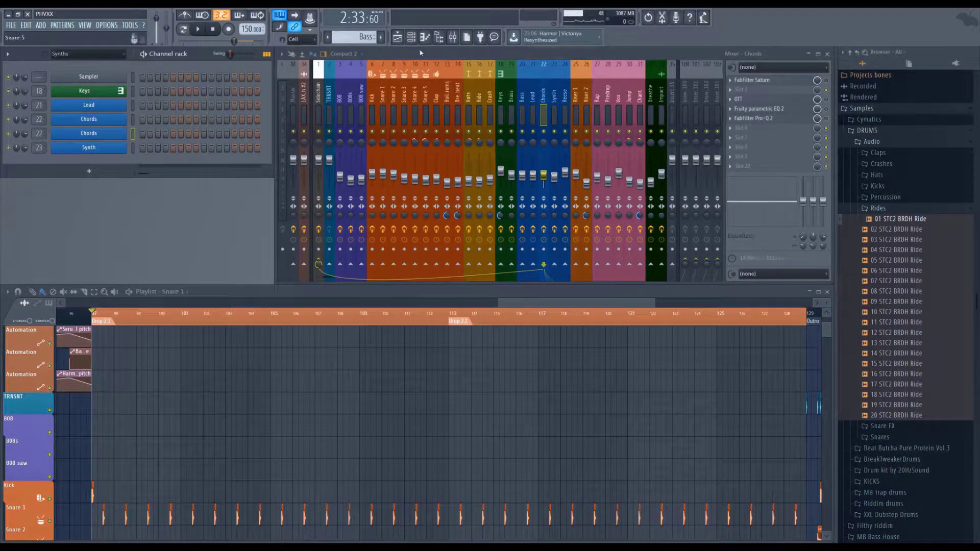
Step: Open the Sampler channel's piano roll in the Chords pattern and stack the F natural minor scale notes at bar 1
scroll(357, 37, down, 1)
click(115, 77)
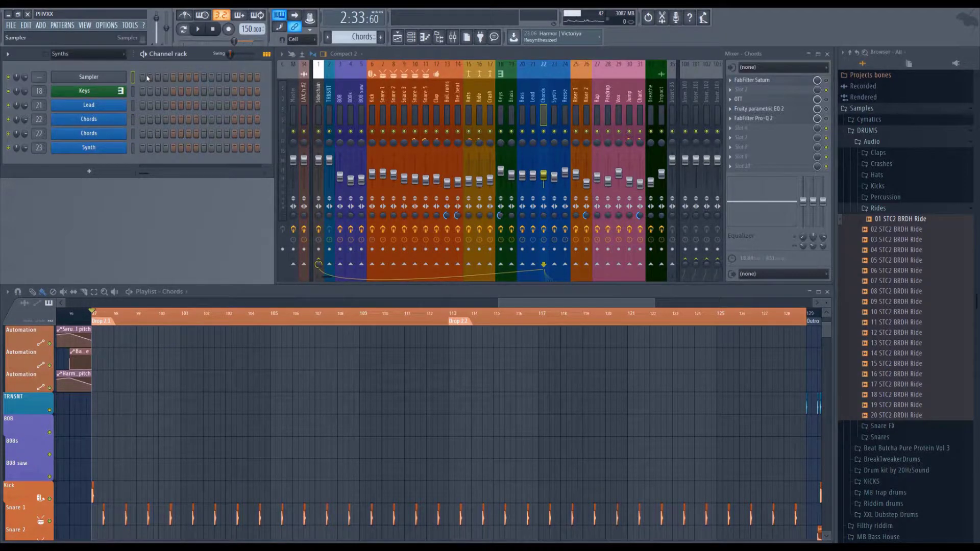
key(F7)
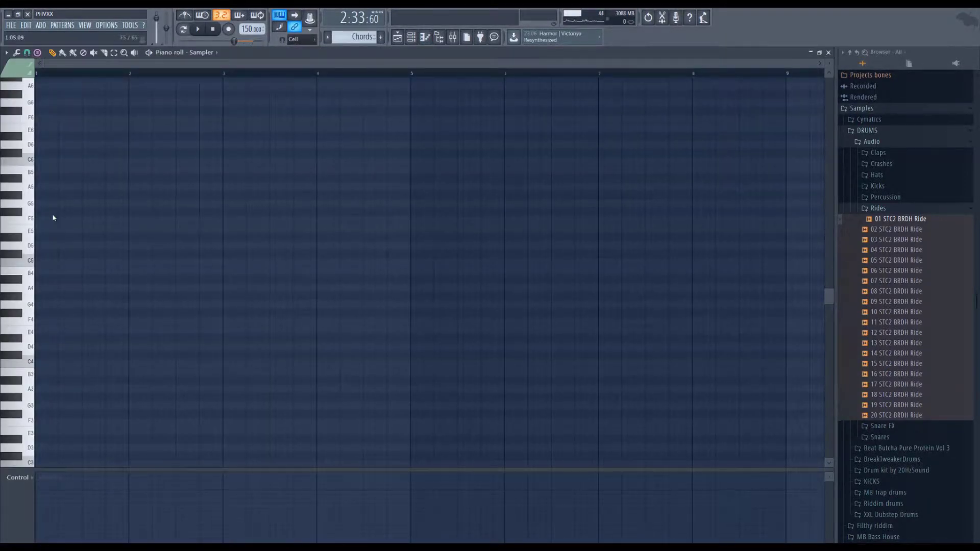
click(44, 213)
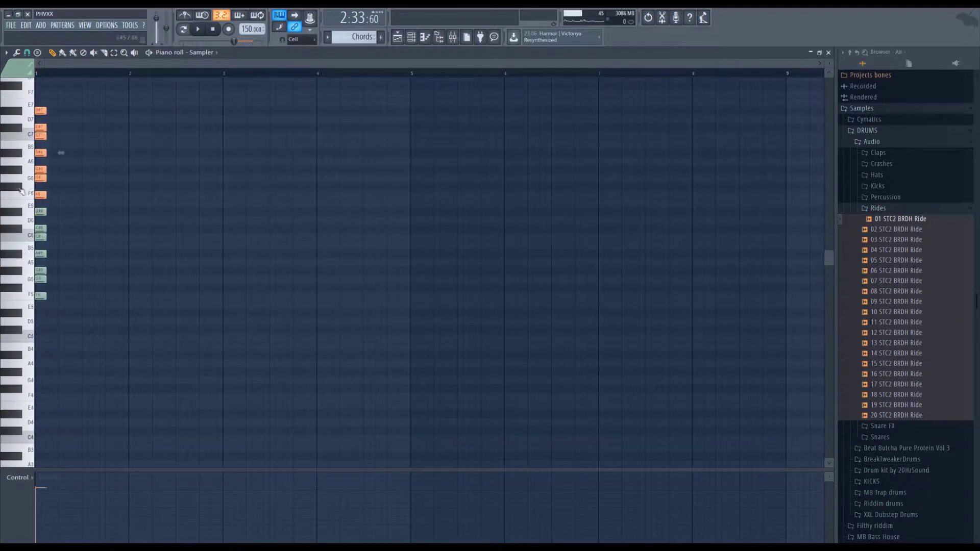
Step: Duplicate the stacked scale notes at bar 1 across the other octaves of the keyboard
key(ctrl+a)
scroll(93, 287, up, 2)
mouse_move(39, 396)
mouse_down()
mouse_move(38, 189)
mouse_move(35, 196)
mouse_up()
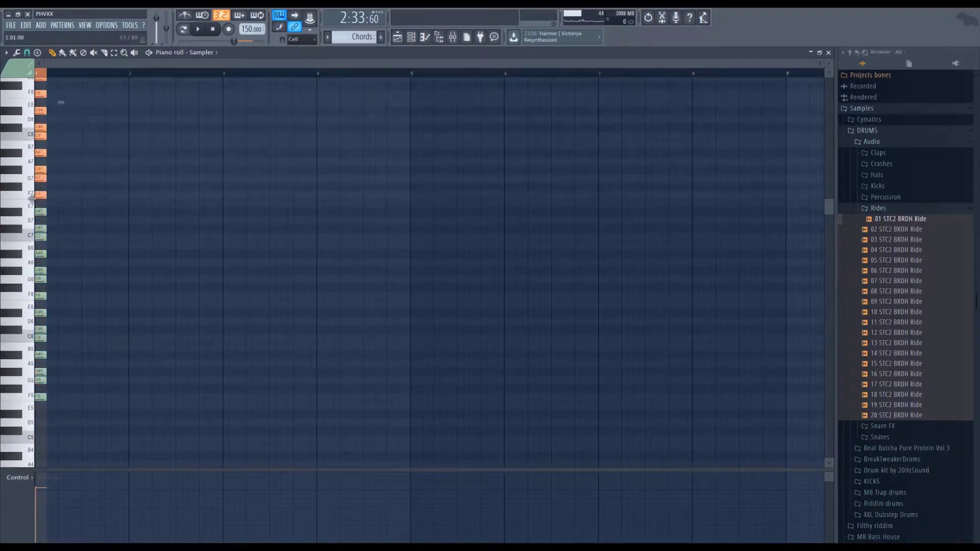
scroll(104, 198, down, 1)
scroll(131, 294, up, 5)
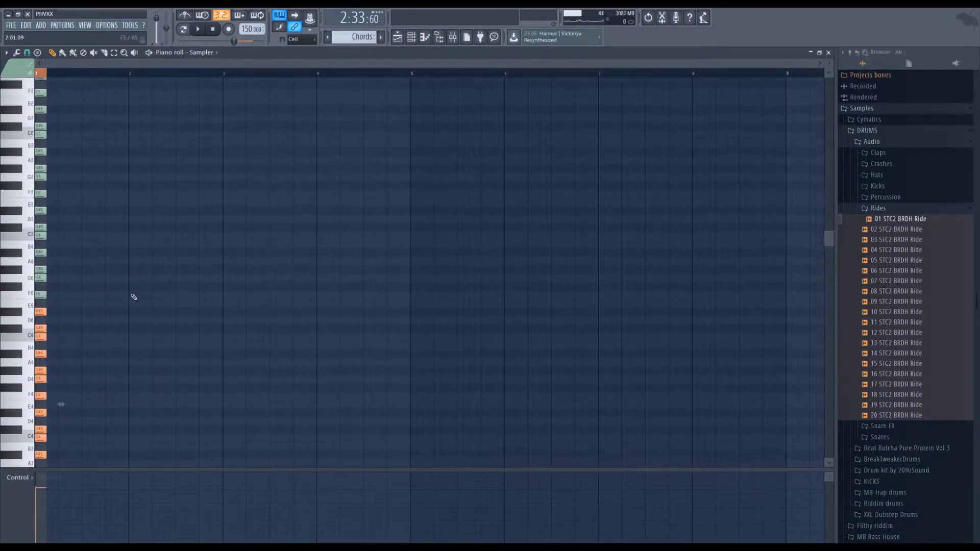
scroll(134, 290, up, 2)
scroll(133, 290, down, 20)
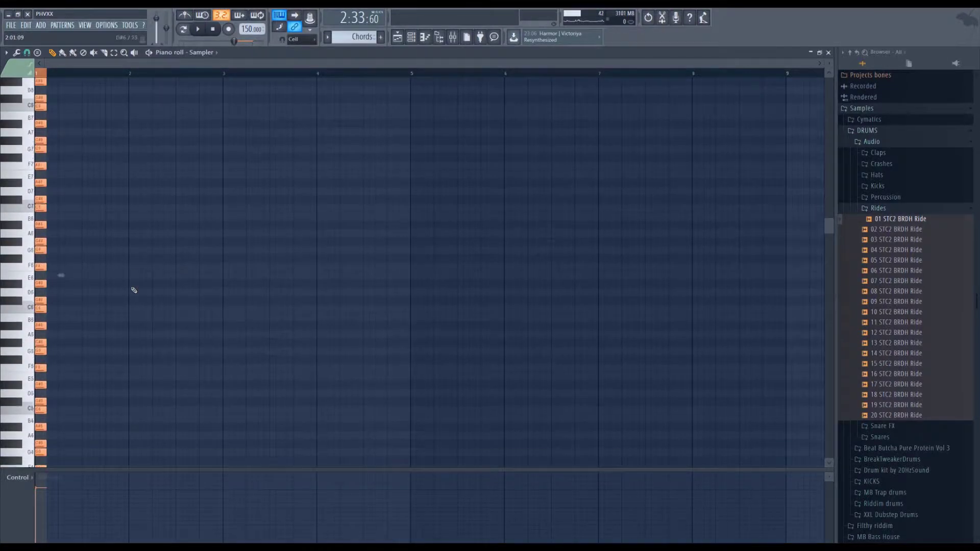
scroll(68, 171, up, 2)
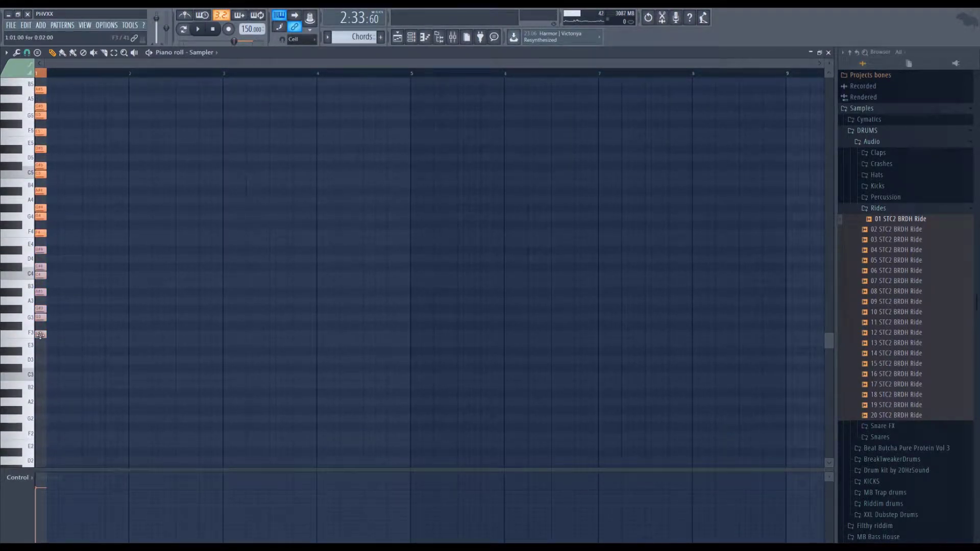
Step: Copy the full column of scale notes from bar 1 to bars 5, 9 and 13
drag(41, 335, 416, 336)
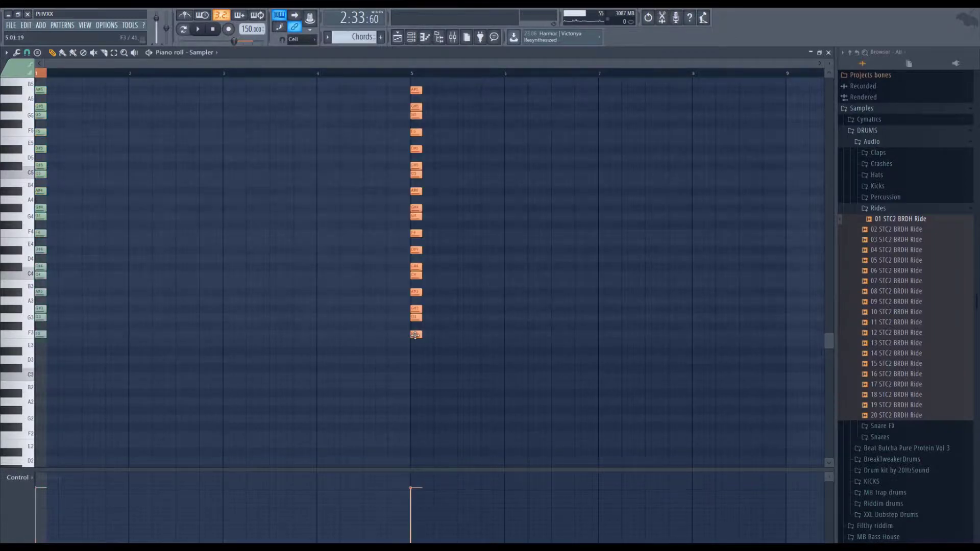
ctrl+click(43, 76)
key(ctrl+a)
drag(40, 337, 790, 341)
key(ctrl+b)
scroll(319, 75, down, 3)
key(ctrl+a)
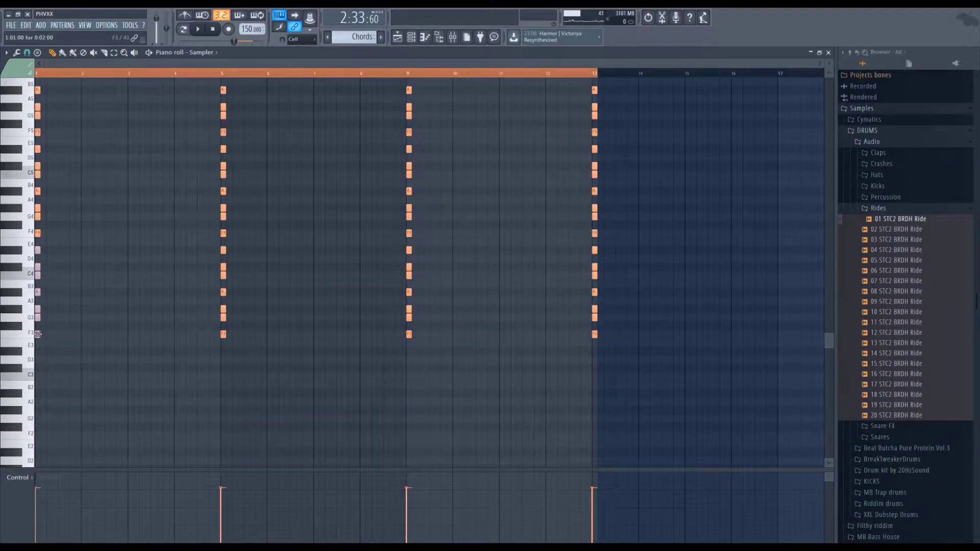
Step: Duplicate the four note columns to bars 17, 21, 25 and 29, deselect them and close the piano roll
drag(38, 335, 781, 332)
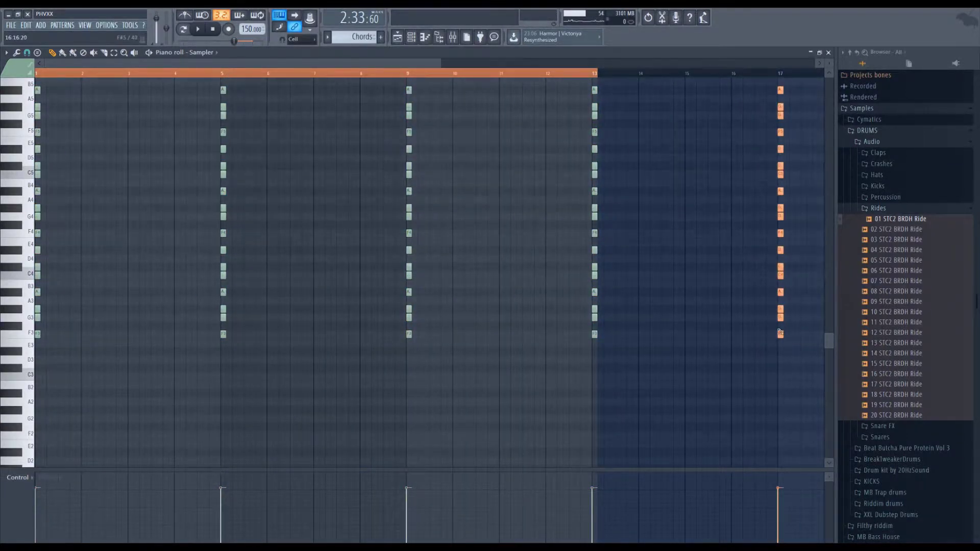
ctrl+click(43, 77)
scroll(42, 77, down, 3)
scroll(152, 227, up, 2)
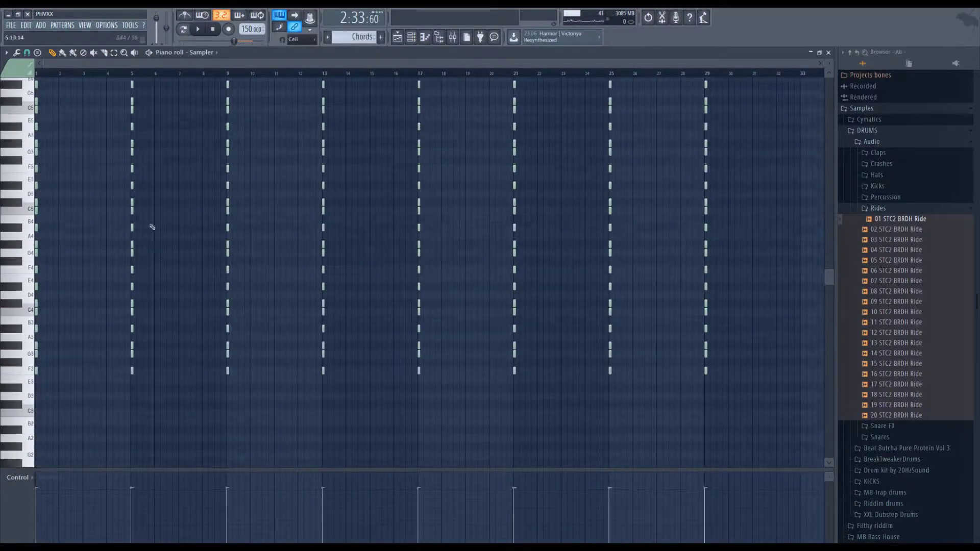
scroll(152, 227, up, 10)
scroll(167, 204, up, 3)
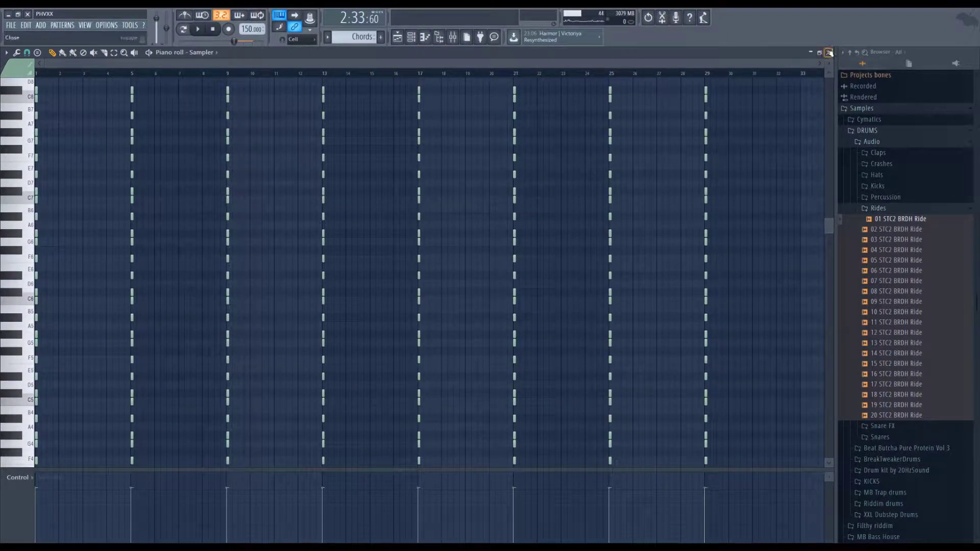
click(829, 53)
Step: Check the Sampler's scale notes as ghost notes in the Chords channel's piano roll, play briefly and close it
scroll(196, 412, down, 10)
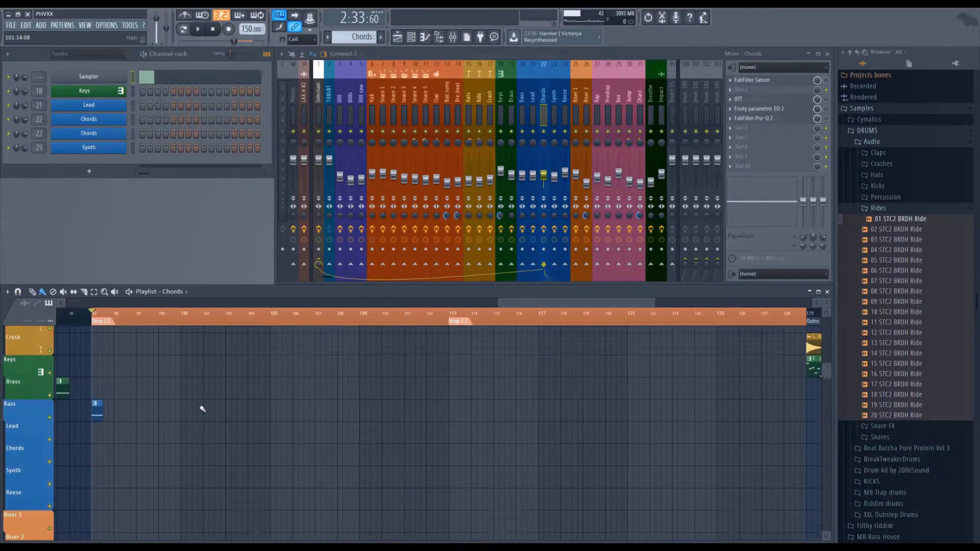
scroll(203, 409, up, 8)
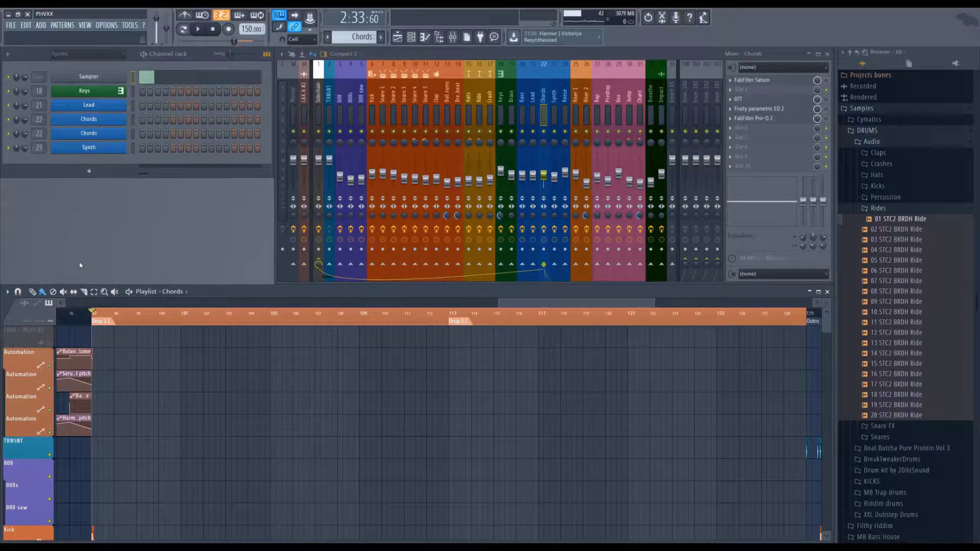
click(93, 126)
scroll(180, 189, down, 2)
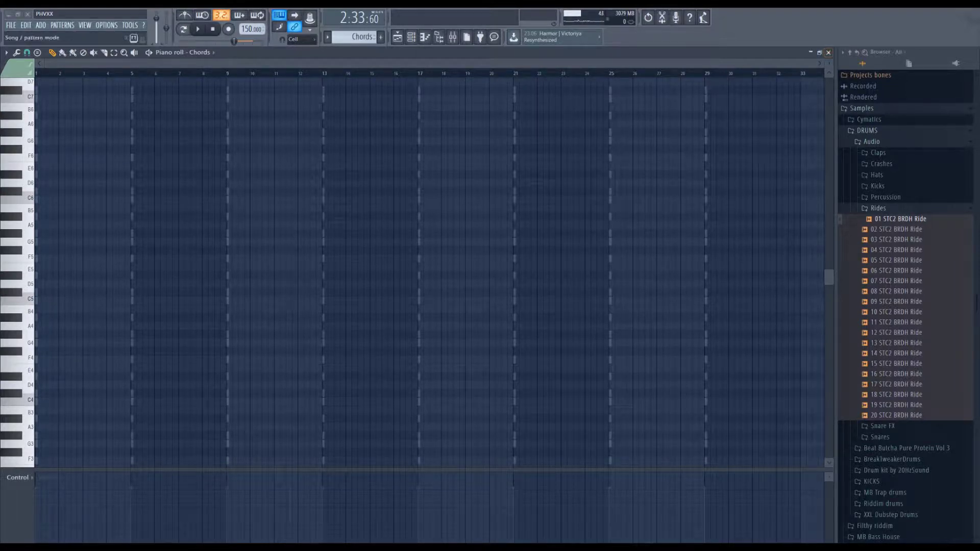
click(183, 29)
click(198, 29)
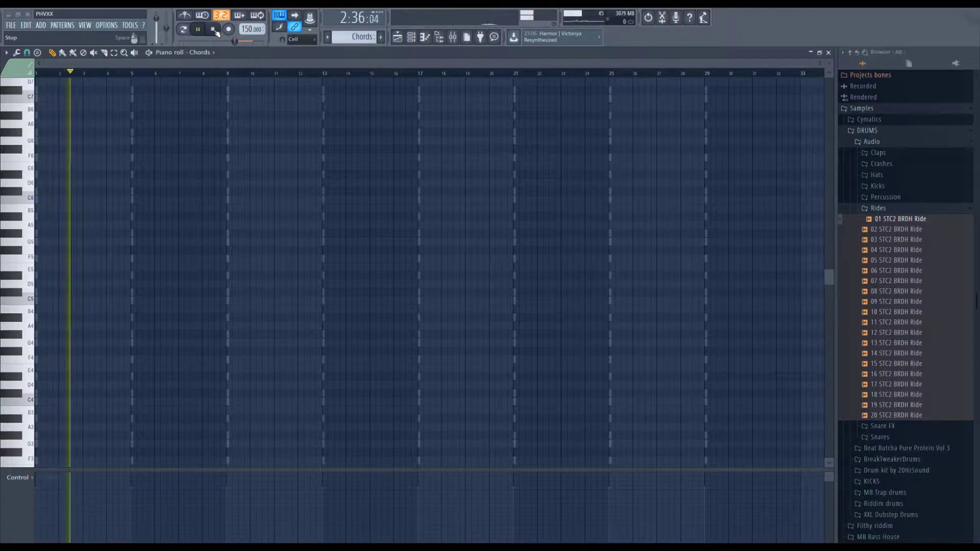
click(215, 30)
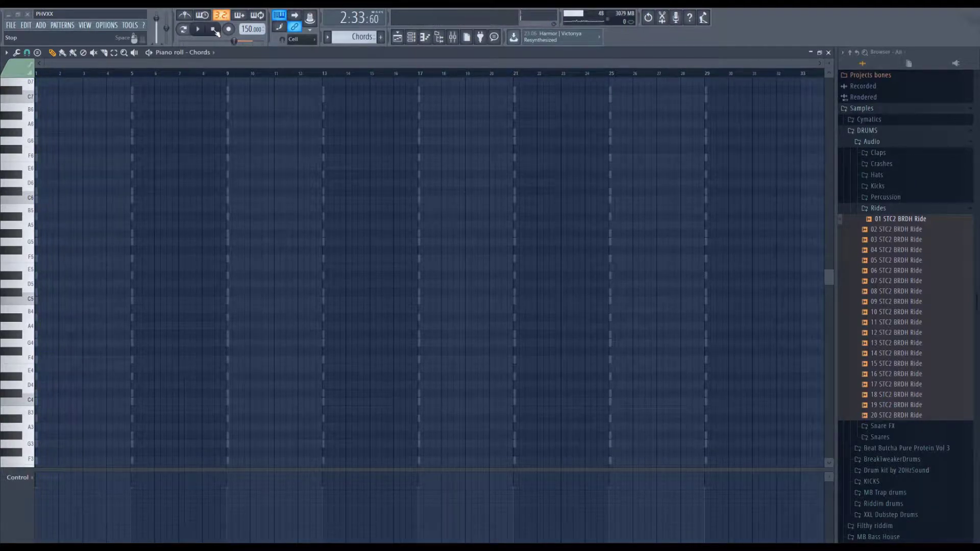
click(829, 53)
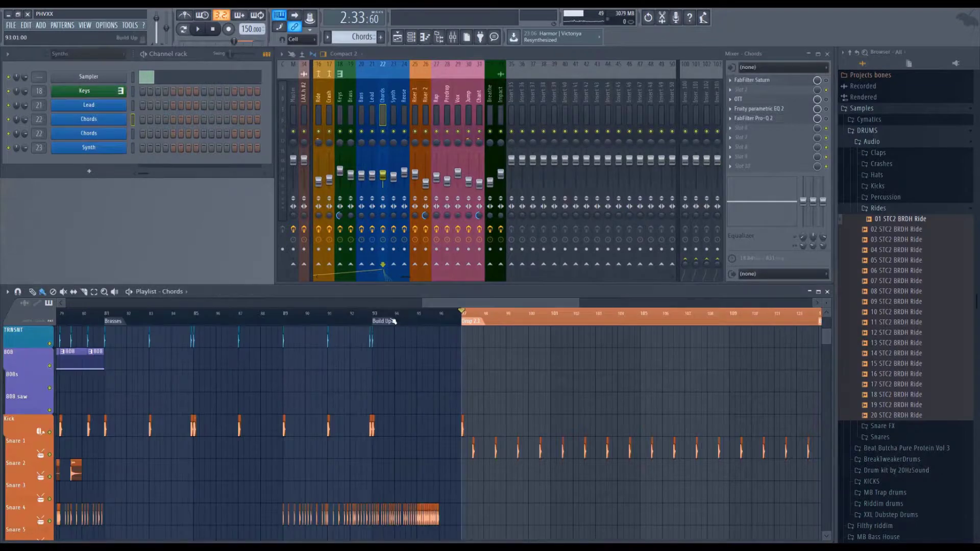
Step: Play the track from the Build Up marker into the start of Drop 2.1
click(391, 321)
key(space)
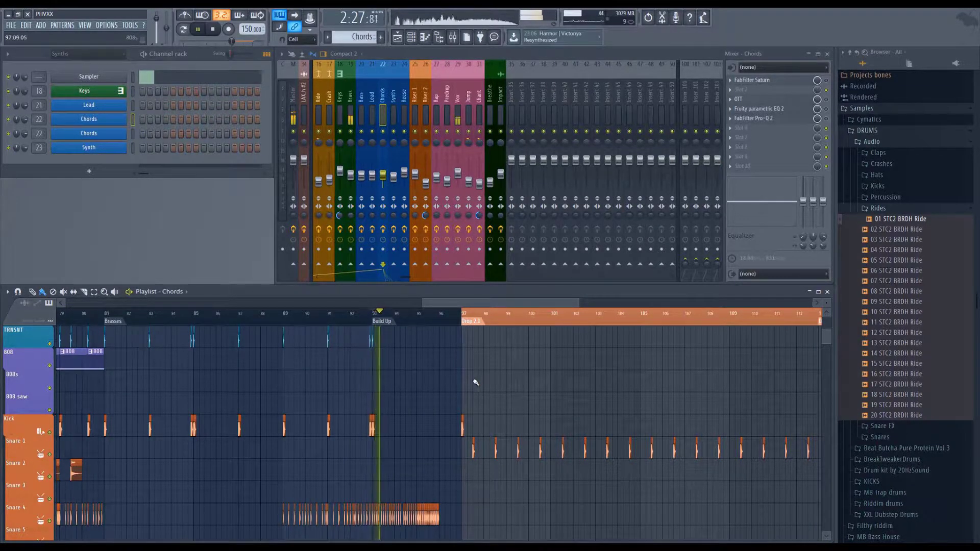
scroll(477, 382, down, 2)
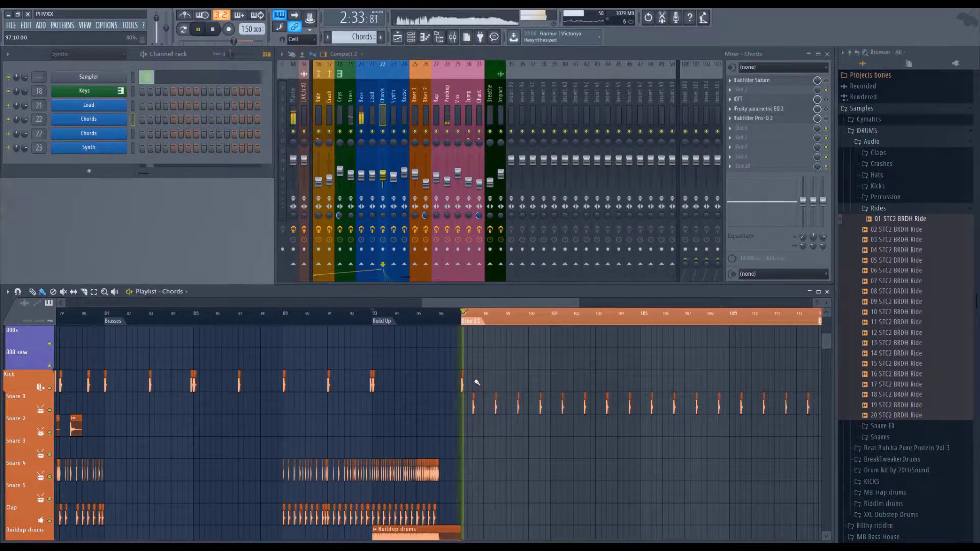
key(space)
Step: Copy the TRNSNT hit from bar 93 to the start of Drop 2.1 and play it back
scroll(474, 389, up, 3)
scroll(351, 403, up, 2)
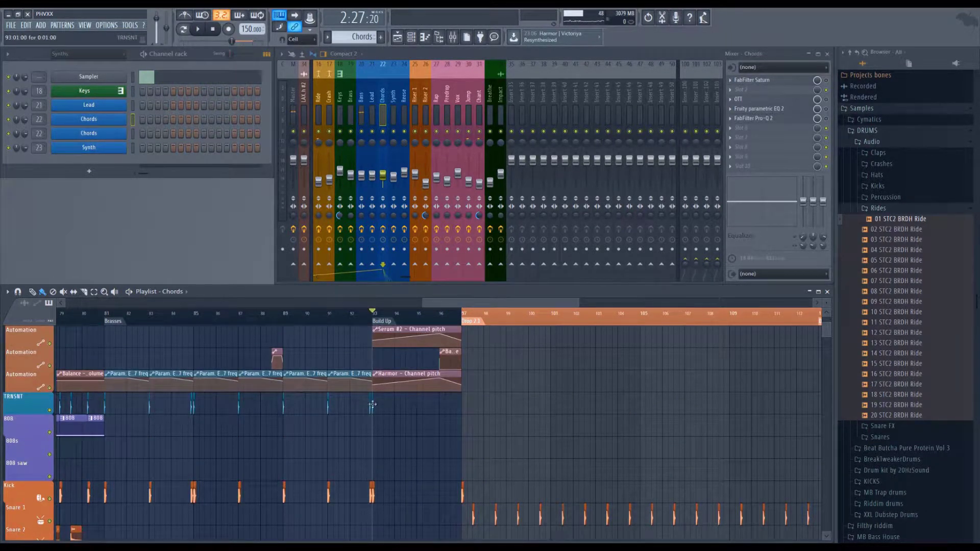
click(373, 405)
click(471, 321)
key(space)
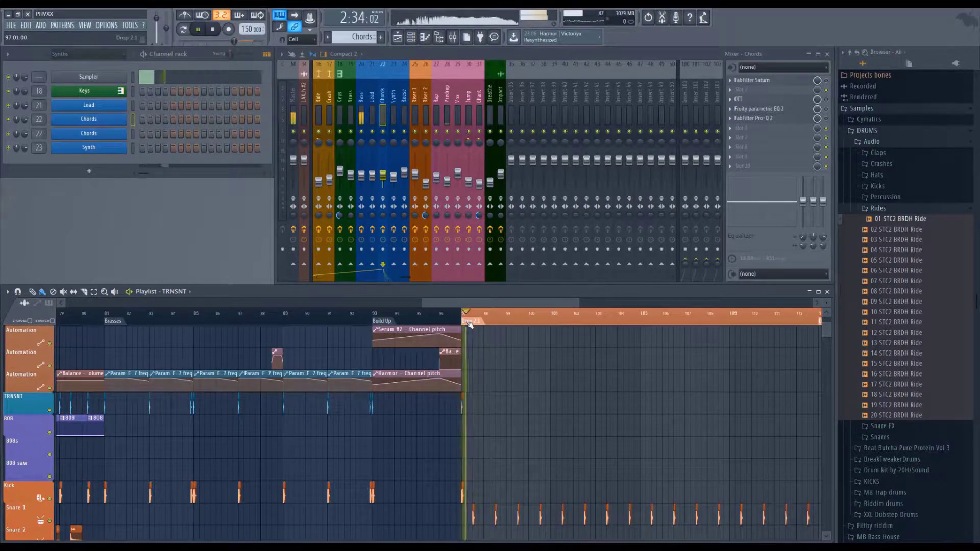
key(space)
Step: Examine the tracks around the start of Drop 2.1 and return the playback position to bar 97
scroll(479, 332, up, 4)
scroll(466, 452, down, 14)
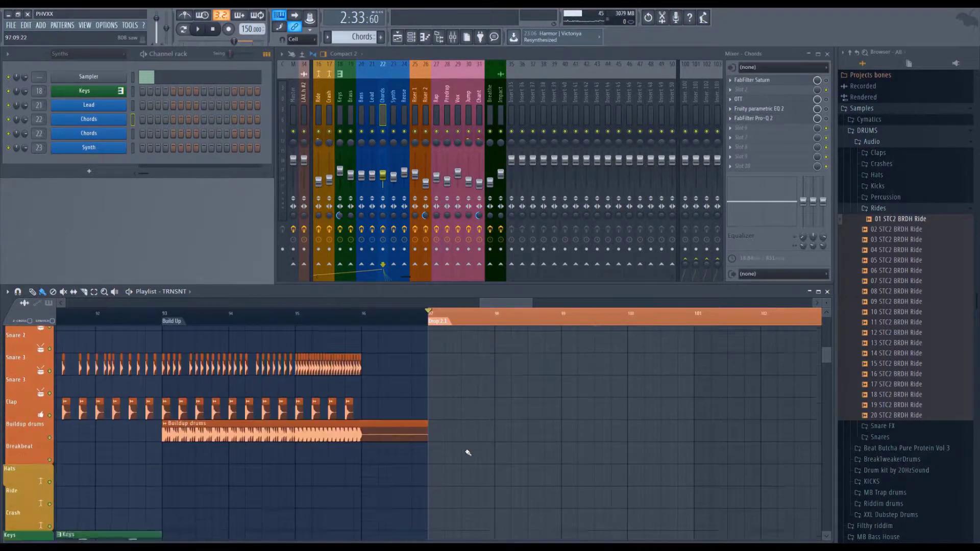
click(433, 443)
scroll(445, 434, up, 13)
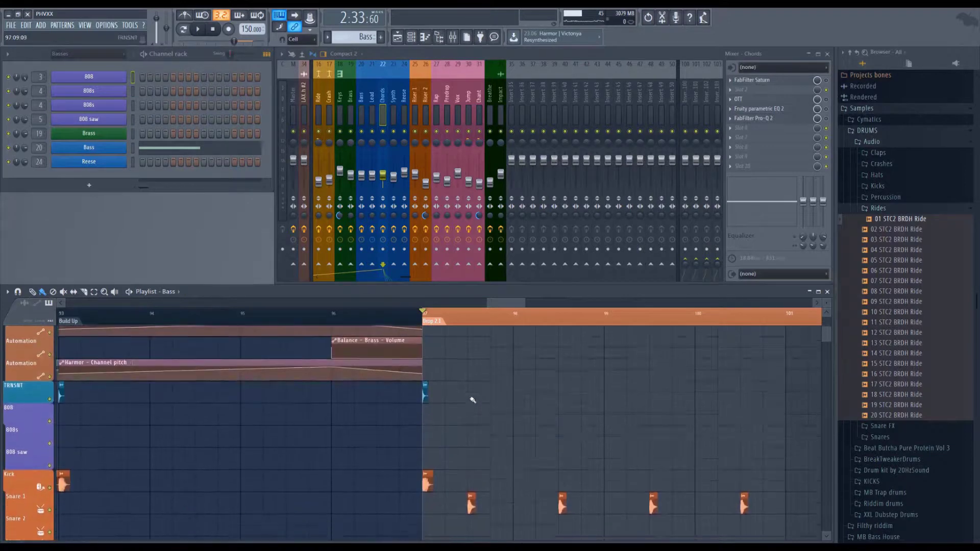
scroll(472, 398, down, 3)
scroll(470, 366, up, 3)
scroll(472, 367, up, 1)
click(491, 313)
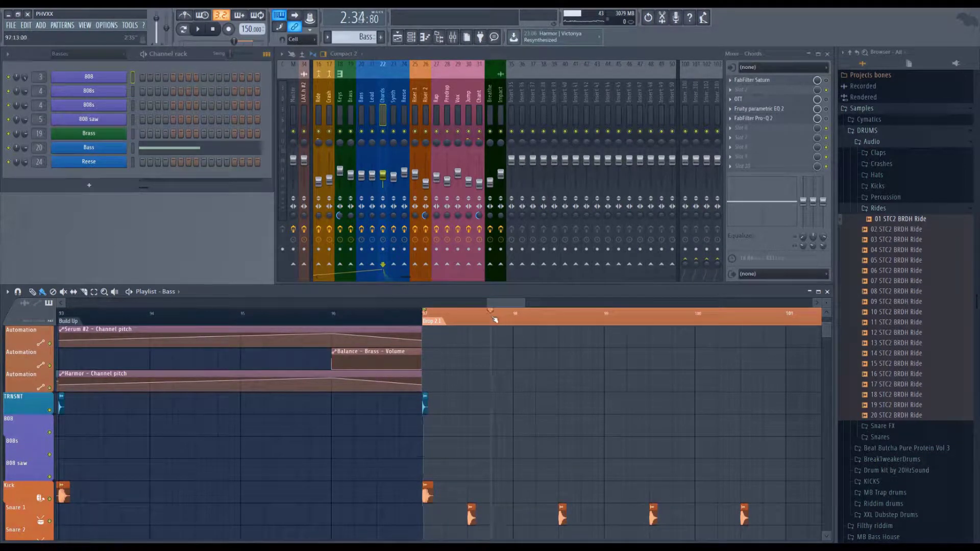
click(431, 319)
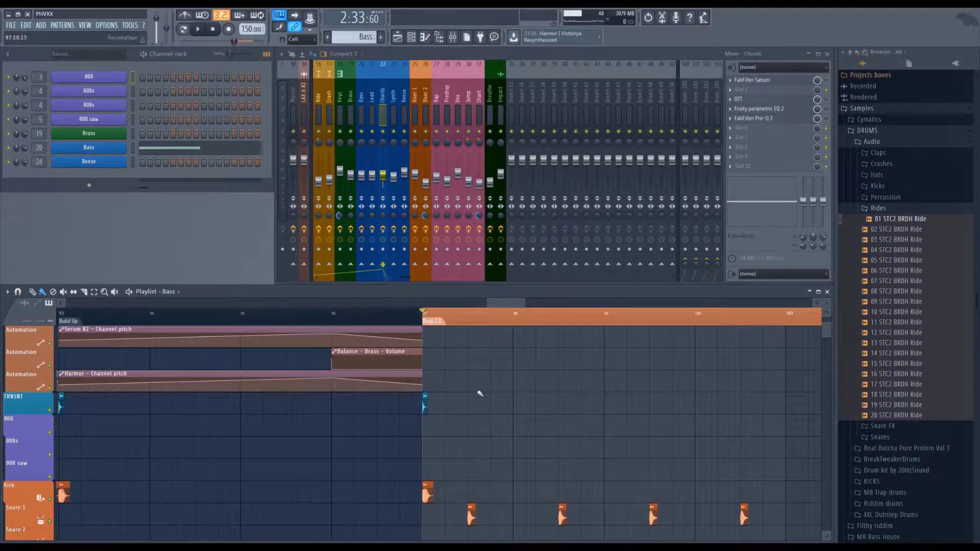
Step: Place TRNSNT hits in line with the Snare 1 hits and duplicate them along Drop 2.1
click(426, 404)
click(470, 404)
click(561, 404)
mouse_move(576, 409)
mouse_down()
mouse_move(465, 404)
mouse_move(653, 408)
mouse_up()
drag(701, 410, 669, 410)
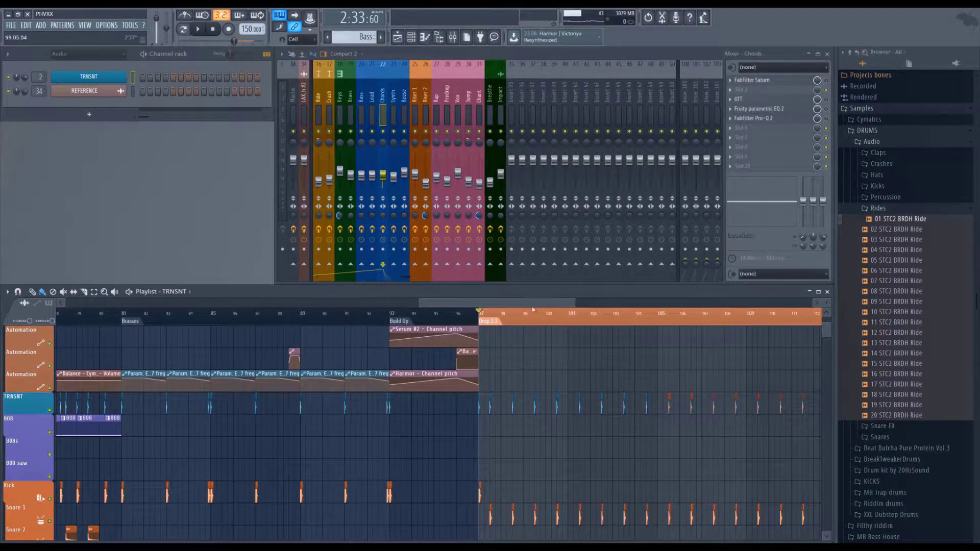
Step: Select the row of TRNSNT hits in Drop 2.1 and duplicate it across Drop 2.2
drag(533, 305, 589, 305)
drag(565, 393, 211, 413)
drag(216, 411, 556, 412)
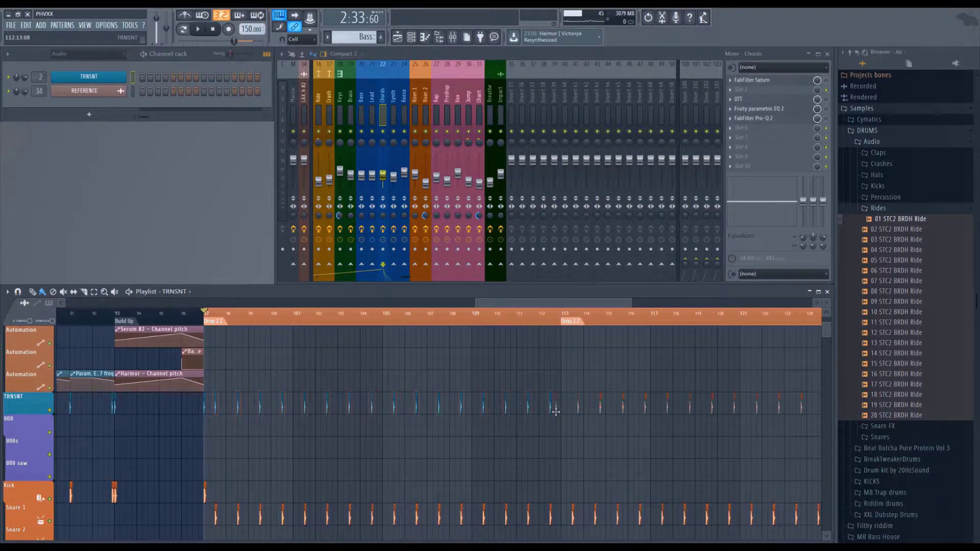
scroll(619, 326, down, 2)
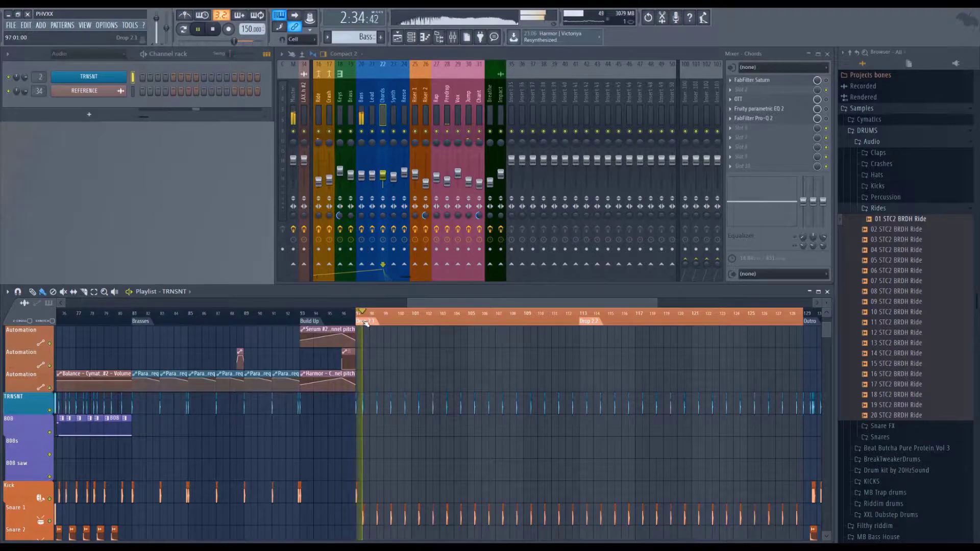
Step: Add a Kick and a matching TRNSNT hit on the last beat of bar 97, play them back and return playback to bar 97
scroll(372, 324, up, 5)
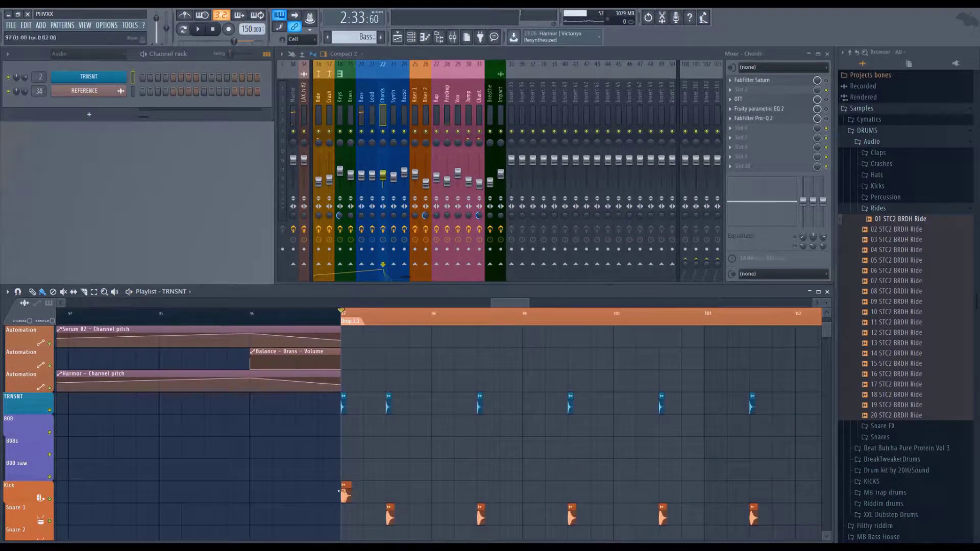
click(419, 496)
click(390, 405)
click(415, 406)
key(space)
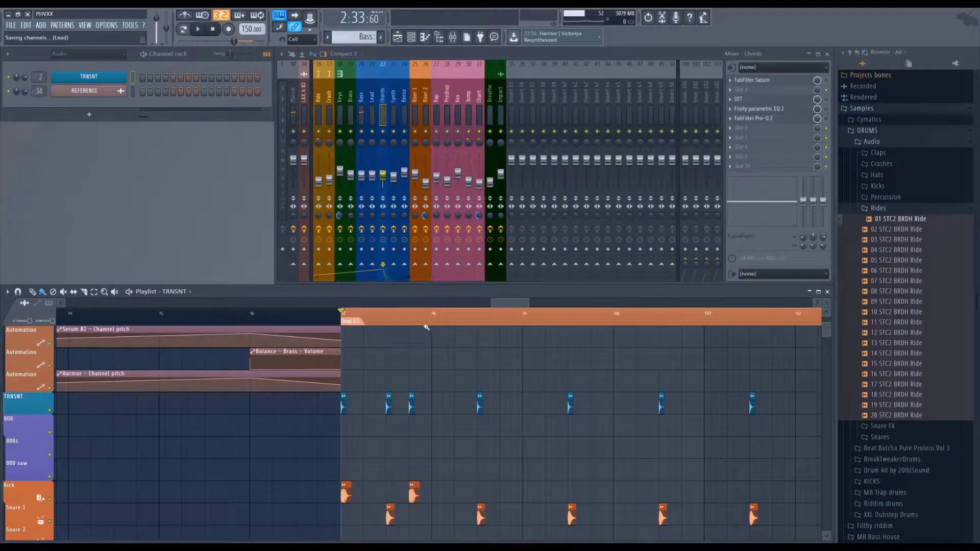
key(space)
click(416, 316)
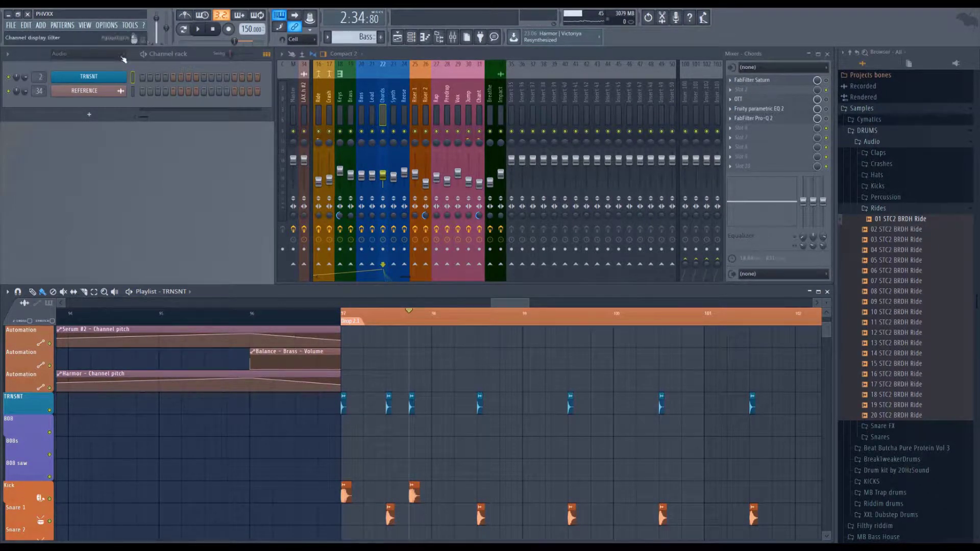
scroll(387, 108, up, 5)
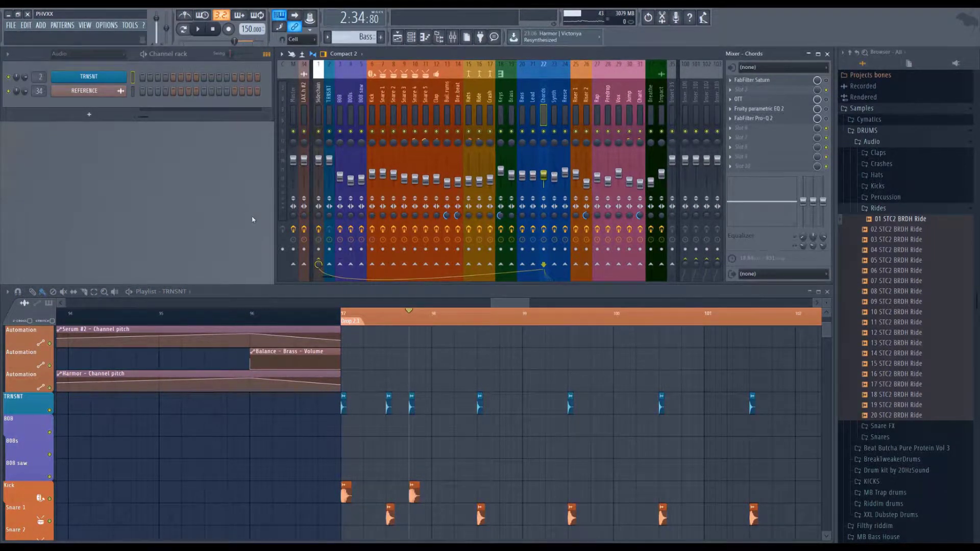
click(356, 310)
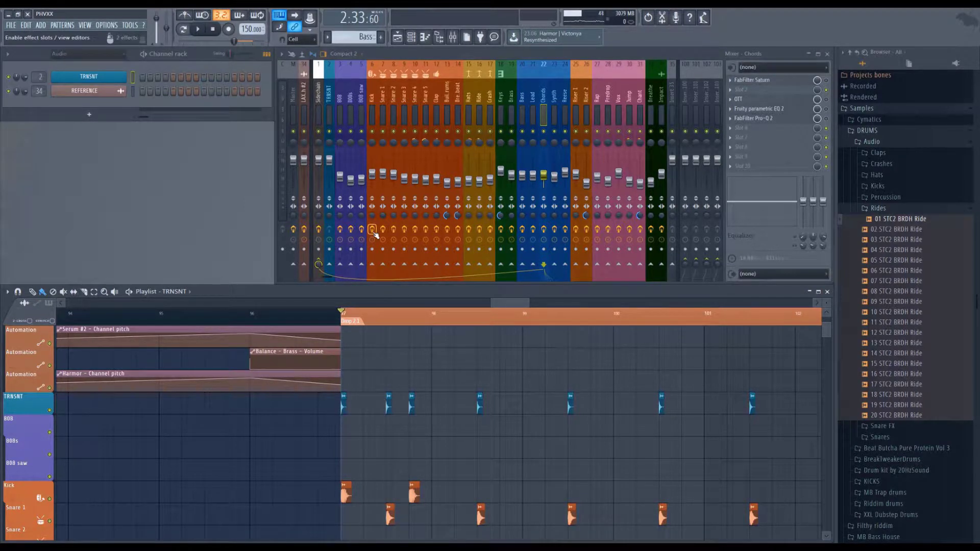
Step: Place one-beat F4 and F3 notes on beat four of bar 1 in the Chords pattern, with playback starting at that beat
scroll(236, 249, up, 5)
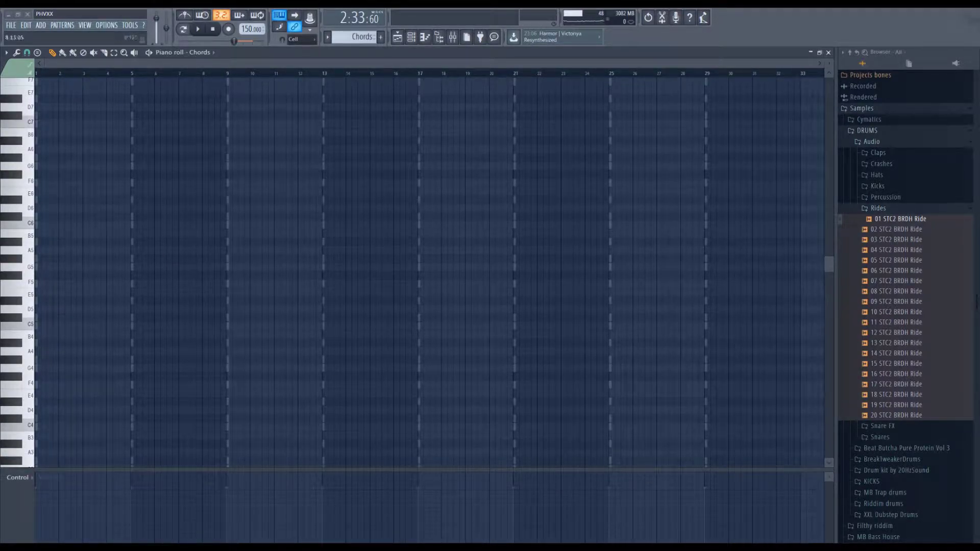
scroll(110, 309, down, 5)
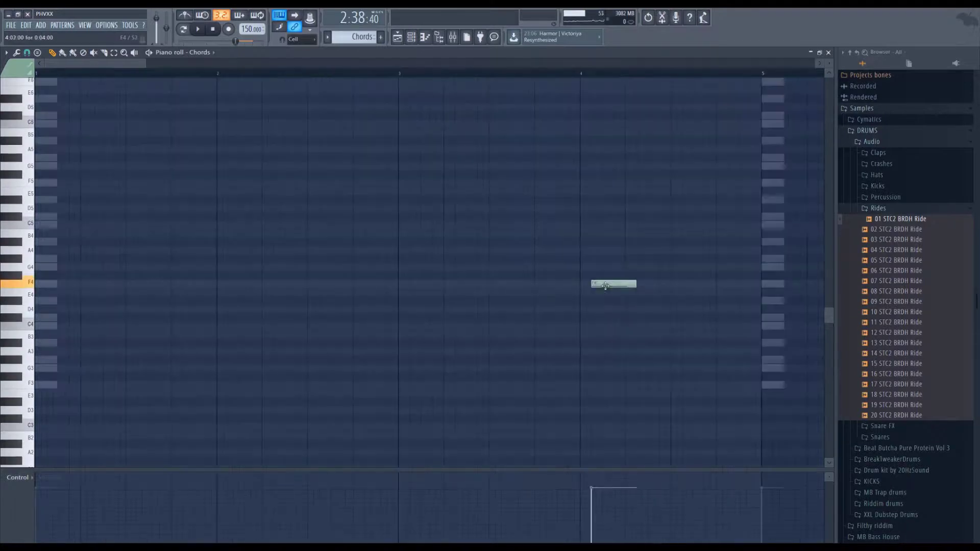
drag(606, 285, 188, 286)
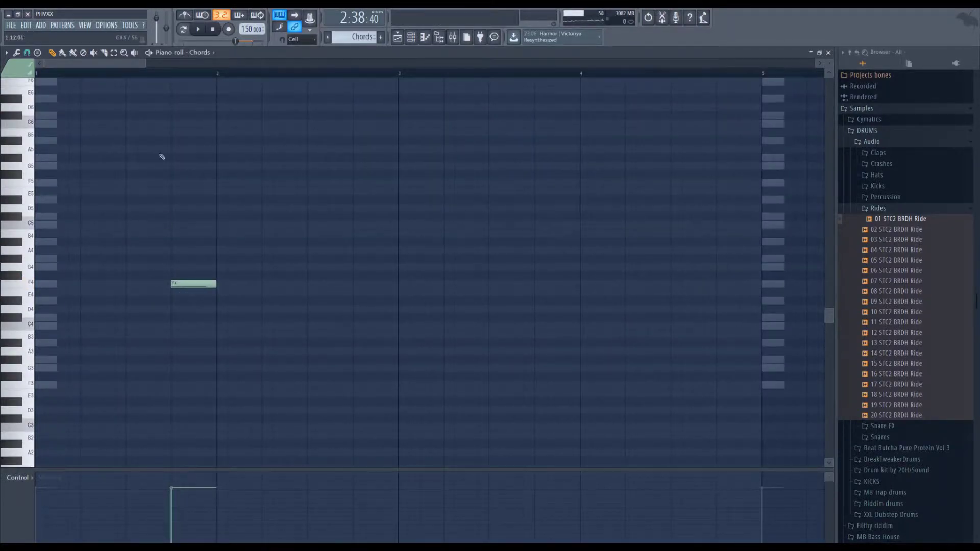
drag(125, 73, 42, 73)
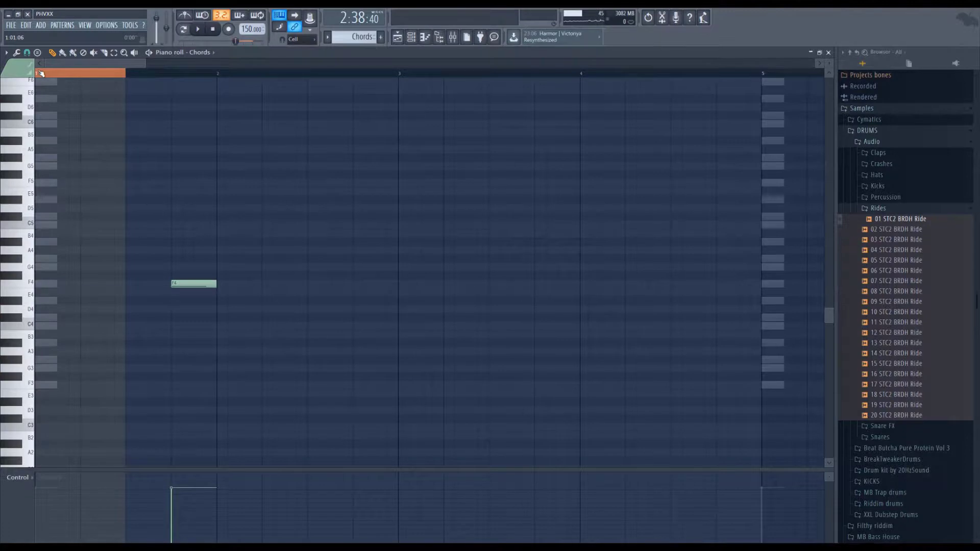
drag(125, 74, 168, 74)
click(176, 73)
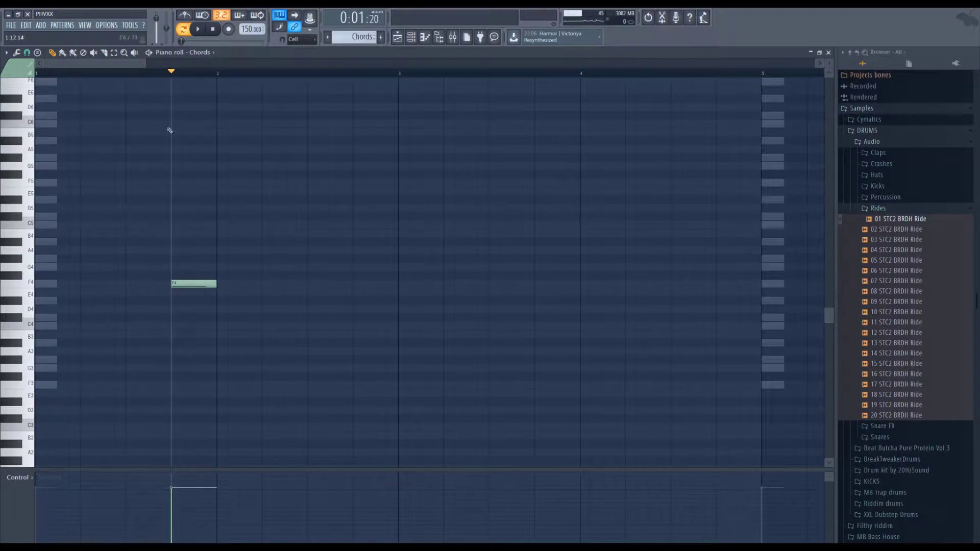
scroll(177, 132, up, 3)
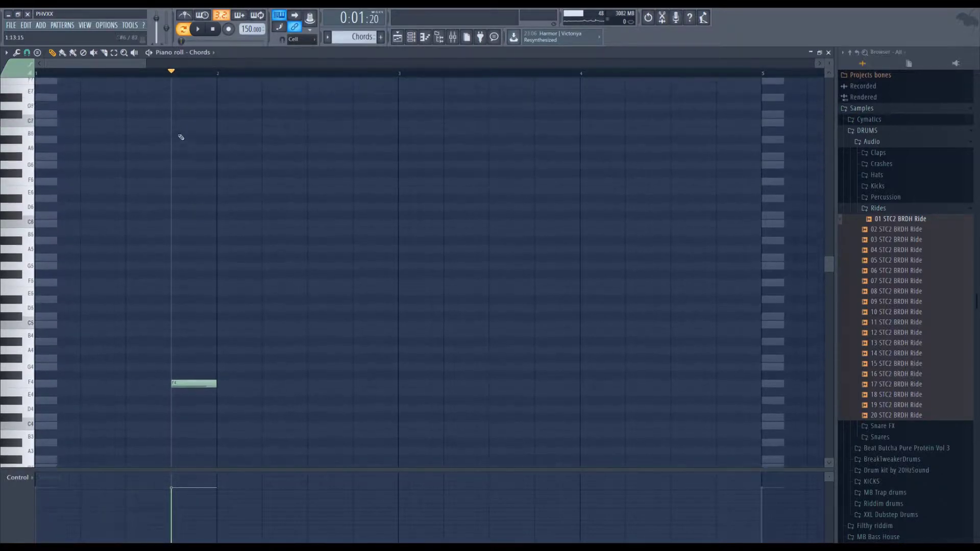
scroll(178, 439, down, 4)
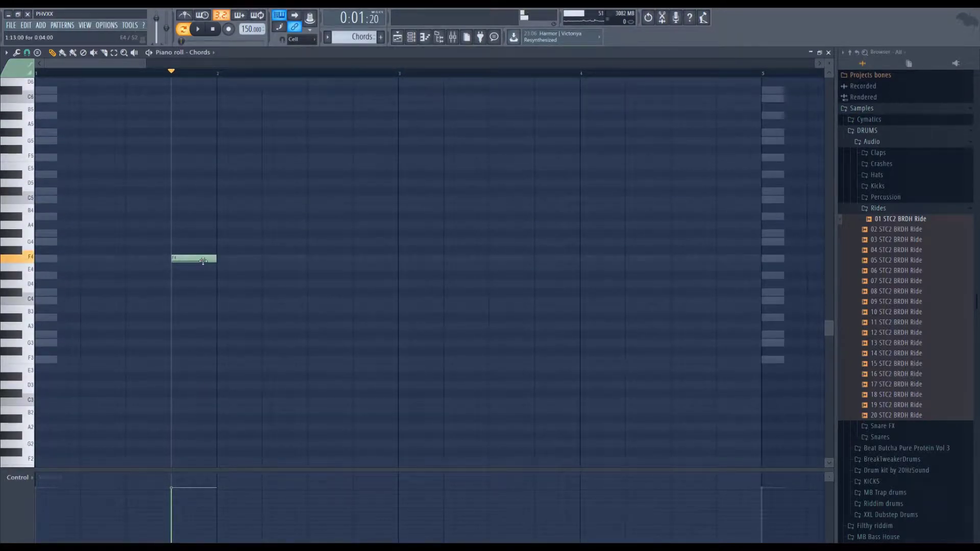
click(173, 360)
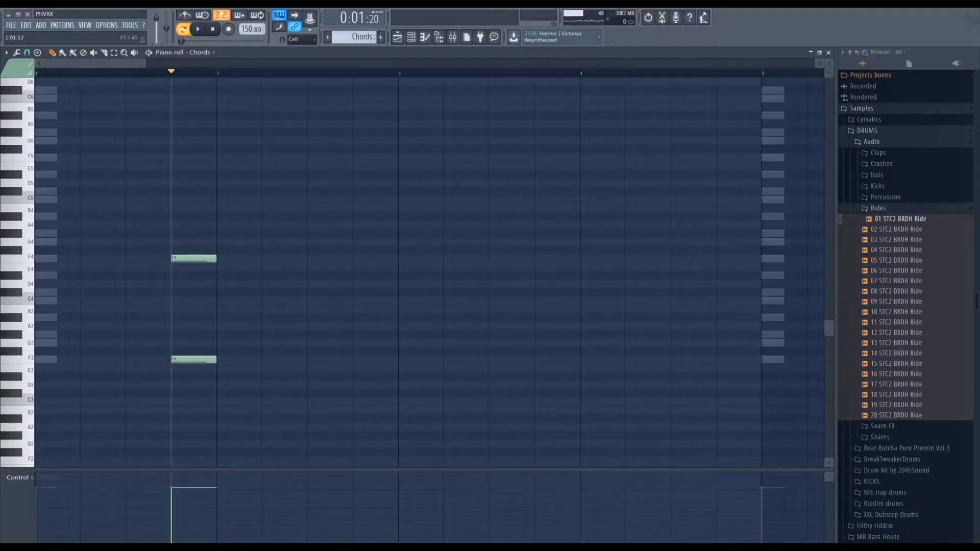
Step: Extend the Sampler's scale guide notes at bar 1 one octave down to F2 and return to the Chords notes
right_click(43, 361)
right_click(43, 361)
scroll(107, 358, down, 3)
drag(46, 284, 1, 376)
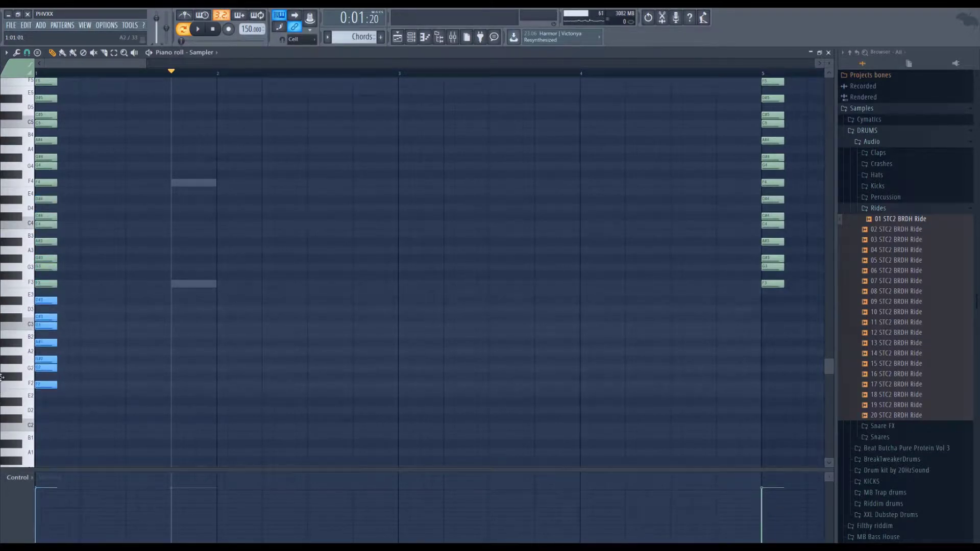
double_click(180, 284)
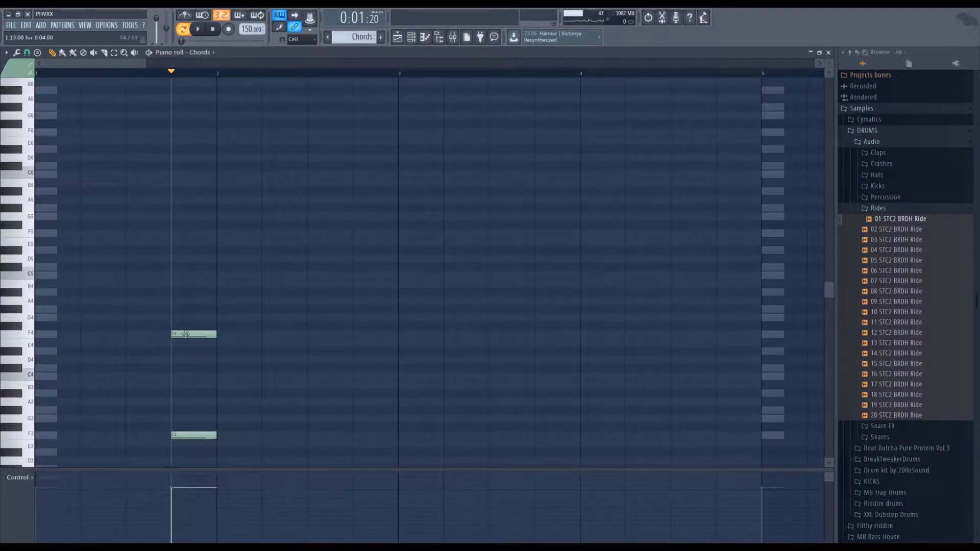
Step: Audition the F3 note and try an additional F2 note an octave below it
click(184, 438)
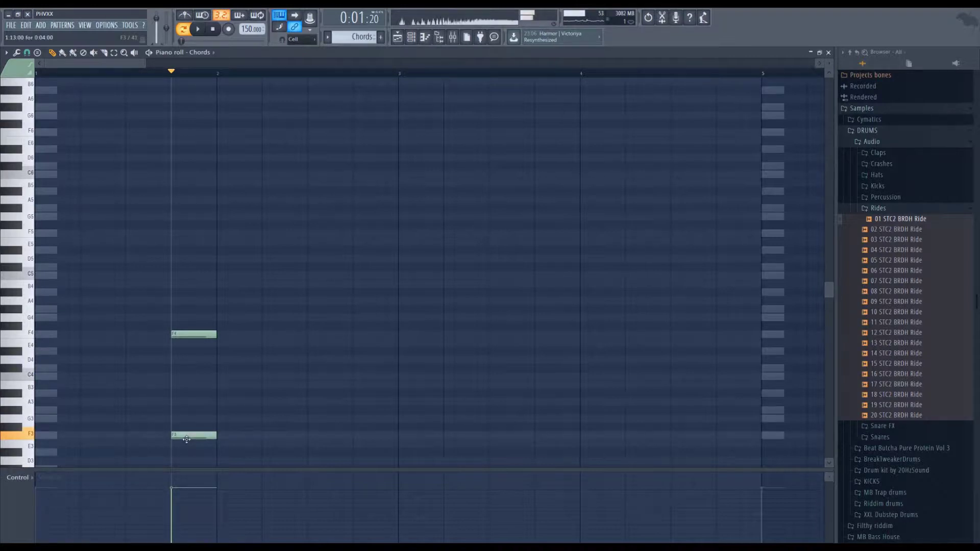
scroll(195, 351, down, 6)
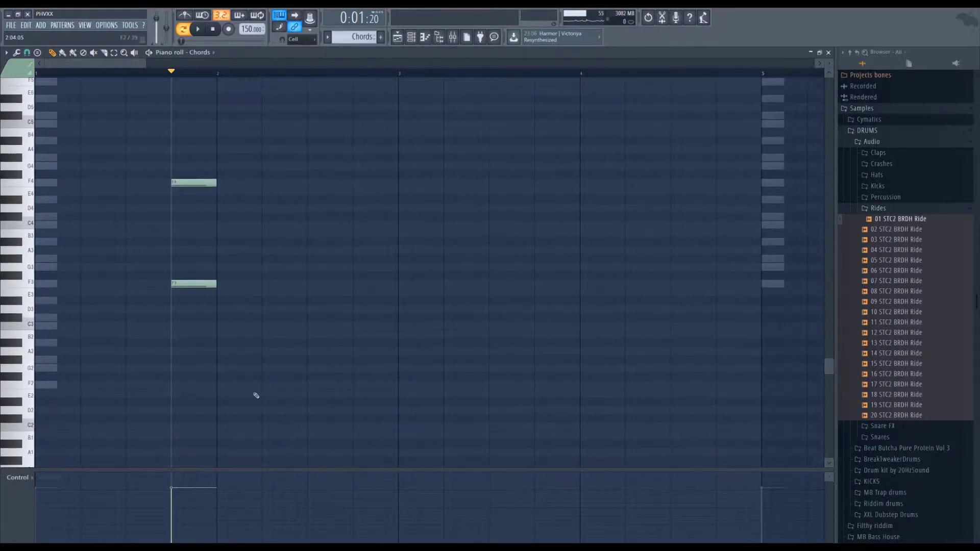
click(178, 388)
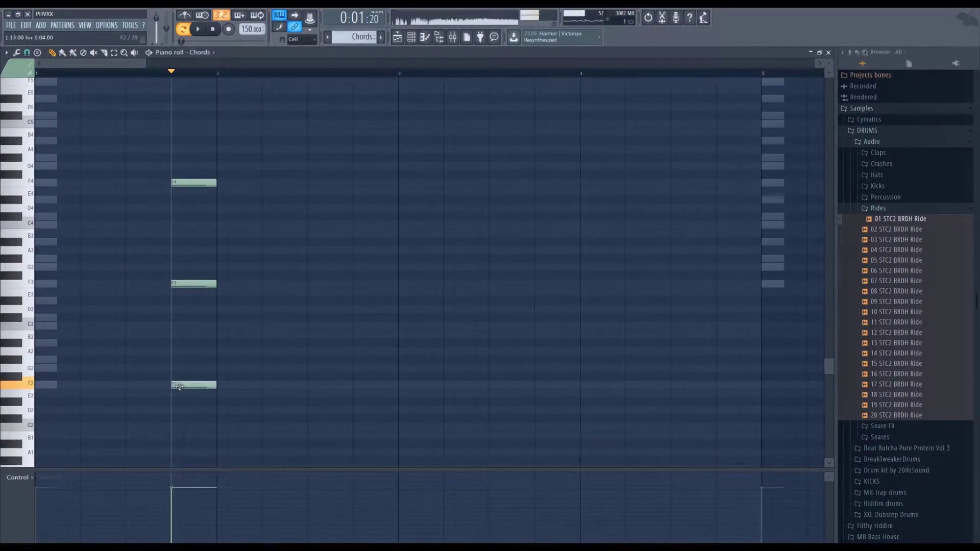
right_click(194, 387)
Step: Add a C5 note above the F4 on beat four of bar 1 and play the chord back
scroll(200, 315, up, 2)
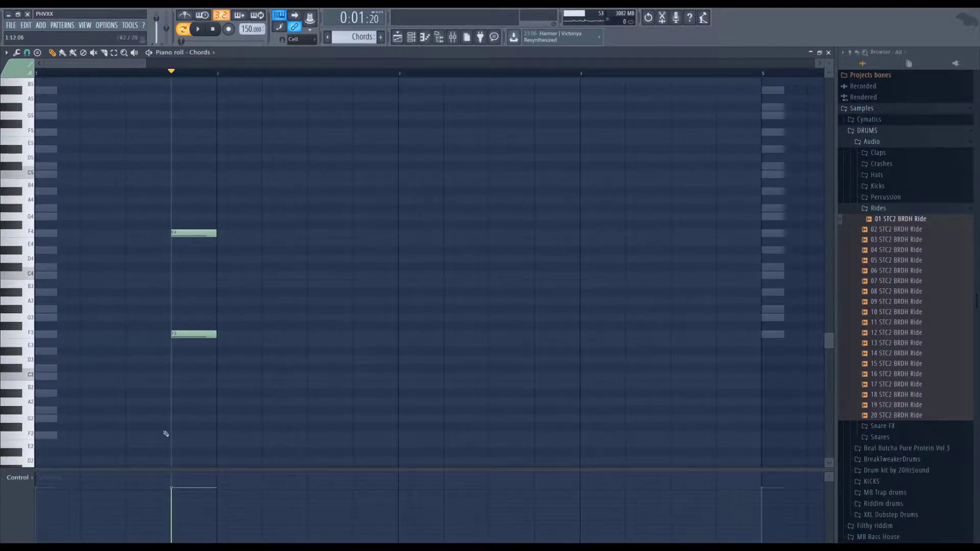
scroll(176, 379, up, 3)
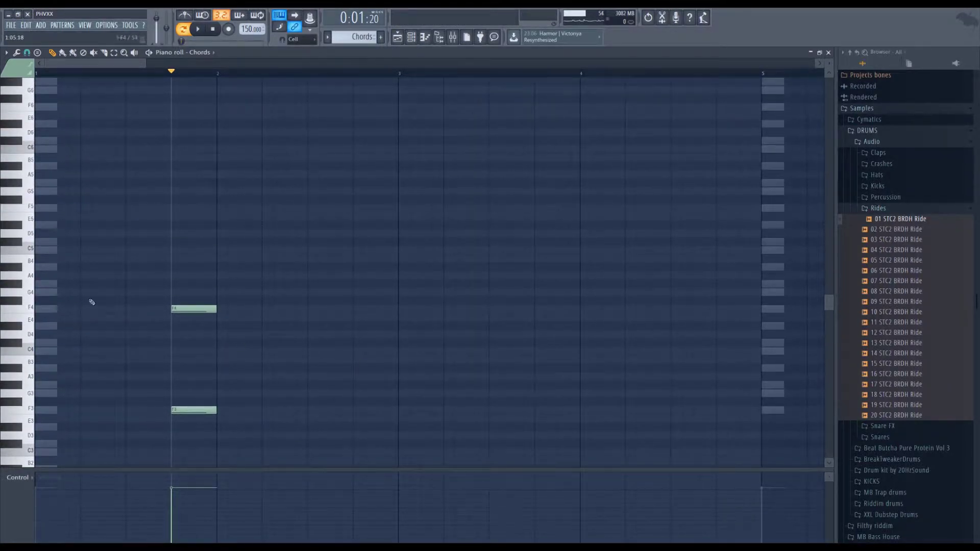
scroll(92, 302, up, 2)
scroll(232, 403, up, 1)
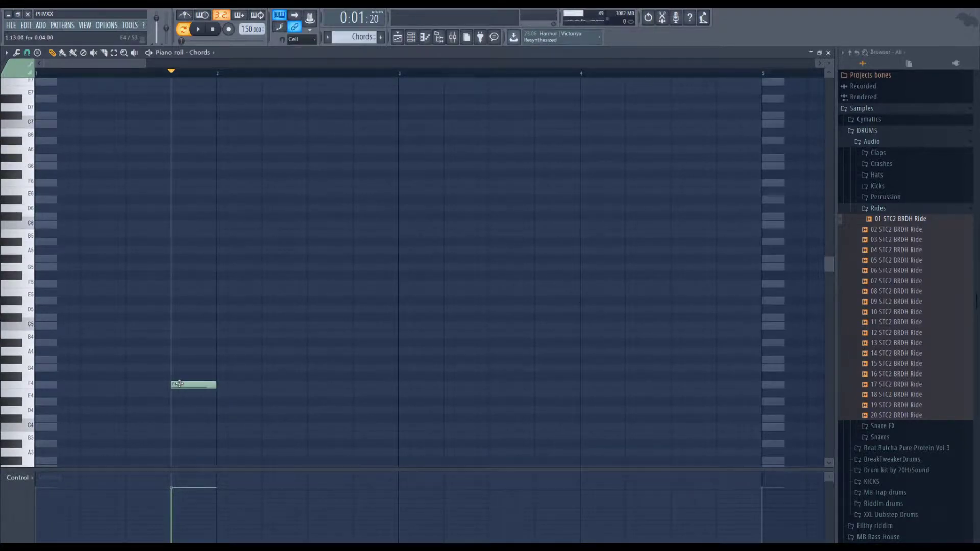
click(175, 325)
key(space)
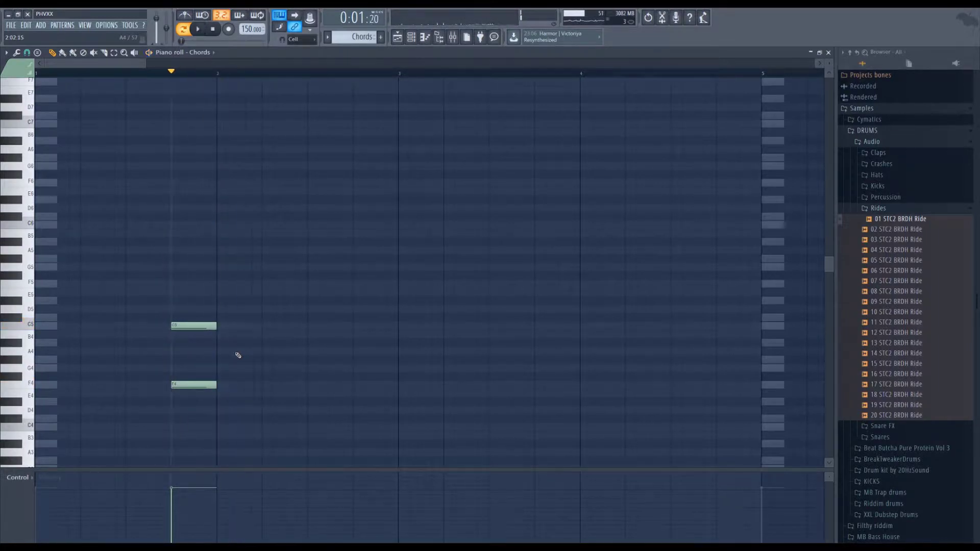
key(space)
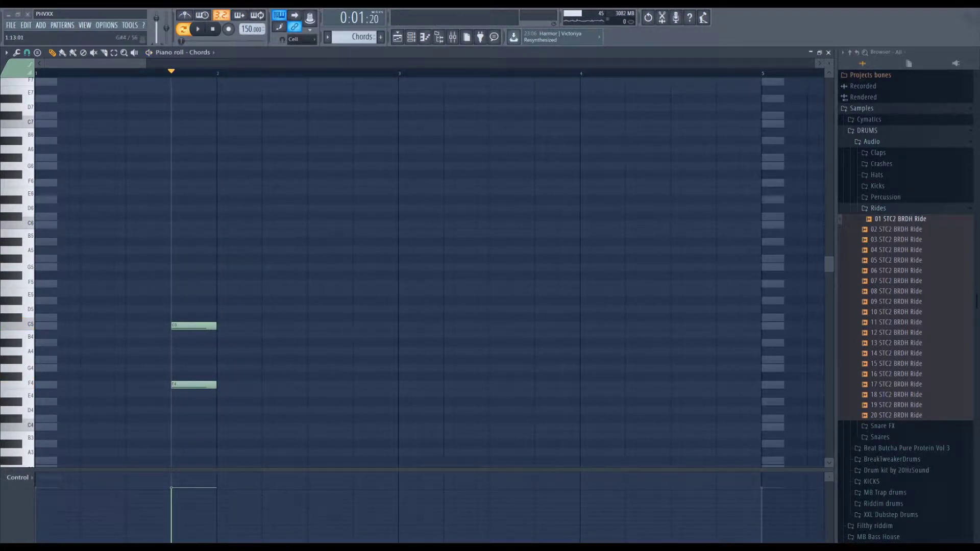
Step: Add G#4 and F5 notes to the chord, playing it back after each addition
click(174, 360)
key(space)
key(space)
key(space)
key(space)
click(178, 284)
key(space)
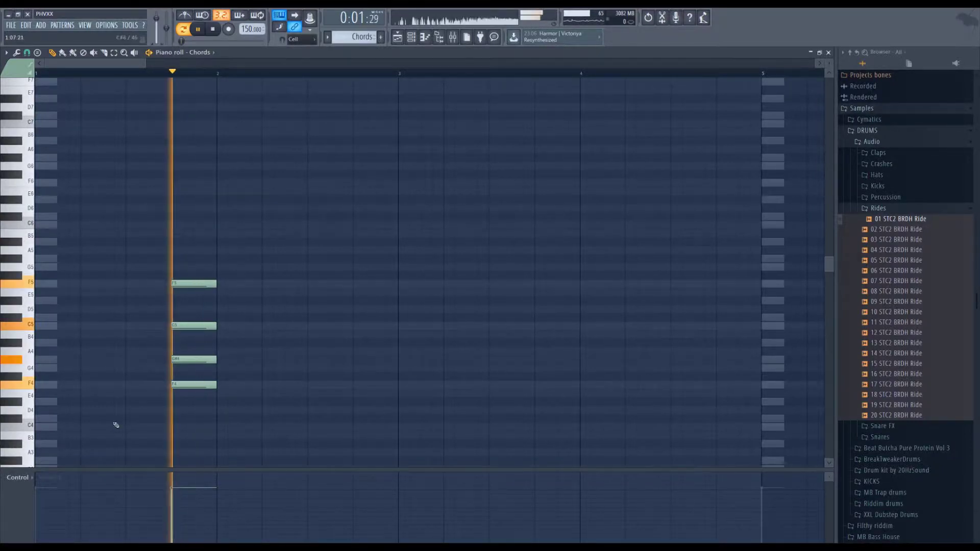
key(space)
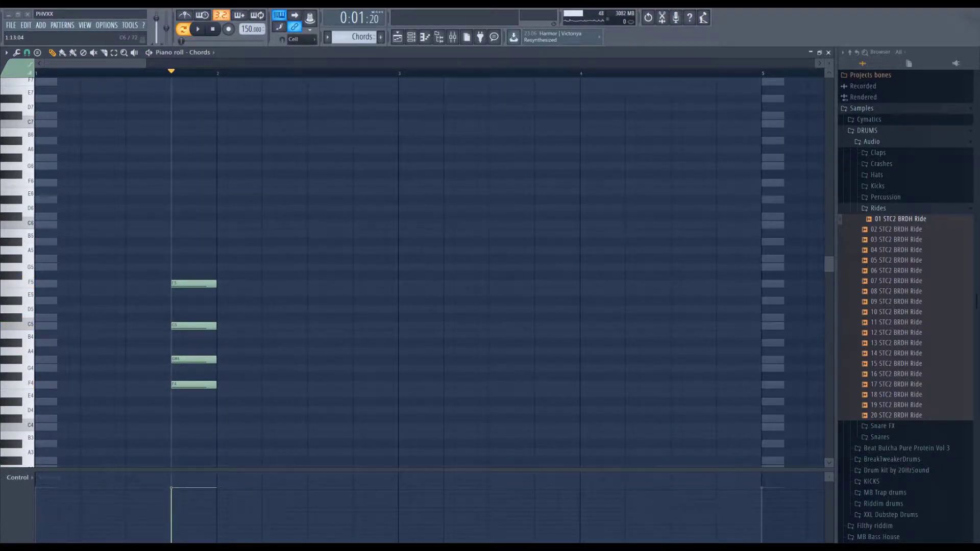
Step: Add a C6 note as the highest note of the chord and audition it
click(176, 223)
key(space)
key(space)
Step: Select all the chord notes, lengthen them to the middle of bar 2 and play the chord back
scroll(193, 249, down, 4)
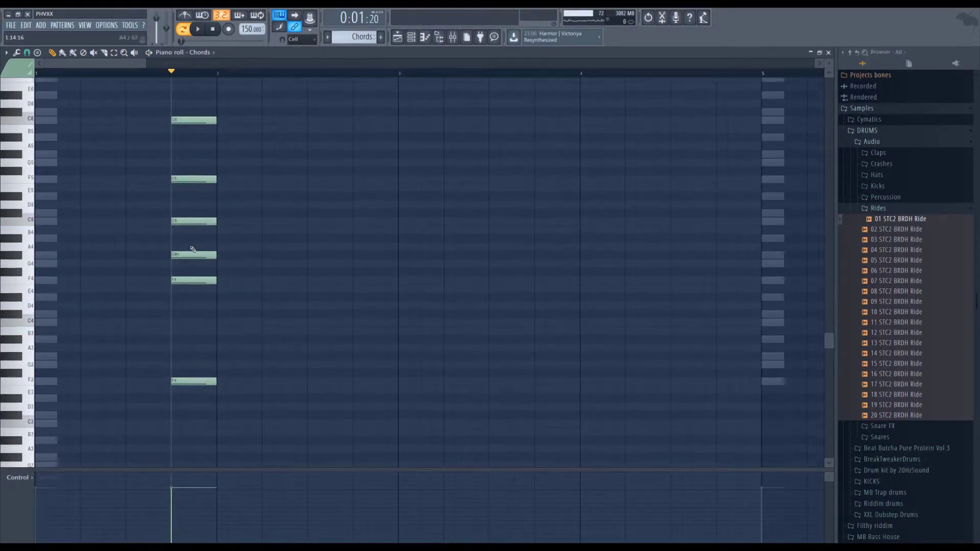
scroll(193, 250, down, 4)
drag(199, 329, 221, 75)
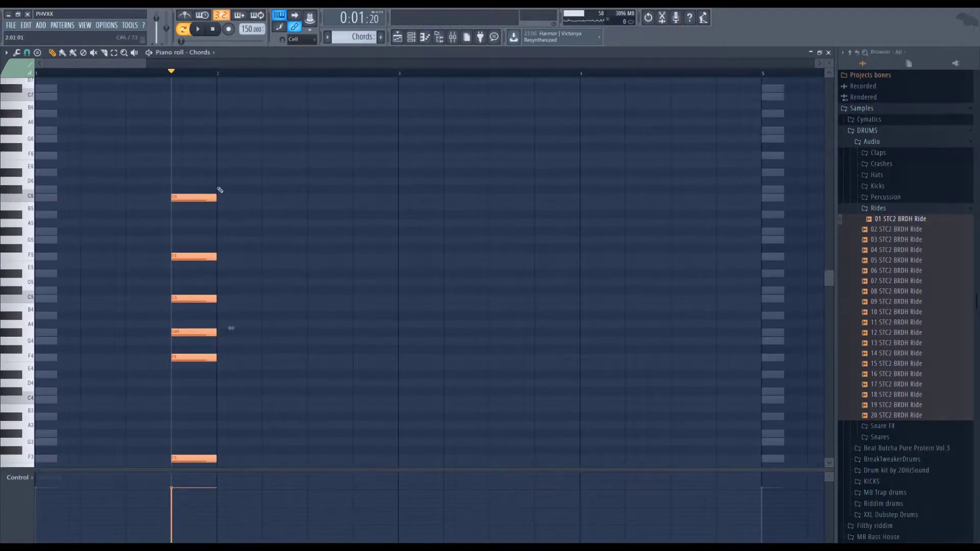
drag(215, 198, 308, 217)
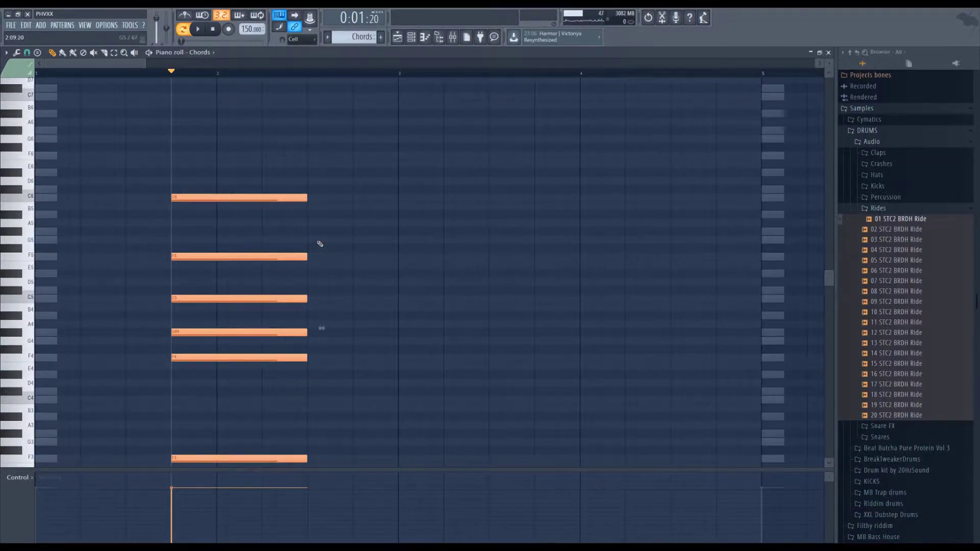
key(space)
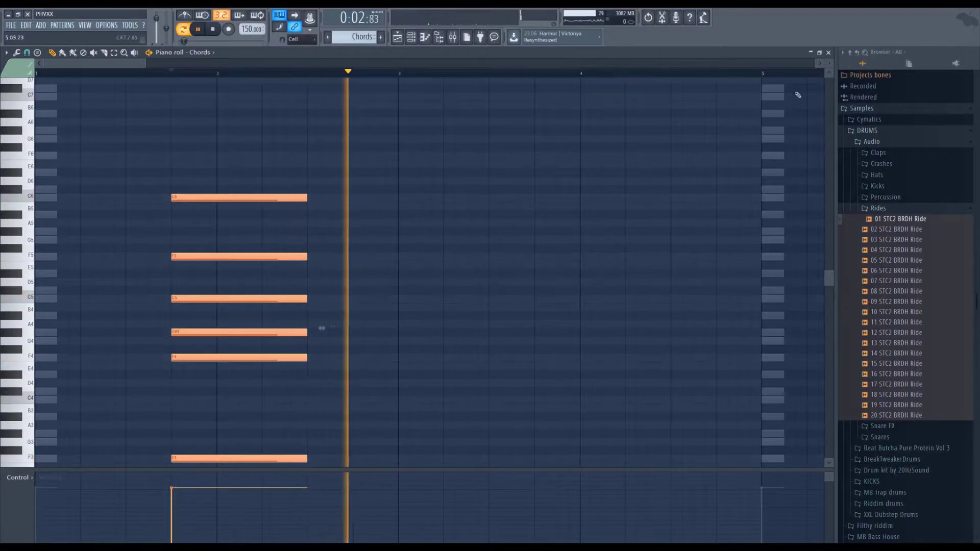
key(space)
Step: Return to the playlist and play the song from the start of Drop 2.1 to hear the chord in context
click(829, 52)
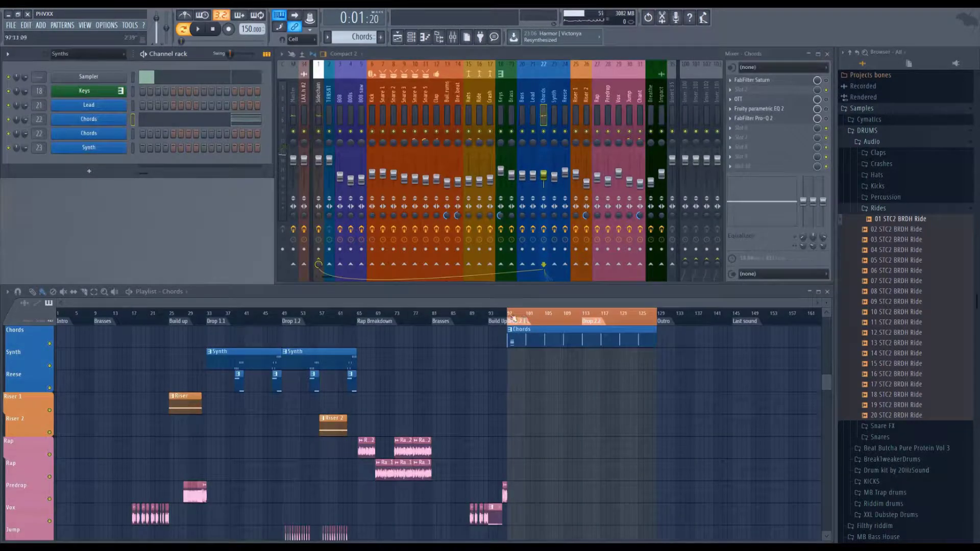
key(l)
scroll(516, 328, up, 4)
scroll(510, 358, up, 4)
key(space)
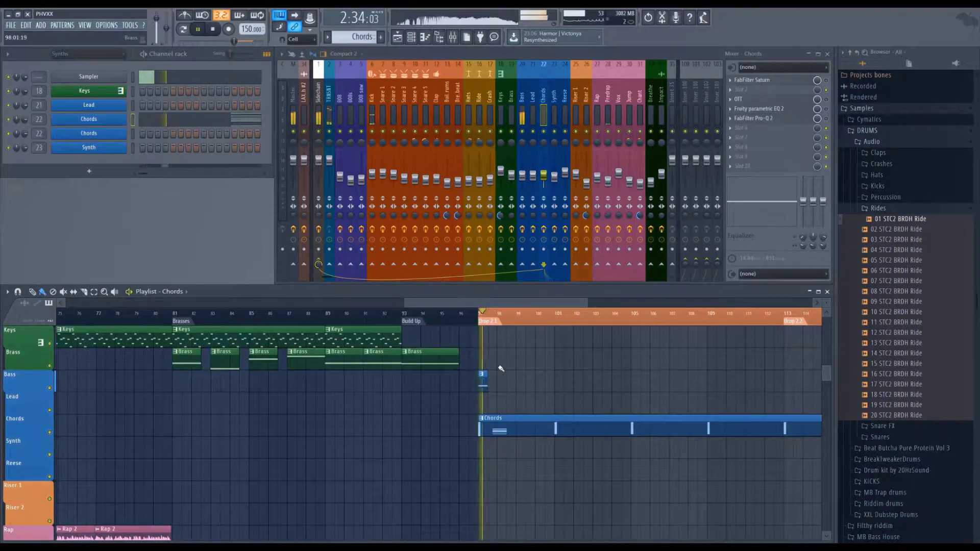
scroll(515, 380, up, 2)
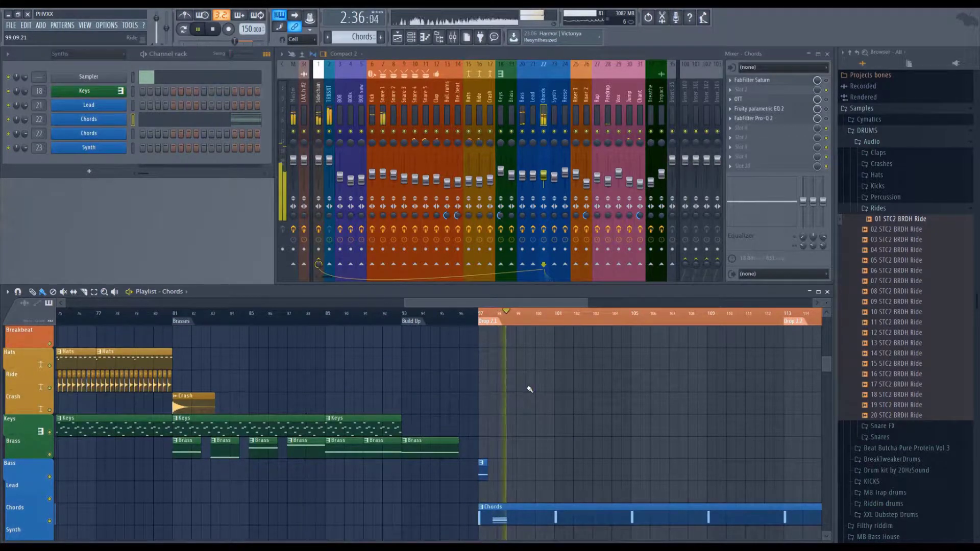
key(space)
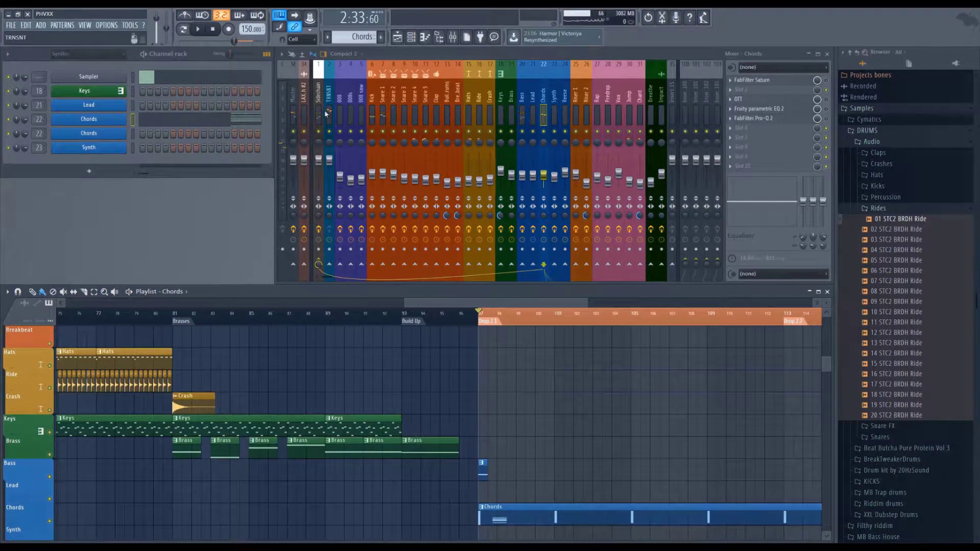
Step: Open FabFilter Saturn on the Chords mixer track, move its window over the playlist and play the drop through it
key(Page_Up)
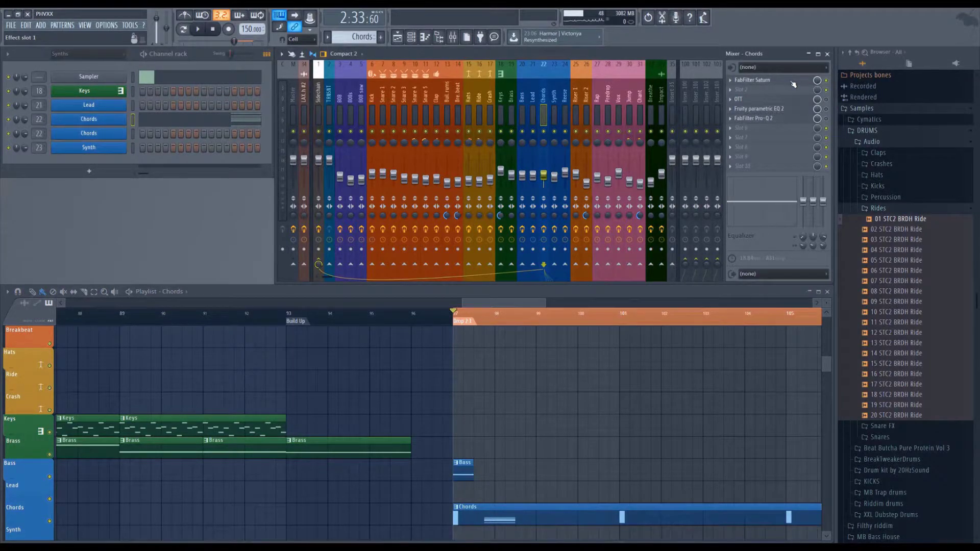
click(793, 84)
drag(489, 118, 349, 295)
key(space)
key(space)
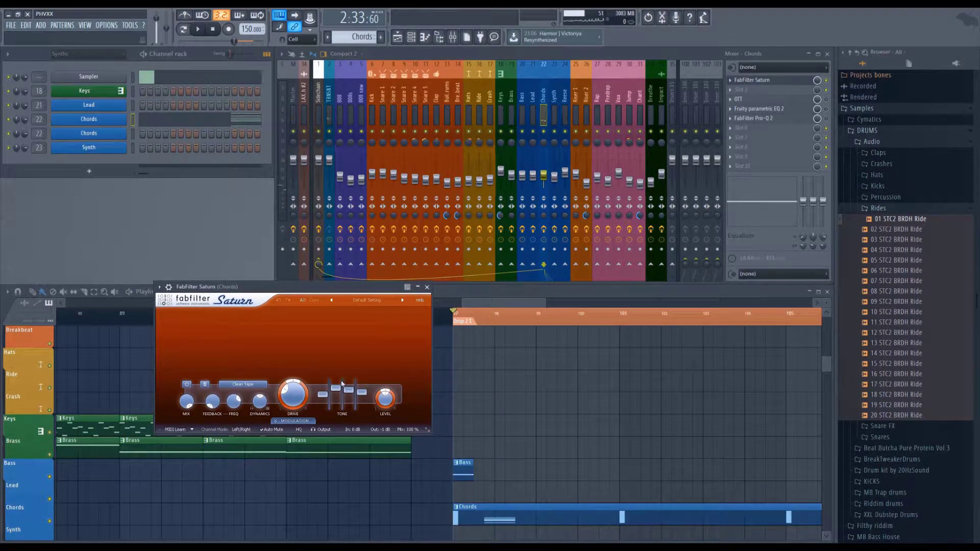
Step: Close FabFilter Saturn and open OTT on the Chords mixer track, moving its window over the playlist
click(427, 287)
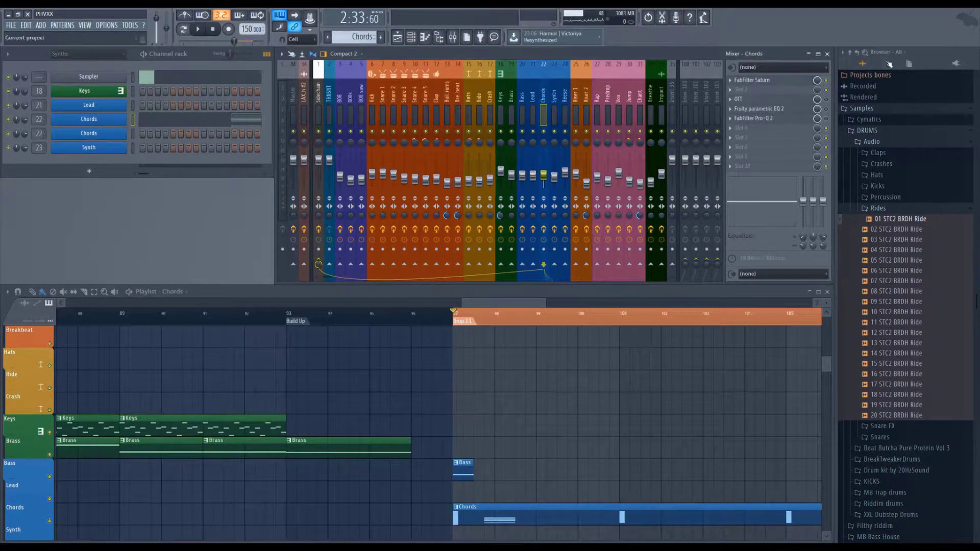
click(766, 99)
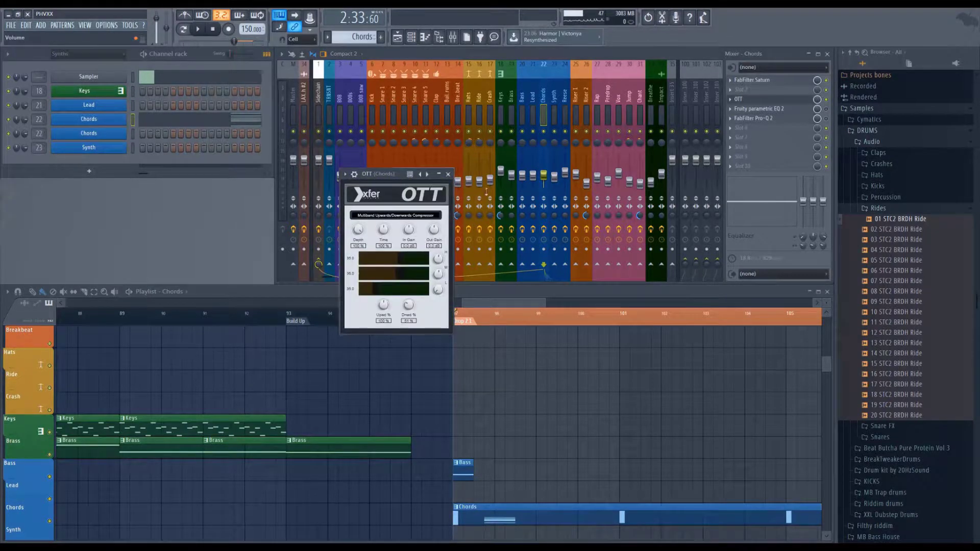
drag(399, 172, 402, 284)
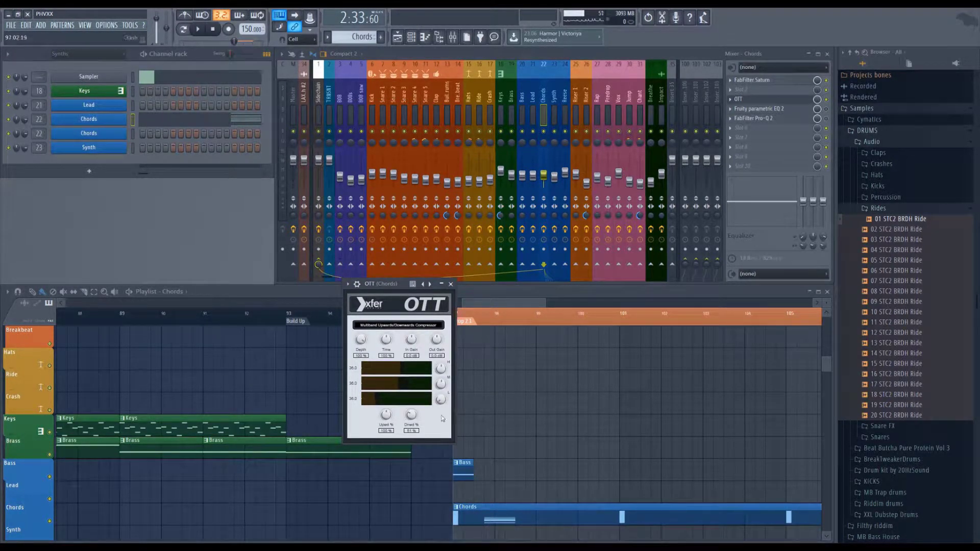
drag(394, 315, 338, 348)
Step: Open Fruity parametric EQ 2 on the Chords mixer track and display it together with the OTT window
click(791, 109)
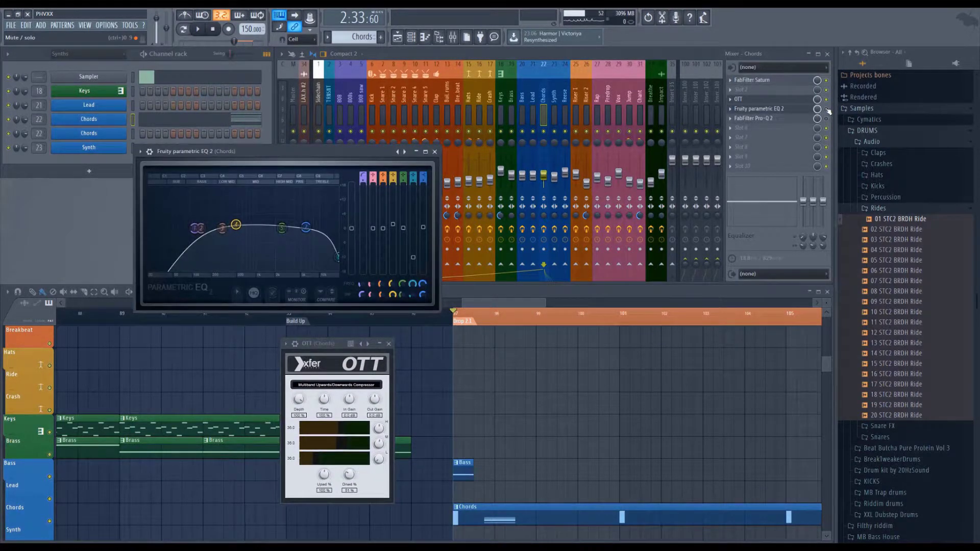
click(826, 109)
click(797, 109)
click(796, 110)
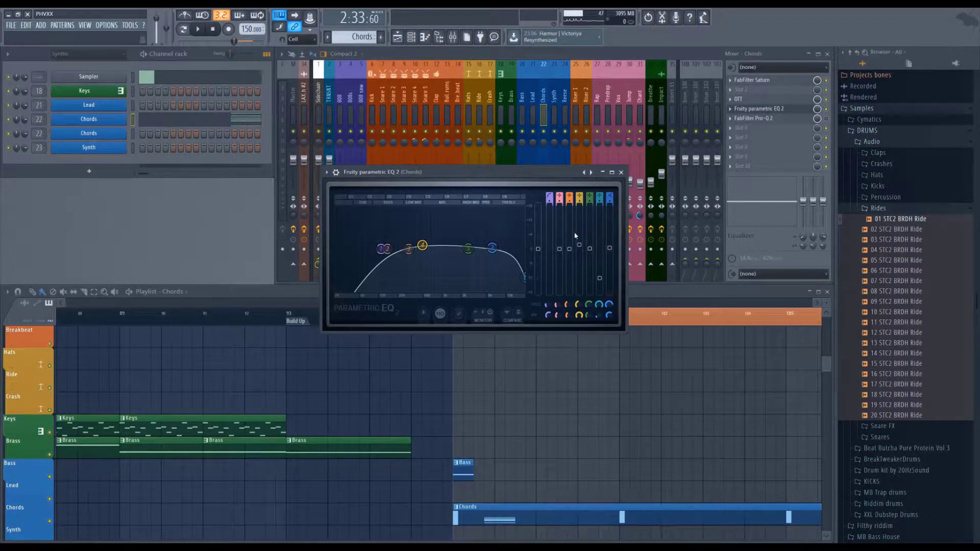
click(740, 100)
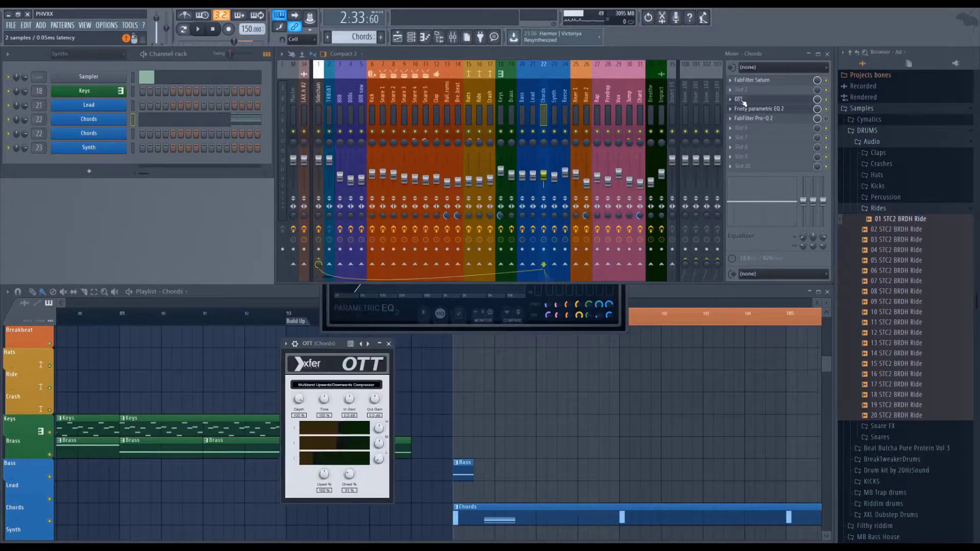
click(747, 109)
Step: Play the start of Drop 2.1 to hear the chord through OTT and Fruity parametric EQ 2
click(198, 29)
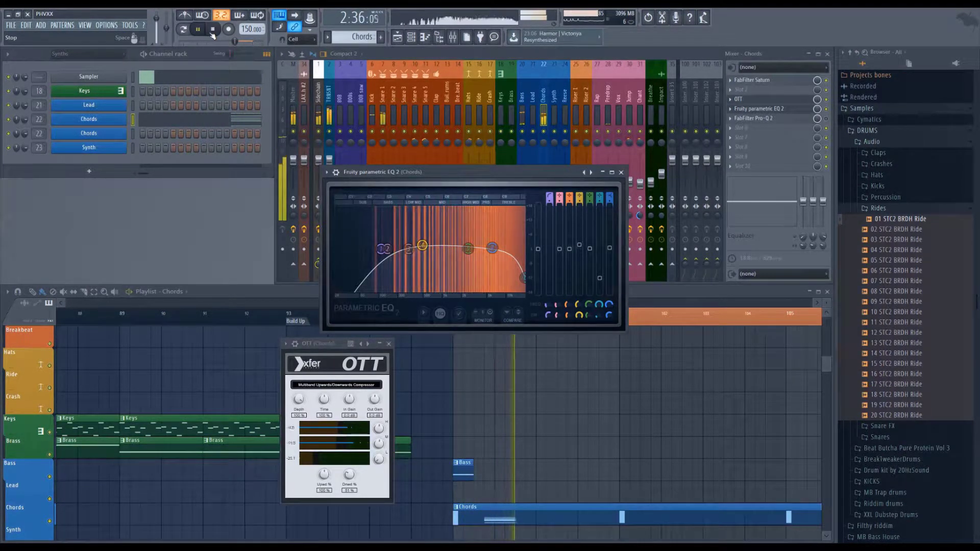
click(212, 31)
click(199, 29)
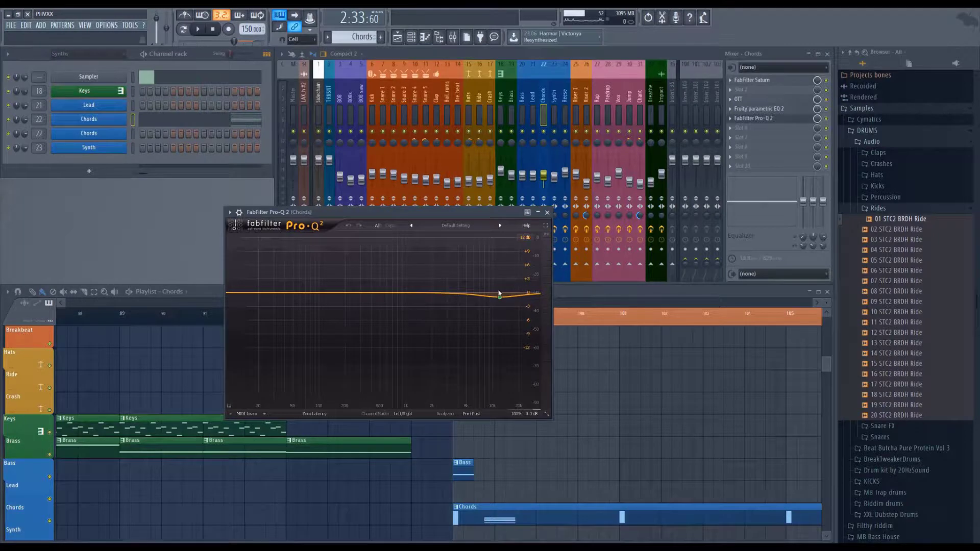
Step: Reposition the FabFilter Pro-Q 2 window of the Chords track and play the drop to check its curve
drag(503, 211, 402, 222)
key(space)
click(444, 218)
key(space)
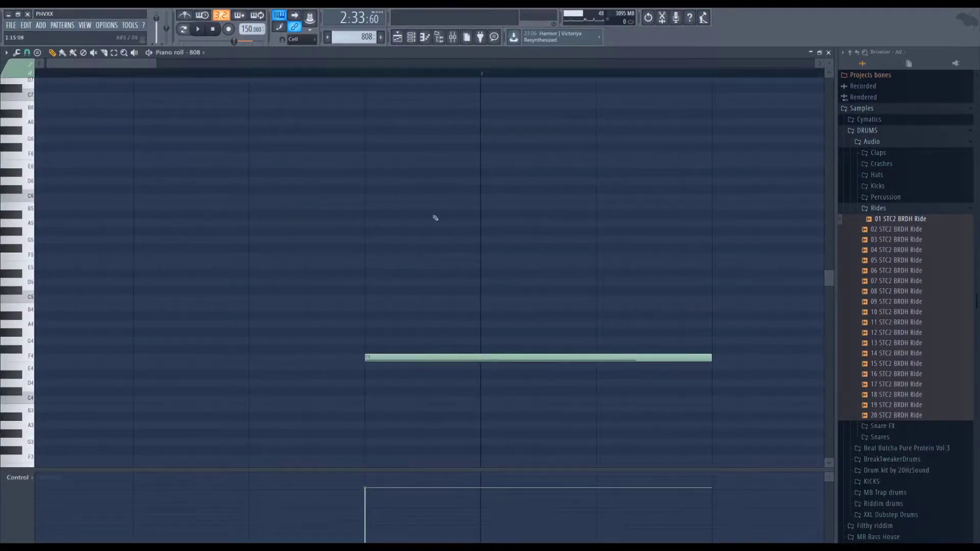
Step: Close the 808 piano roll and play Drop 2.1 in the playlist with the 808 clip
click(828, 53)
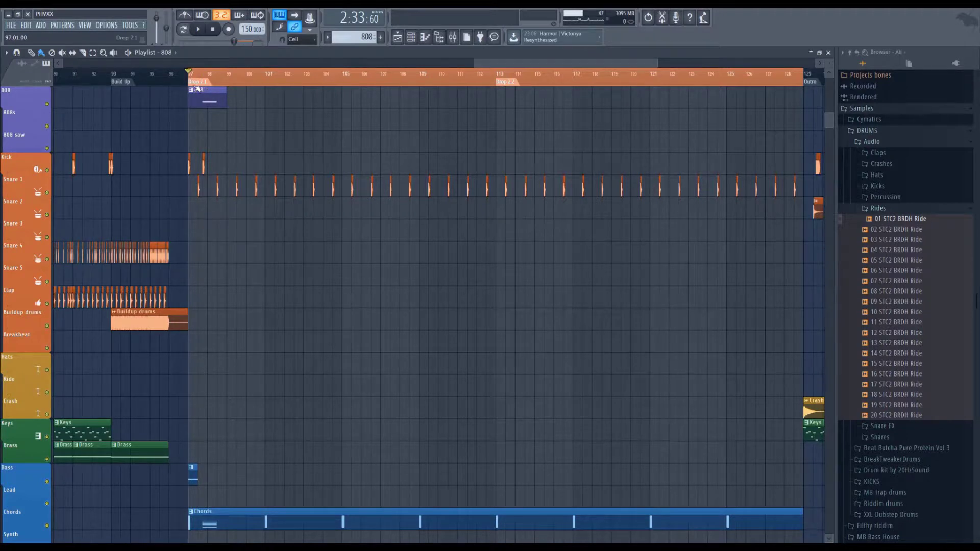
key(space)
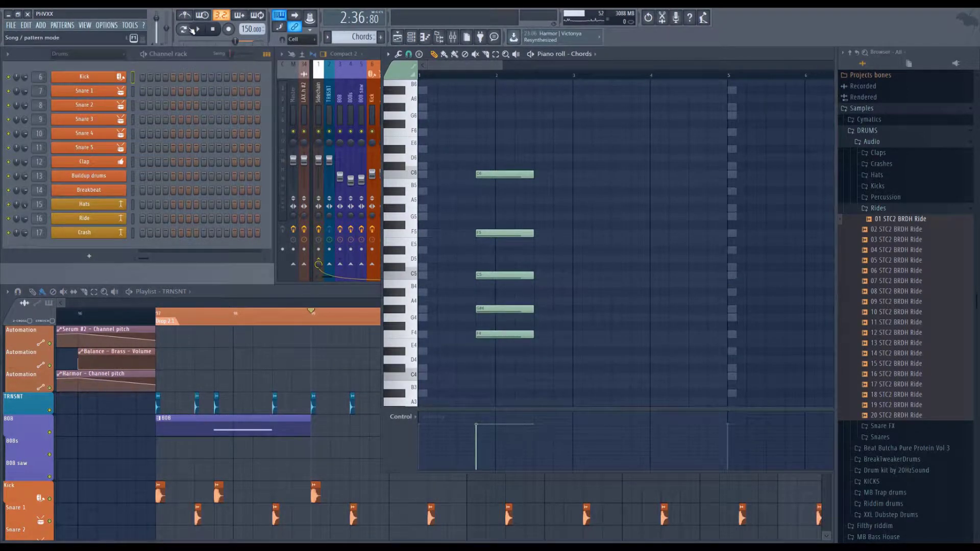
Step: Move the Chords piano roll window clear of the browser in pattern mode and save the project
click(185, 29)
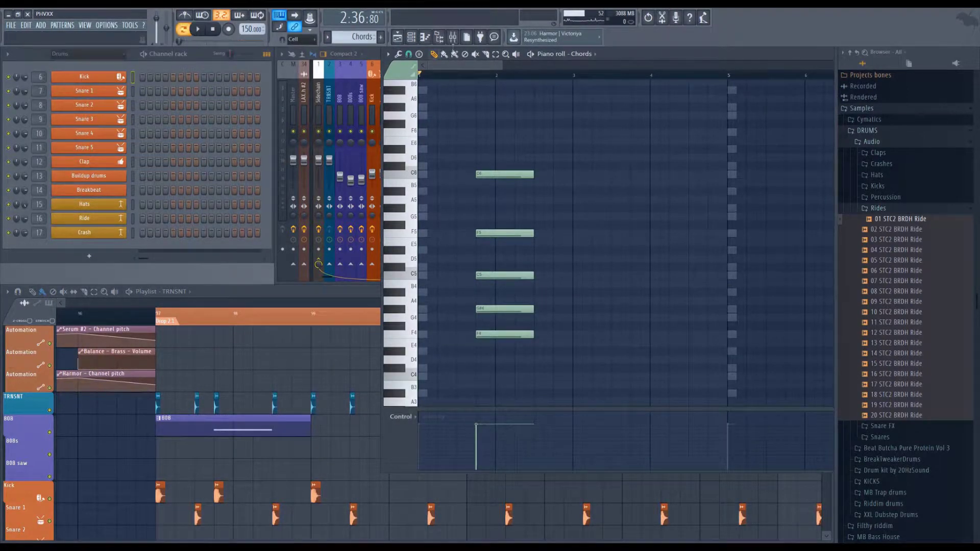
click(577, 75)
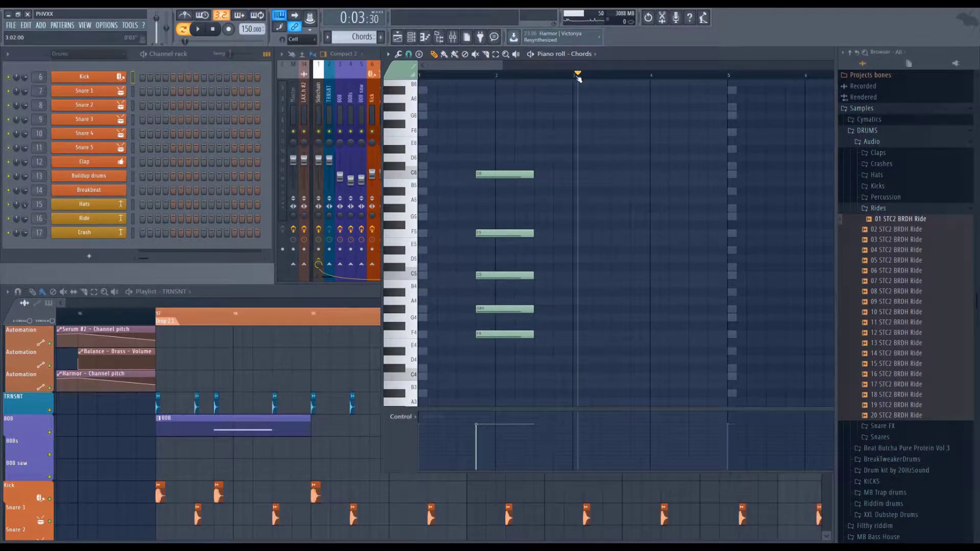
click(575, 77)
drag(607, 56, 524, 80)
key(ctrl+s)
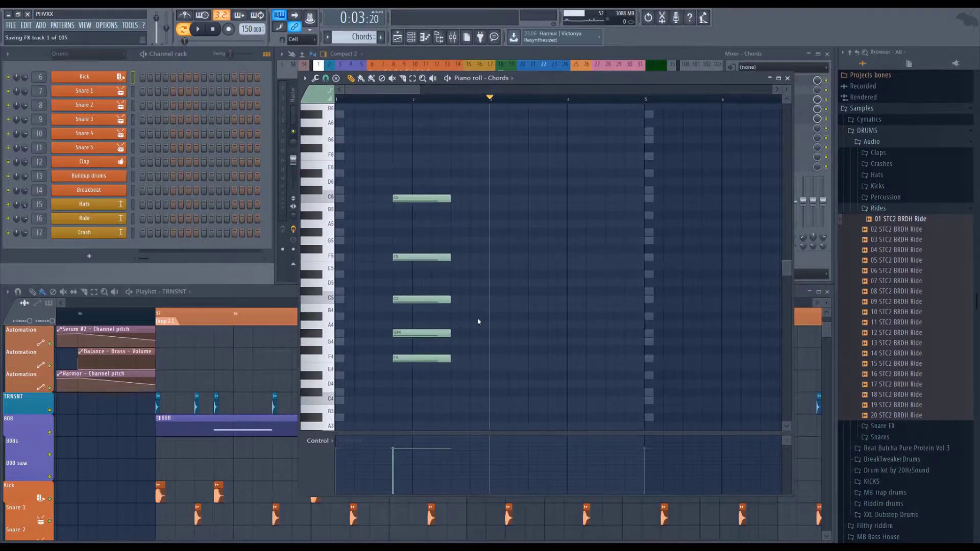
Step: Add an F3 note below the chord, doubling its F4 root one octave lower
scroll(479, 322, down, 8)
scroll(479, 323, up, 7)
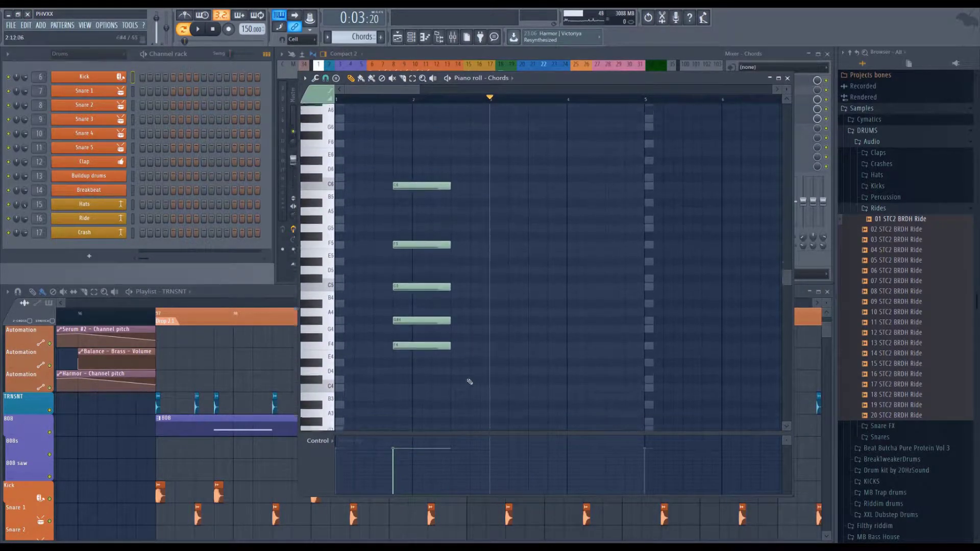
scroll(470, 382, down, 5)
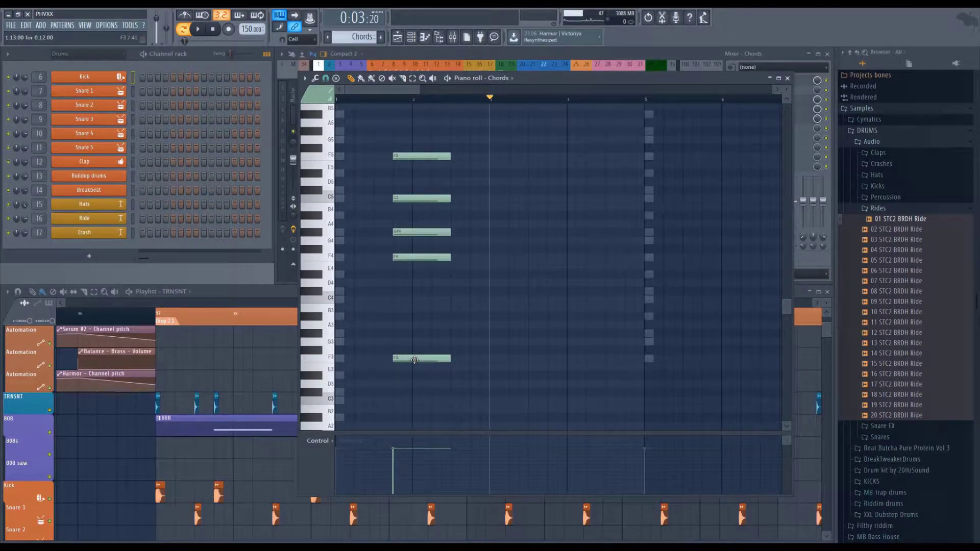
click(414, 360)
Step: Clear the playlist's time selection, play the song from the second kick of Drop 2.1 and return the playback marker to bar 97
click(215, 322)
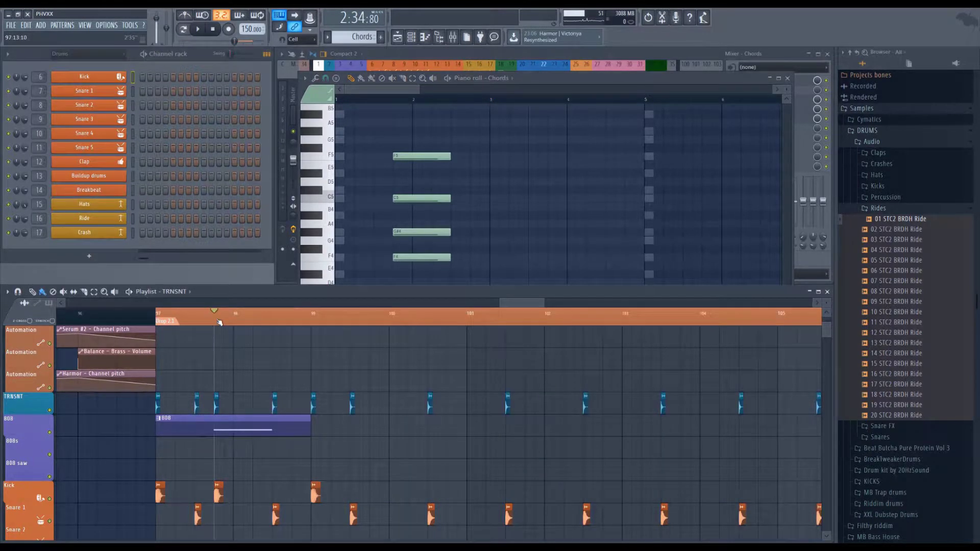
drag(220, 323, 270, 314)
click(221, 323)
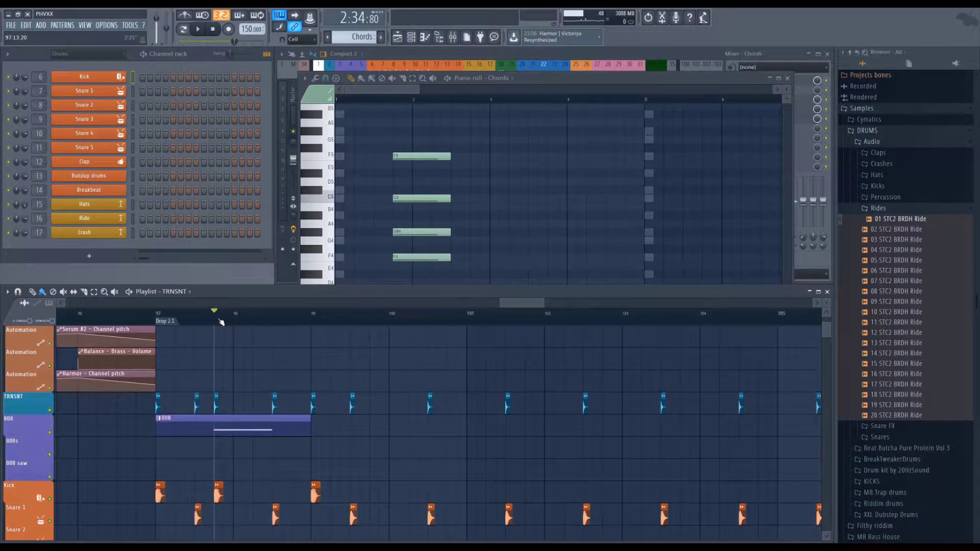
key(space)
key(space)
click(156, 312)
Step: Copy the whole six-note chord to the start of bar 3 in the Chords piano roll
click(383, 90)
key(l)
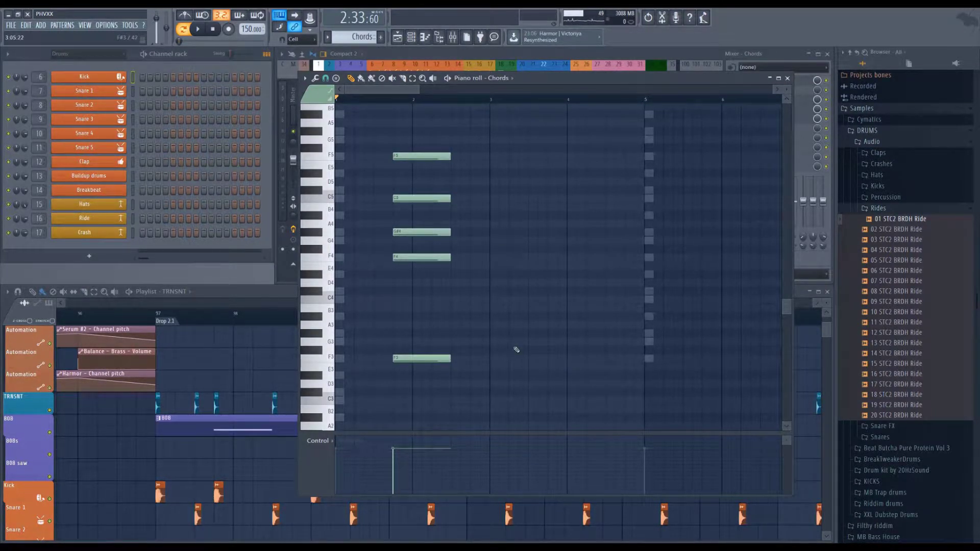
scroll(473, 394, up, 1)
scroll(354, 100, down, 5)
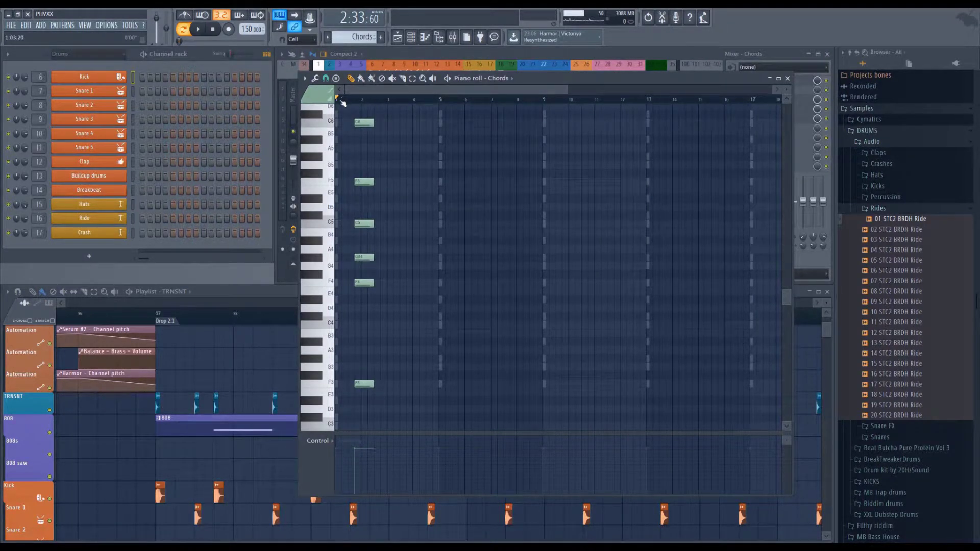
scroll(344, 103, up, 2)
scroll(350, 96, up, 1)
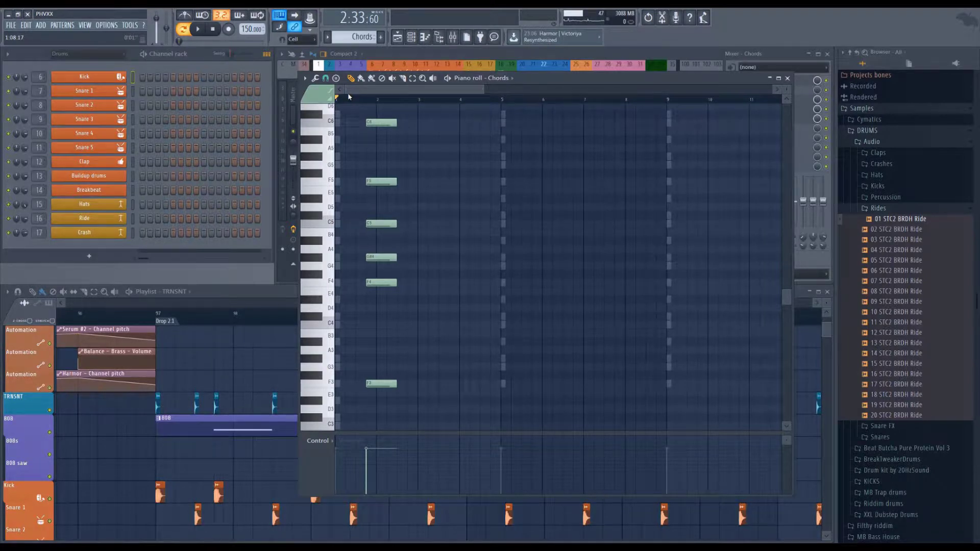
mouse_move(426, 407)
mouse_down()
mouse_move(407, 346)
mouse_move(377, 111)
mouse_move(430, 123)
mouse_up()
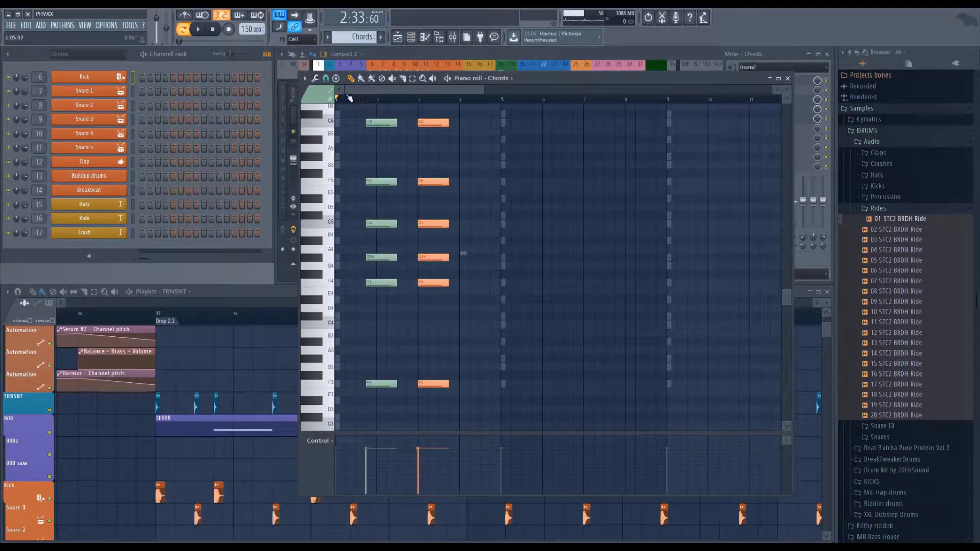
Step: Shorten the copied chord in bar 3 to half a bar and place the playback marker between the two chords
scroll(339, 102, up, 5)
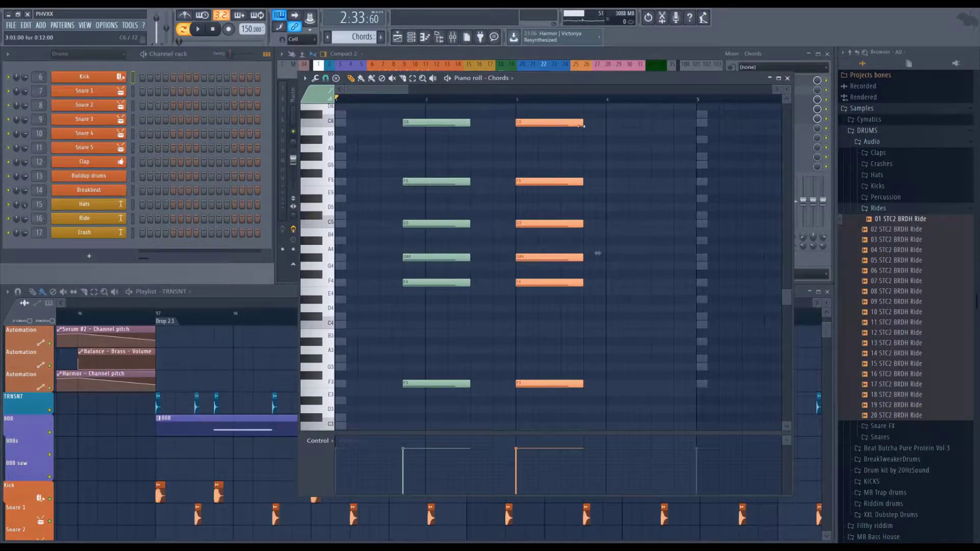
mouse_move(582, 124)
mouse_down()
mouse_move(566, 126)
mouse_move(560, 113)
mouse_up()
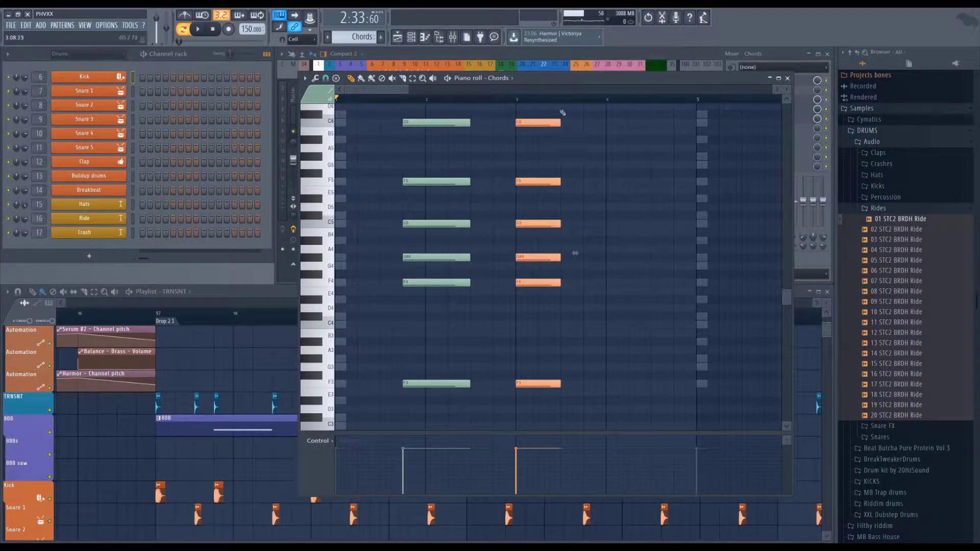
click(562, 97)
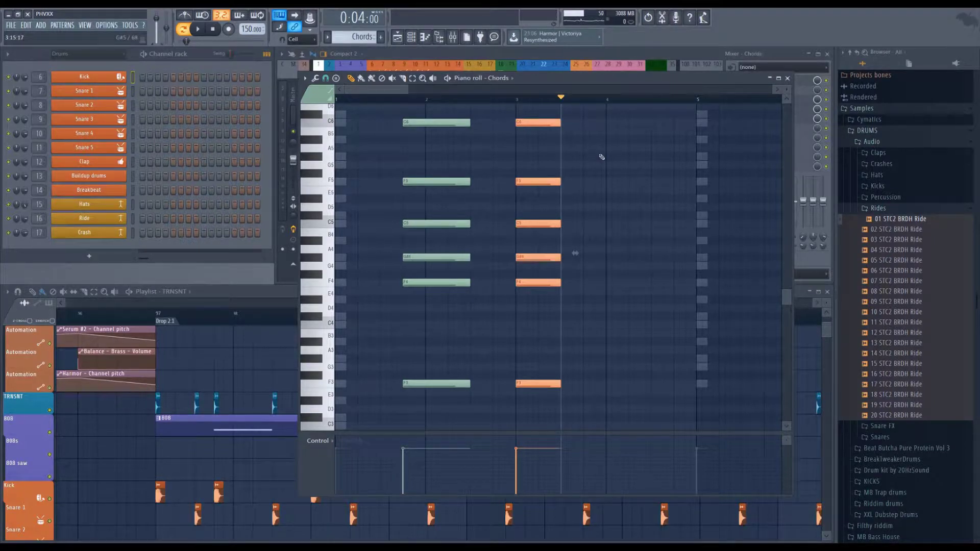
drag(562, 98, 478, 108)
scroll(477, 98, right, 1)
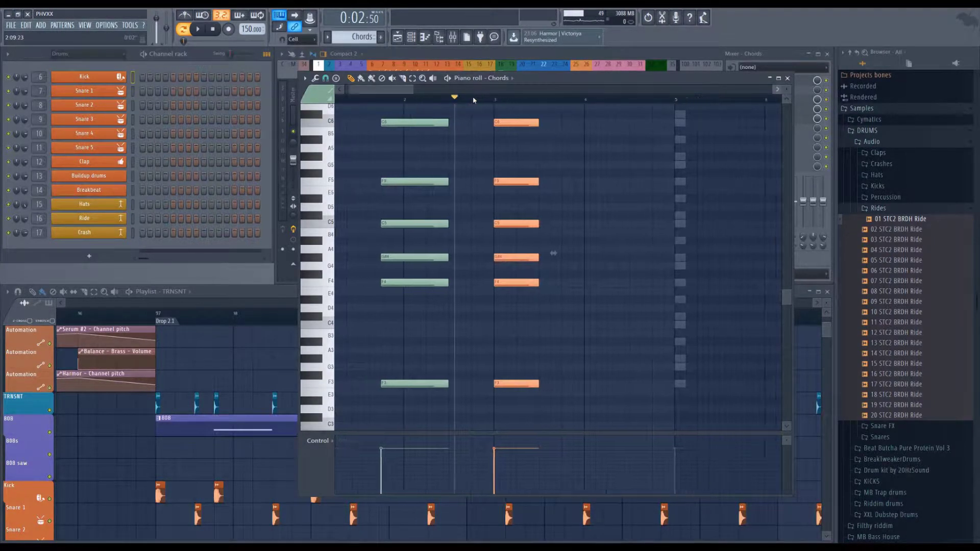
scroll(474, 101, right, 2)
scroll(503, 135, left, 3)
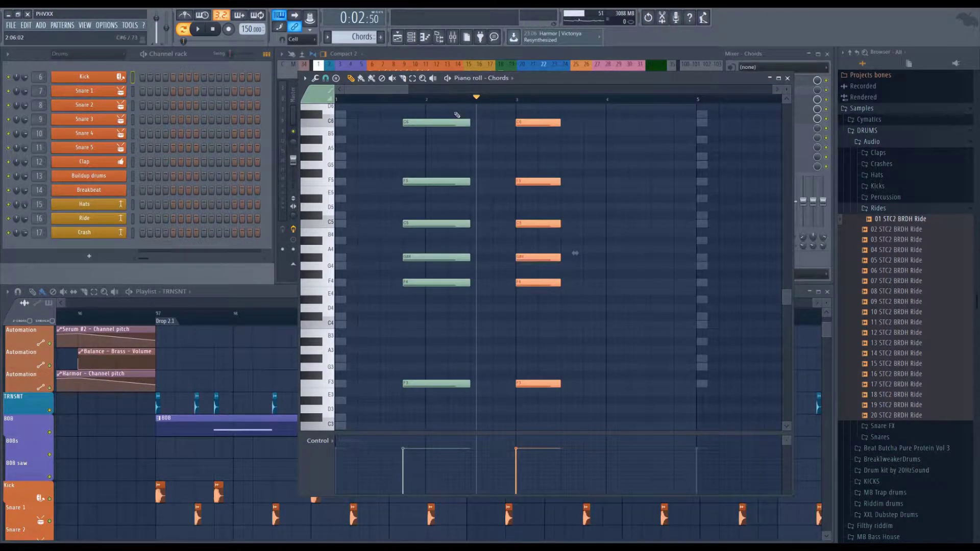
Step: Extend the 808 clip in Drop 2.1 to the middle of bar 99 so it includes the second 808 note
click(259, 291)
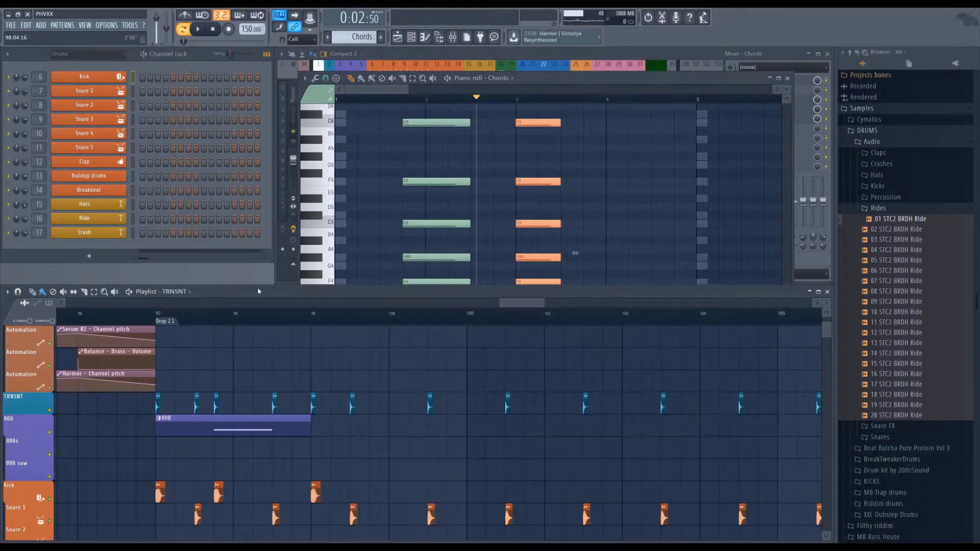
scroll(293, 409, up, 2)
scroll(293, 405, down, 4)
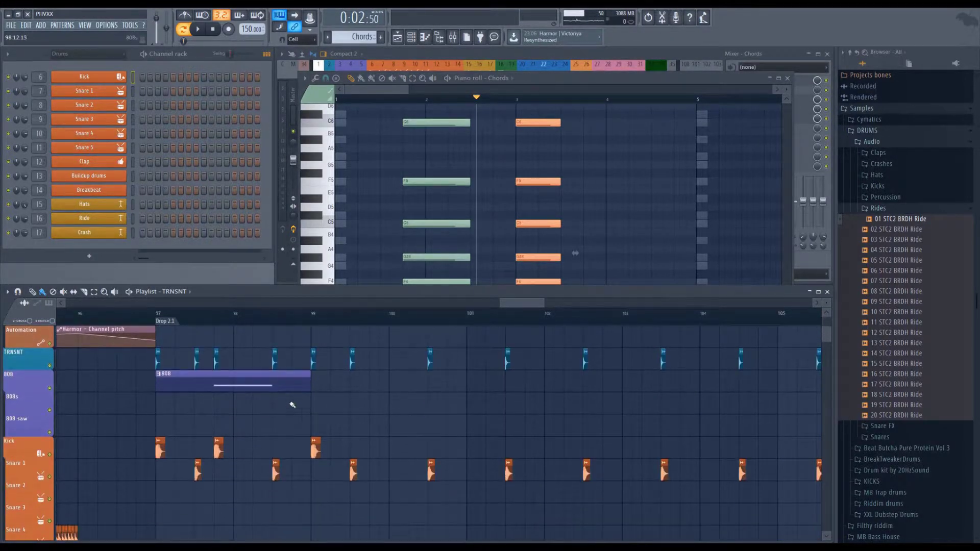
scroll(293, 403, up, 1)
drag(310, 403, 349, 403)
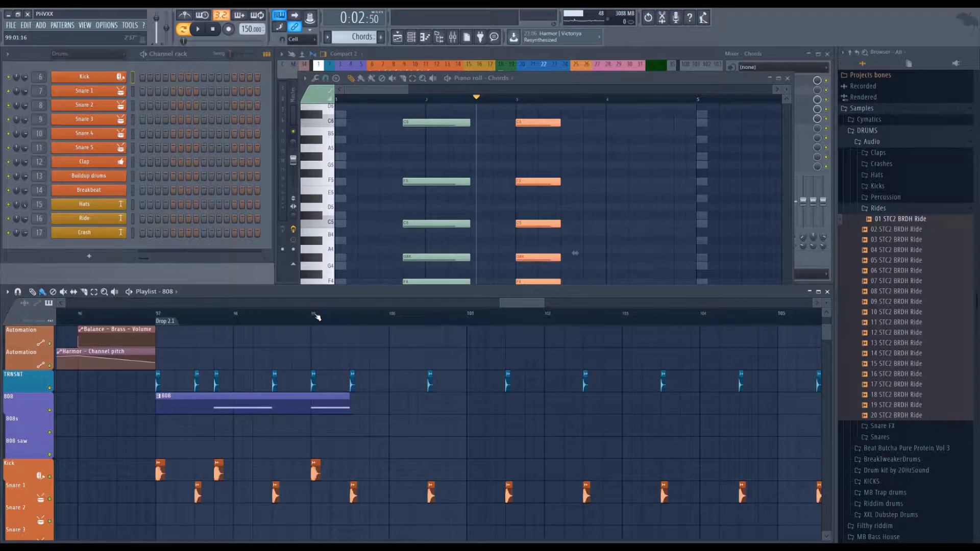
Step: Play the song from the start of Drop 2.1 to hear both chords with the extended 808
click(576, 267)
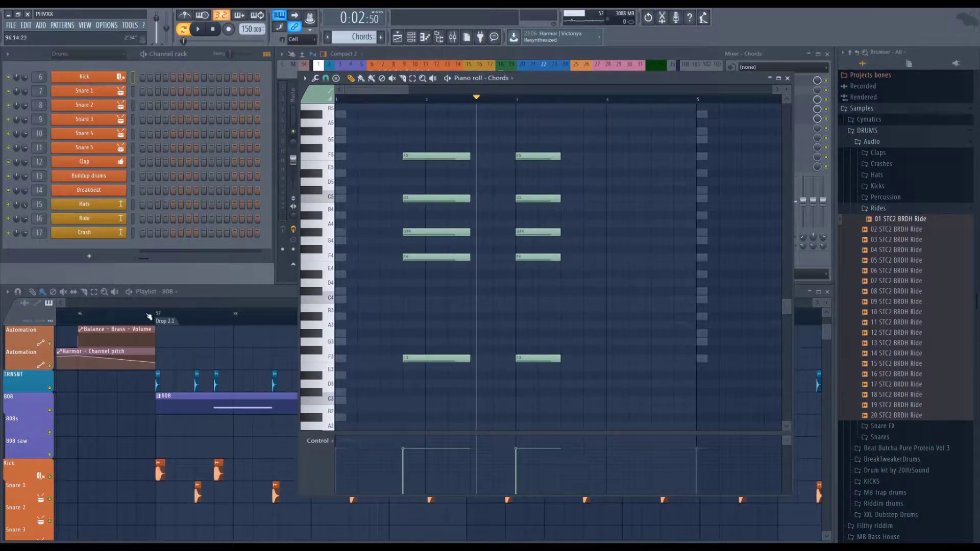
click(164, 313)
key(space)
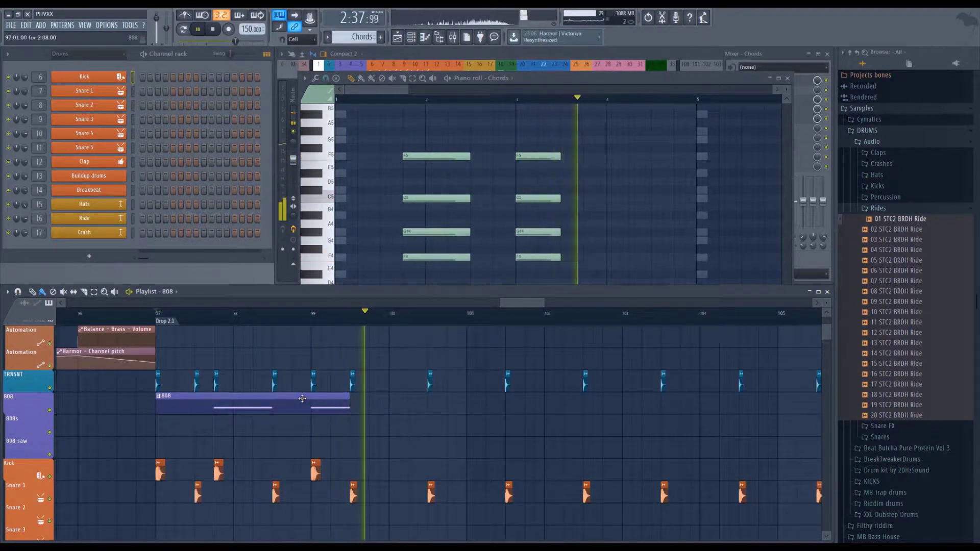
key(space)
Step: Add a C#3 note three quarters through bar 3 as the next chord's root and set the playback marker at its start
right_click(482, 167)
scroll(482, 167, down, 2)
scroll(505, 194, up, 1)
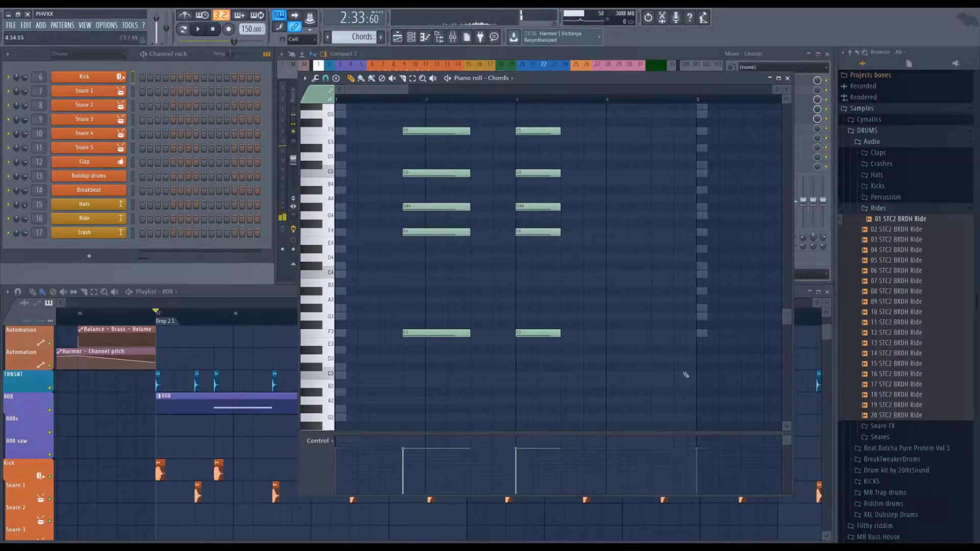
click(586, 366)
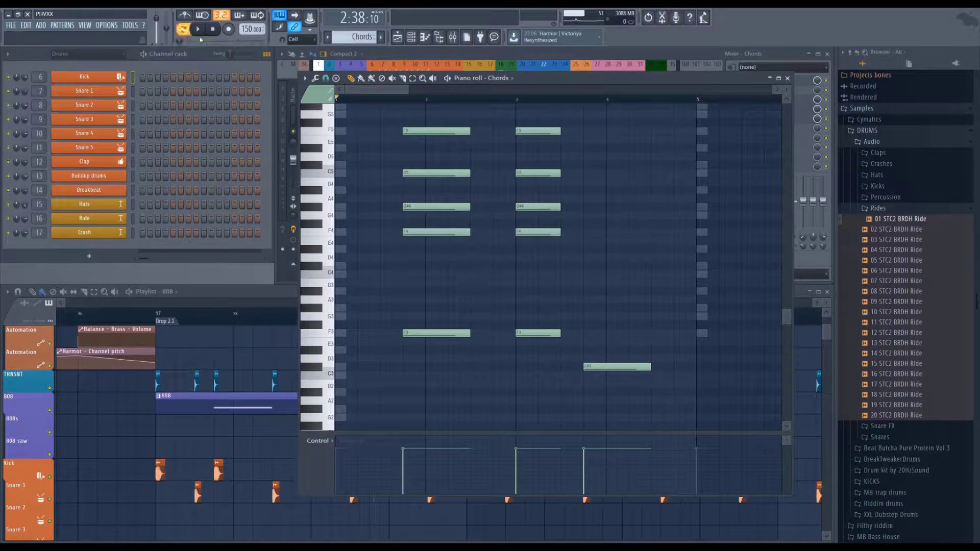
click(583, 97)
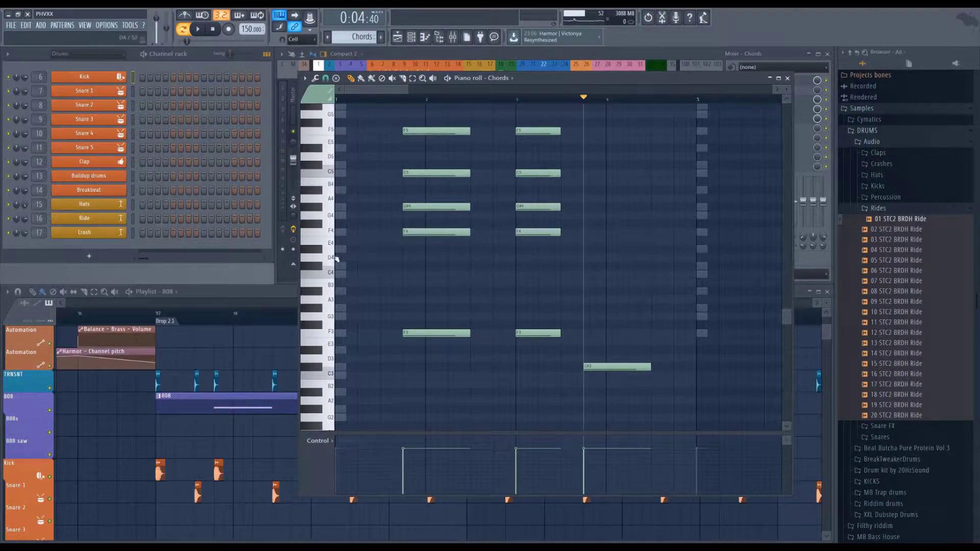
Step: Add kick hits at the start of bar 99 and three quarters through it, and briefly play the pattern
click(271, 294)
click(315, 471)
click(373, 471)
click(198, 30)
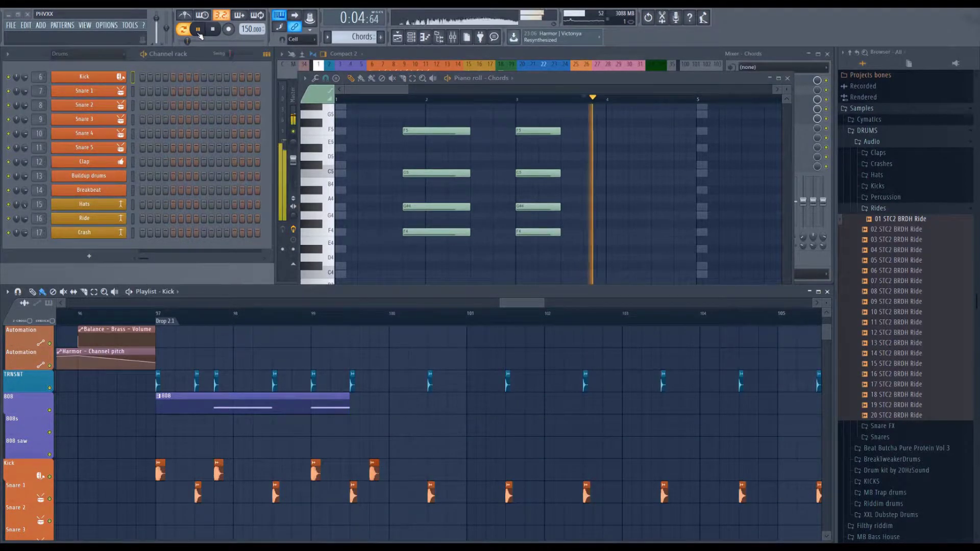
click(212, 30)
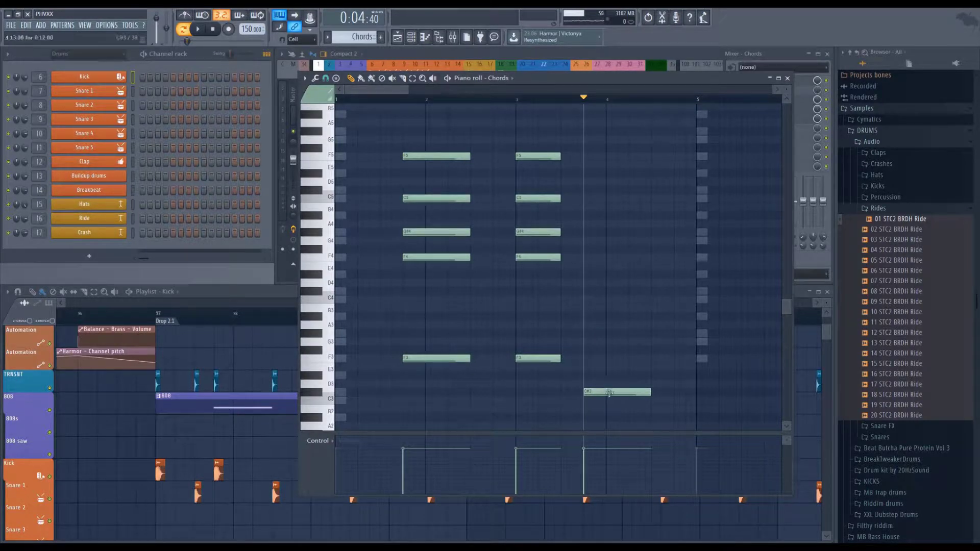
Step: Add C#4, G#4 and F4 above the C#3 root of the chord three quarters through bar 3
click(585, 291)
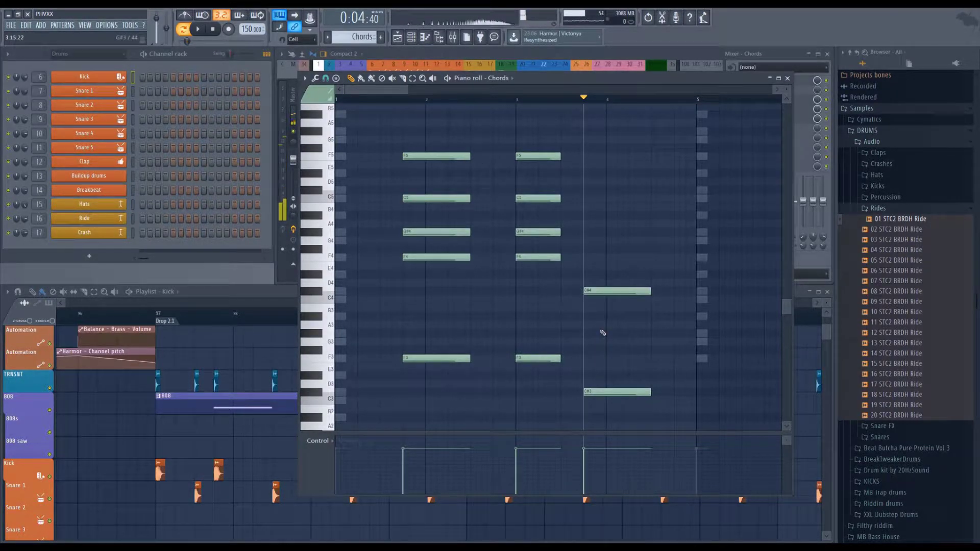
scroll(617, 103, up, 4)
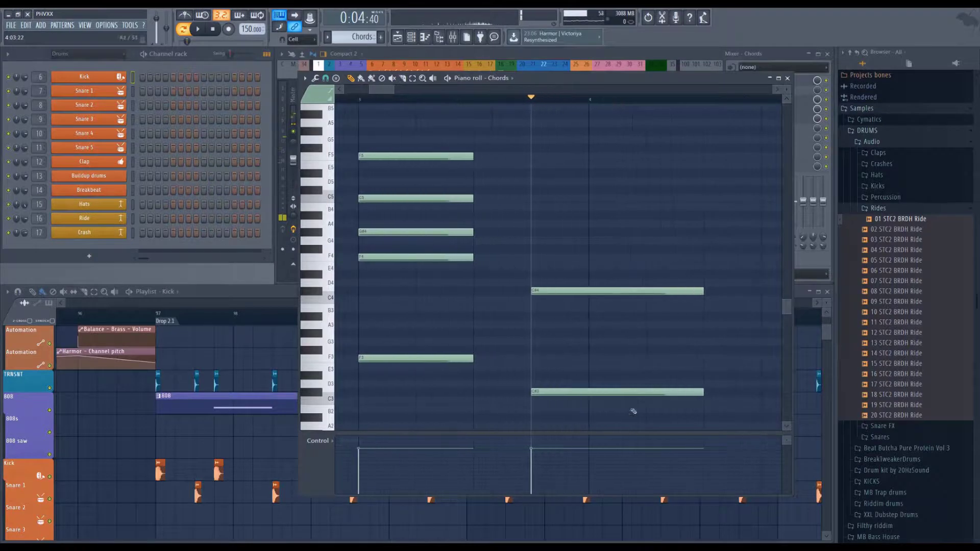
click(534, 225)
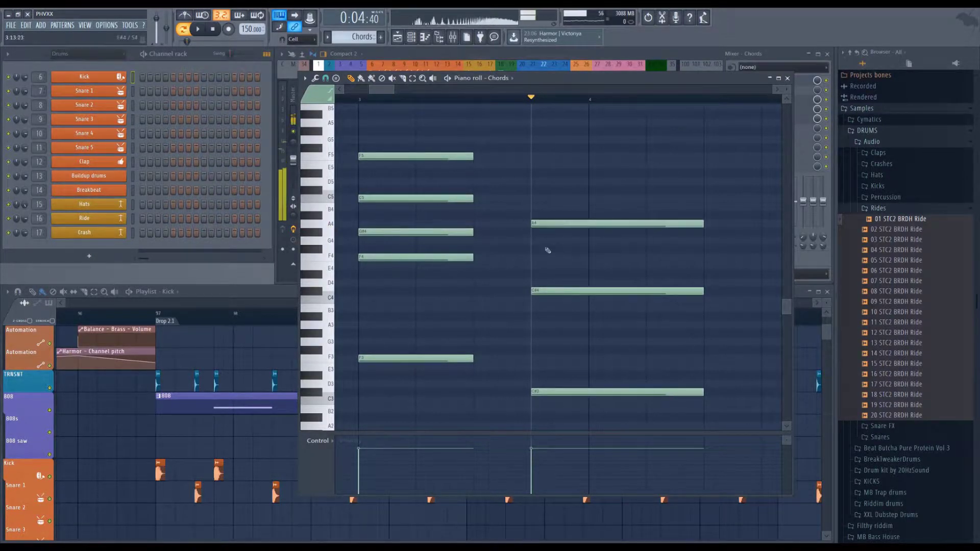
drag(556, 223, 550, 231)
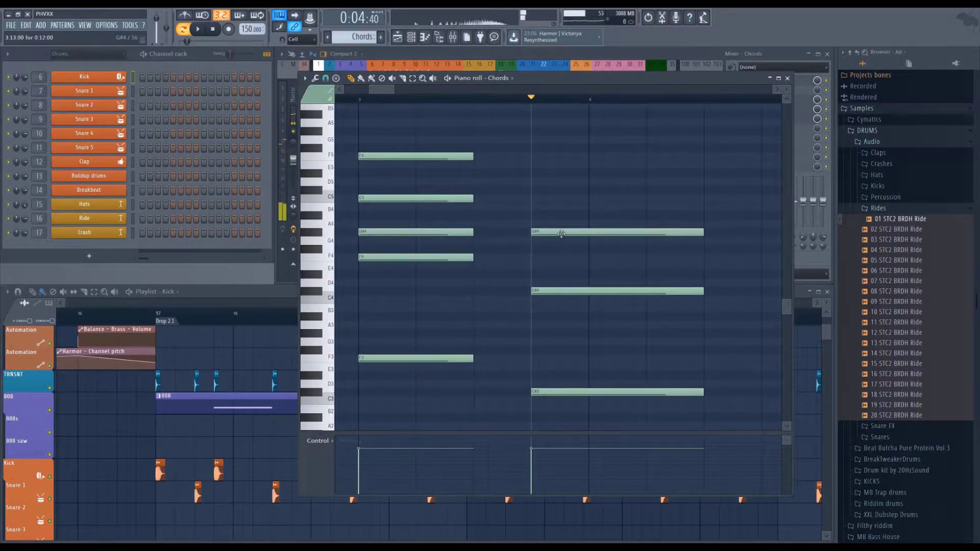
scroll(424, 98, down, 3)
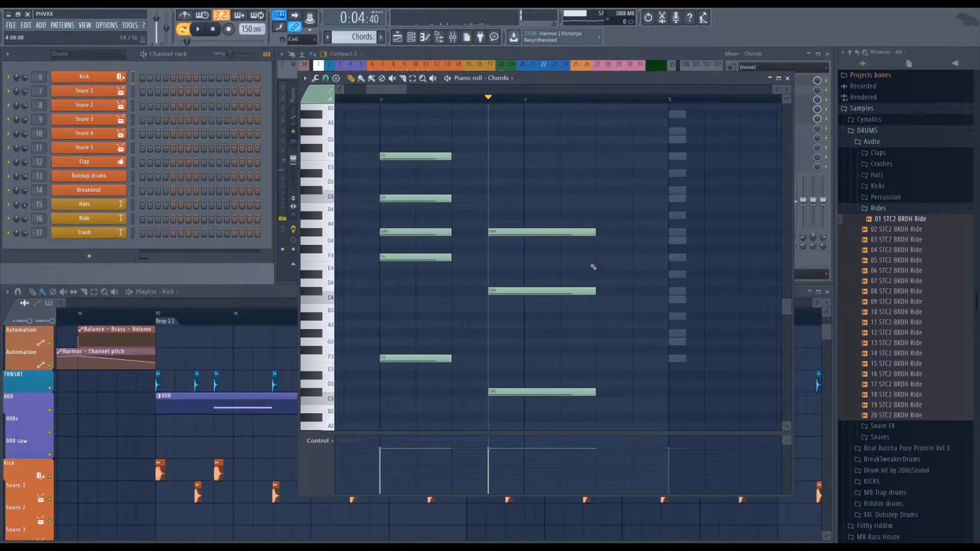
scroll(392, 92, right, 3)
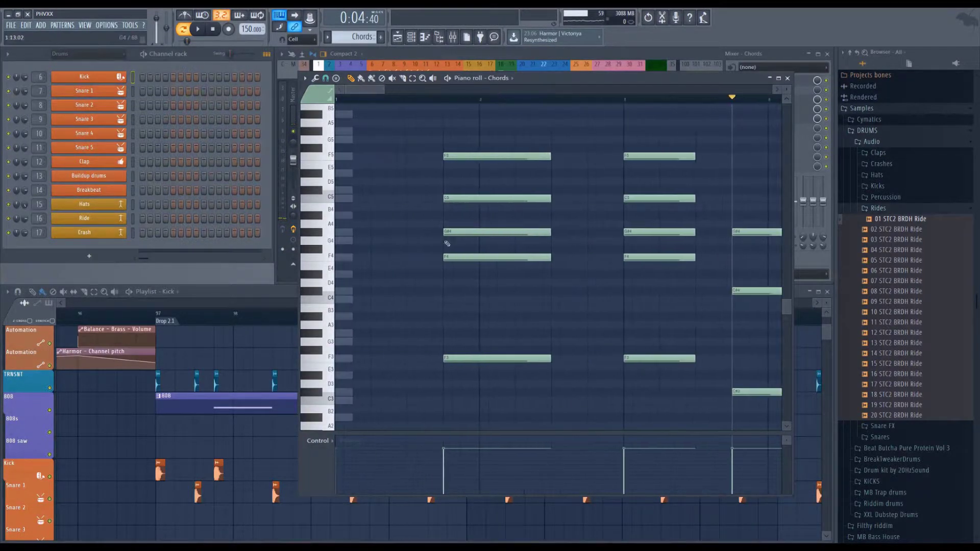
scroll(399, 101, right, 1)
scroll(426, 262, left, 2)
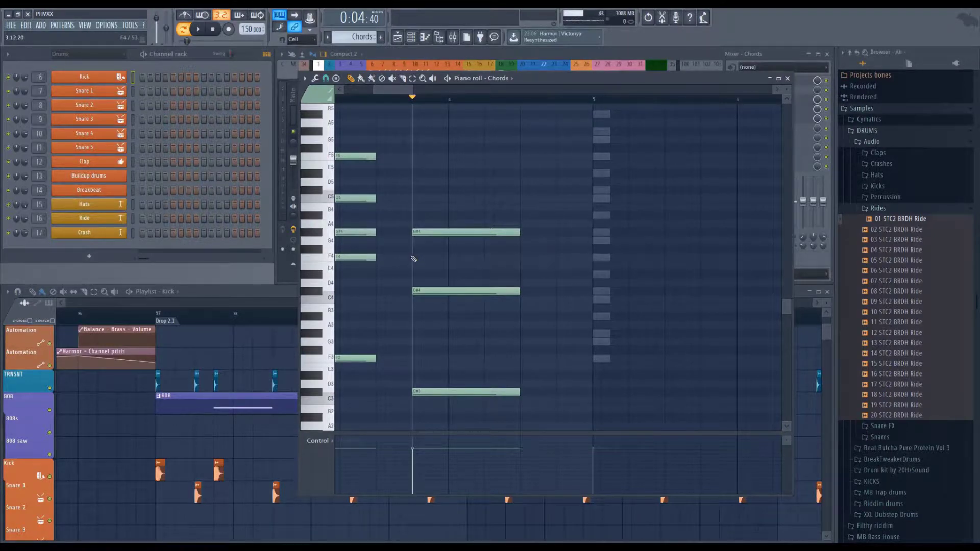
click(414, 259)
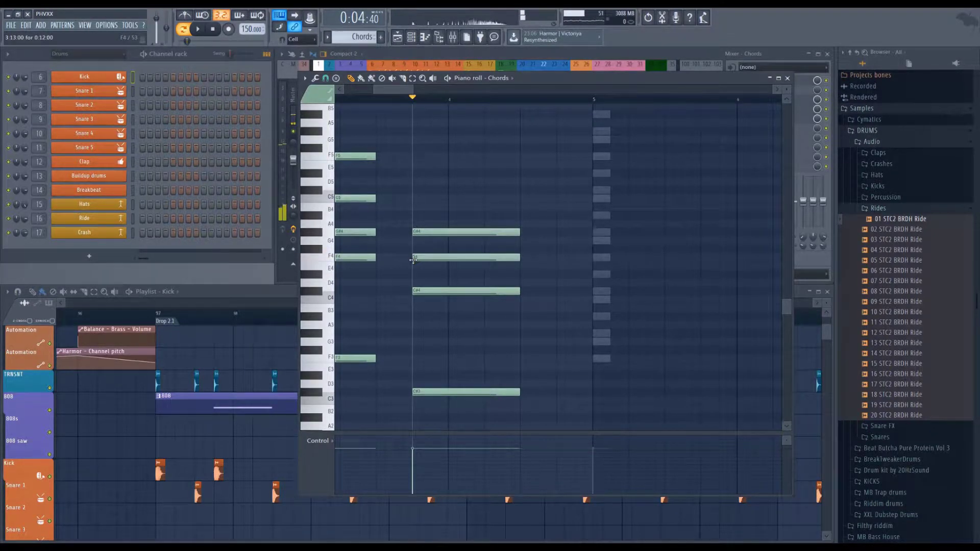
Step: Add C#5 and G#5 as the upper notes of the chord on the C#3 root
drag(518, 320, 455, 253)
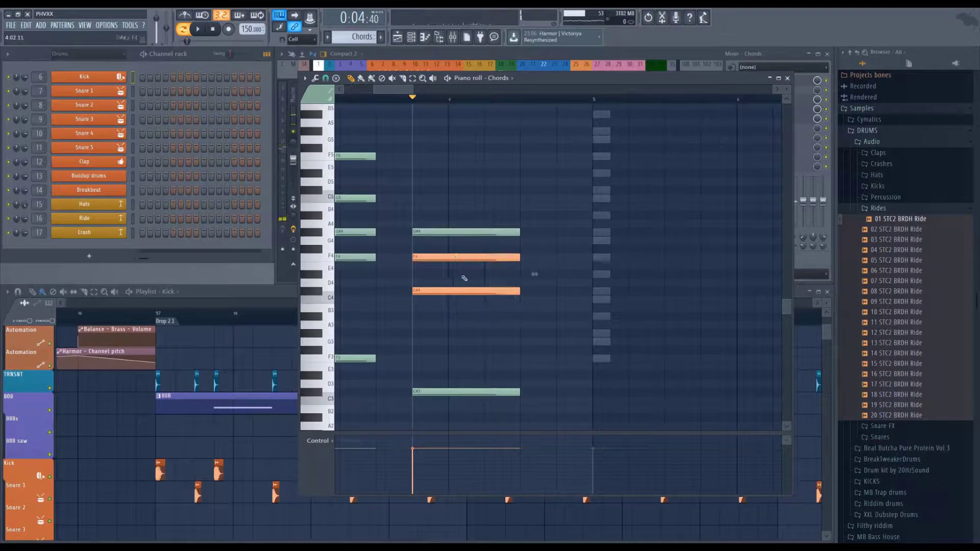
click(415, 190)
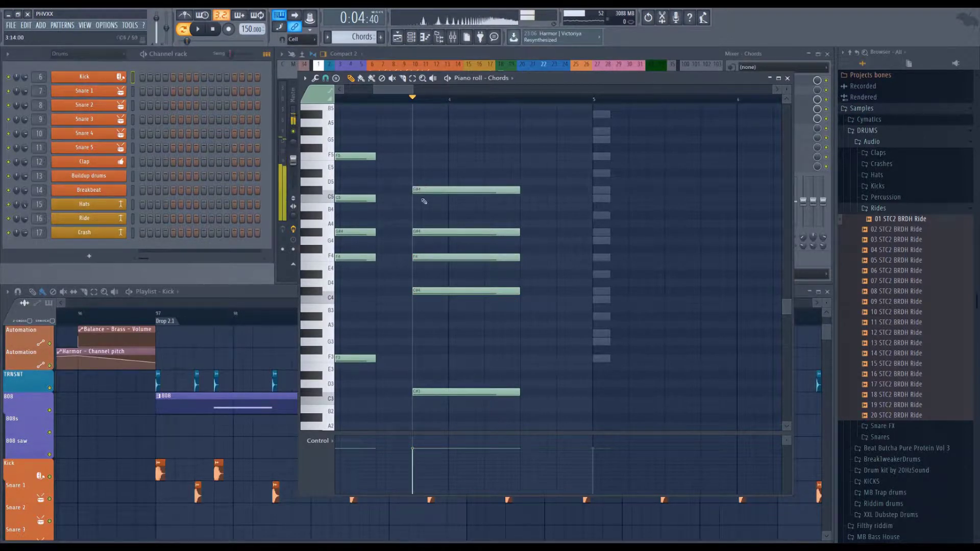
scroll(414, 190, up, 5)
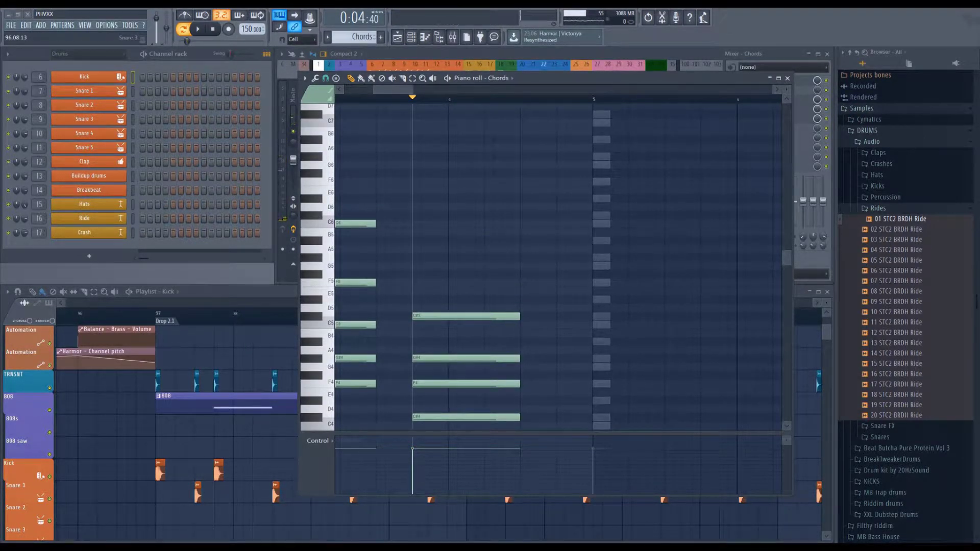
click(414, 256)
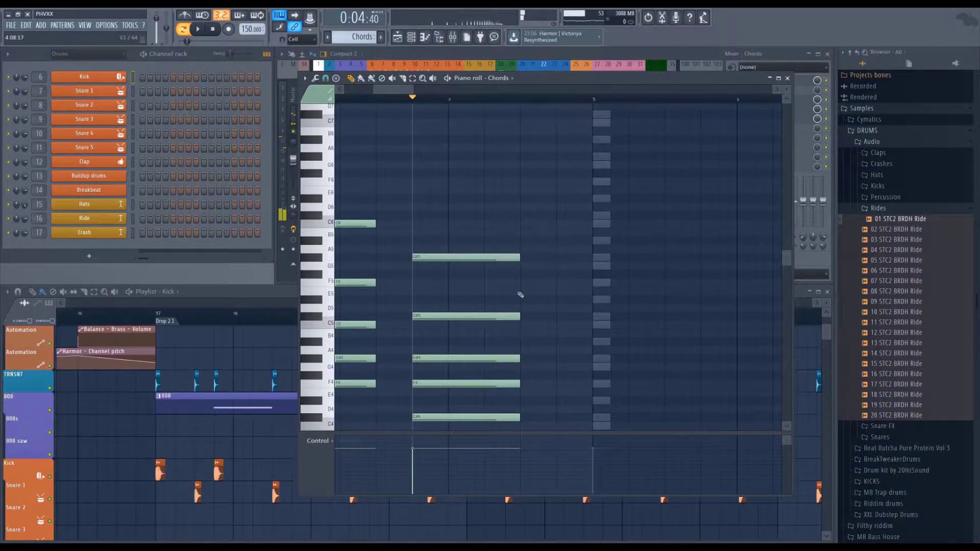
Step: Switch playback to song mode and play from the start of Drop 2.1 to hear all three chords
scroll(455, 99, down, 3)
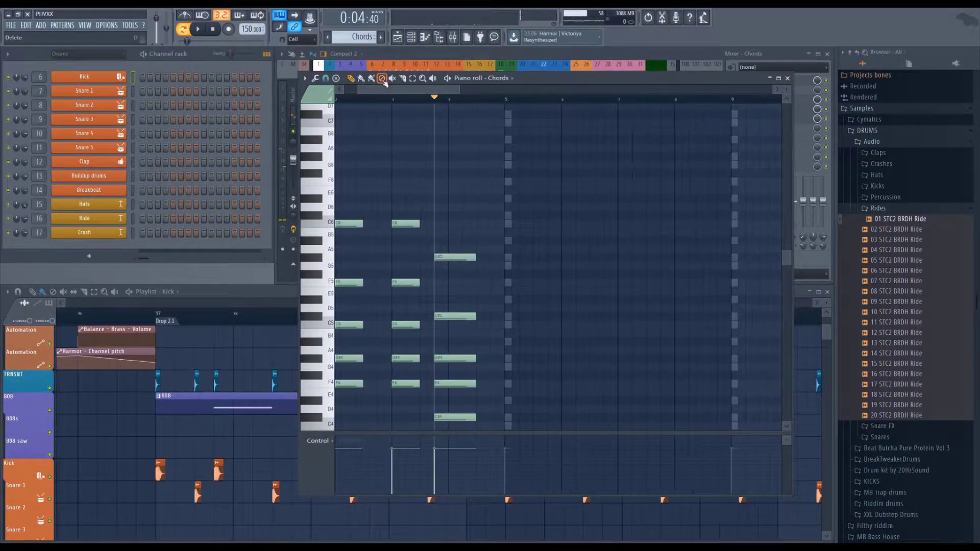
drag(387, 89, 369, 88)
click(184, 30)
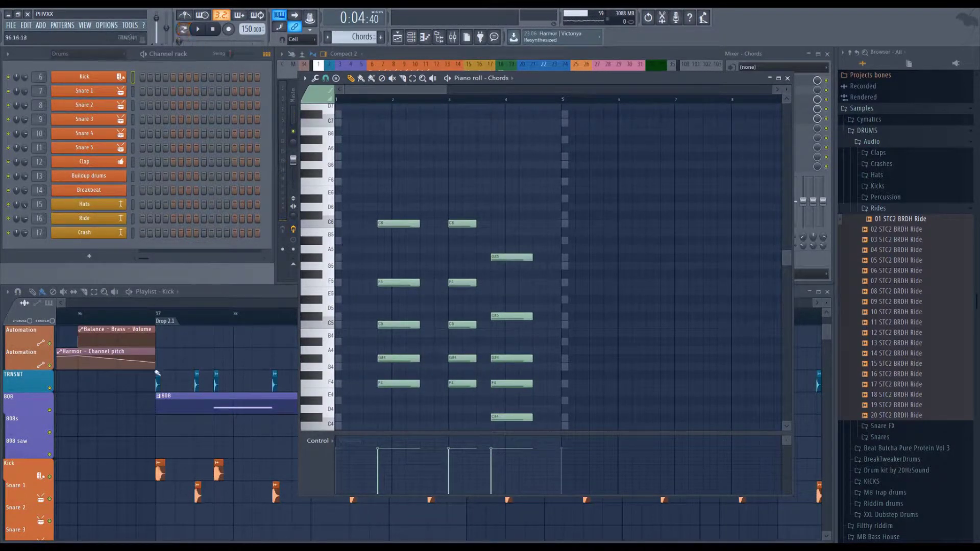
key(space)
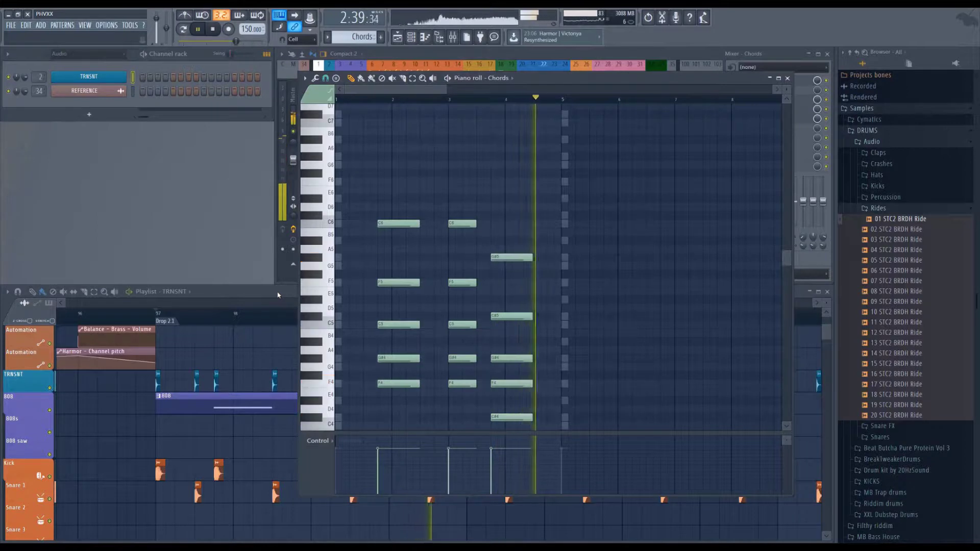
click(253, 294)
key(space)
Step: Add a G5 note right after the third chord's G#5, extend its C#4, F4, G#4 and C#5 to bar 5, and play it
click(568, 82)
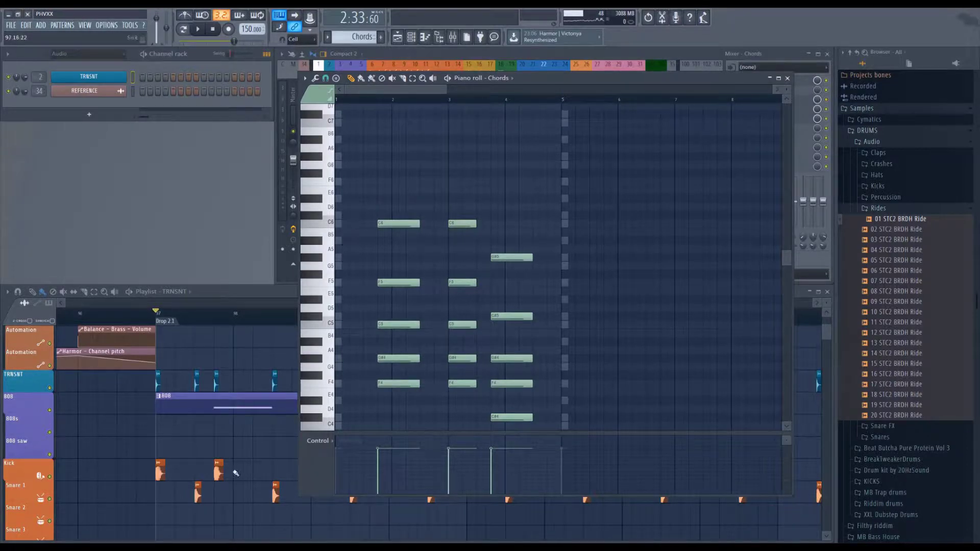
click(536, 266)
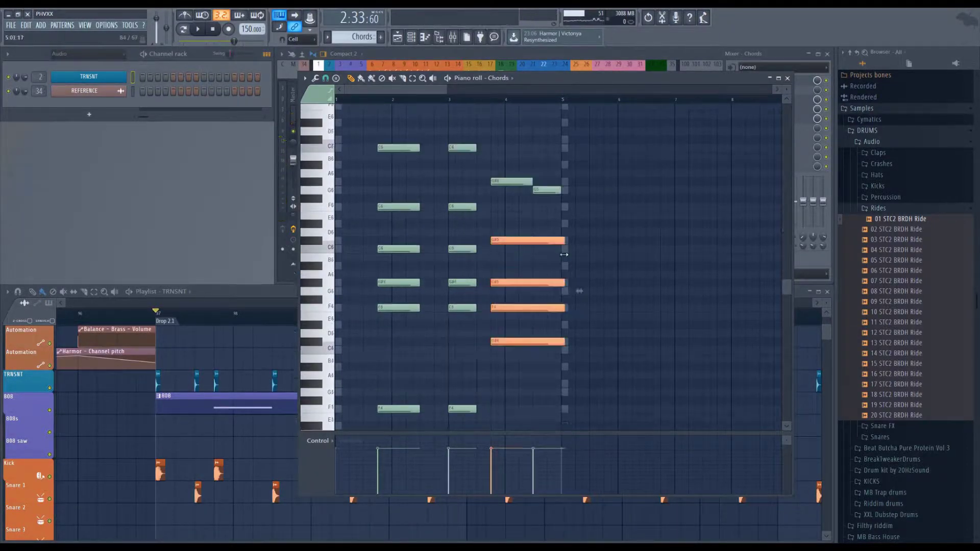
drag(564, 254, 561, 254)
key(space)
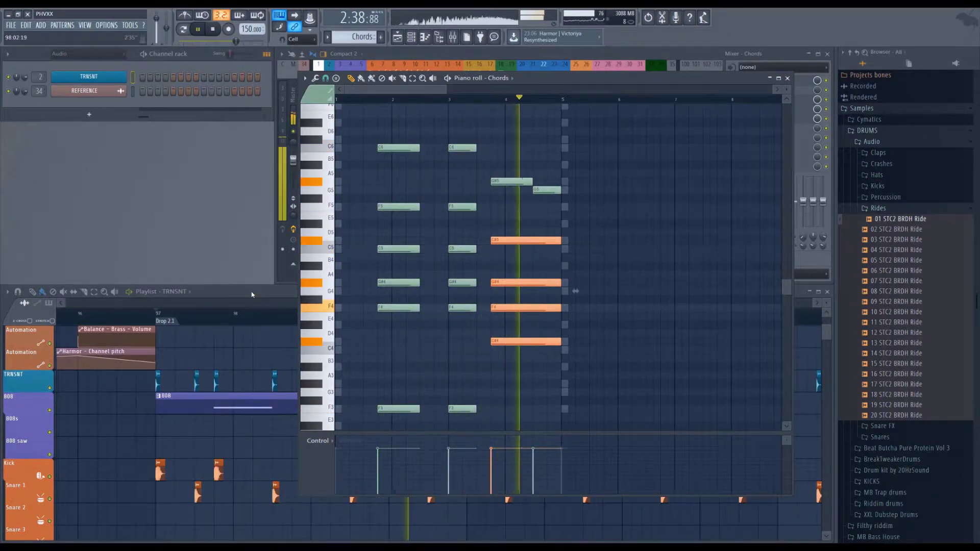
key(space)
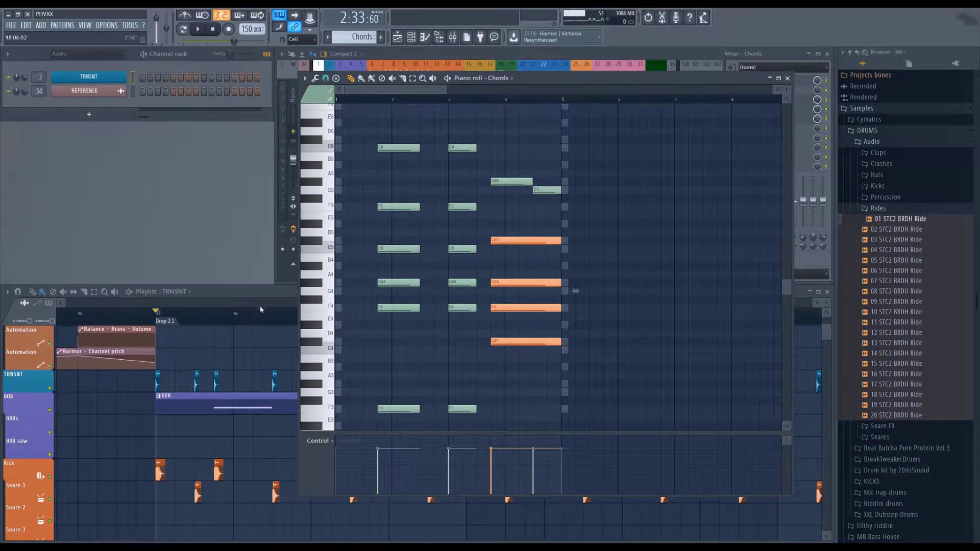
Step: Extend the 808 clip to bar 101, add a transient hit three quarters through bar 99, and play from bar 99
click(276, 298)
key(space)
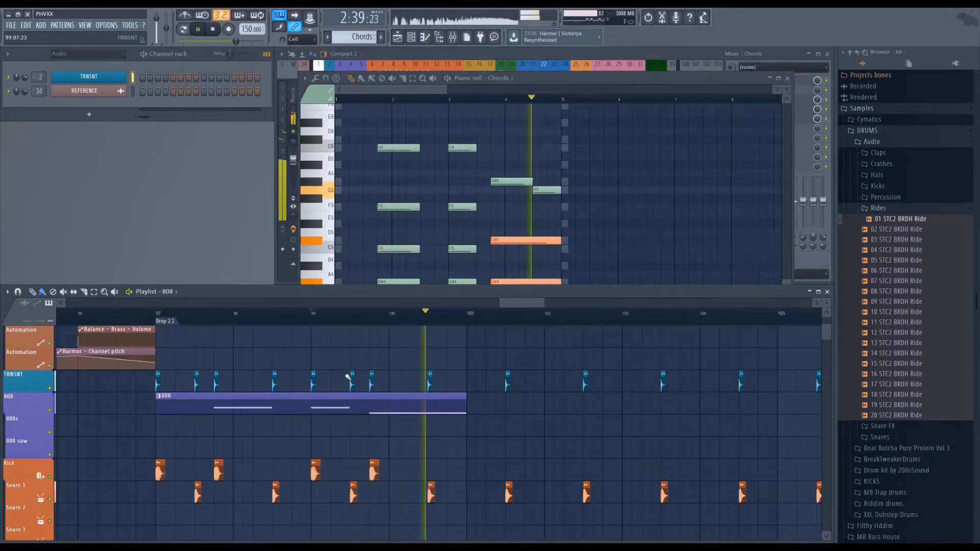
key(space)
Step: Copy the last kick and its transient hit to a quarter through bar 100 and play from bar 99
ctrl+click(373, 378)
ctrl+shift+click(375, 470)
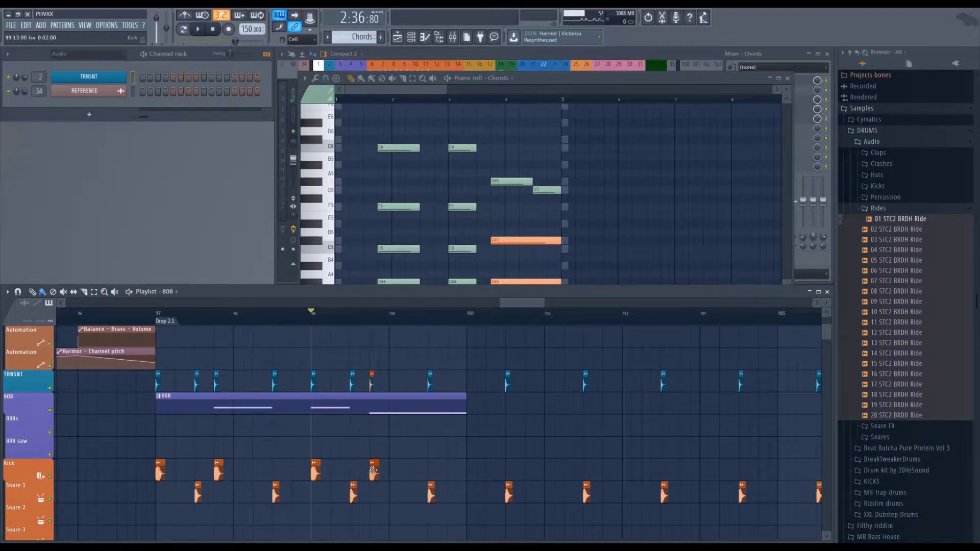
drag(378, 471, 418, 472)
click(454, 445)
right_click(455, 447)
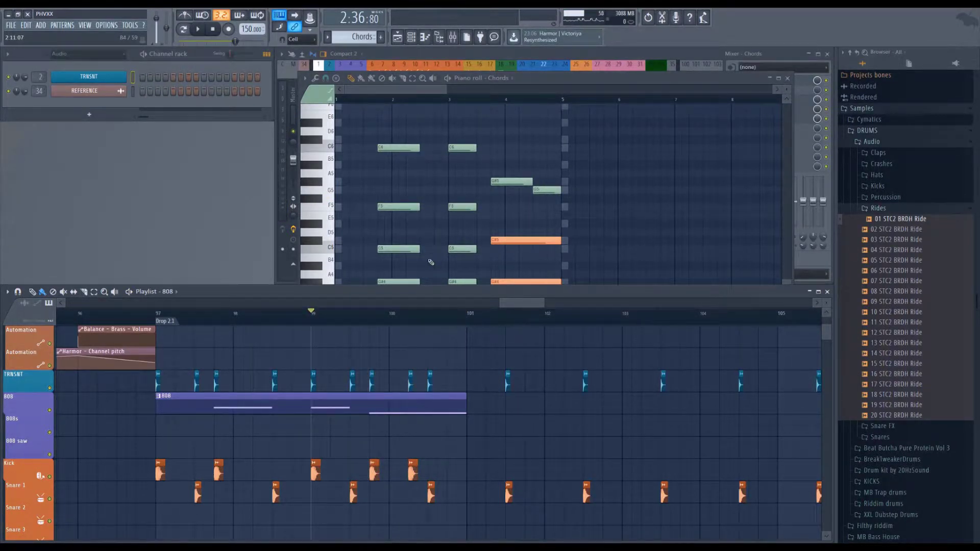
key(space)
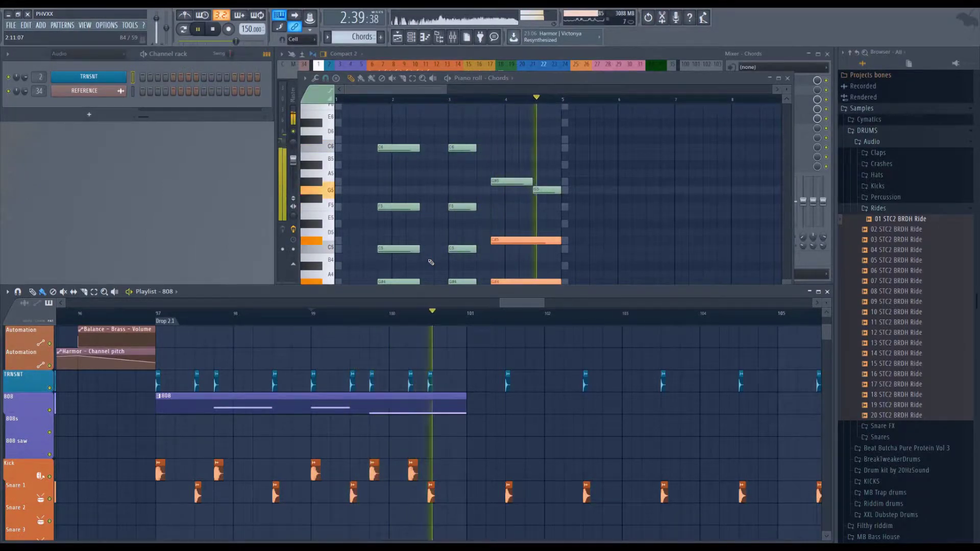
key(space)
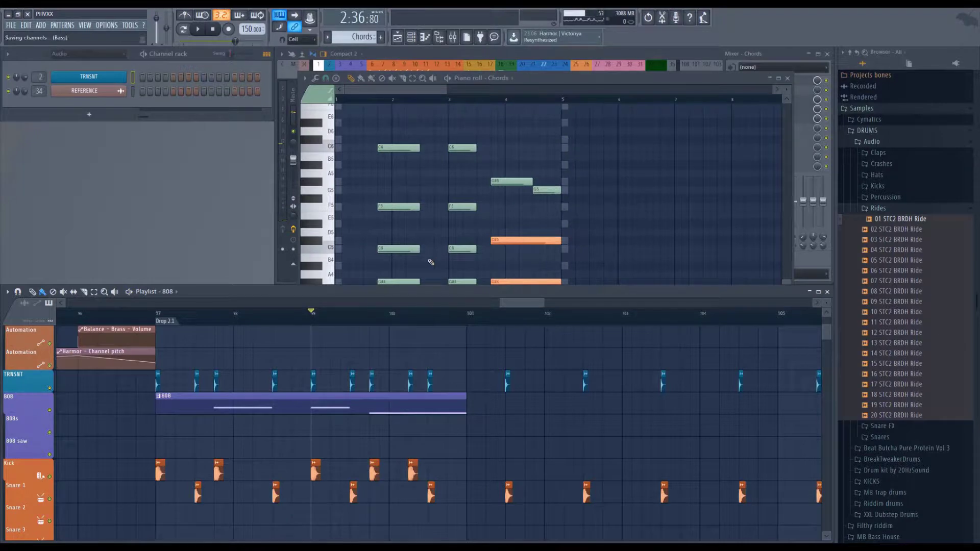
Step: Place a copy of the Bass clip at bar 101 on the Bass track and undo the stray edit after it
scroll(480, 358, down, 6)
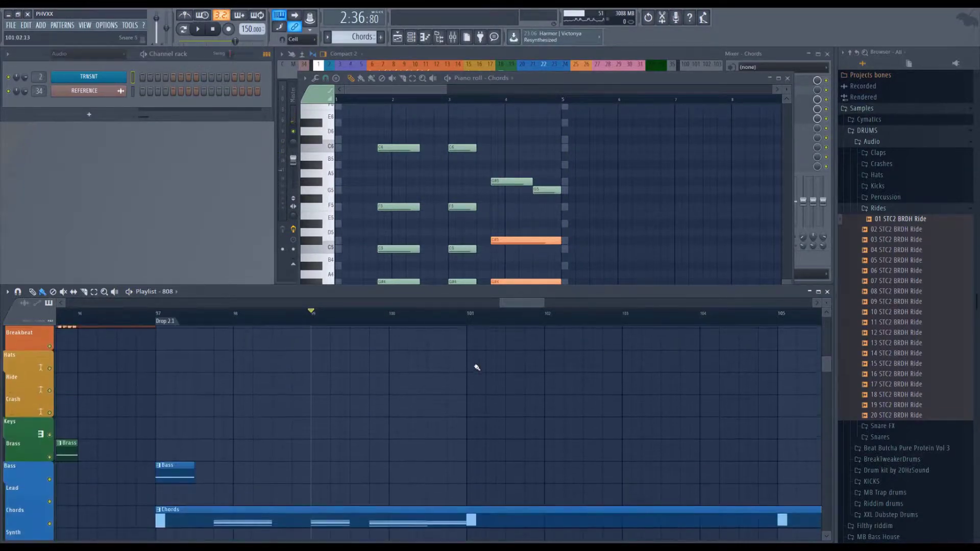
click(183, 381)
click(476, 388)
scroll(420, 459, up, 8)
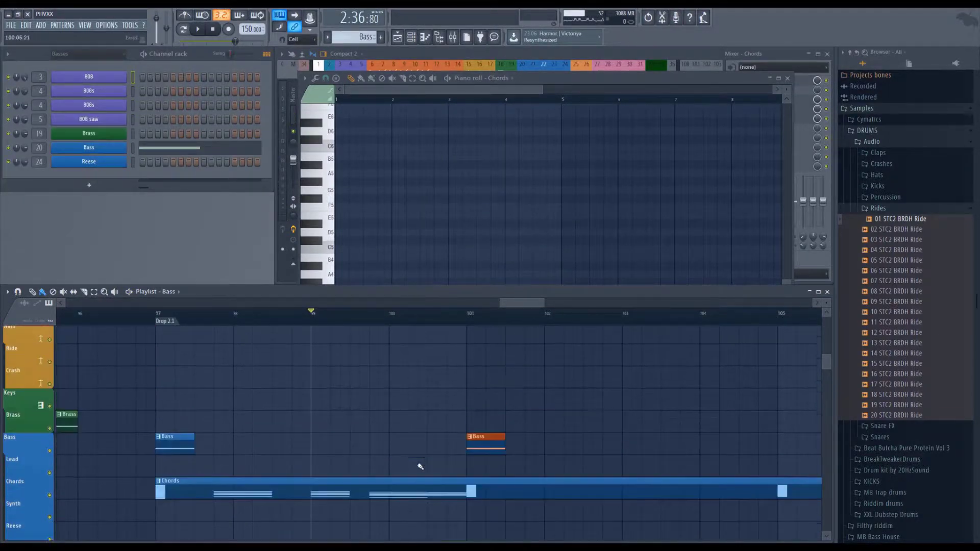
click(520, 491)
key(ctrl+z)
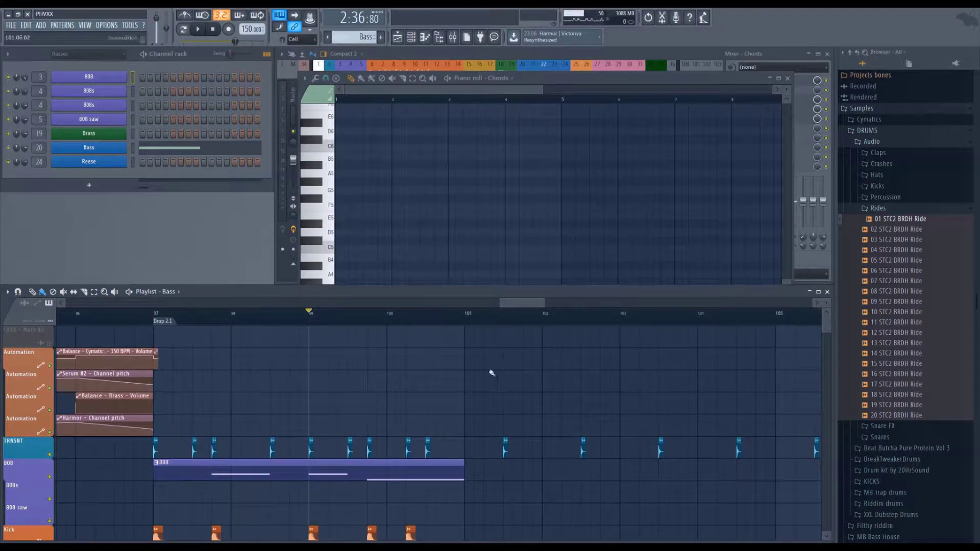
Step: Examine the bass automation clips in the earlier section around bars 57 to 62 and return to Drop 2.1
scroll(464, 382, down, 2)
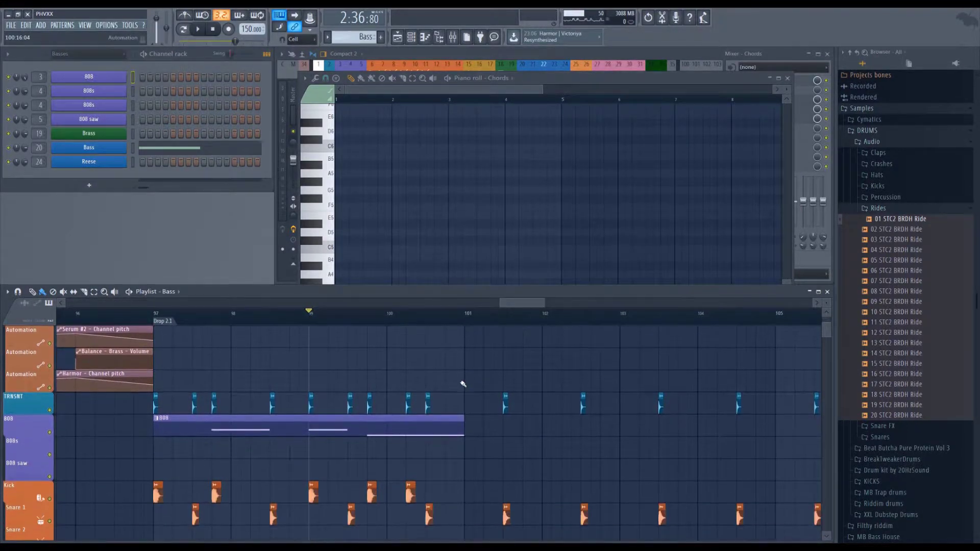
scroll(464, 384, up, 2)
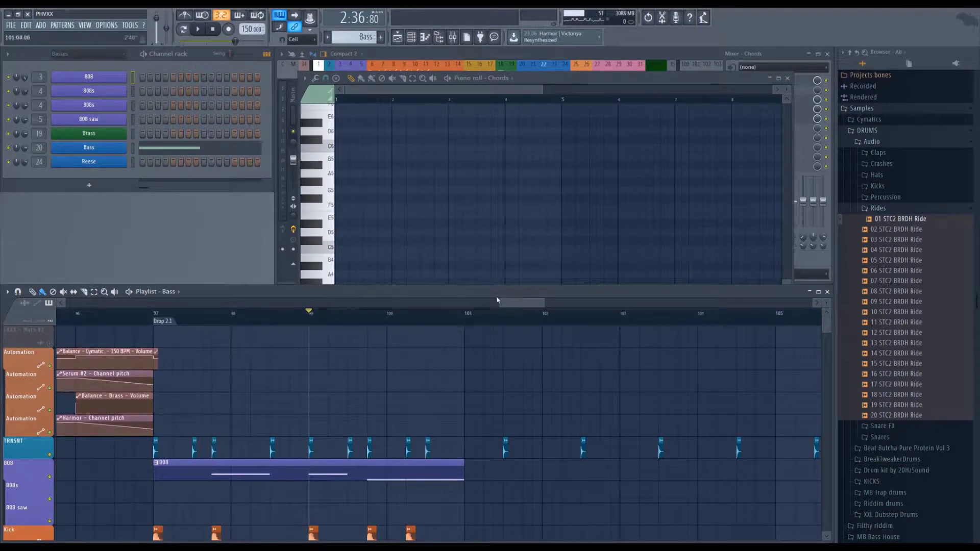
drag(510, 303, 325, 303)
drag(542, 391, 562, 414)
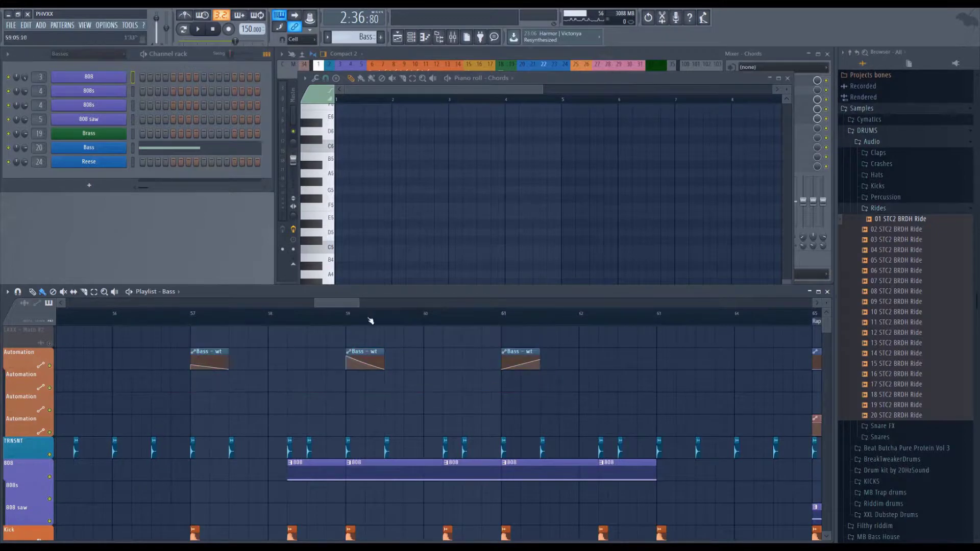
drag(338, 303, 524, 303)
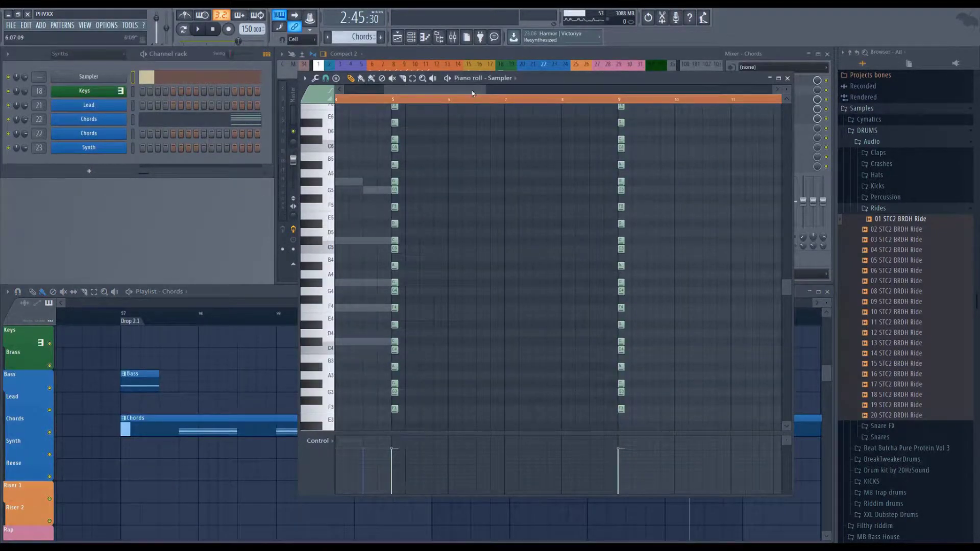
Step: Switch the piano roll from the Sampler channel to the Chords channel to edit the third chord's notes
drag(473, 93, 434, 94)
scroll(518, 352, down, 3)
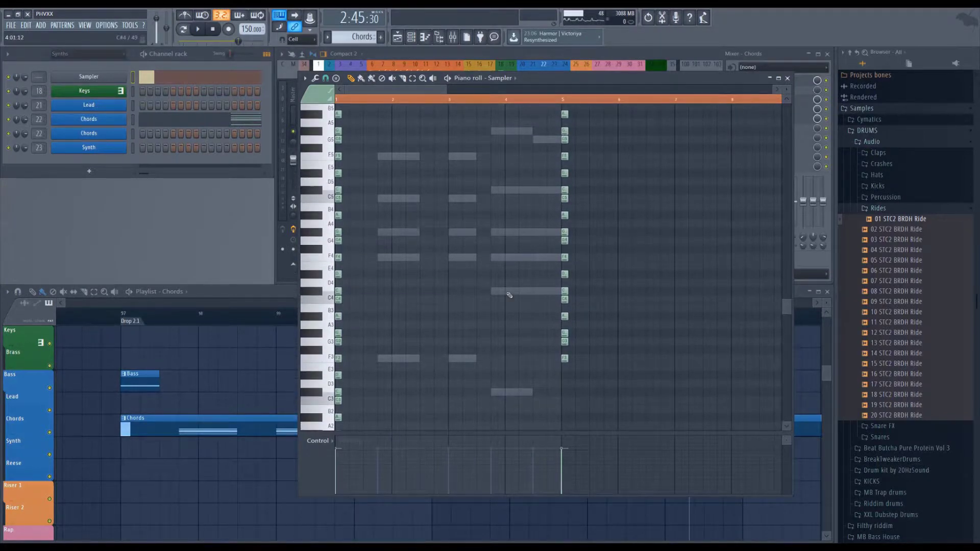
double_click(509, 292)
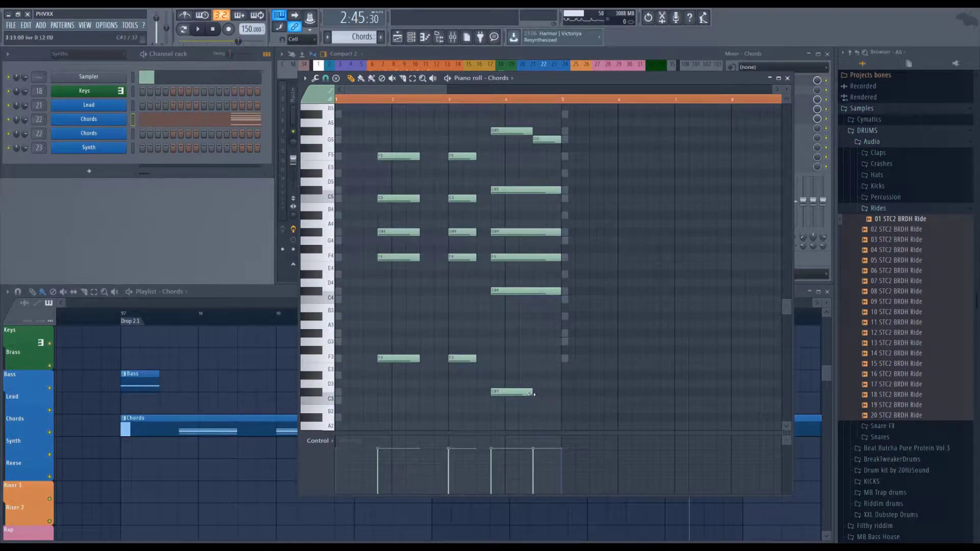
Step: Extend the third chord's low C#3 note to the chord's end, add two short A#4 notes inside it, and play the result
drag(534, 393, 560, 398)
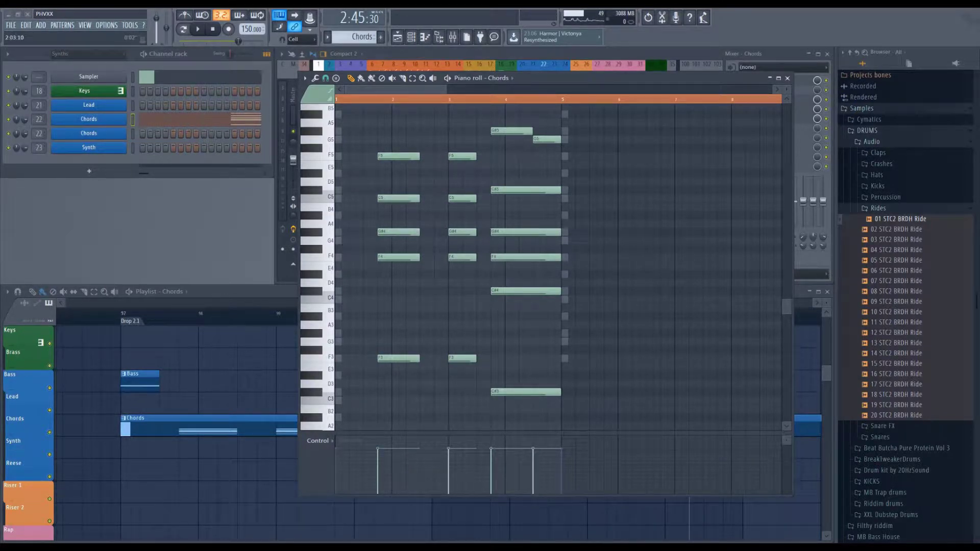
click(510, 216)
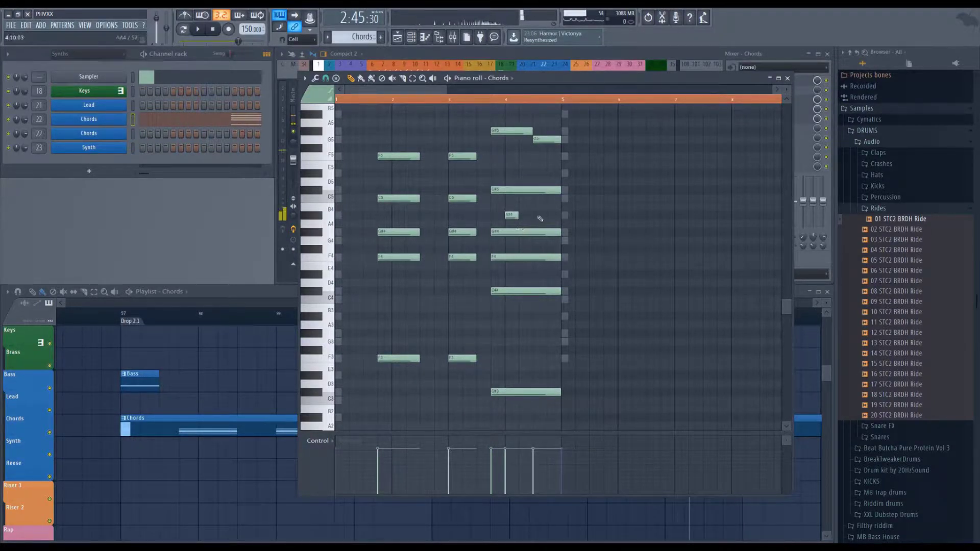
click(539, 216)
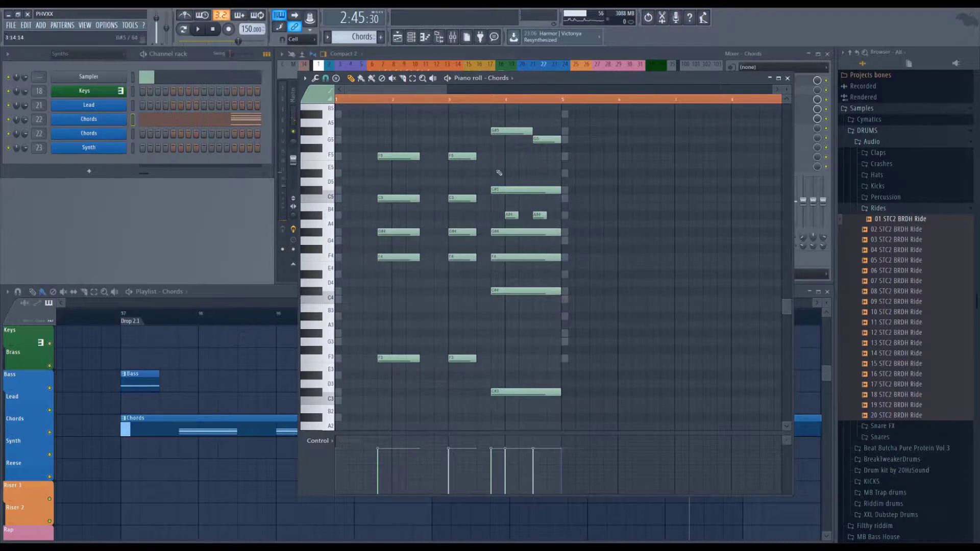
key(space)
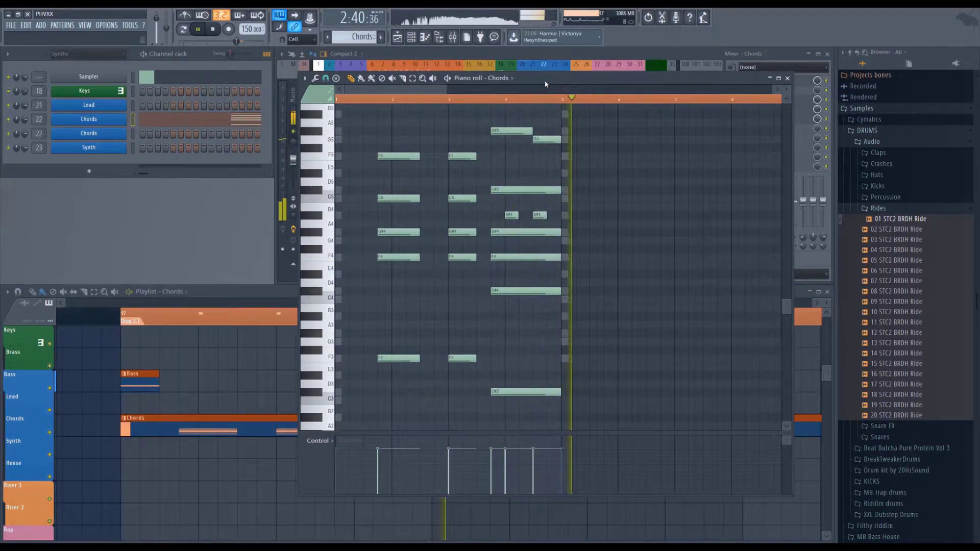
key(space)
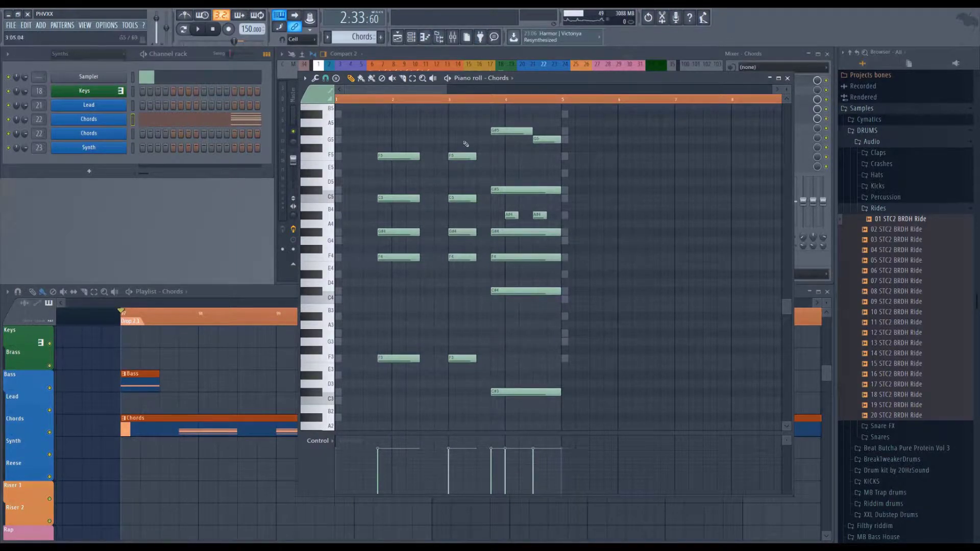
scroll(463, 288, down, 1)
scroll(465, 215, up, 3)
drag(452, 114, 462, 390)
drag(502, 137, 540, 399)
click(624, 349)
right_click(625, 350)
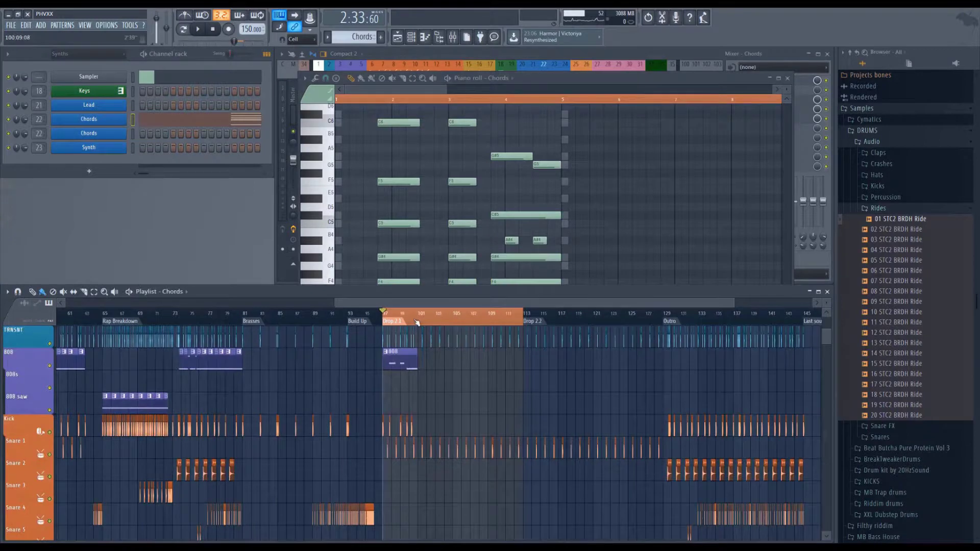
Step: Place a kick with its transient hit at the start of bar 101 in the playlist
scroll(417, 322, up, 4)
scroll(454, 418, up, 1)
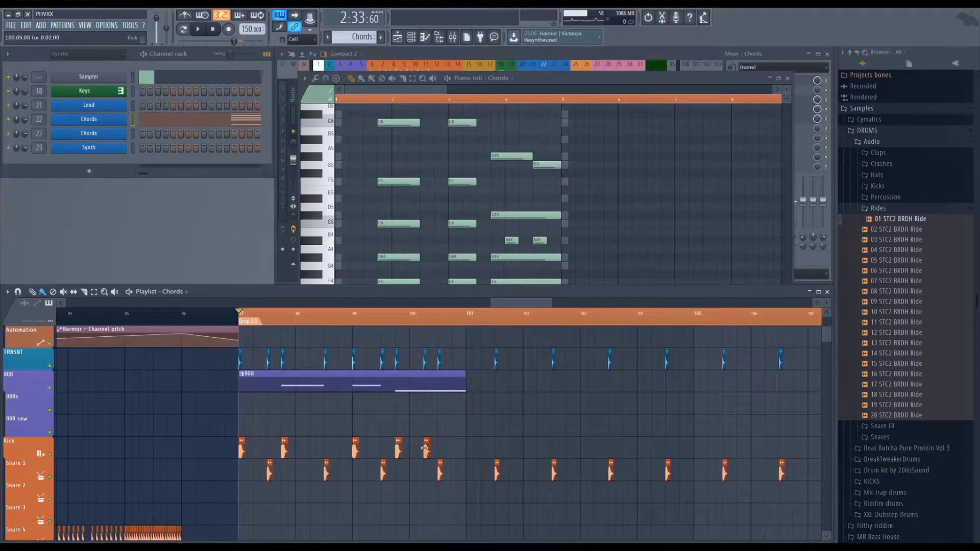
click(482, 449)
drag(482, 454, 470, 454)
scroll(482, 333, down, 1)
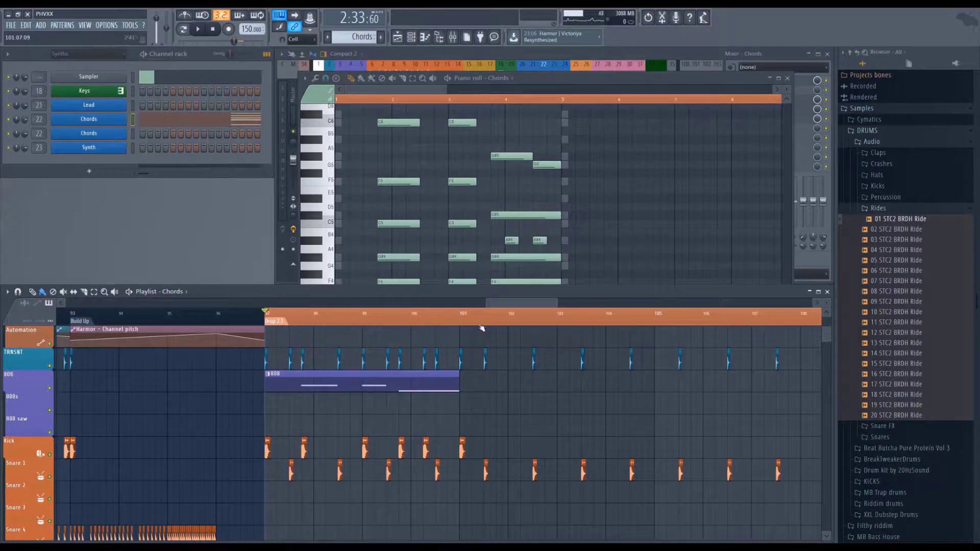
scroll(482, 329, down, 5)
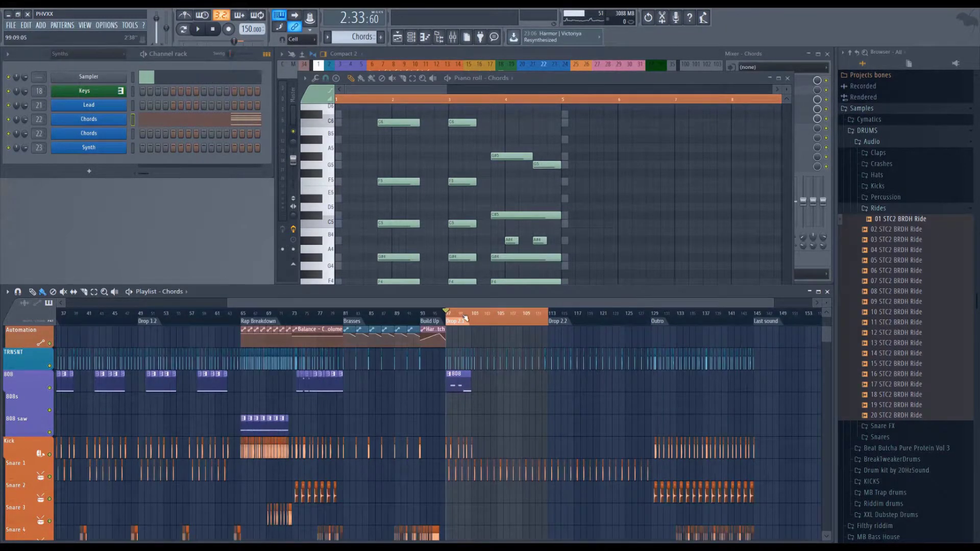
scroll(466, 317, up, 5)
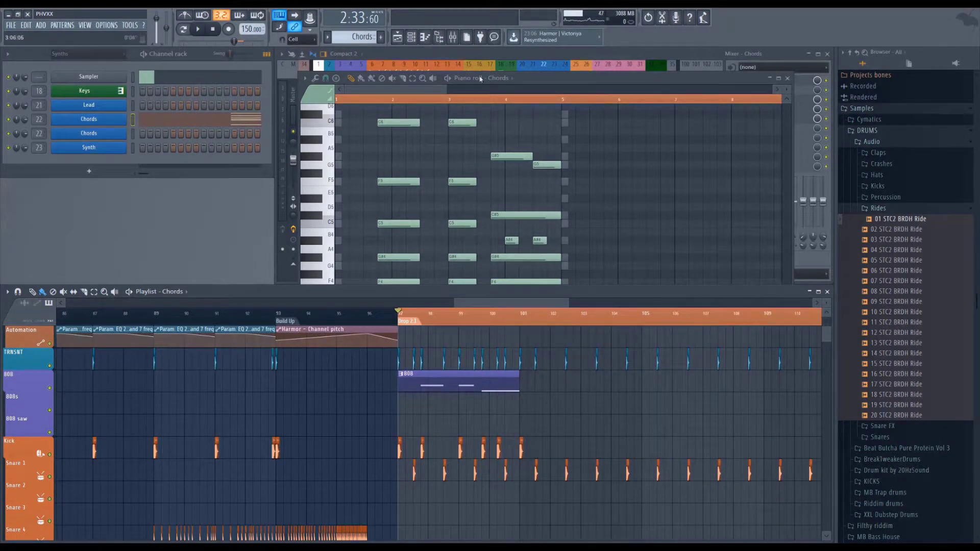
Step: Copy the first chord to the start of bar 5 in the Chords piano roll, delete its F4 and F3 notes, and play it
click(481, 79)
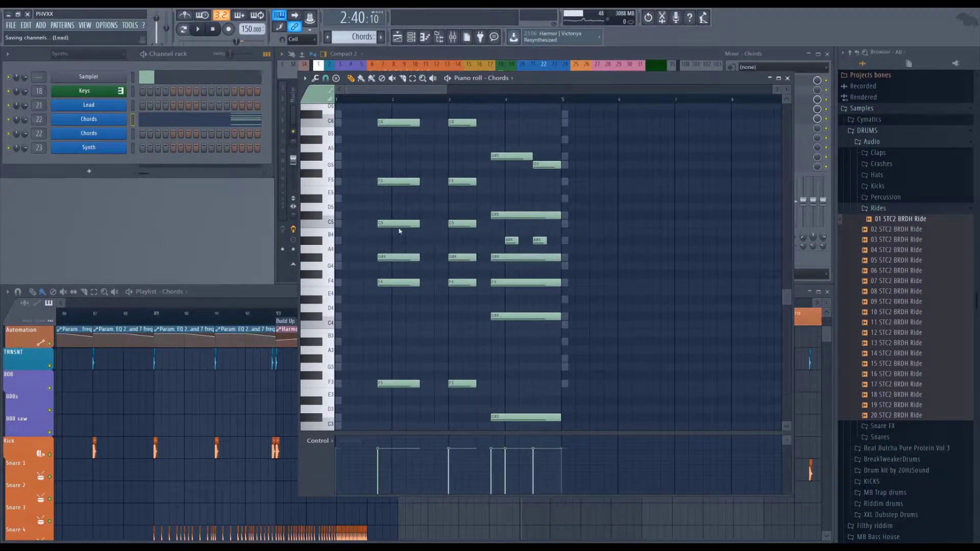
drag(391, 387, 576, 122)
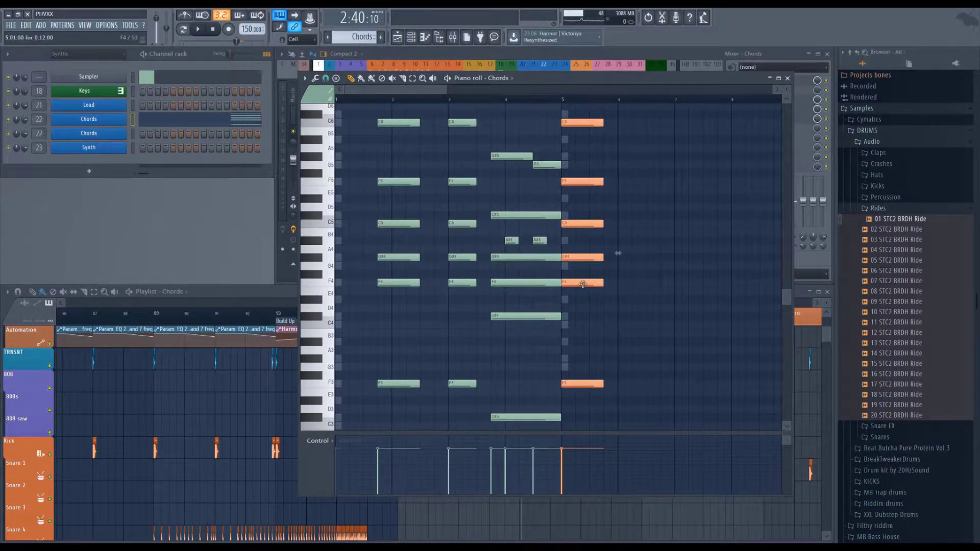
right_click(583, 284)
scroll(582, 284, down, 1)
key(space)
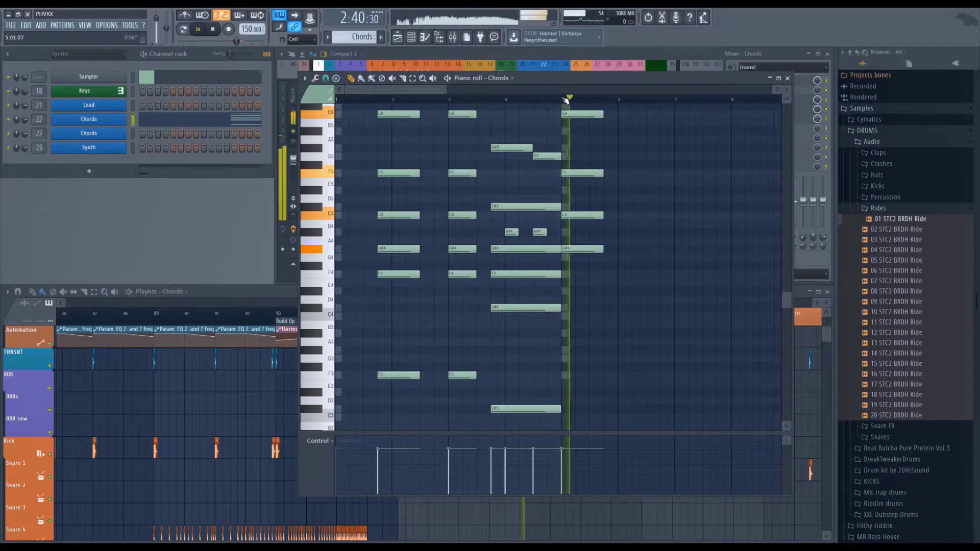
key(space)
Step: Move the copied four-note chord to three quarters through bar 5 and play it from bar 5
scroll(621, 326, up, 3)
drag(605, 372, 620, 215)
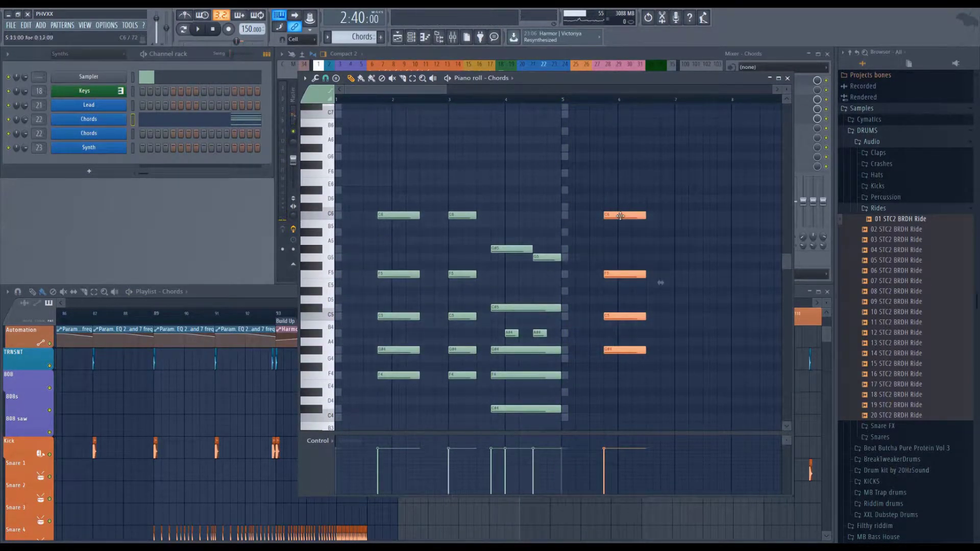
scroll(623, 345, down, 5)
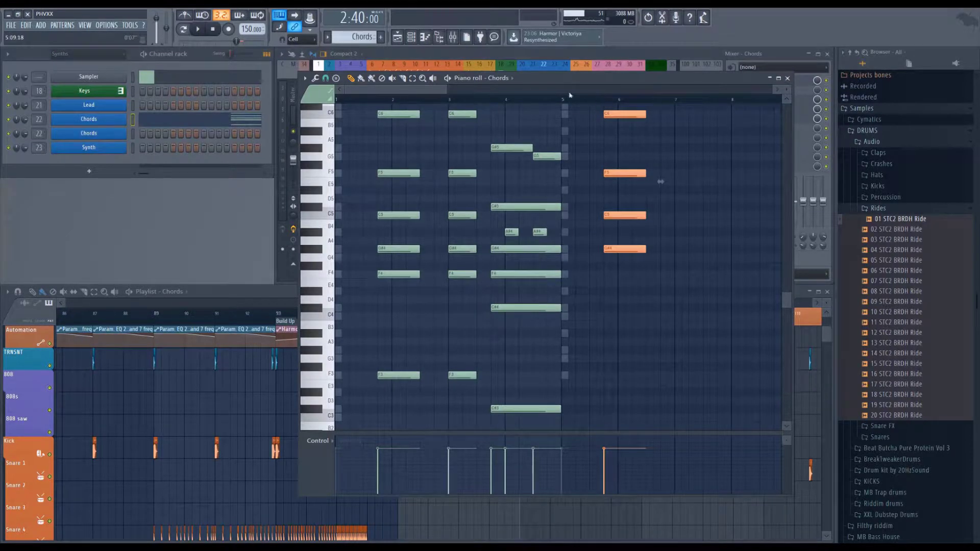
key(space)
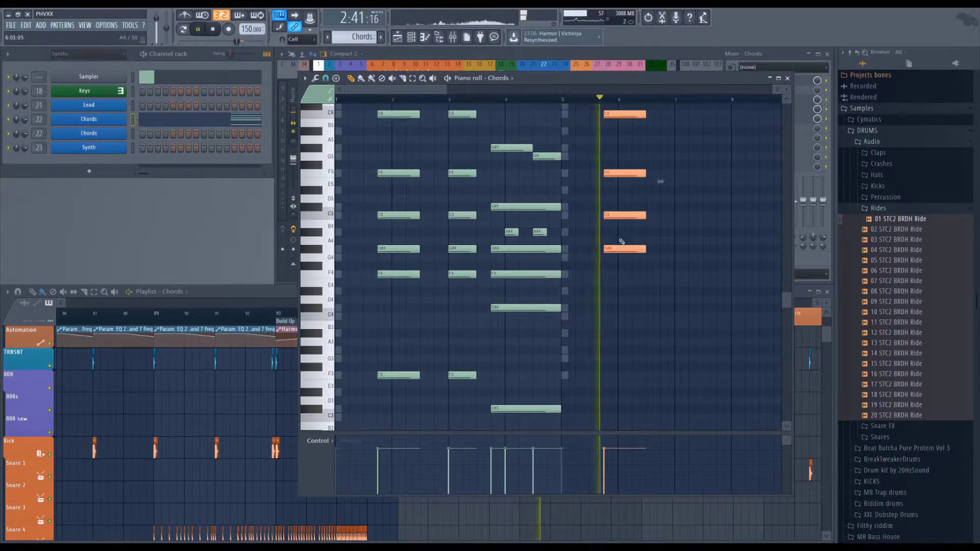
key(space)
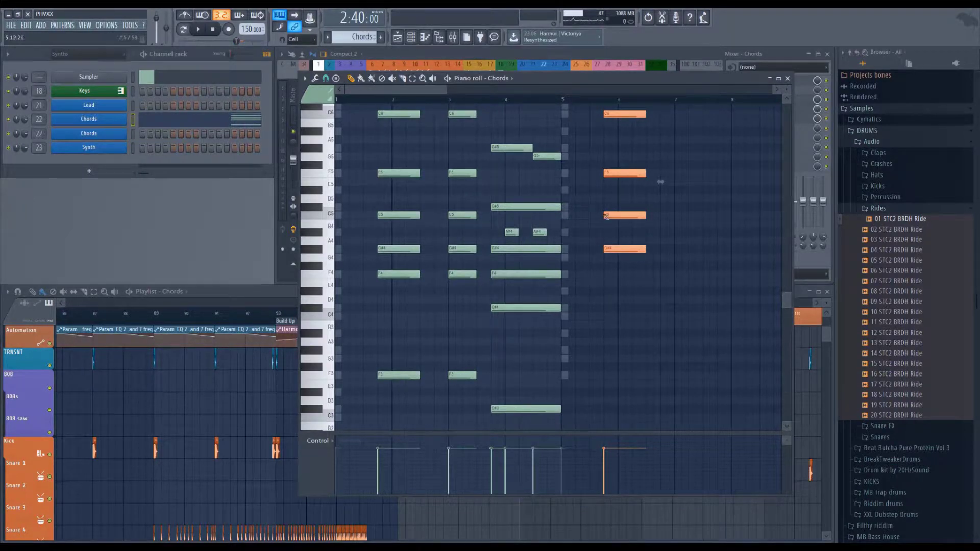
Step: Add a G#3 bass note under the chord that starts three quarters through bar 5 and play it
drag(641, 271, 615, 238)
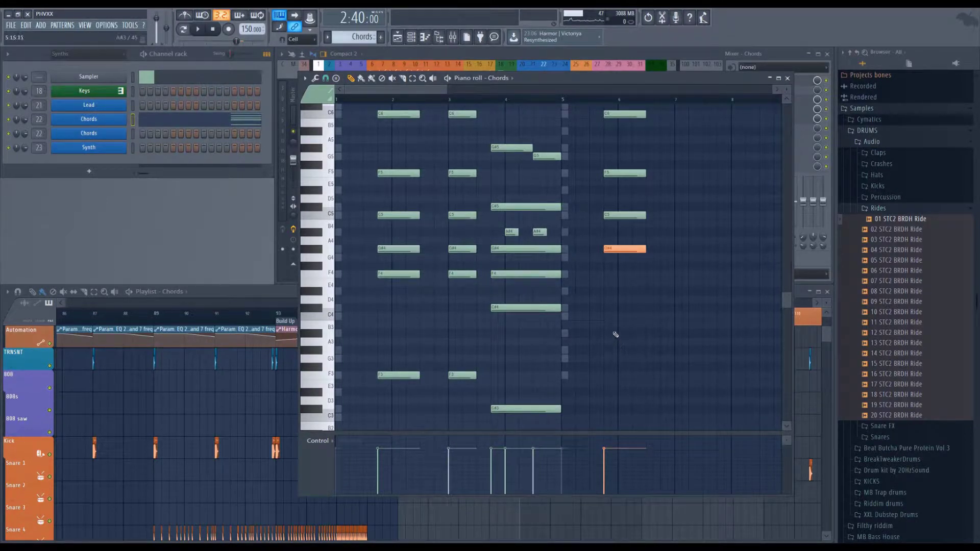
drag(616, 335, 616, 352)
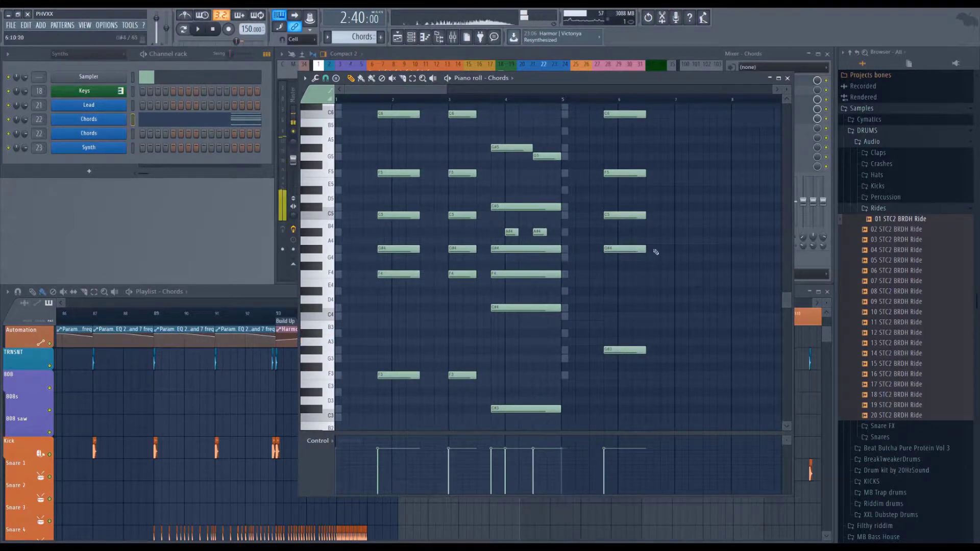
key(space)
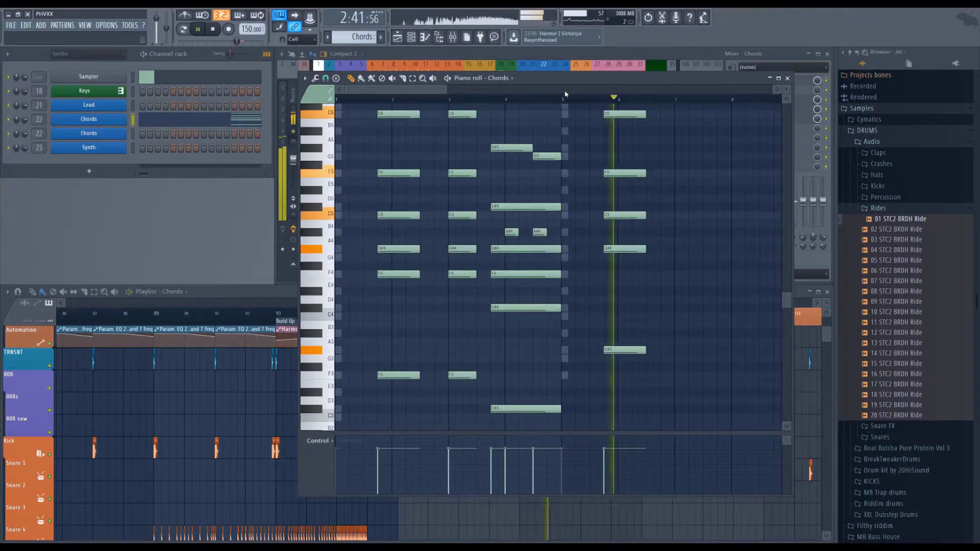
key(space)
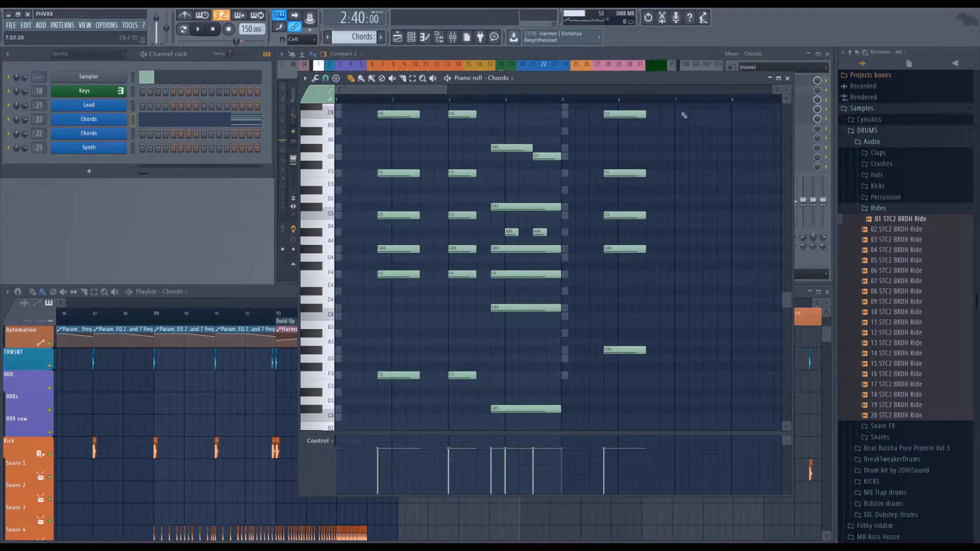
Step: Copy the bar 101 kick and its transient hit to three quarters through bar 101, under the last 808 note
key(F7)
scroll(558, 329, up, 4)
click(505, 317)
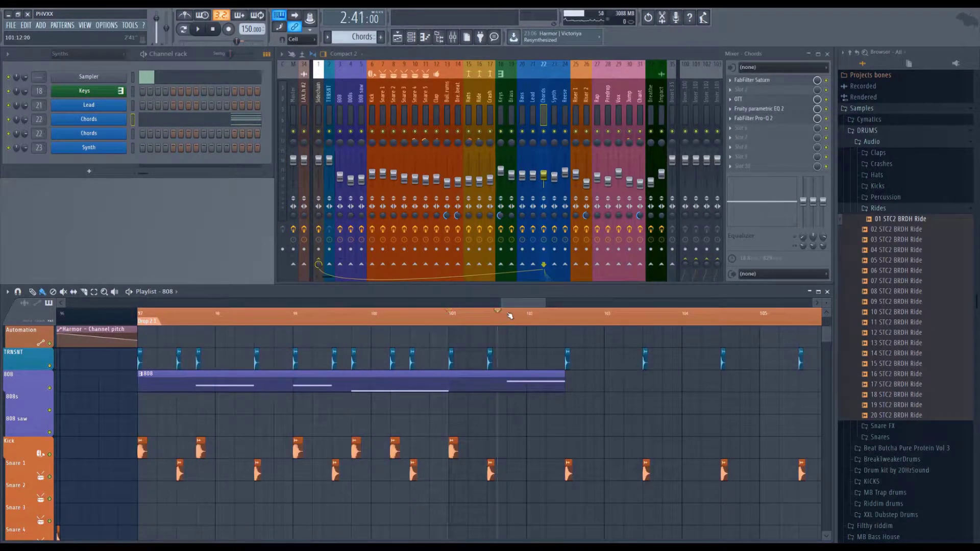
drag(504, 323, 459, 351)
ctrl+click(455, 456)
ctrl+shift+click(451, 360)
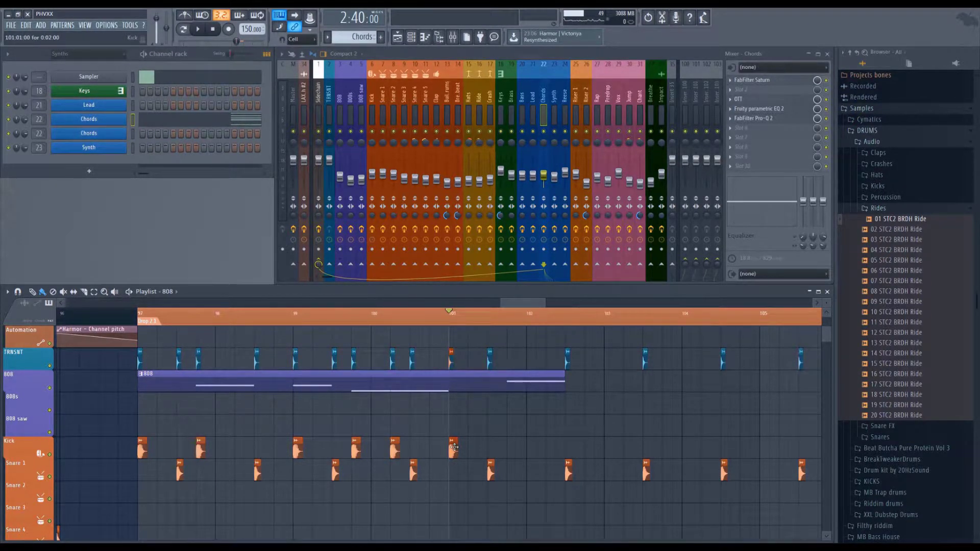
drag(454, 448, 513, 446)
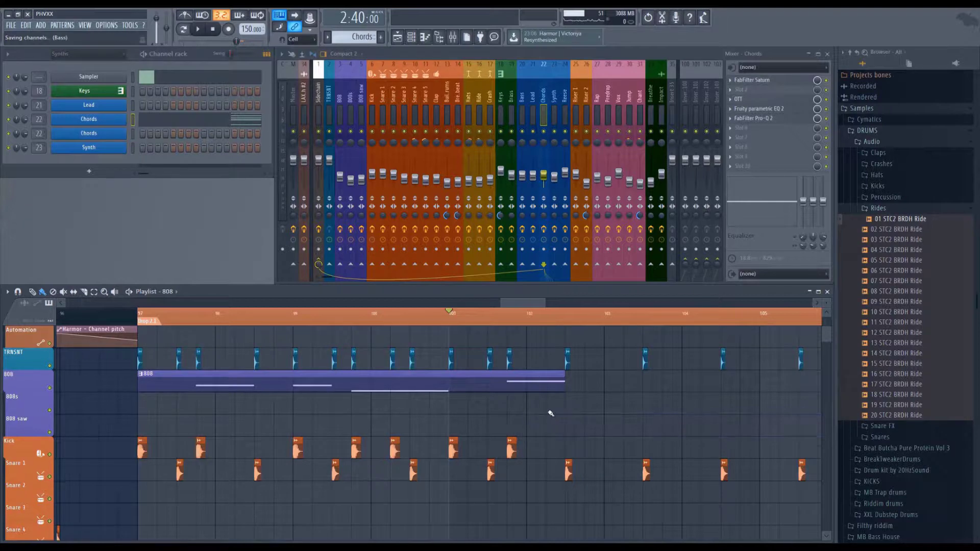
Step: Check the notes of the 808 clip in Drop 2.1 and close its piano roll
drag(534, 304, 537, 304)
click(513, 378)
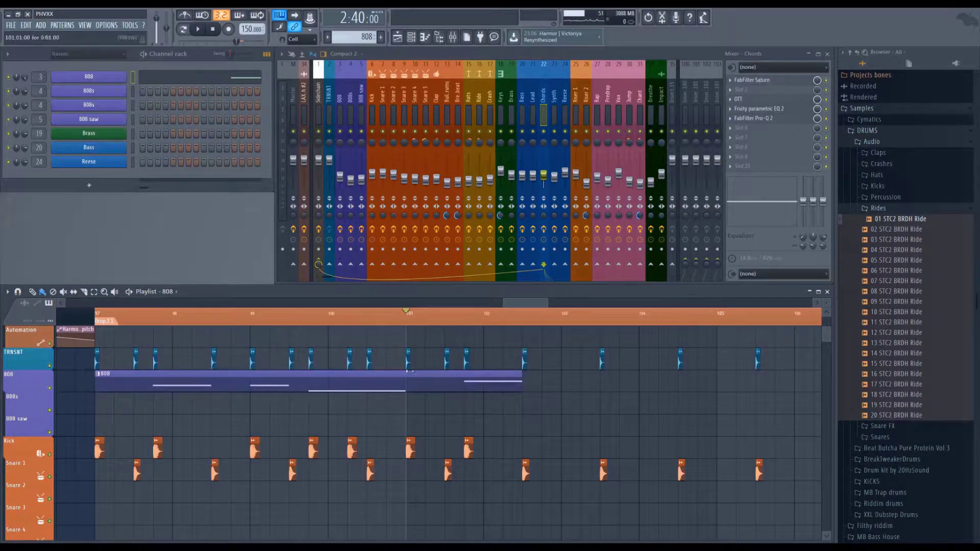
double_click(470, 381)
click(790, 82)
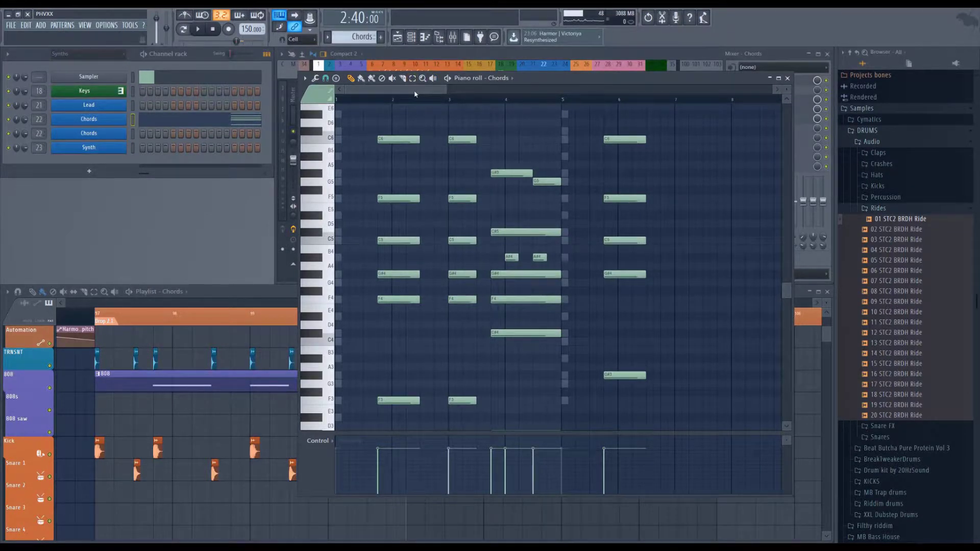
Step: Build a new chord at the start of bar 7 in the Chords piano roll from A#3, A#4, C#5 and F5
scroll(403, 285, right, 3)
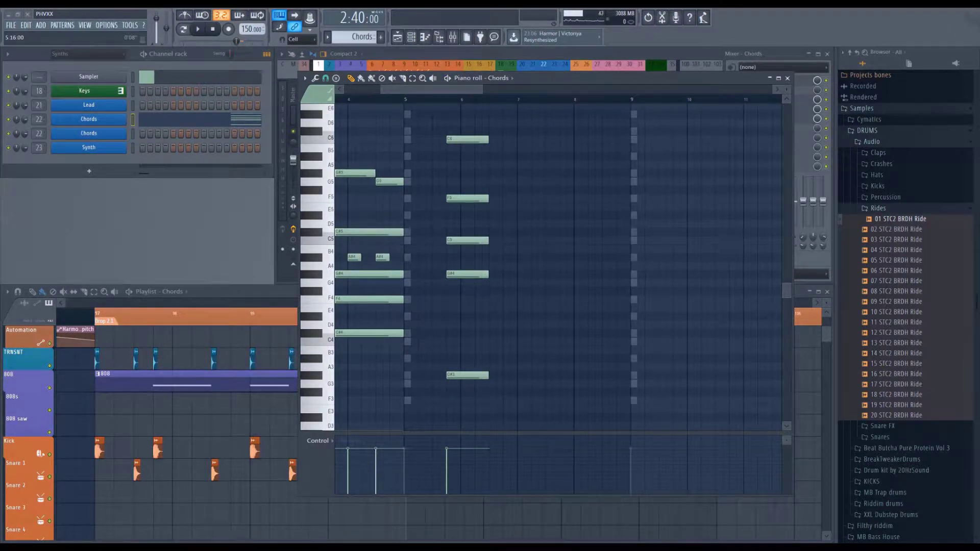
click(525, 360)
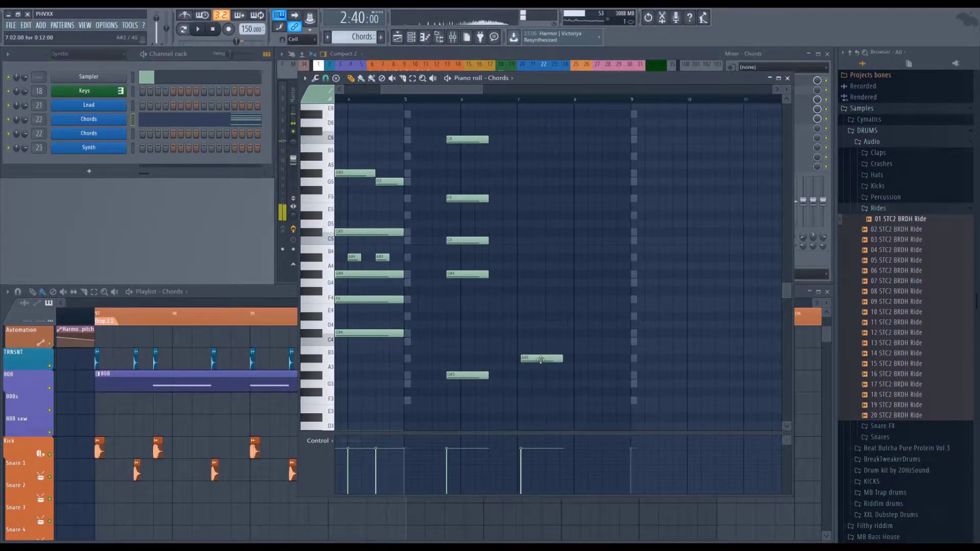
drag(542, 360, 538, 360)
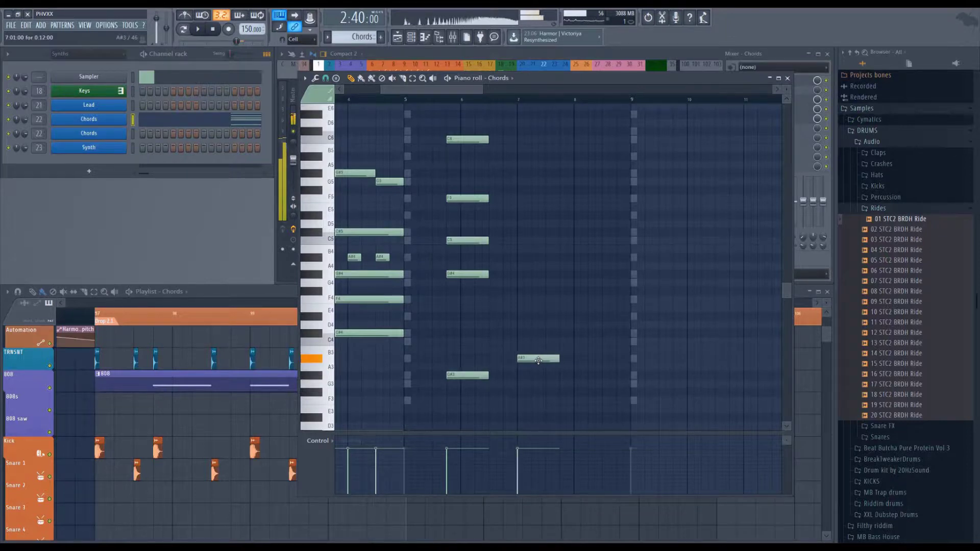
click(520, 257)
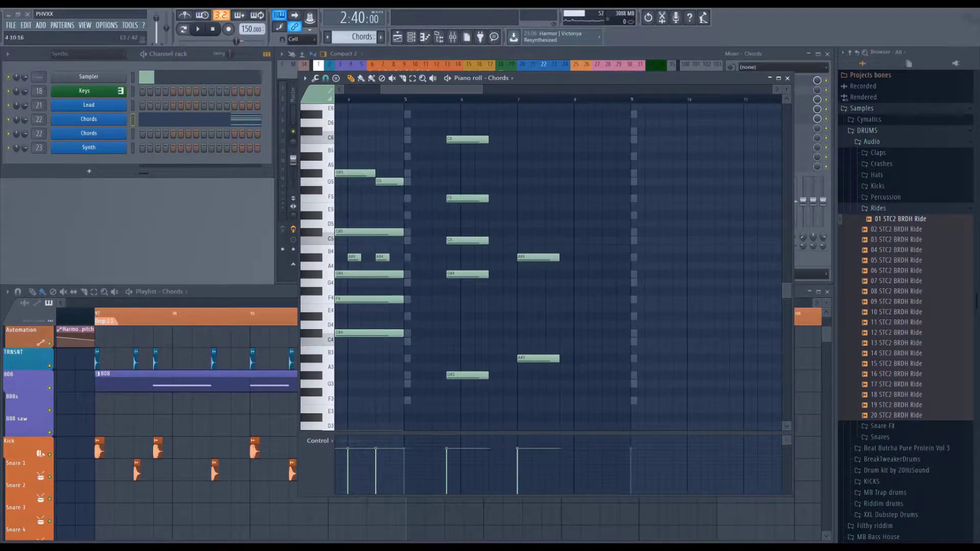
scroll(523, 267, up, 3)
click(519, 251)
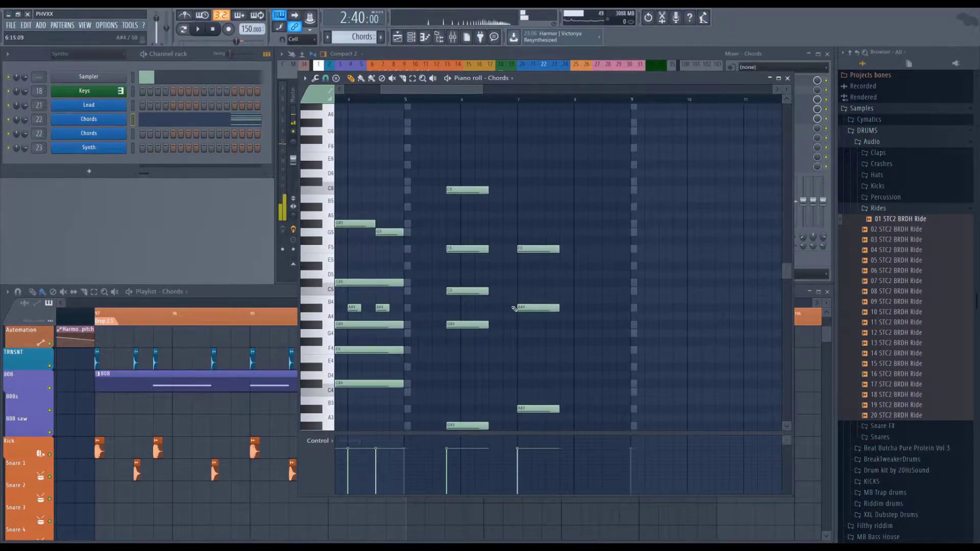
click(518, 284)
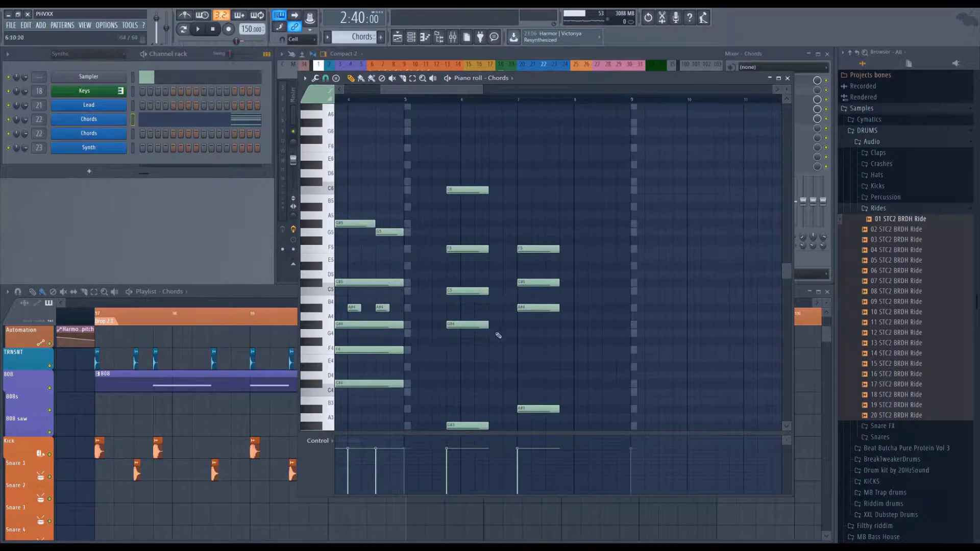
Step: Compare the inner notes of the last two chords and add a C#6 on top of the bar 7 chord
mouse_move(489, 346)
mouse_down()
mouse_move(456, 237)
mouse_move(454, 282)
mouse_move(473, 284)
mouse_up()
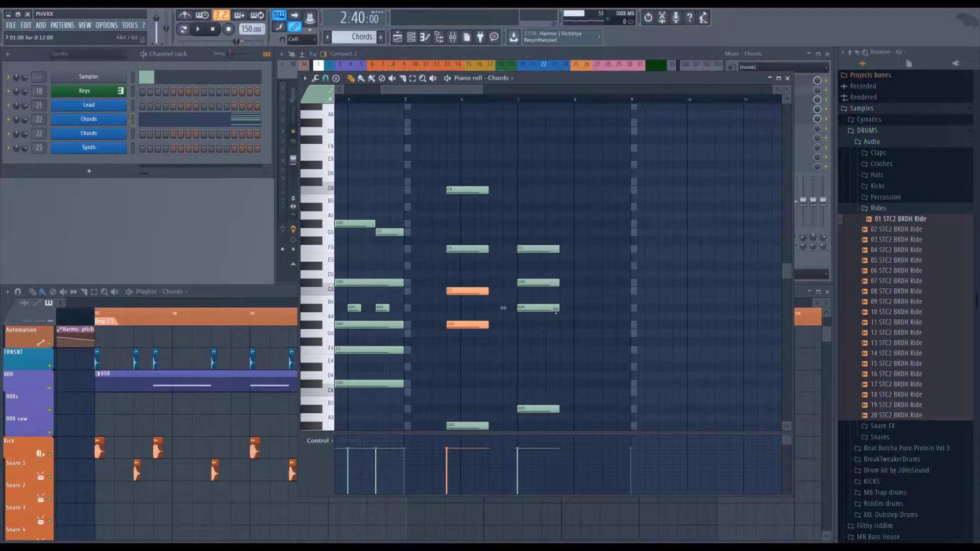
drag(568, 328, 540, 285)
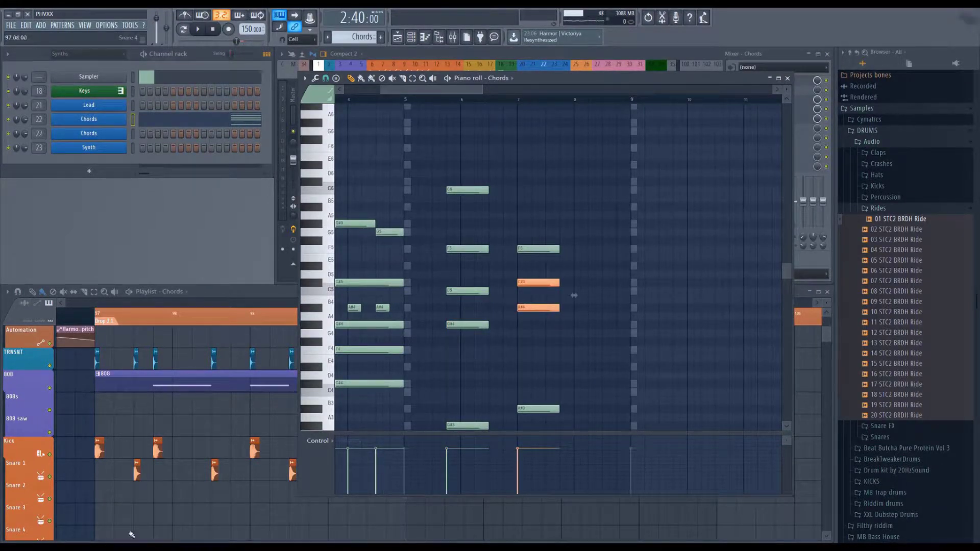
click(517, 183)
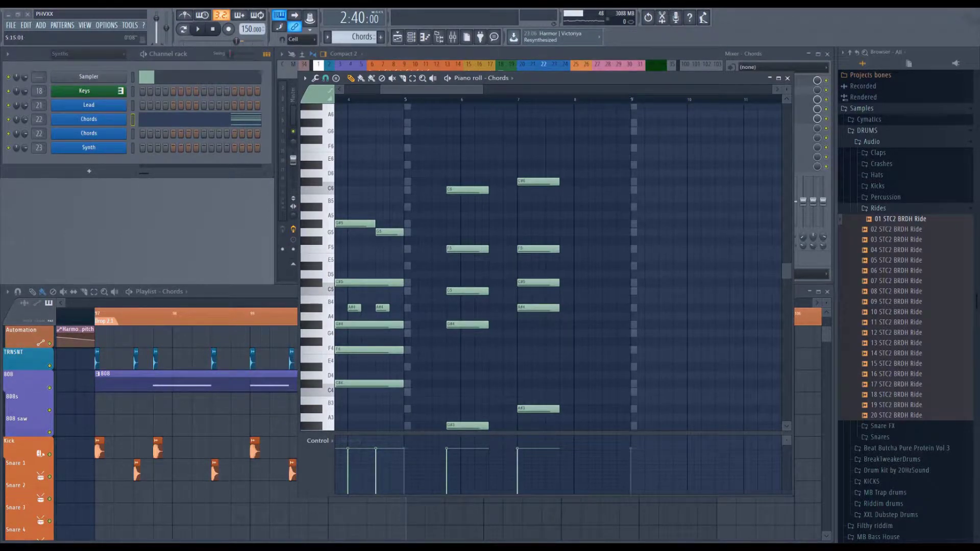
scroll(474, 102, down, 5)
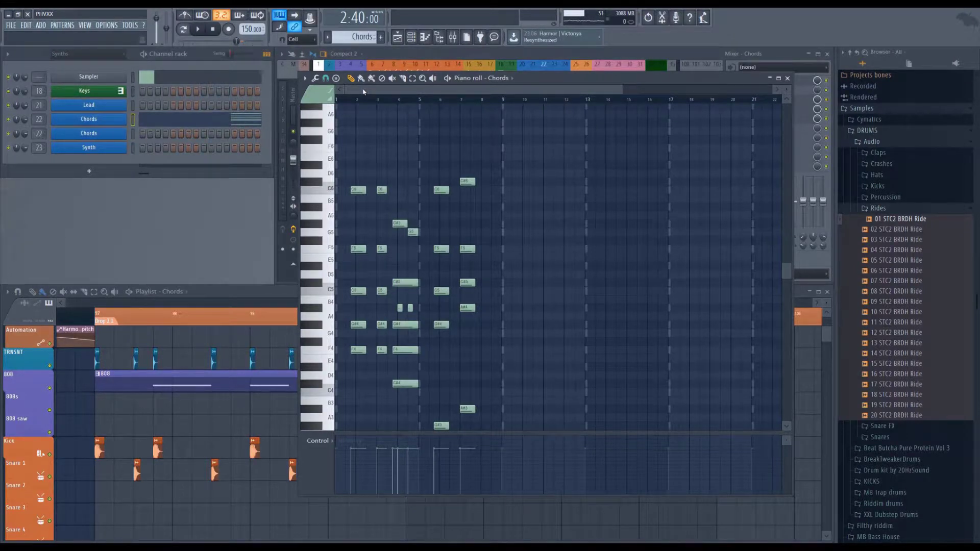
Step: Draw a G3 bass note in the Chords piano roll from three quarters through bar 7 to the end of bar 8
scroll(378, 102, up, 4)
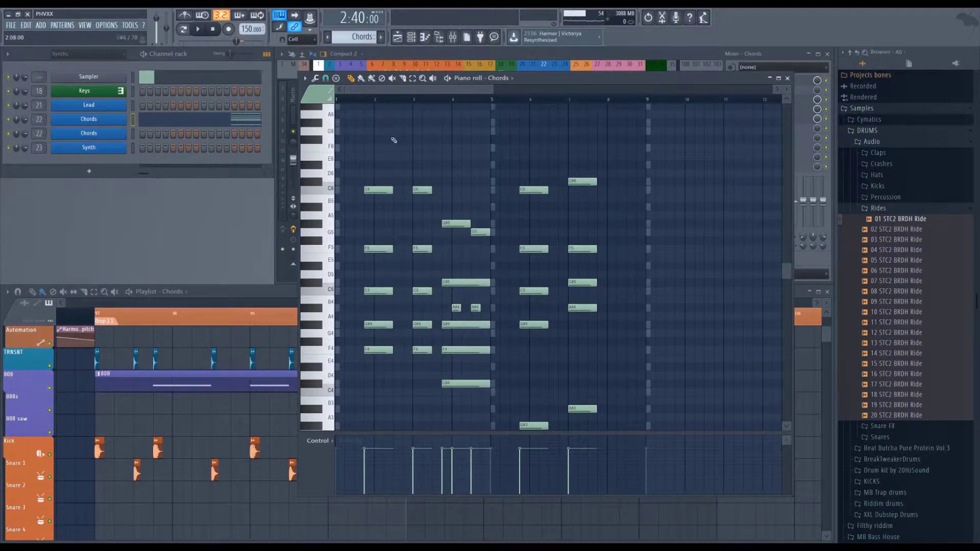
scroll(401, 219, down, 1)
scroll(400, 218, up, 1)
drag(358, 153, 369, 355)
drag(423, 152, 425, 153)
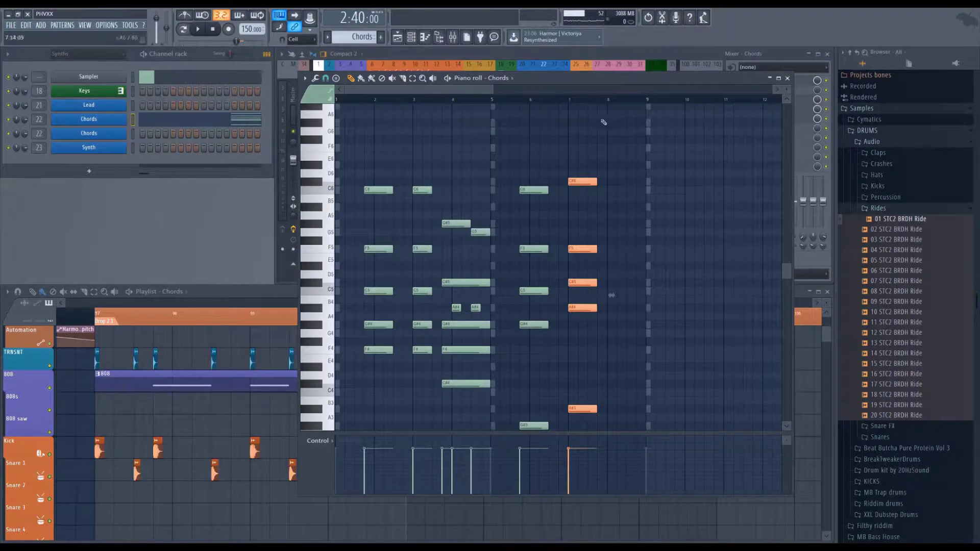
scroll(656, 101, up, 1)
scroll(667, 217, down, 2)
click(600, 359)
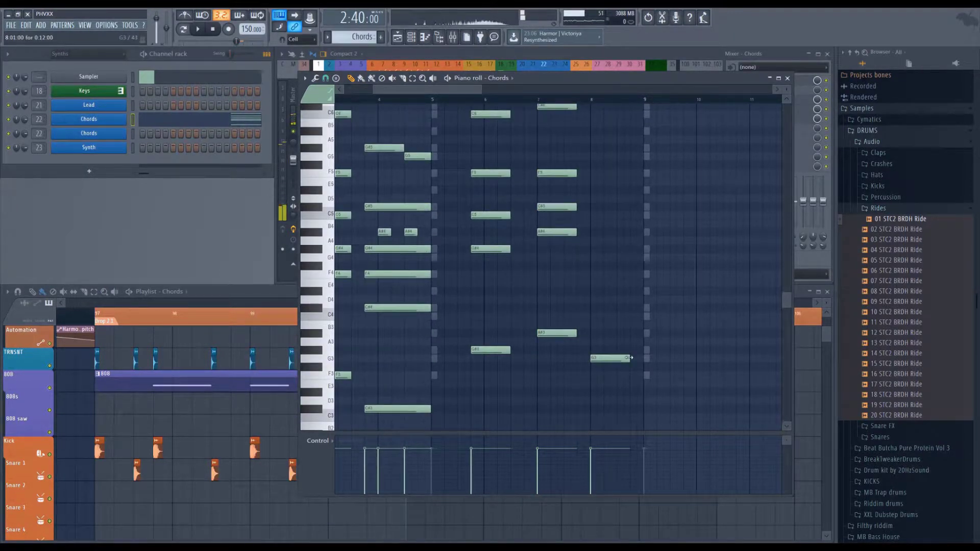
drag(629, 357, 650, 359)
mouse_move(625, 359)
mouse_down()
mouse_move(611, 360)
mouse_move(644, 360)
mouse_up()
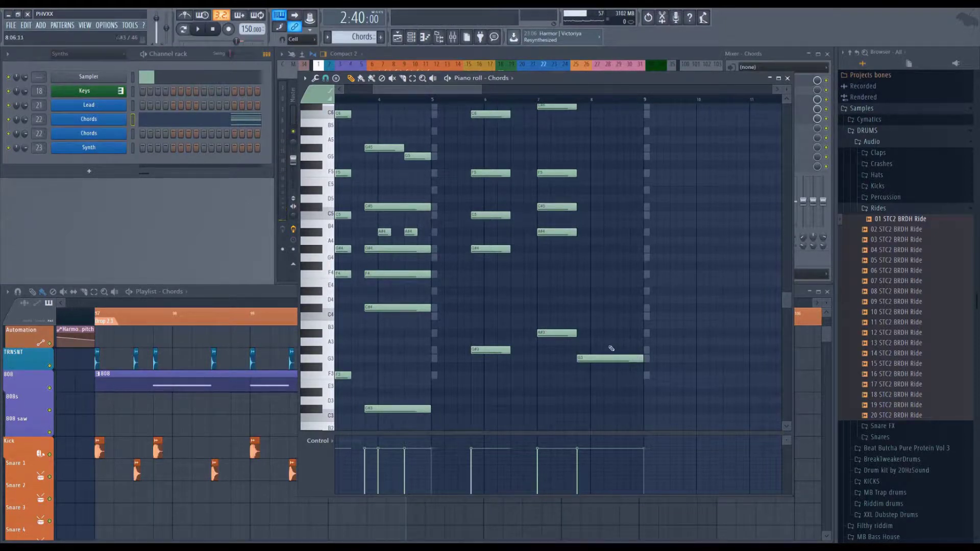
Step: Copy the two bar 101 kicks and their transient hits to bar 103, under the last two 808 notes
drag(466, 88, 437, 89)
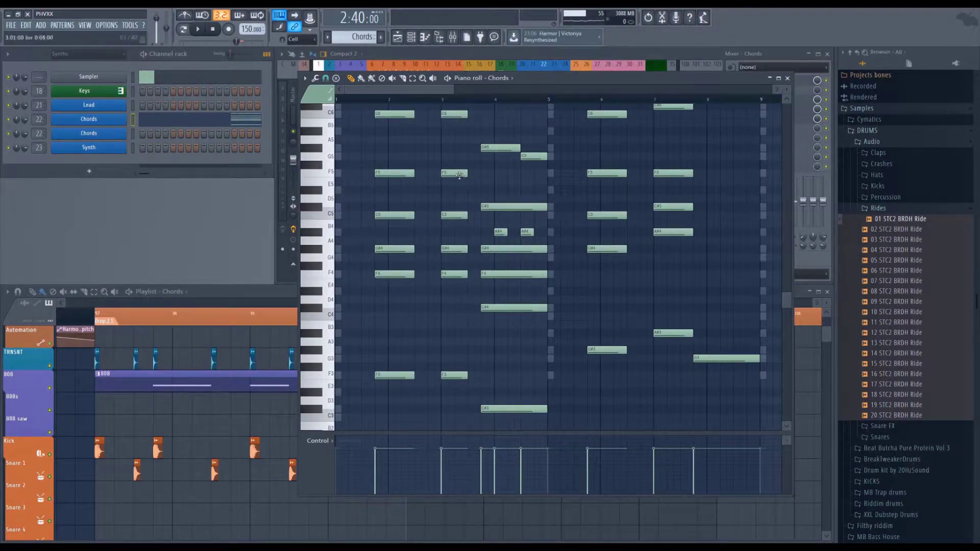
drag(405, 88, 447, 117)
scroll(384, 420, up, 2)
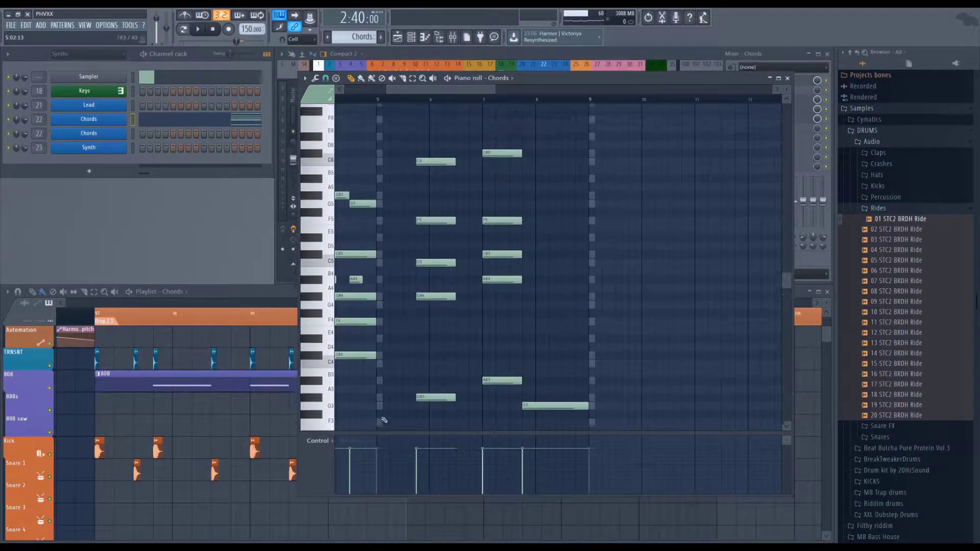
scroll(460, 393, down, 1)
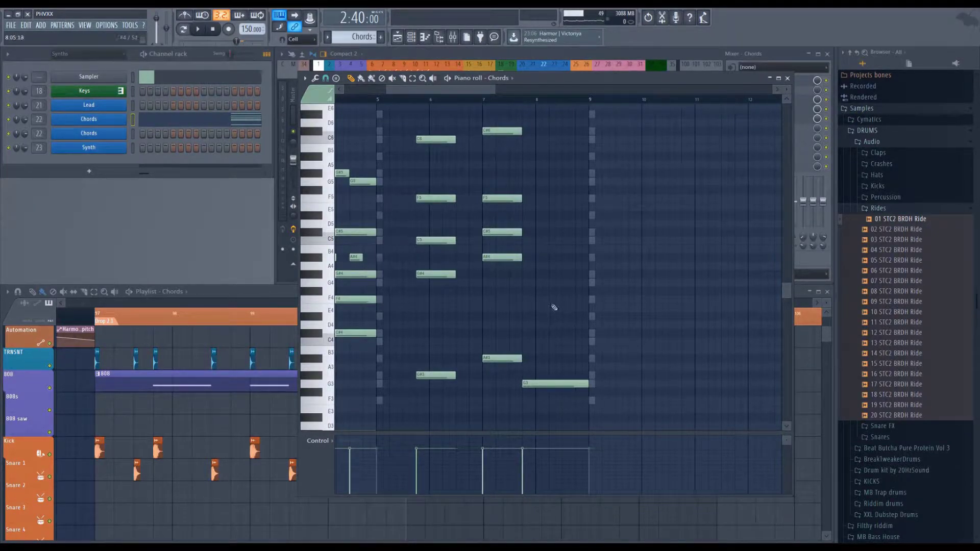
click(276, 382)
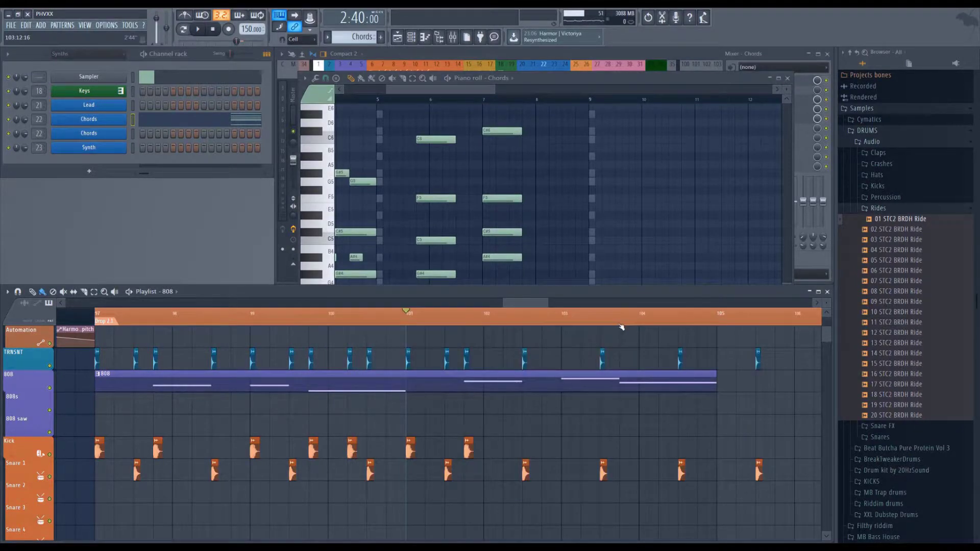
scroll(620, 367, up, 2)
scroll(649, 368, down, 1)
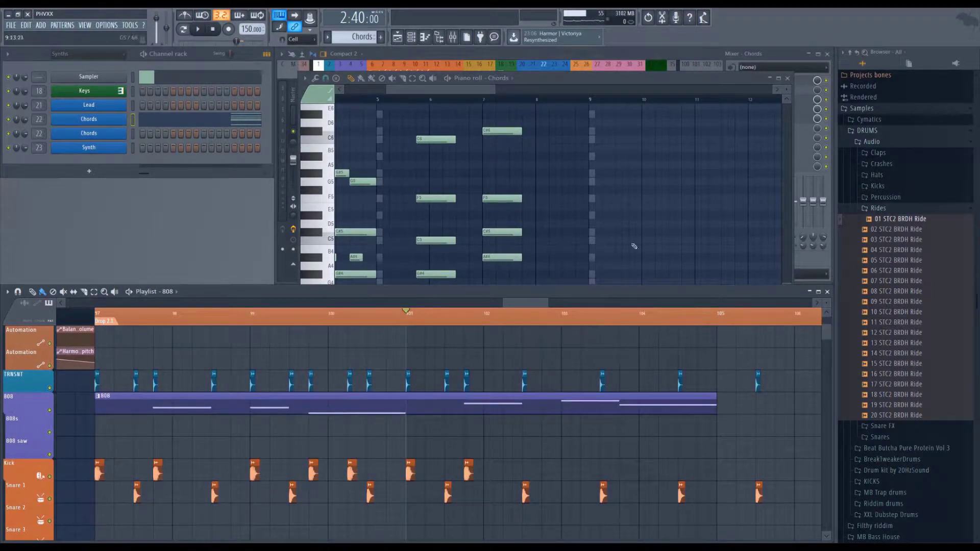
drag(491, 474, 409, 471)
drag(428, 387, 409, 383)
drag(478, 384, 465, 383)
drag(410, 472, 565, 472)
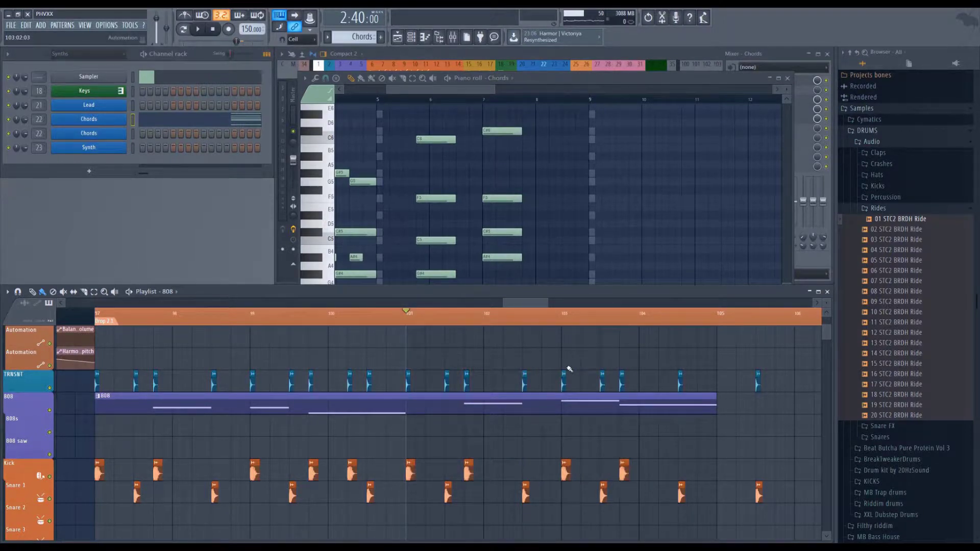
Step: Stack G4 and C#5 above the long G3 bass note in the Chords piano roll and play the progression
click(597, 79)
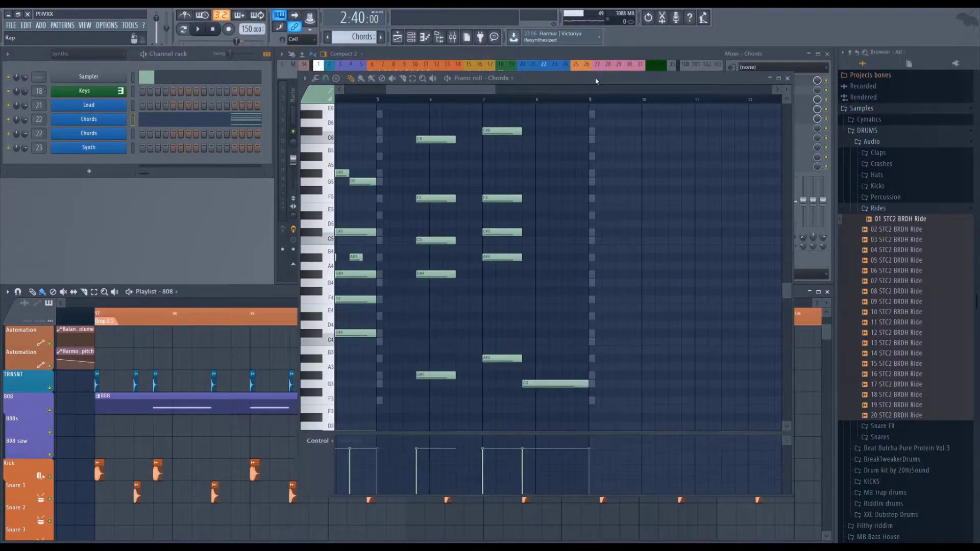
drag(540, 381, 543, 281)
drag(532, 240, 534, 224)
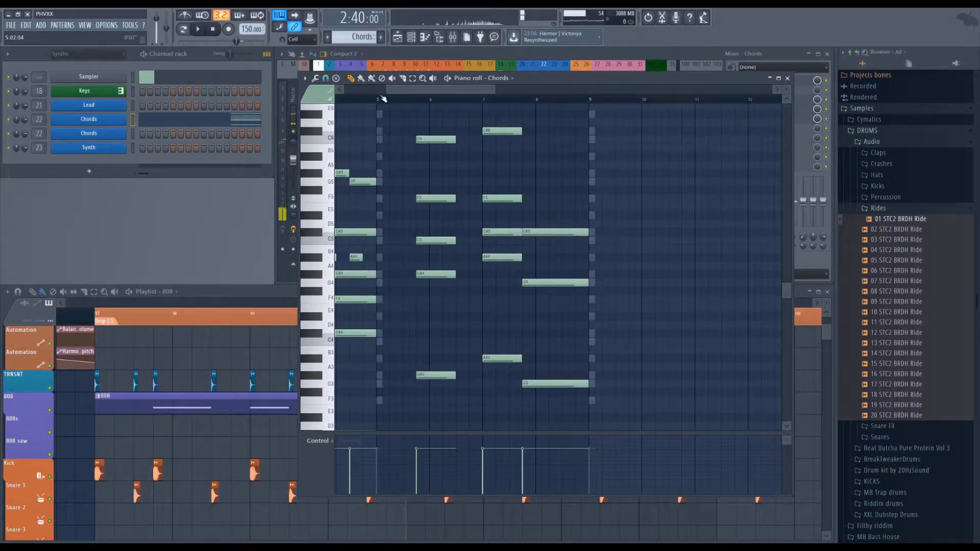
key(space)
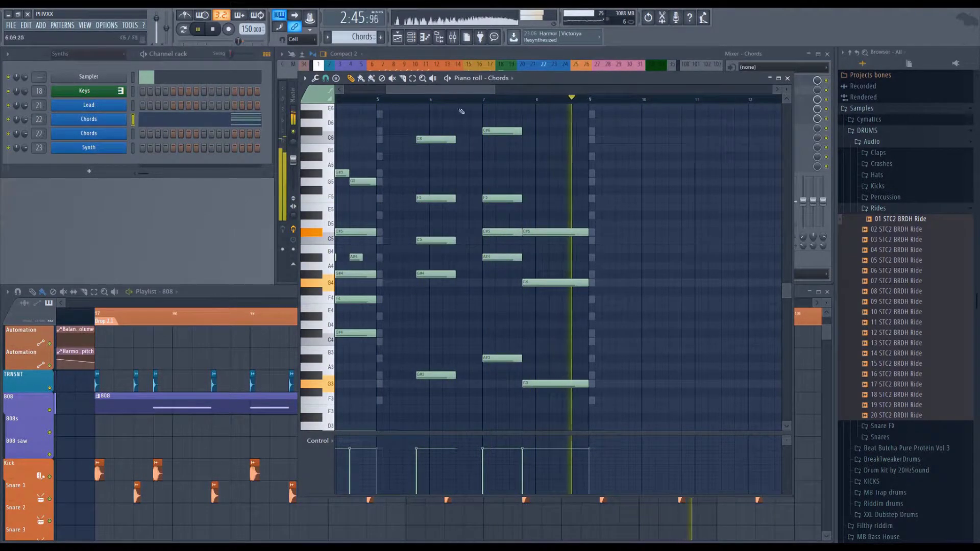
key(space)
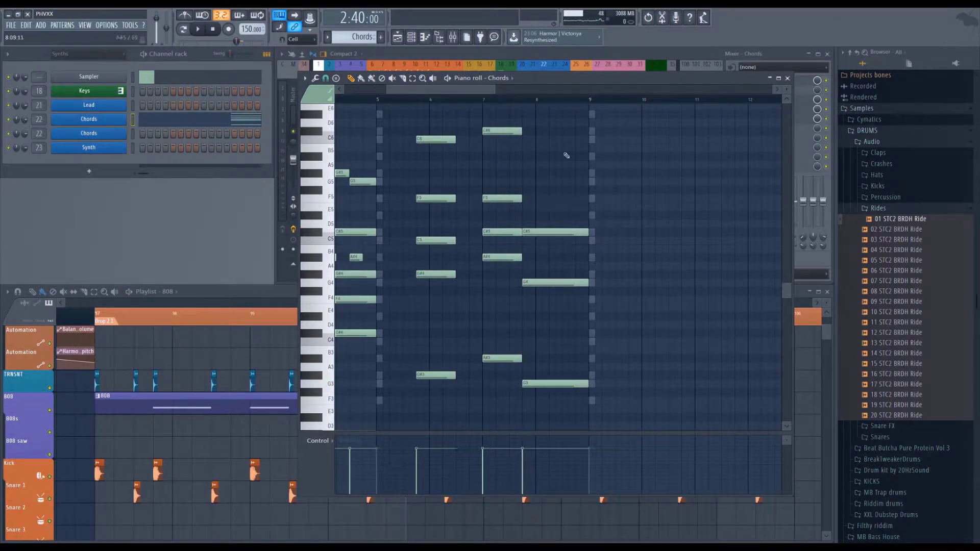
Step: Try D5 in place of the last chord's C#5, then swap it for an A#4 of the same length
scroll(564, 122, up, 5)
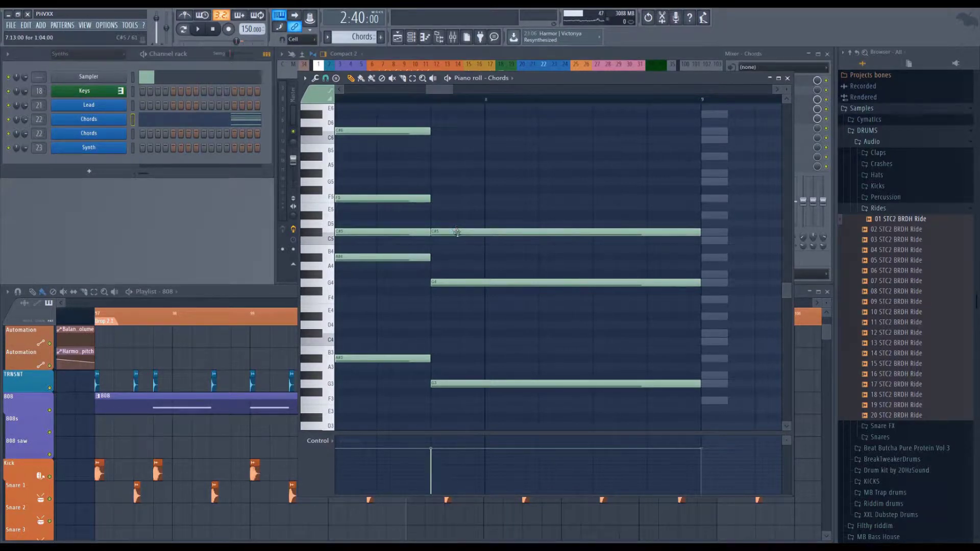
drag(458, 232, 459, 223)
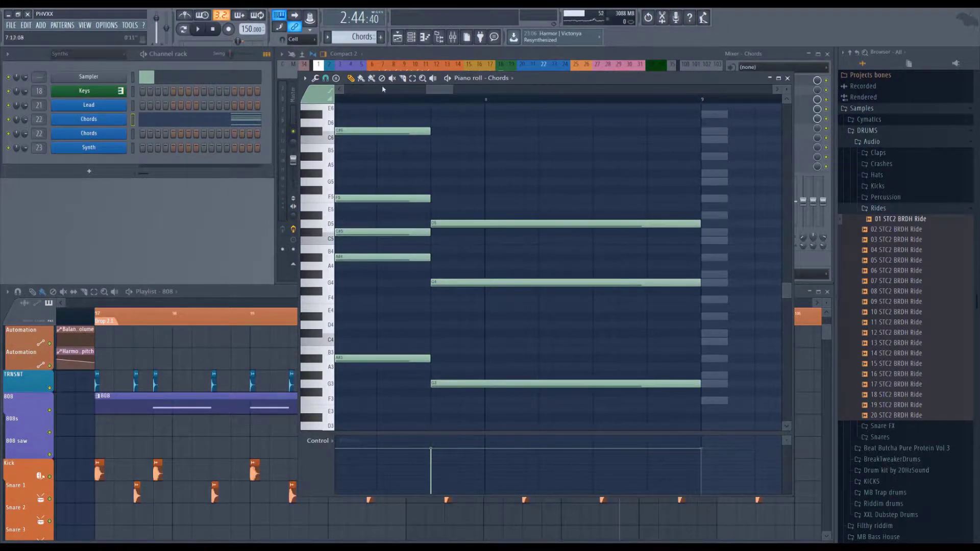
key(space)
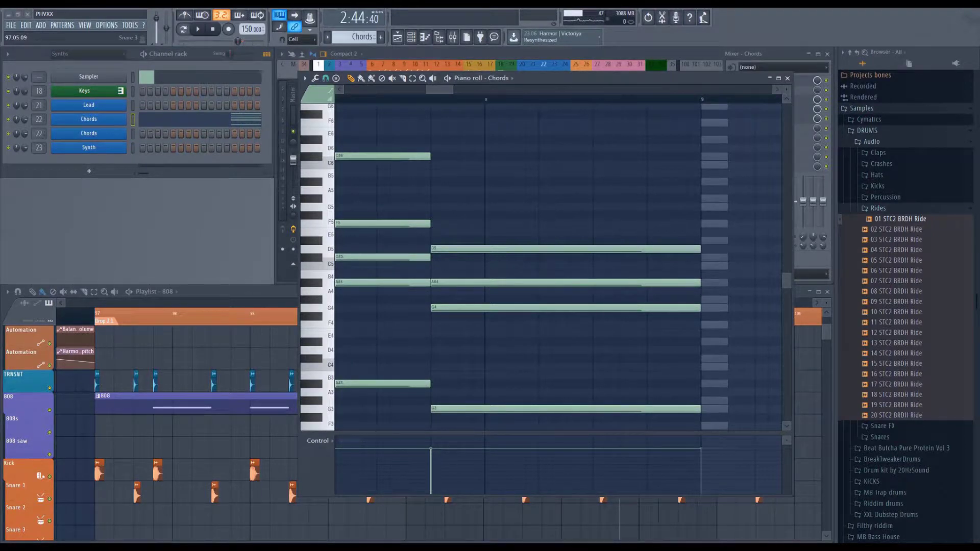
right_click(572, 248)
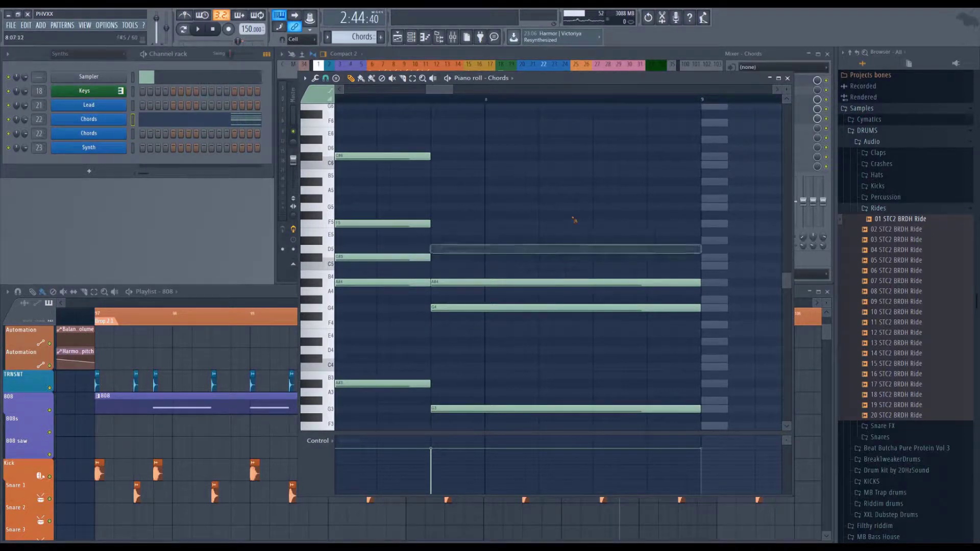
Step: Match bar 4's short A#4 hits by shortening the last chord's A#4 to start at bar 8, repeating it mid-bar, and play it back
scroll(496, 99, down, 1)
scroll(497, 98, down, 4)
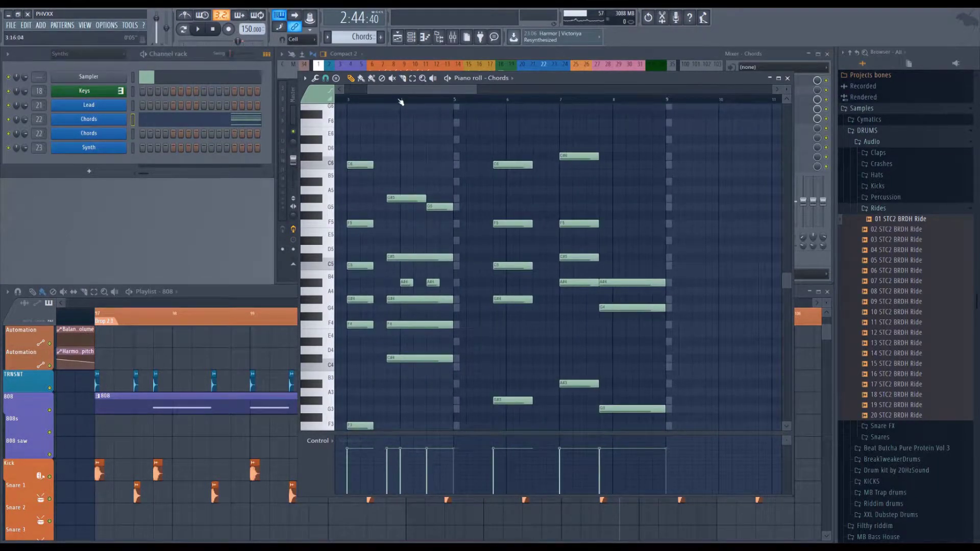
drag(392, 102, 455, 104)
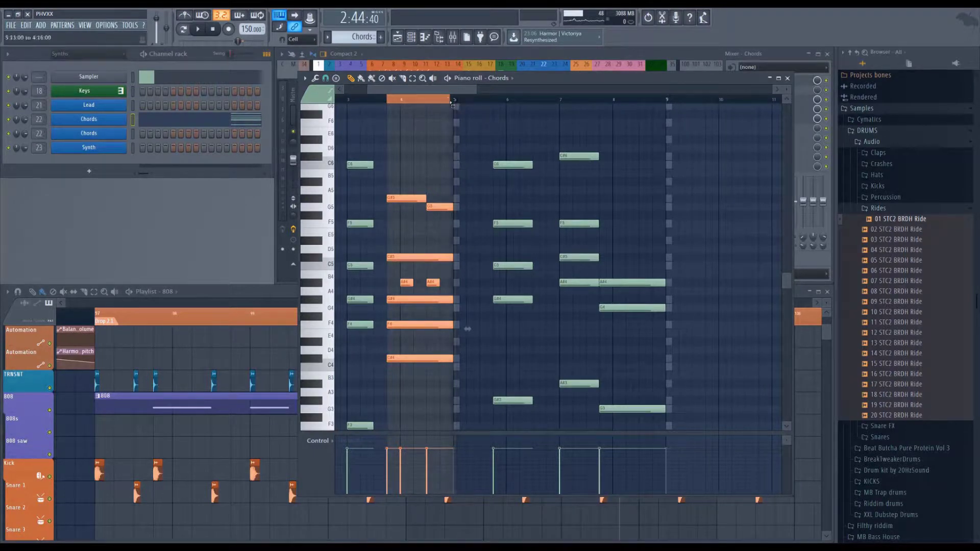
scroll(423, 100, up, 2)
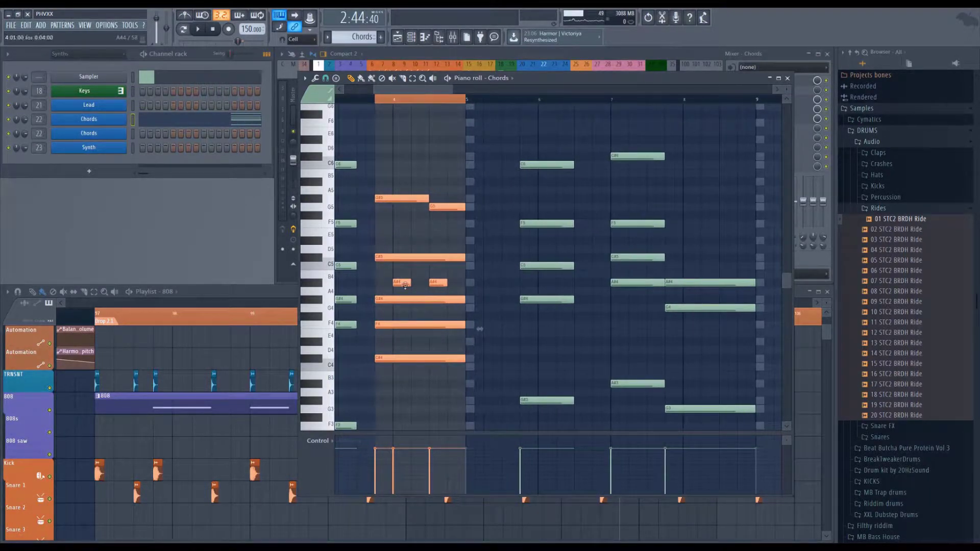
drag(464, 292, 389, 271)
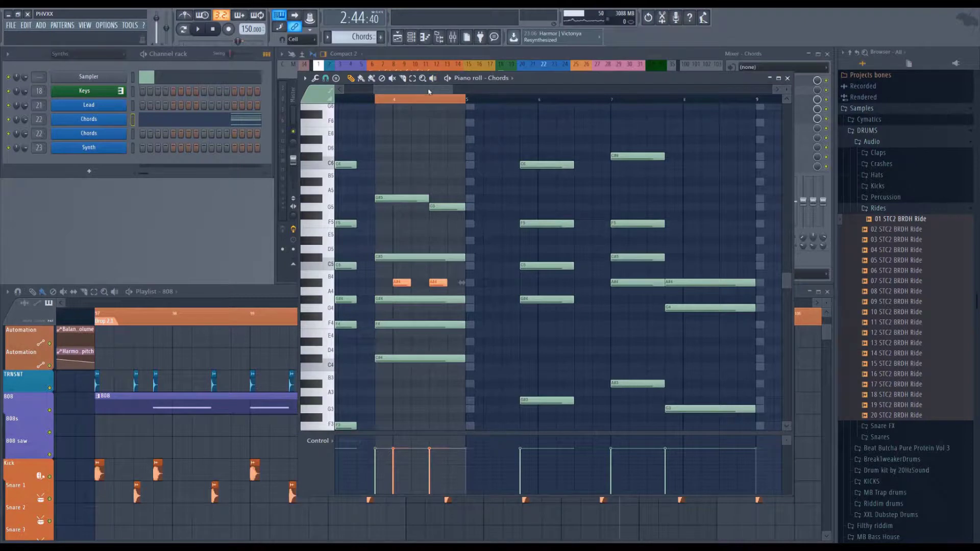
drag(753, 283, 687, 284)
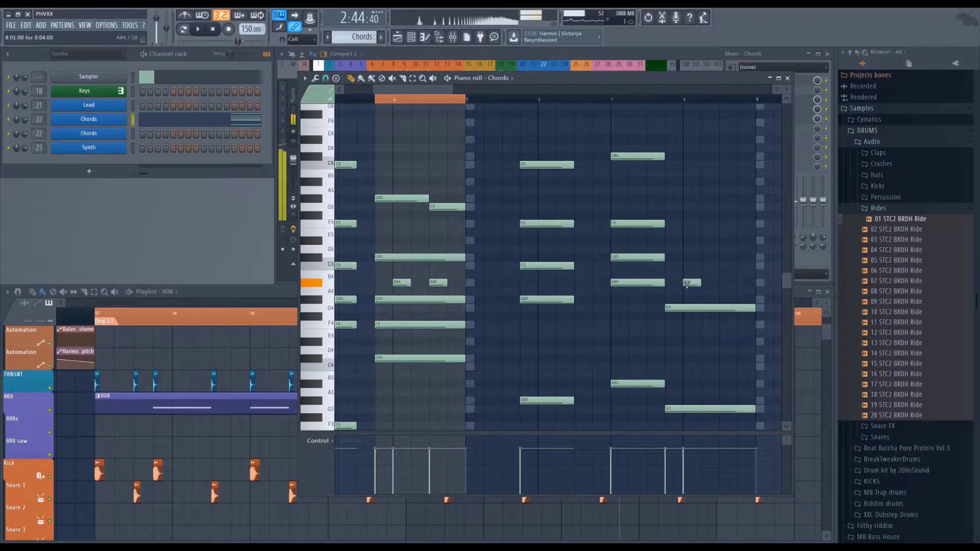
click(728, 281)
double_click(435, 100)
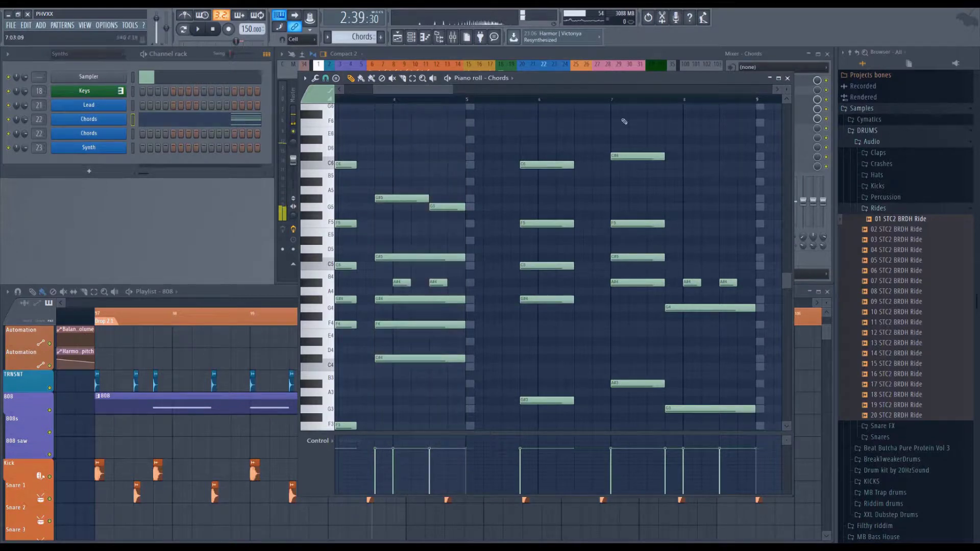
click(666, 99)
key(space)
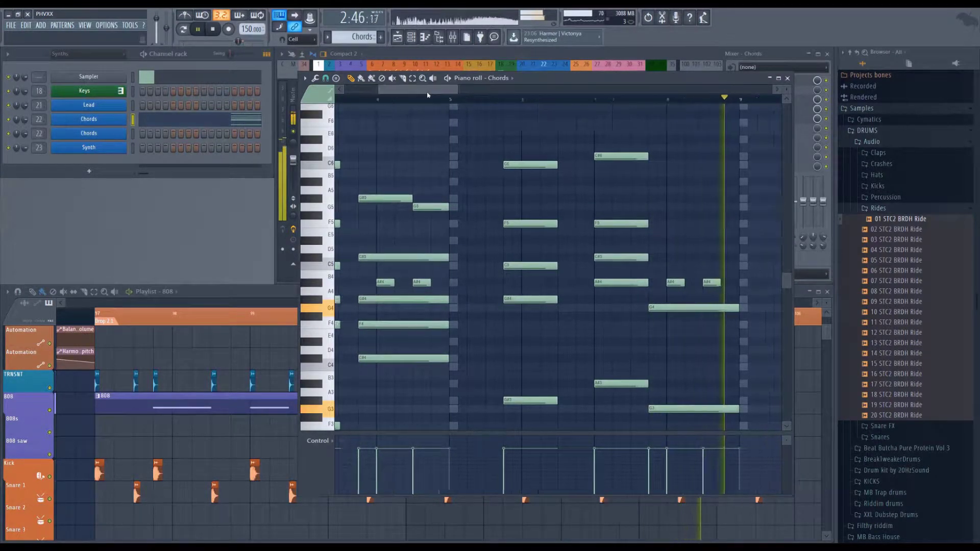
drag(419, 93, 449, 96)
key(space)
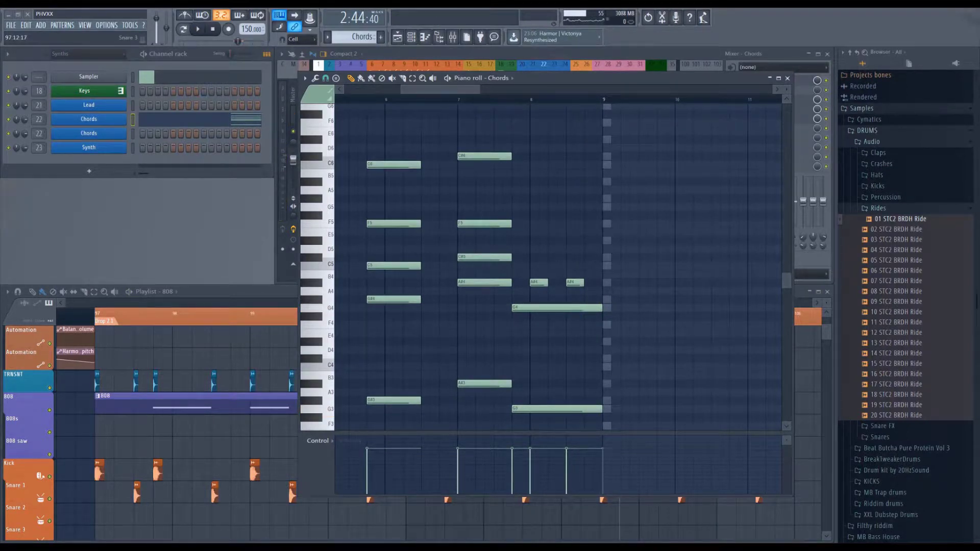
Step: Draw a C4 across the full length of the last chord, raise it an octave to C5, and play the chord
scroll(640, 341, down, 3)
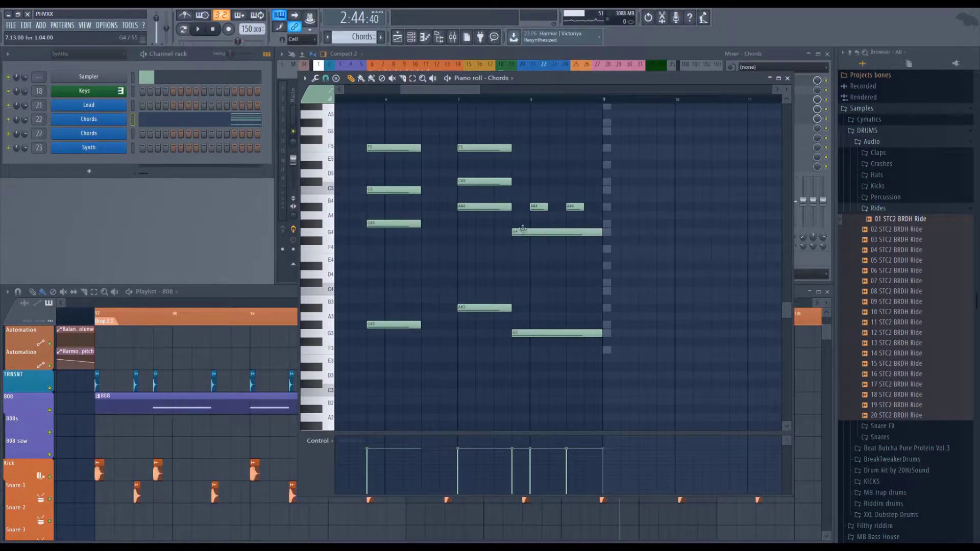
click(517, 290)
drag(529, 290, 603, 304)
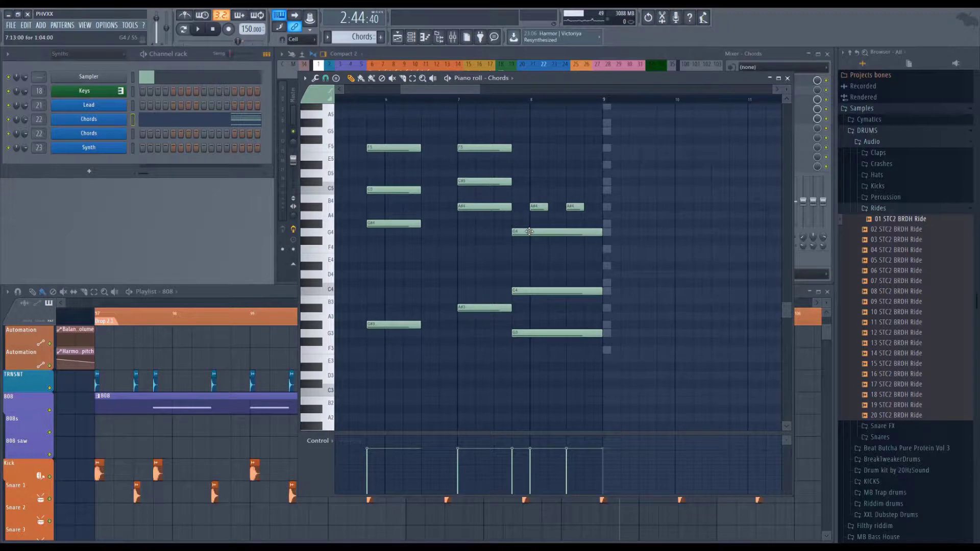
drag(607, 301, 584, 281)
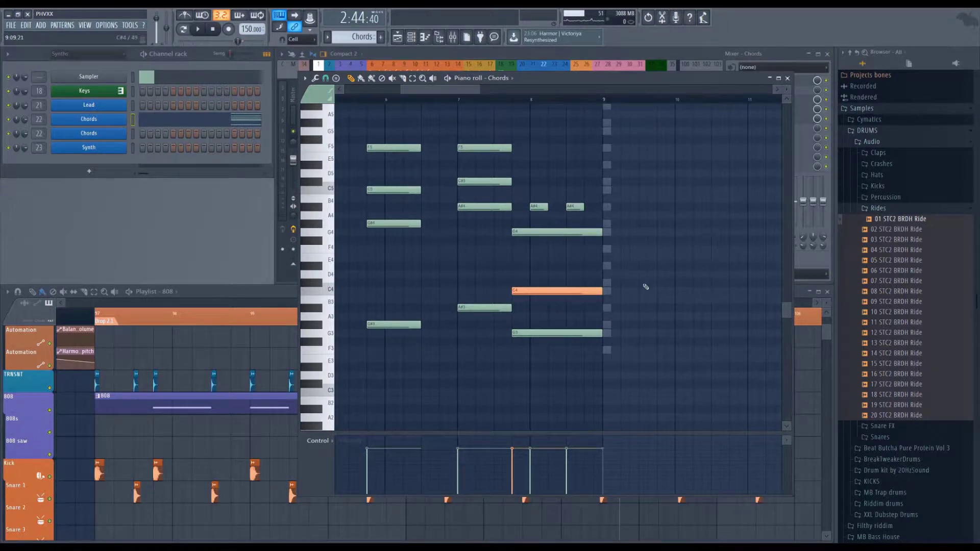
key(ctrl+Up)
key(space)
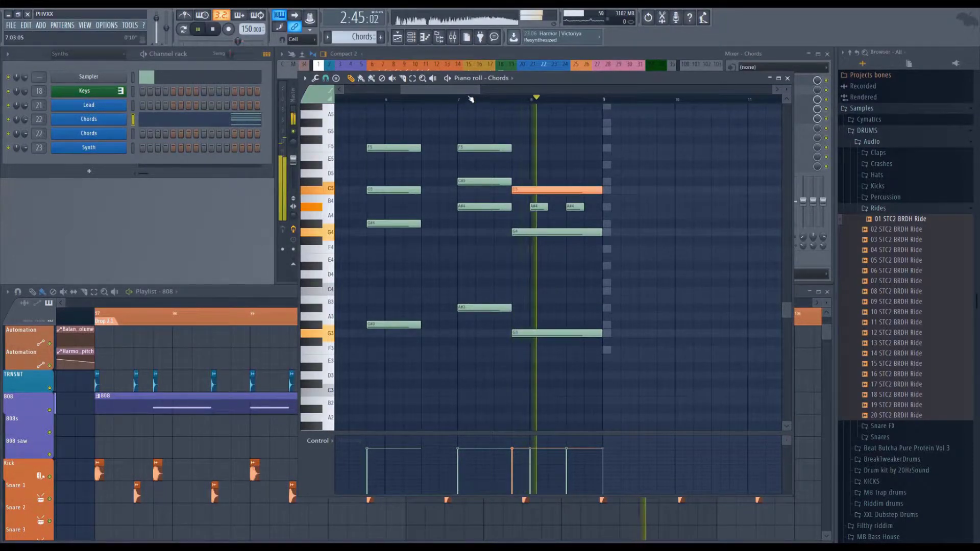
key(space)
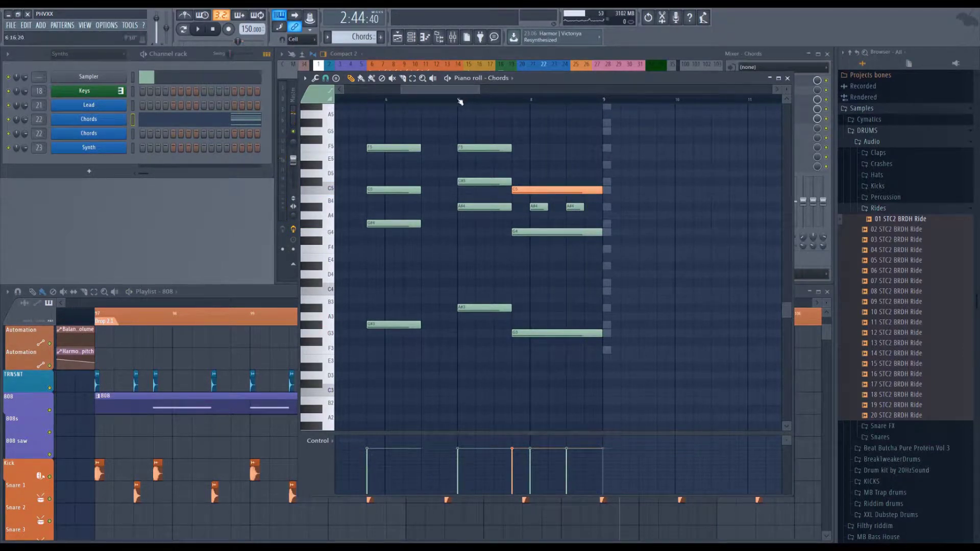
Step: Play the progression from bar 7 and copy the last chord's C5 up an octave to C6
click(464, 100)
scroll(508, 219, up, 3)
key(space)
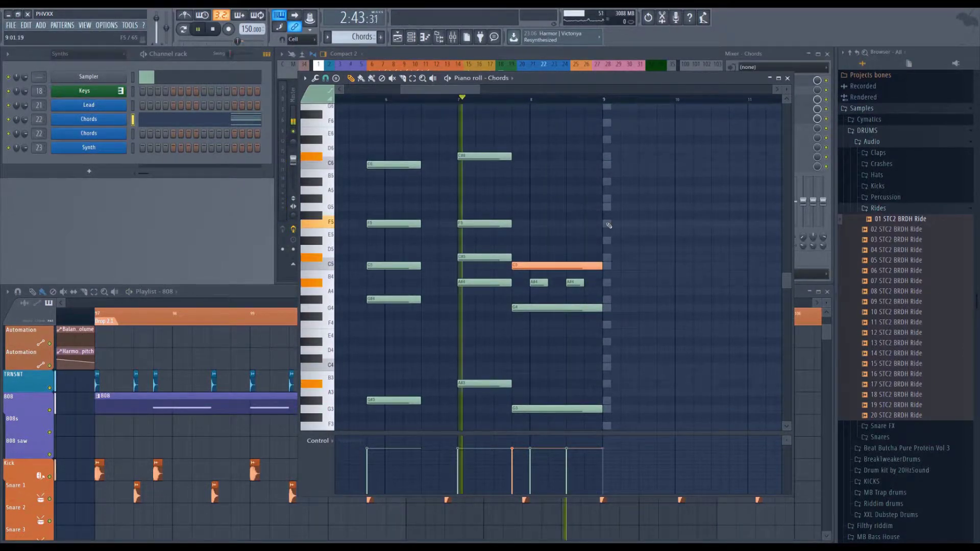
click(464, 100)
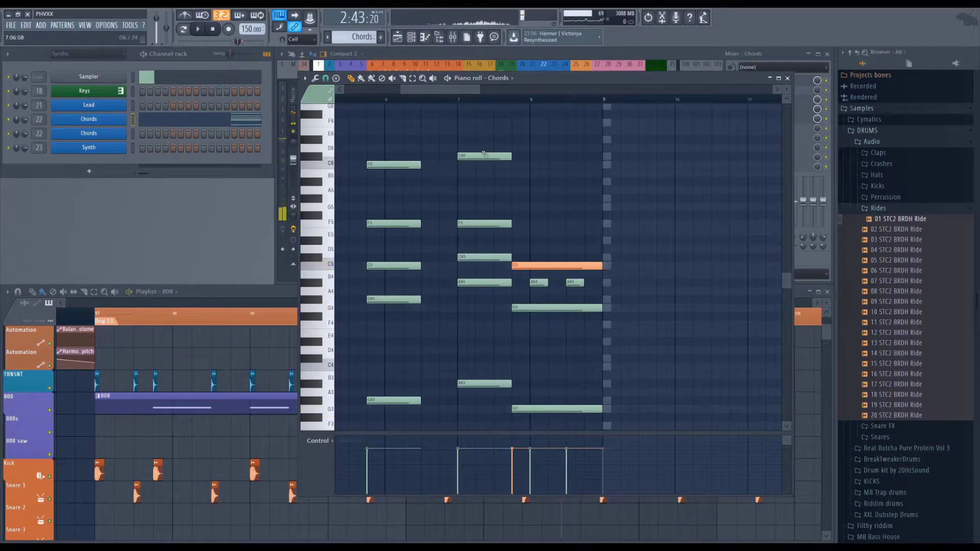
key(space)
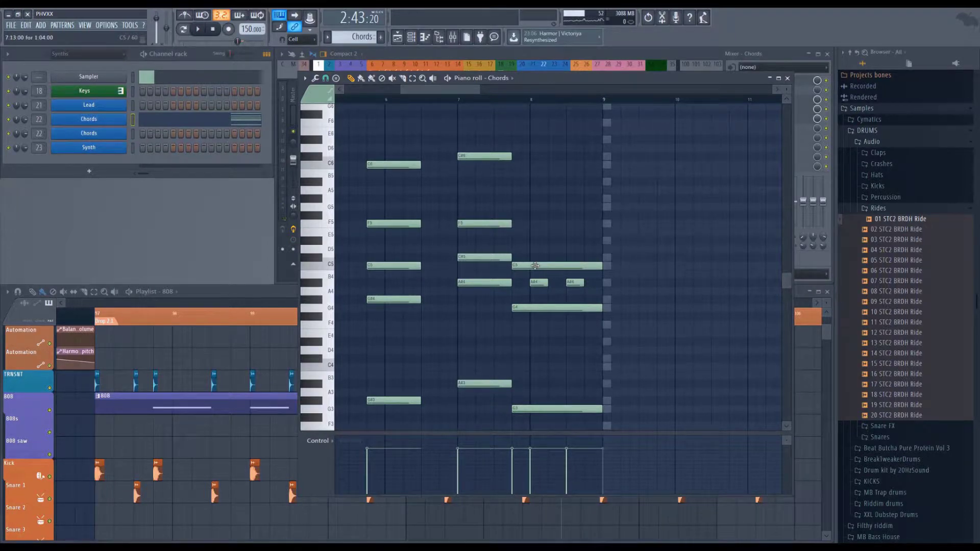
drag(530, 264, 530, 163)
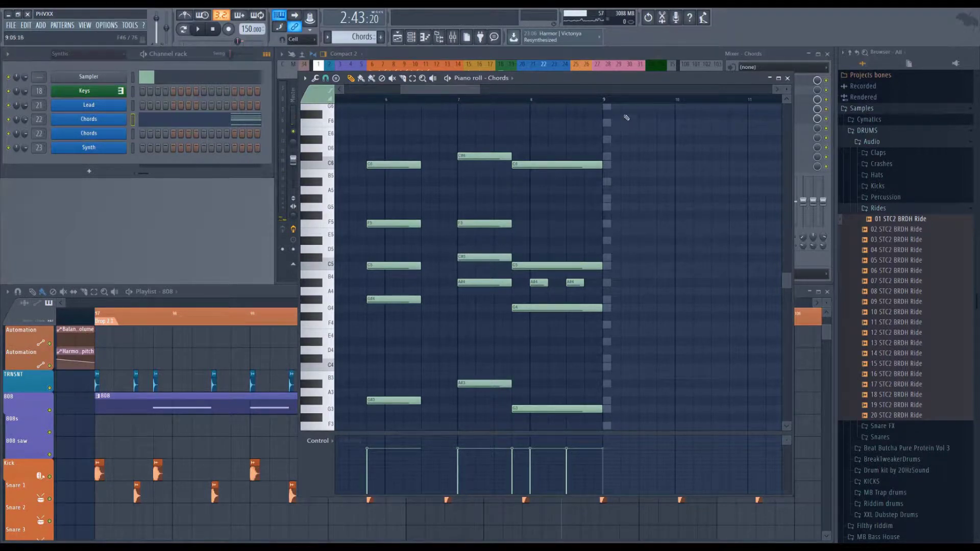
Step: Play the progression from bar 7, copy the last chord's C5 up to A#5, and play the chord again
key(space)
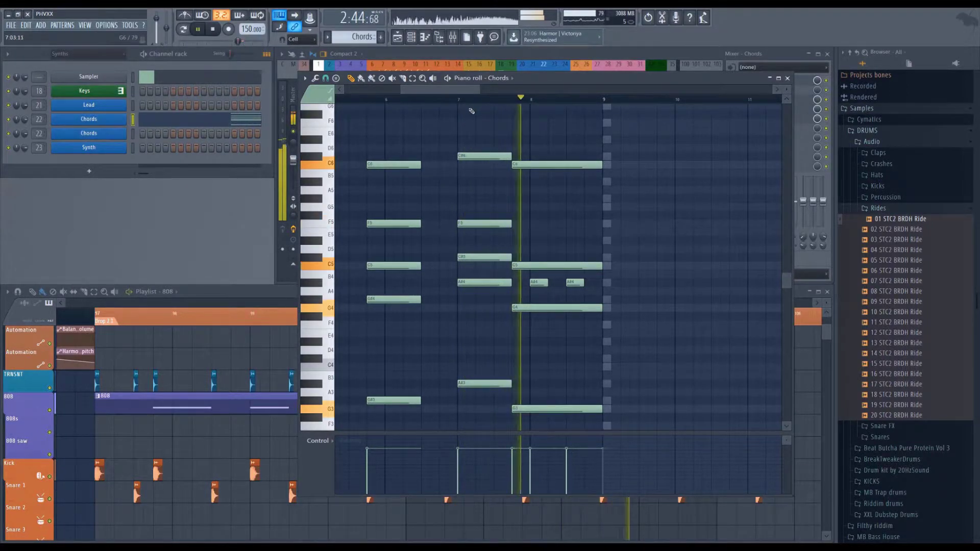
key(space)
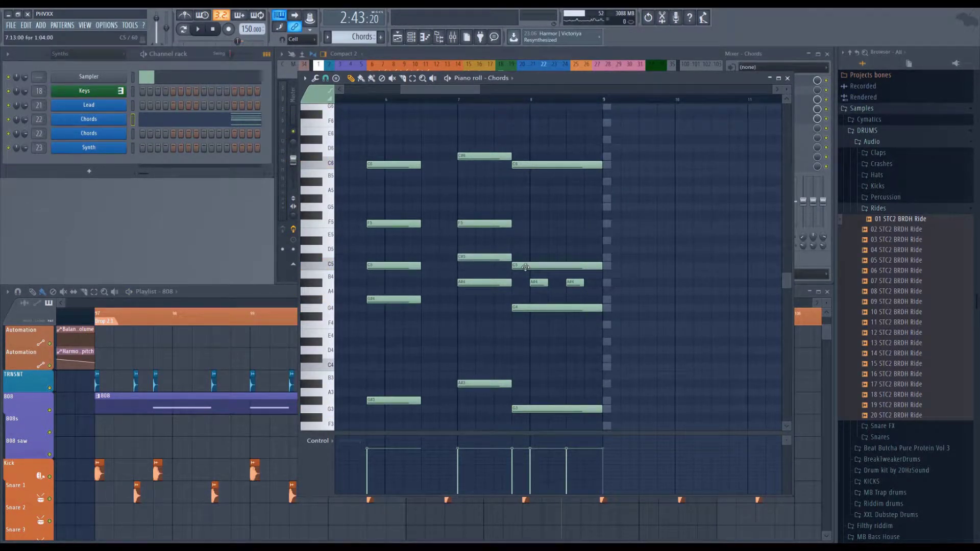
drag(526, 267, 524, 181)
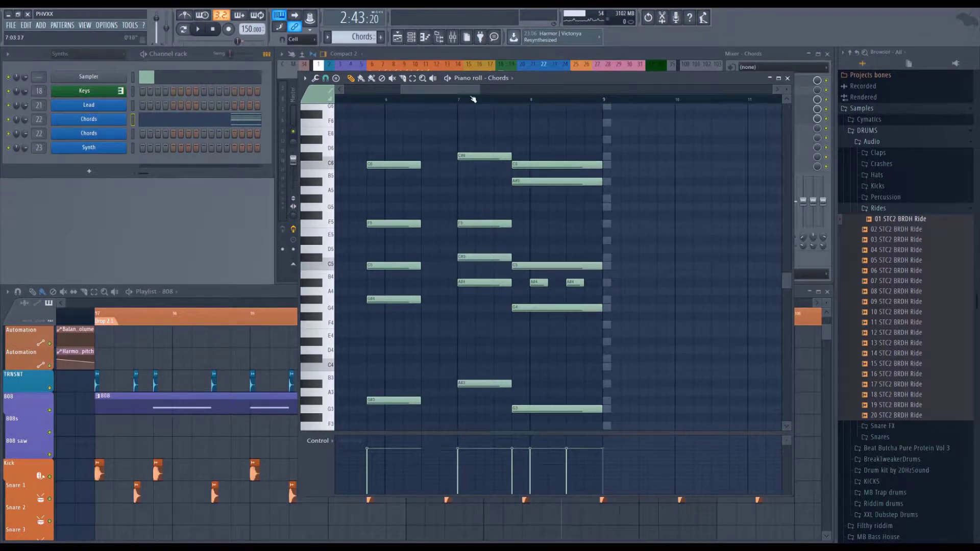
key(space)
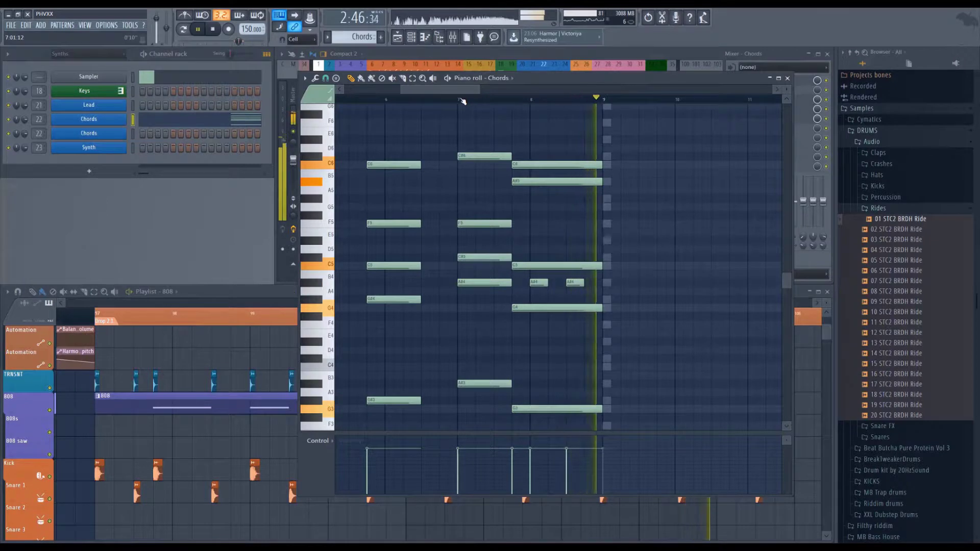
key(space)
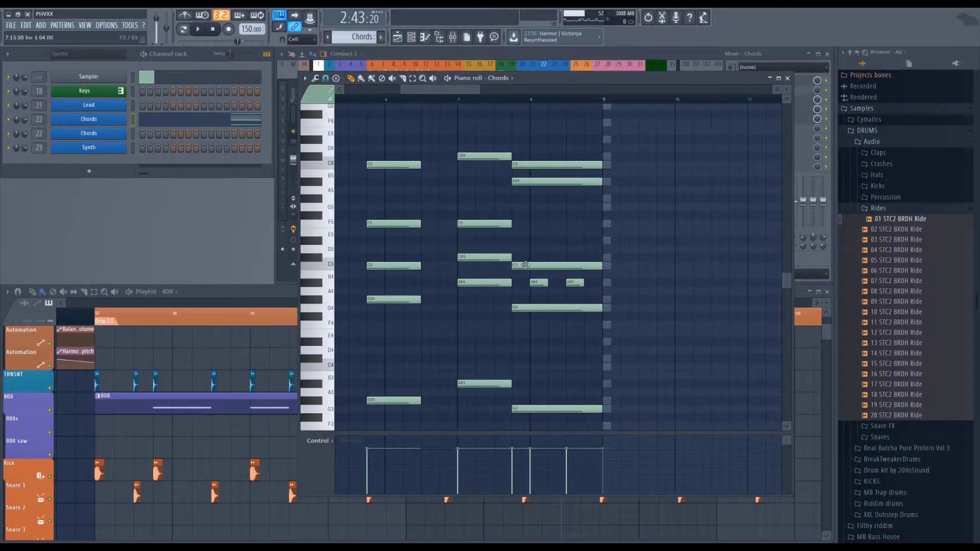
Step: Remove the C5 from the last chord and play the progression from bar 7
click(529, 163)
click(467, 102)
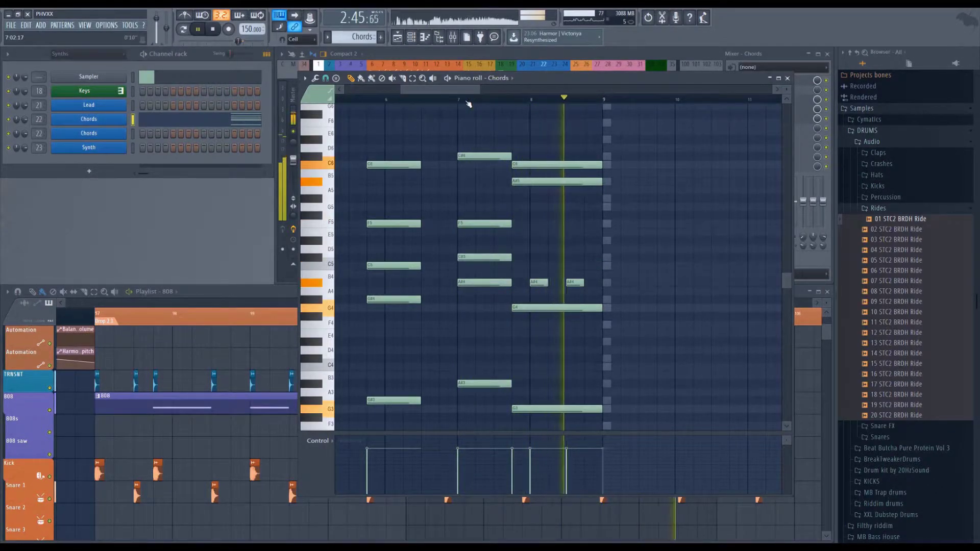
key(space)
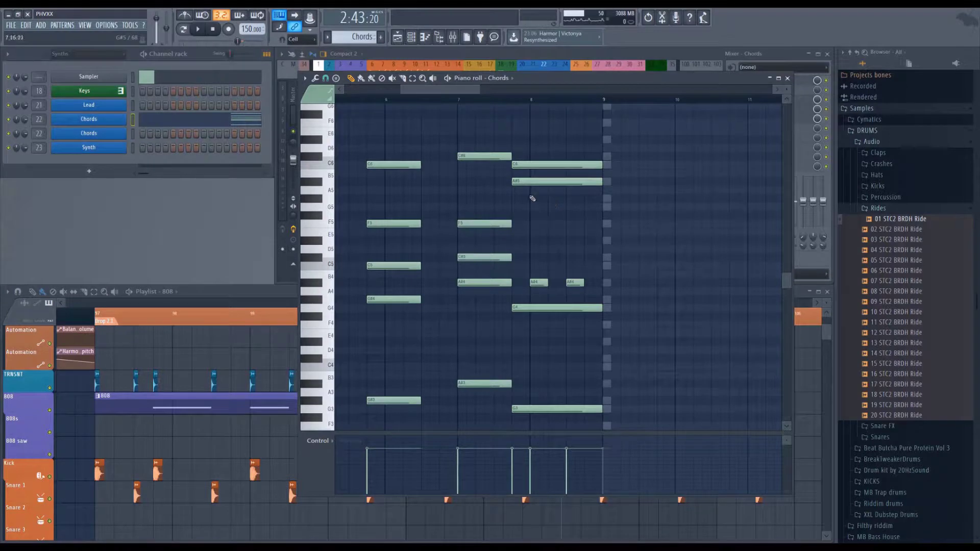
Step: Add a G5 across the full length of the last chord, play it, lower the note to D#5, and play it again
click(514, 206)
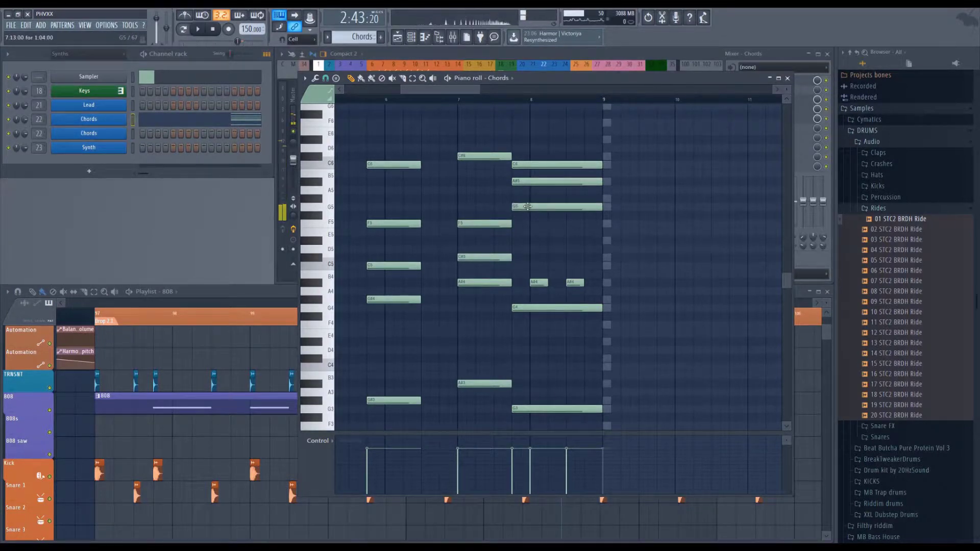
key(space)
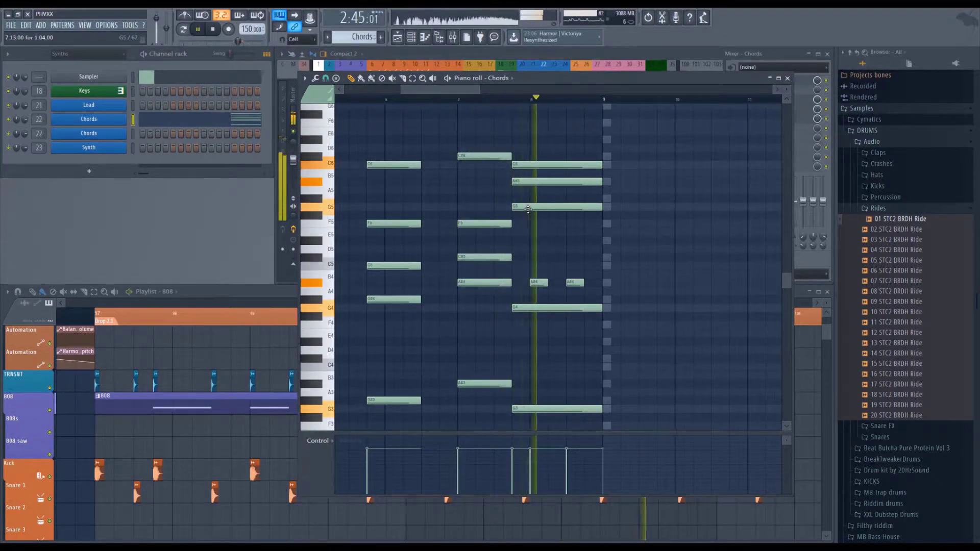
drag(528, 207, 525, 241)
key(space)
key(space)
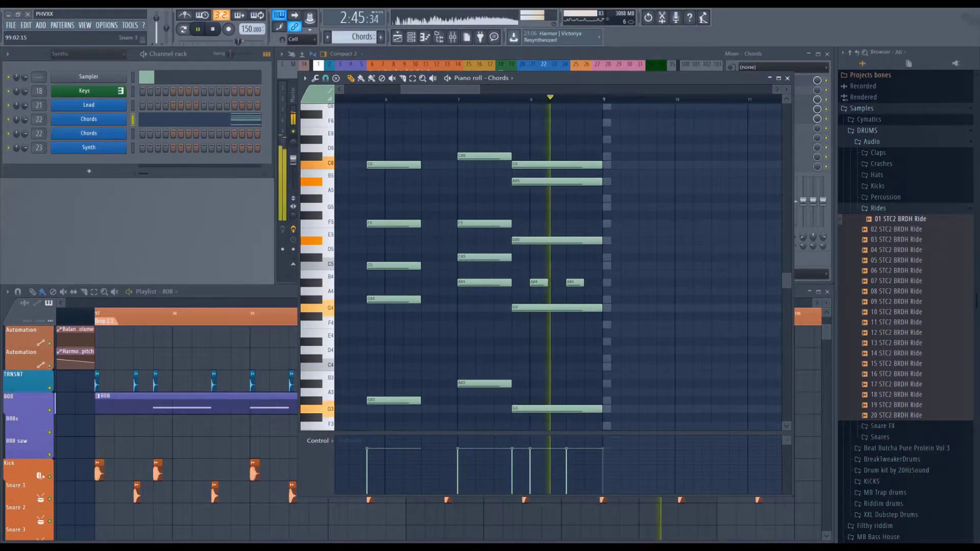
key(space)
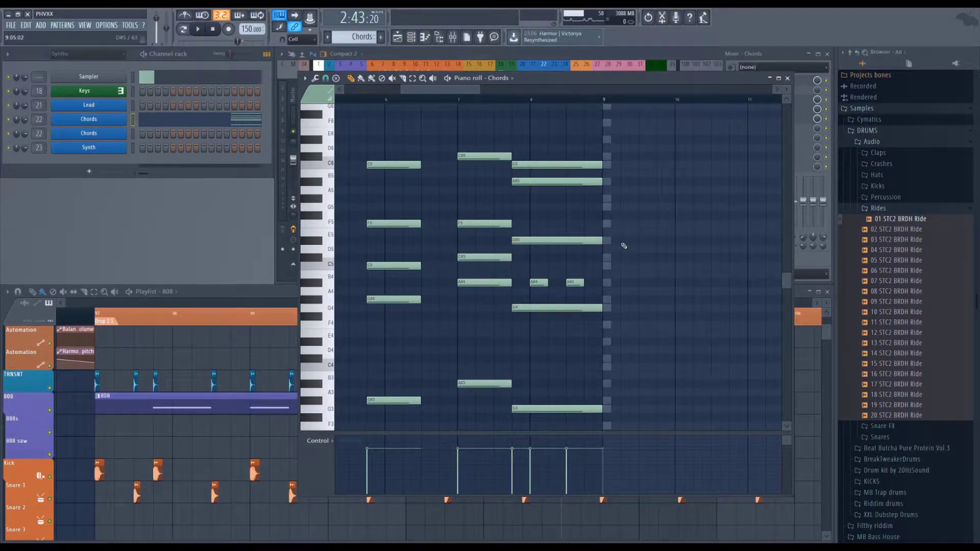
Step: Raise the last chord's D#5 by a semitone to E5 and play the progression from bar 7
drag(602, 241, 620, 241)
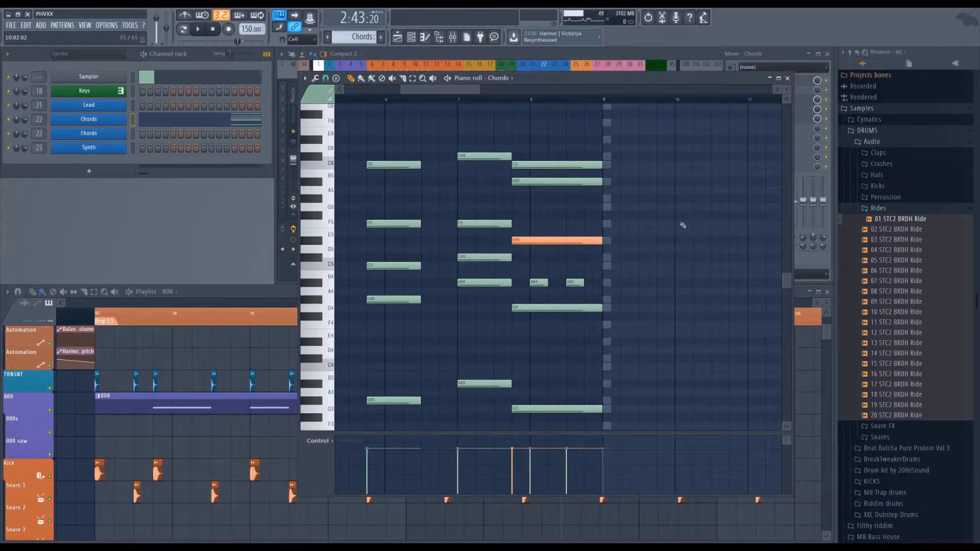
key(shift+Up)
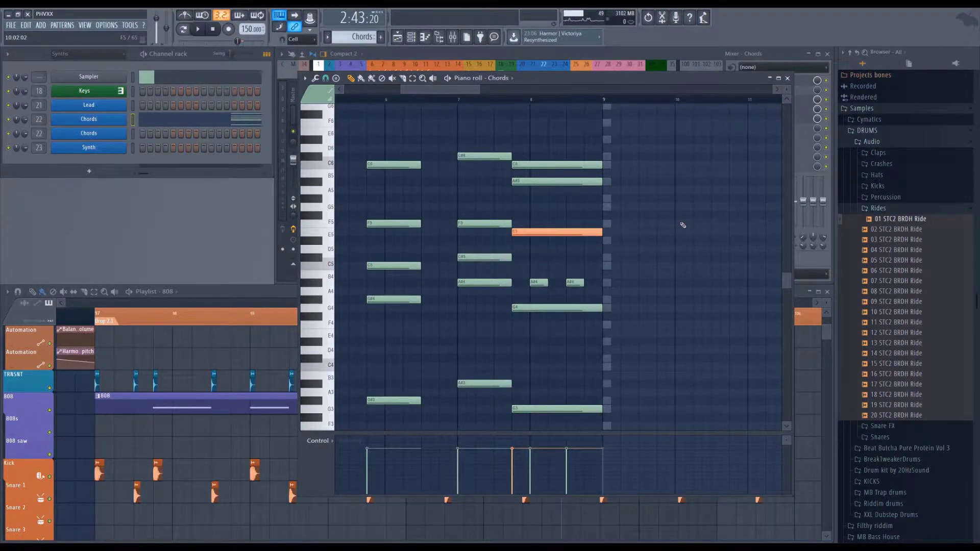
click(462, 103)
key(space)
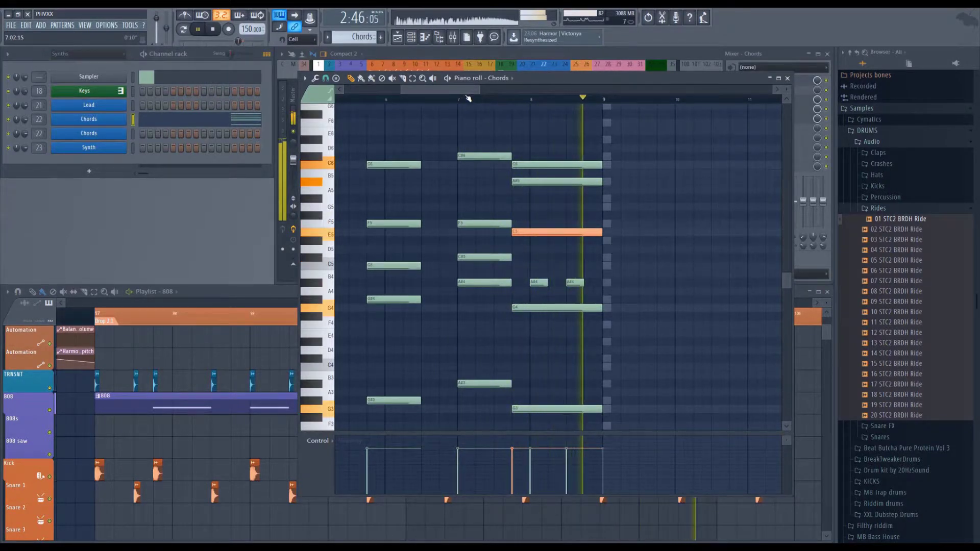
key(space)
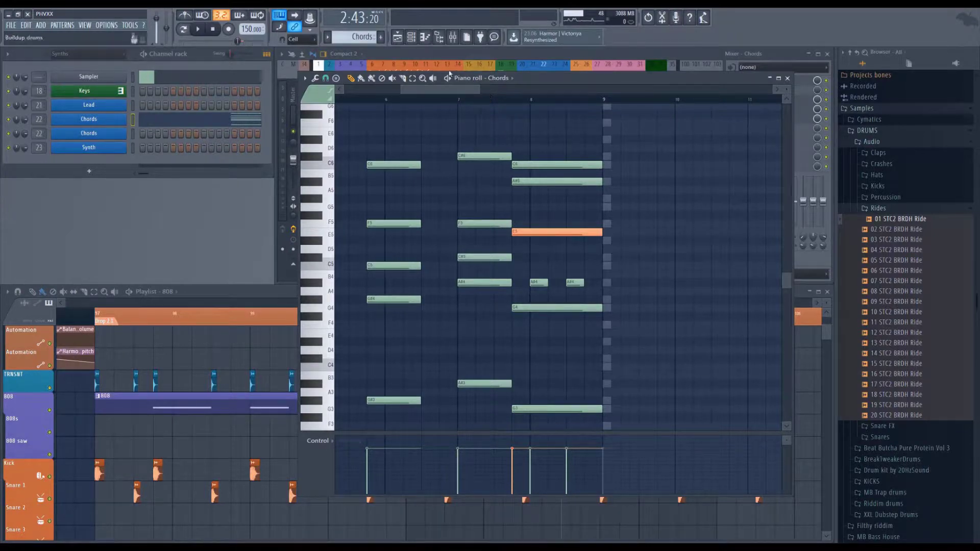
Step: Move the playback position to bar 5 of the Chords pattern, deselect the notes and close the piano roll
scroll(431, 98, down, 5)
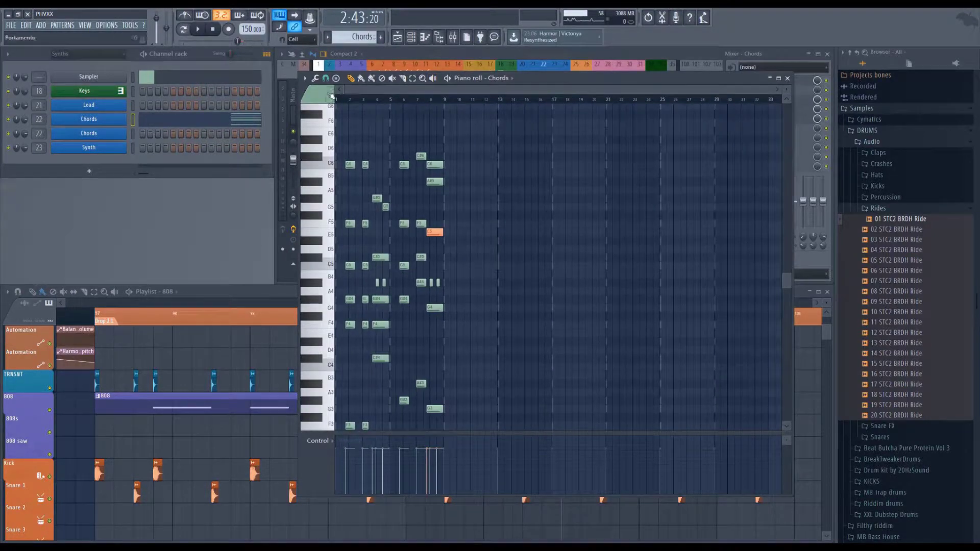
scroll(602, 122, up, 5)
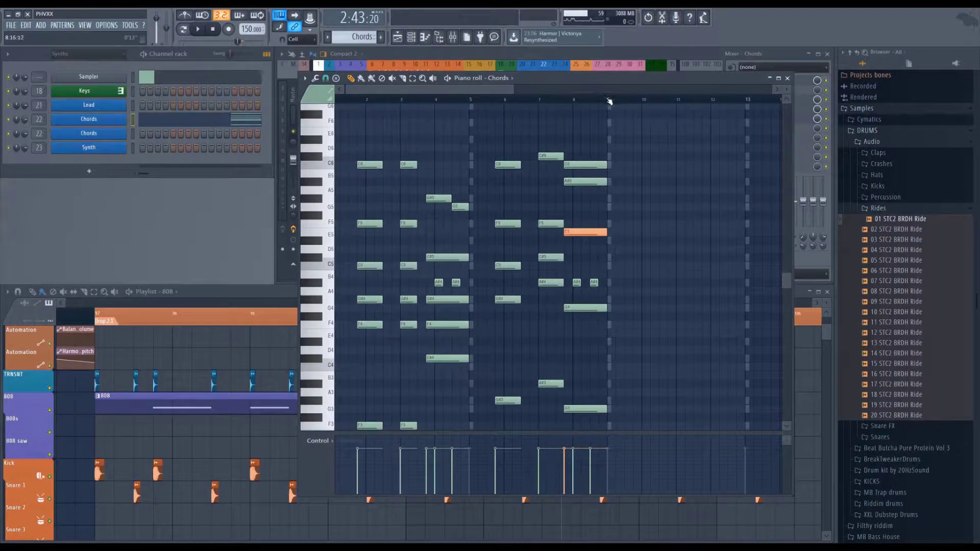
drag(609, 101, 472, 102)
key(ctrl+d)
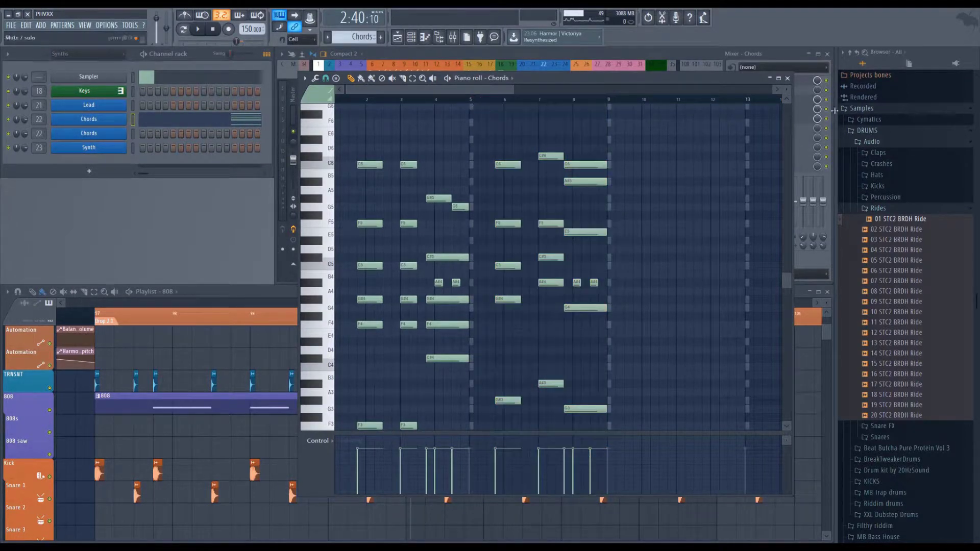
click(788, 78)
Step: Play the Drop 2.1 arrangement from bar 97 in the playlist
scroll(522, 317, down, 2)
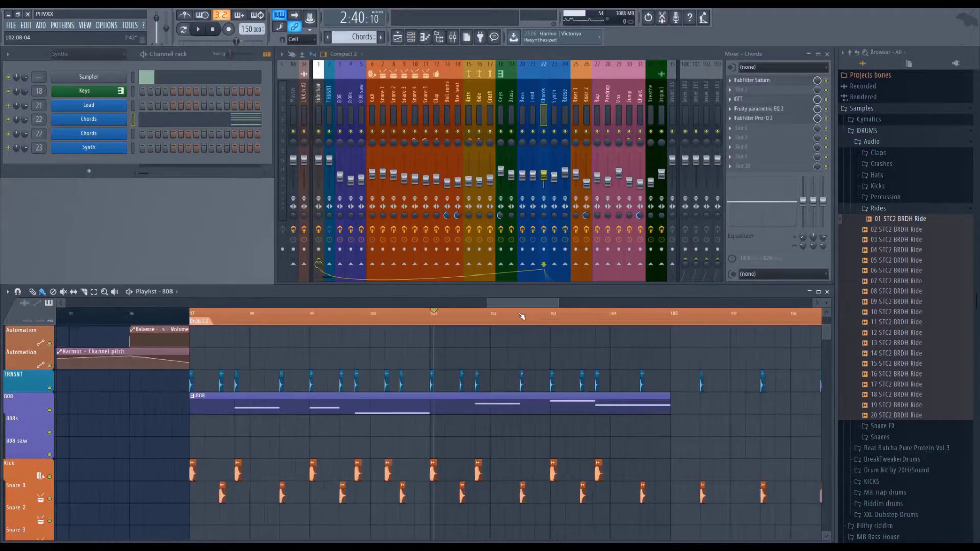
scroll(522, 317, down, 1)
key(space)
scroll(466, 331, up, 3)
scroll(472, 322, down, 5)
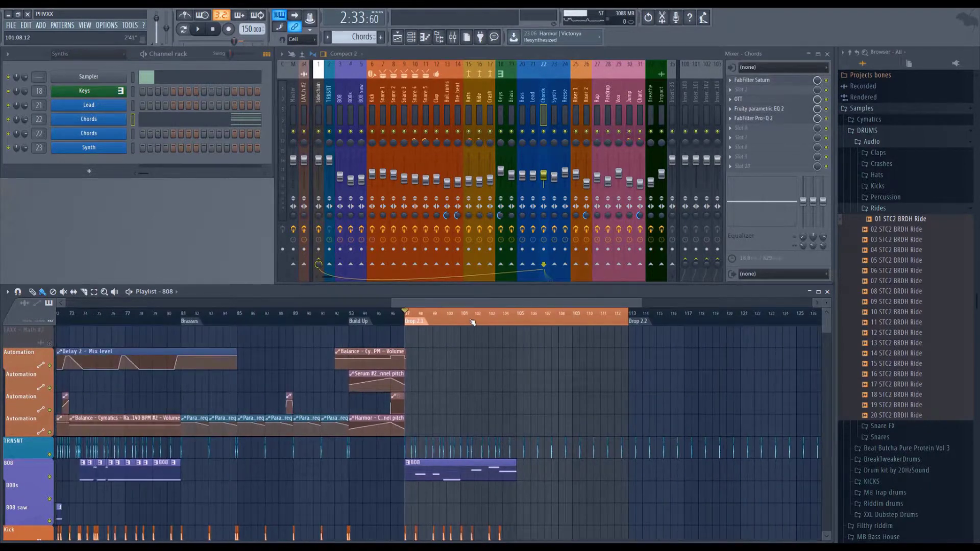
scroll(473, 322, up, 2)
key(space)
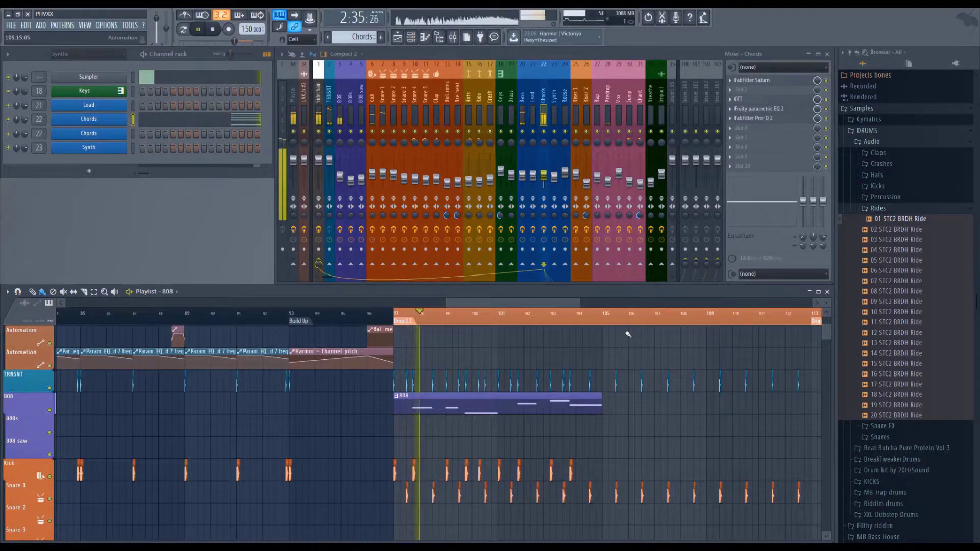
scroll(540, 319, up, 2)
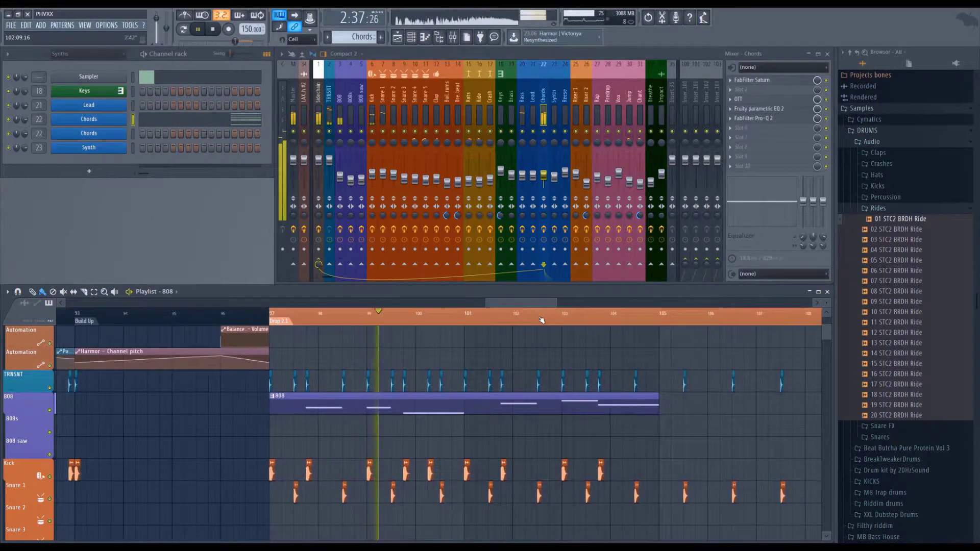
scroll(541, 321, up, 1)
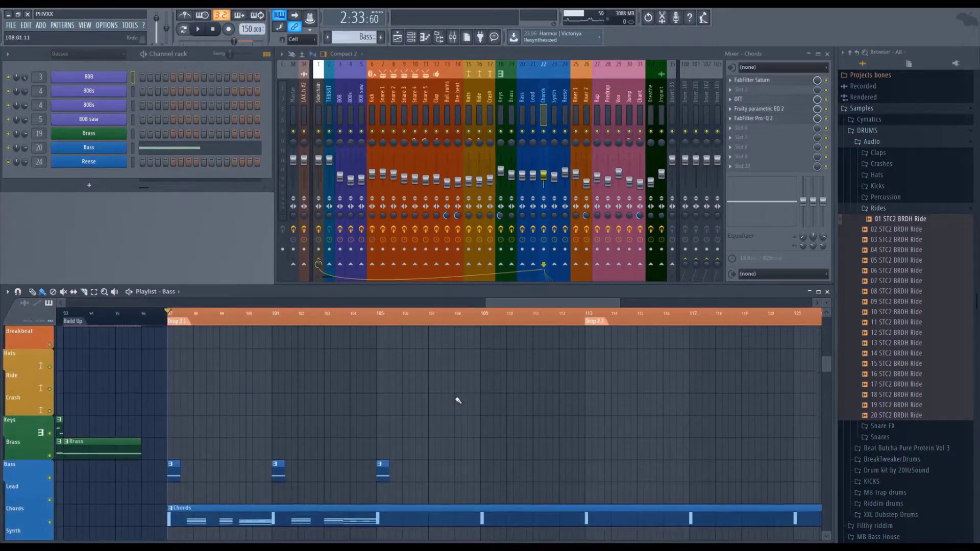
Step: Select the Bass - wt automation clip at bar 105 and set the playback position to bar 105
scroll(457, 400, up, 10)
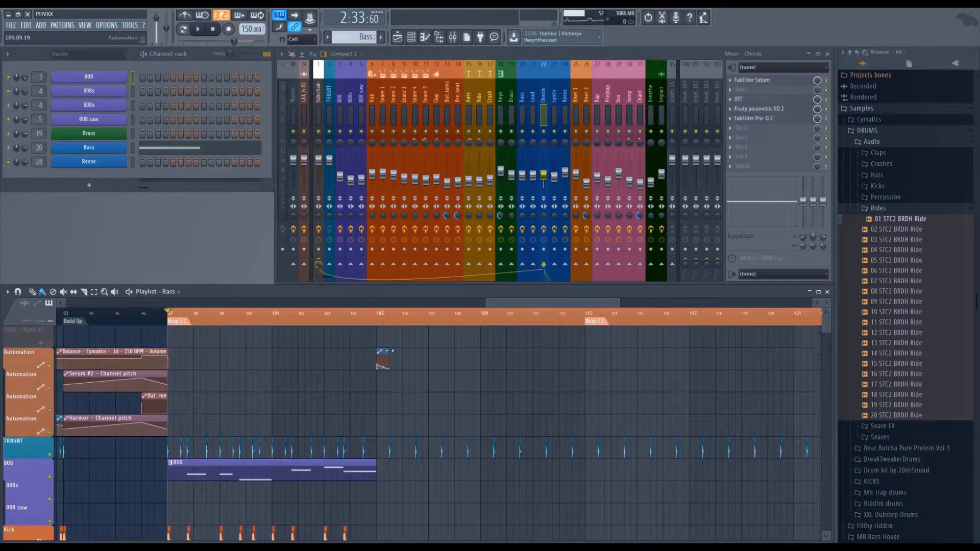
scroll(386, 325, up, 3)
scroll(387, 325, up, 5)
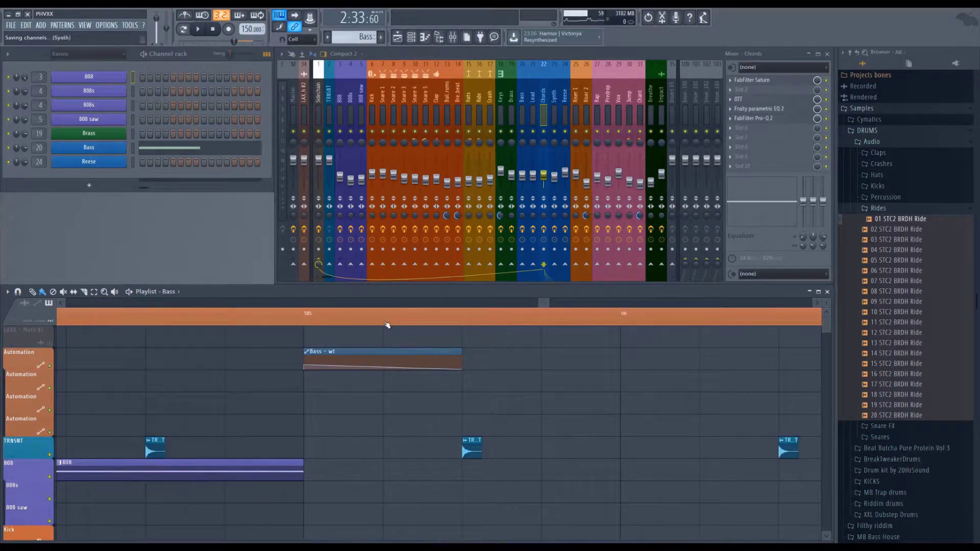
click(360, 349)
scroll(308, 313, down, 4)
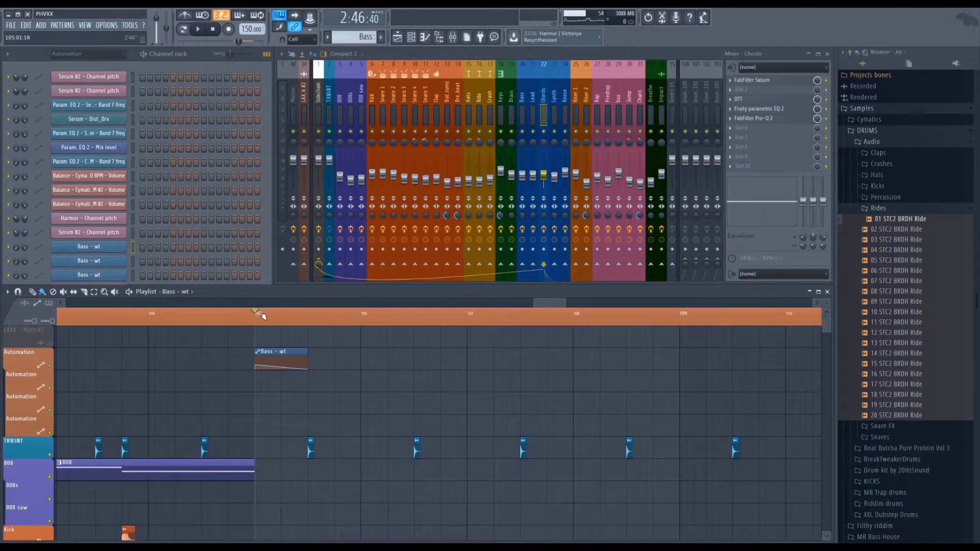
Step: Add two kick hits, at bar 105 and just before bar 106, with matching TRNSNT hits on the same beats
scroll(286, 316, down, 3)
scroll(289, 383, down, 3)
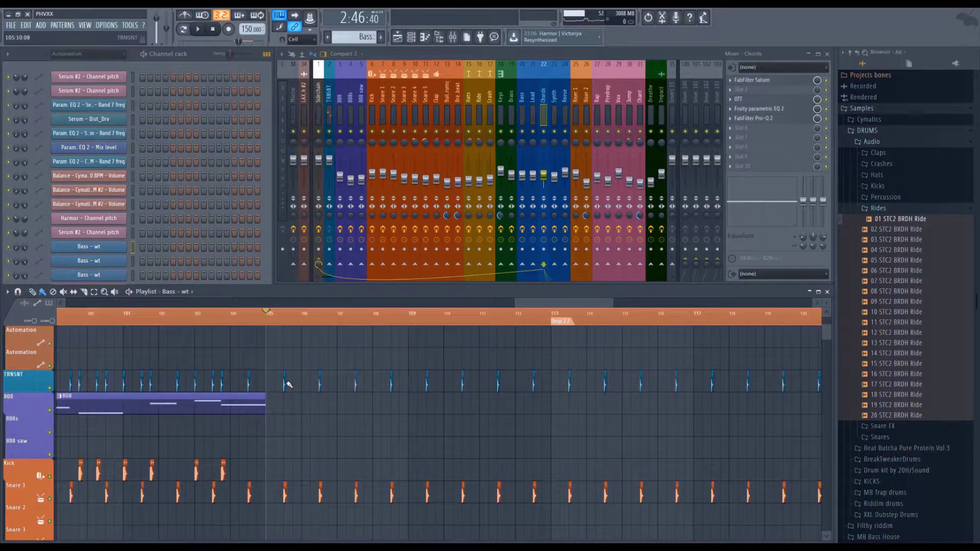
click(286, 384)
click(223, 472)
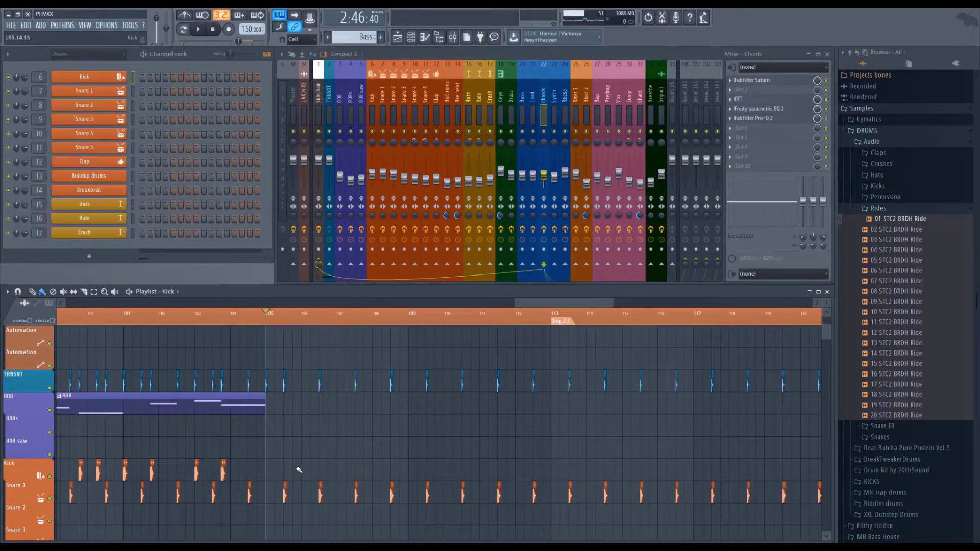
click(287, 381)
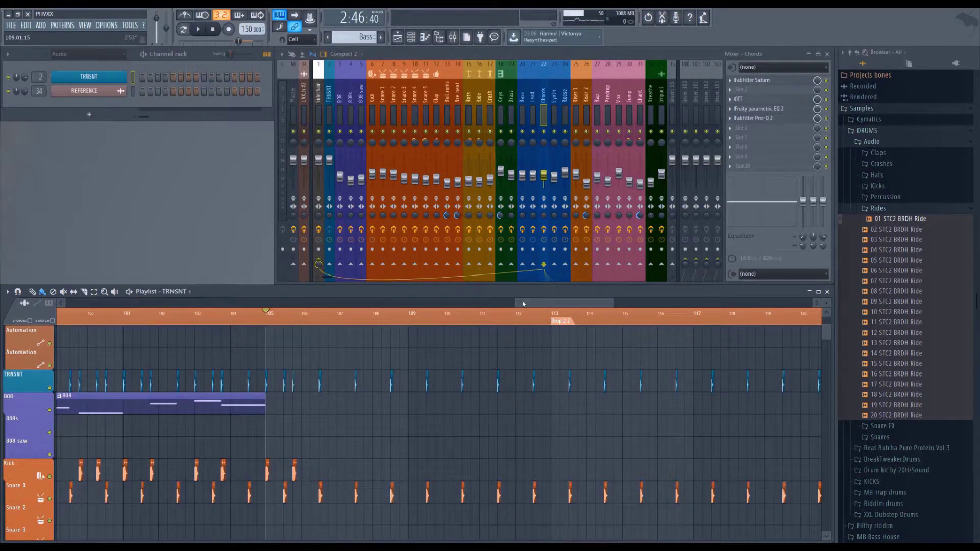
Step: Select the Chords pattern and audition the two Chords channels one after the other
scroll(473, 325, down, 4)
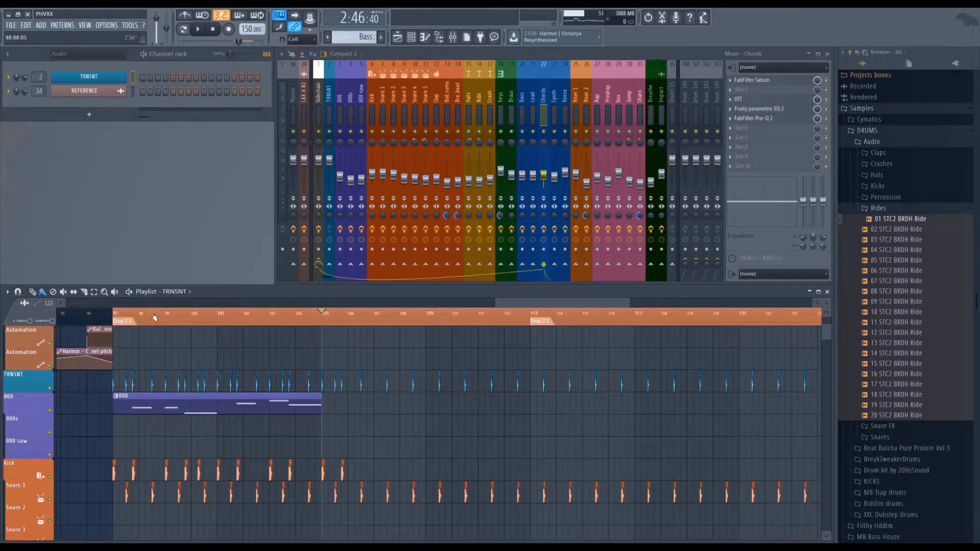
scroll(198, 322, up, 2)
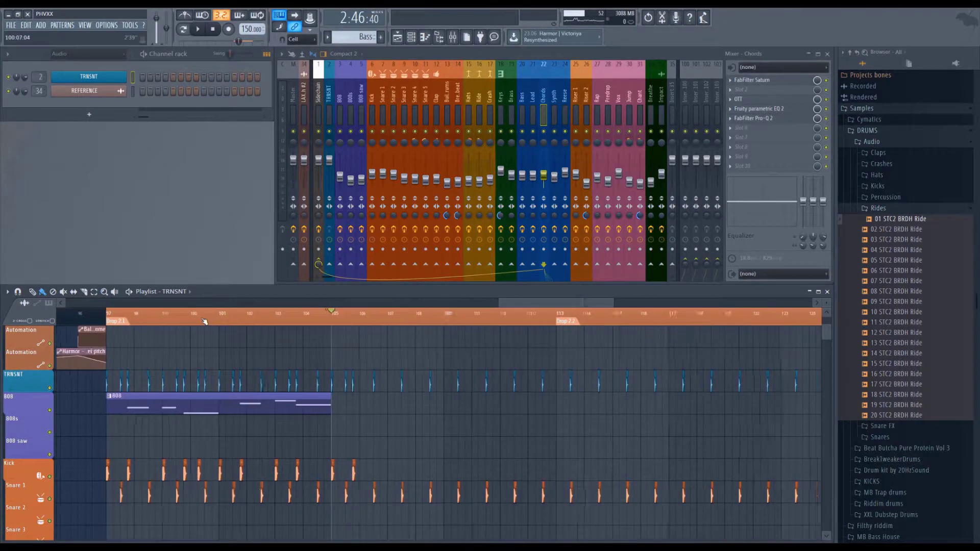
scroll(245, 420, down, 6)
click(244, 405)
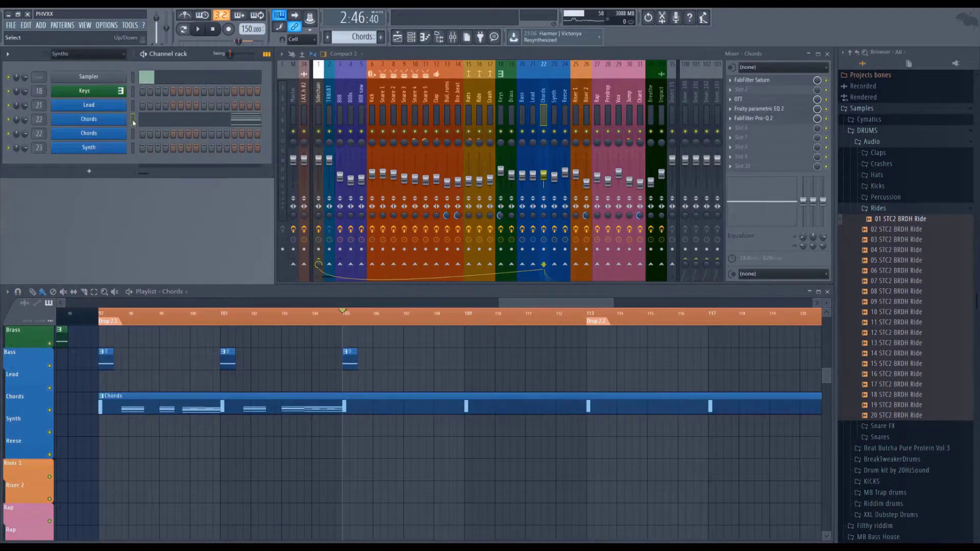
click(133, 120)
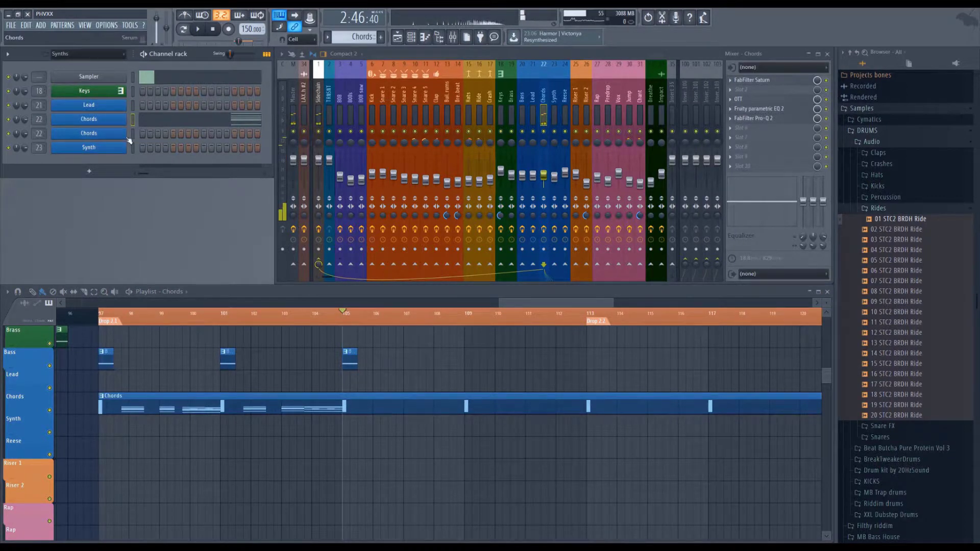
click(133, 134)
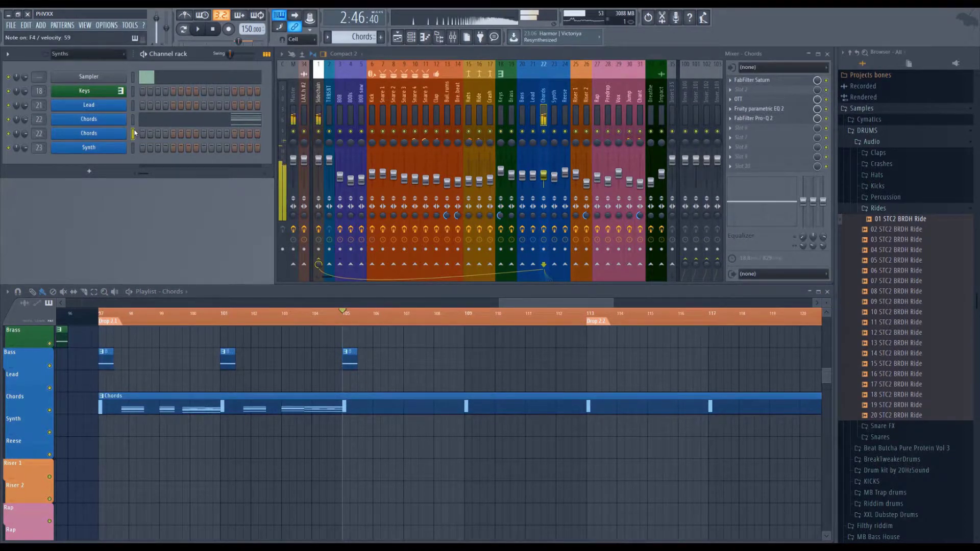
Step: Copy all notes of the Chords pattern into the second Chords channel of a new pattern, Chords #2, and play it
key(F7)
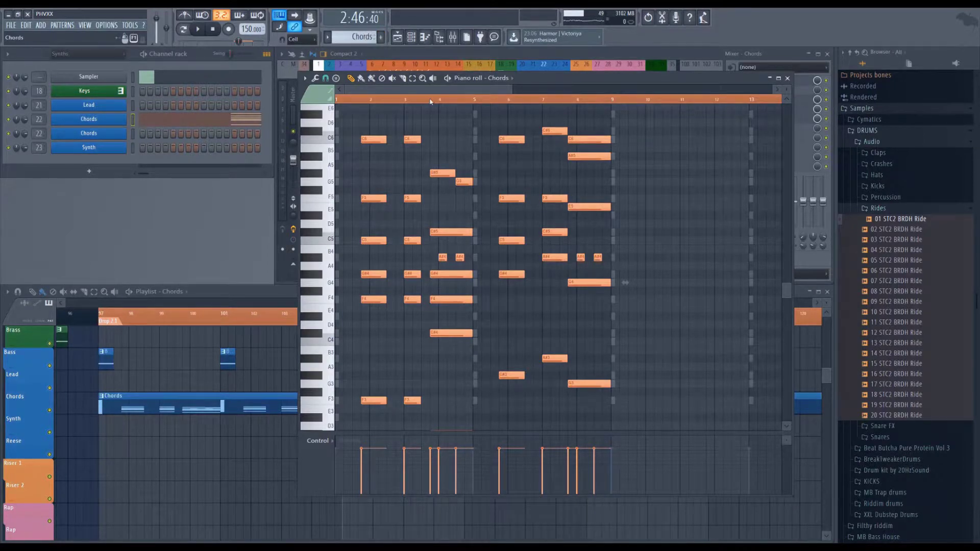
key(F4)
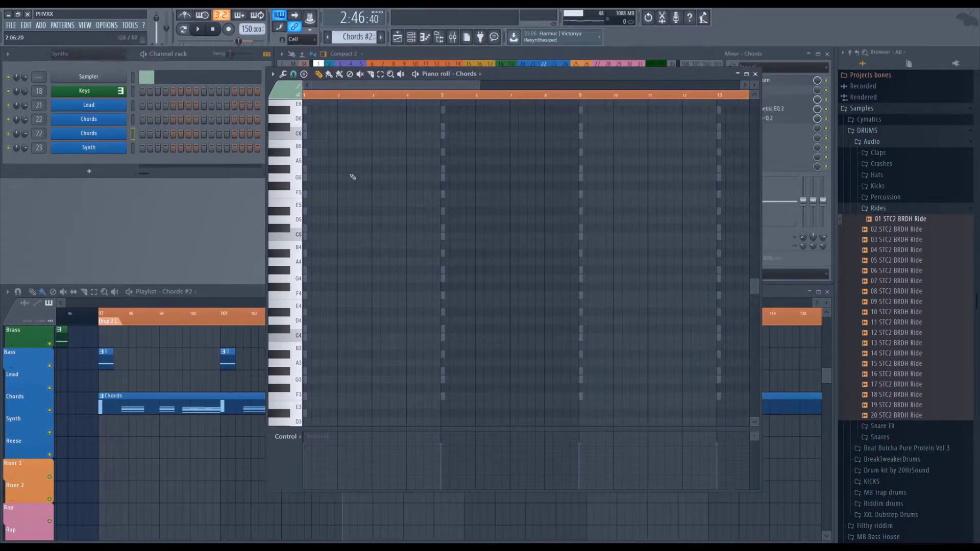
key(ctrl+v)
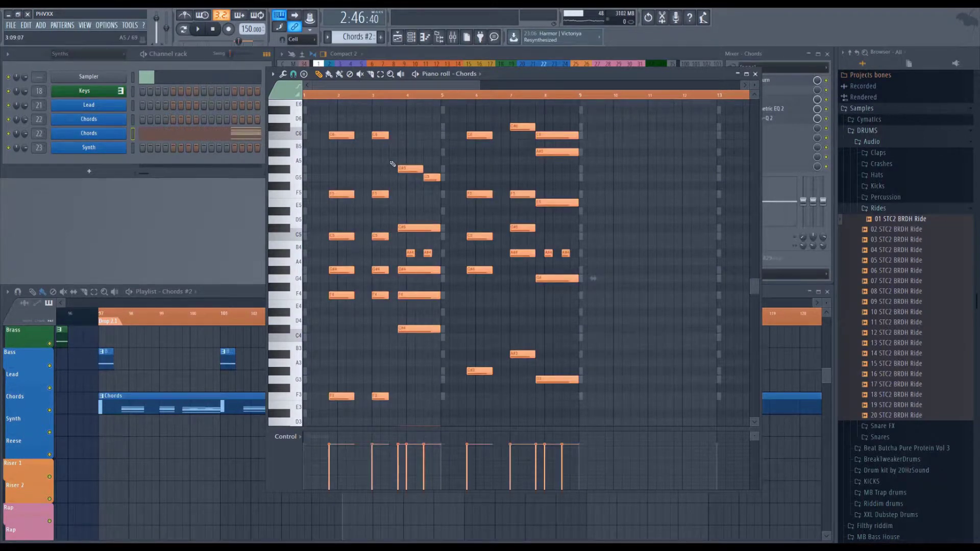
click(197, 29)
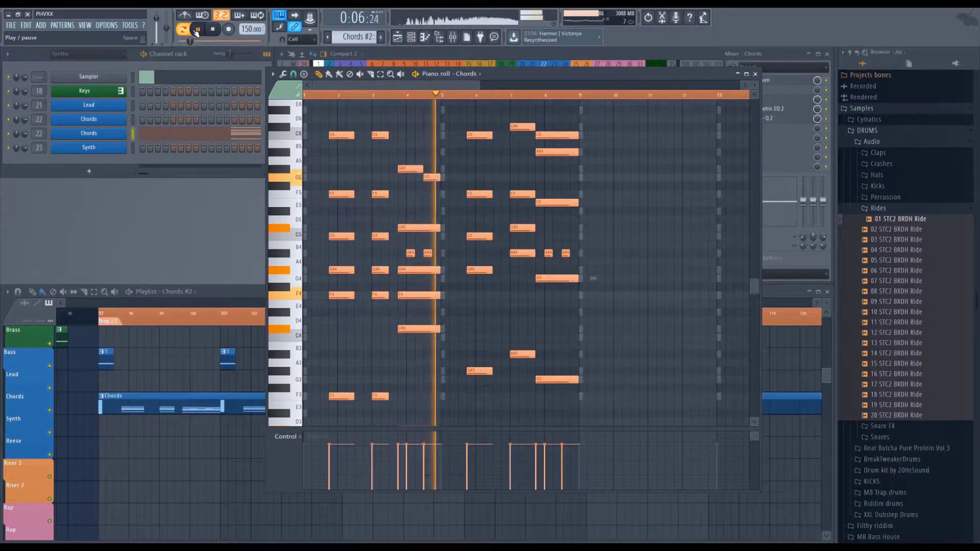
key(space)
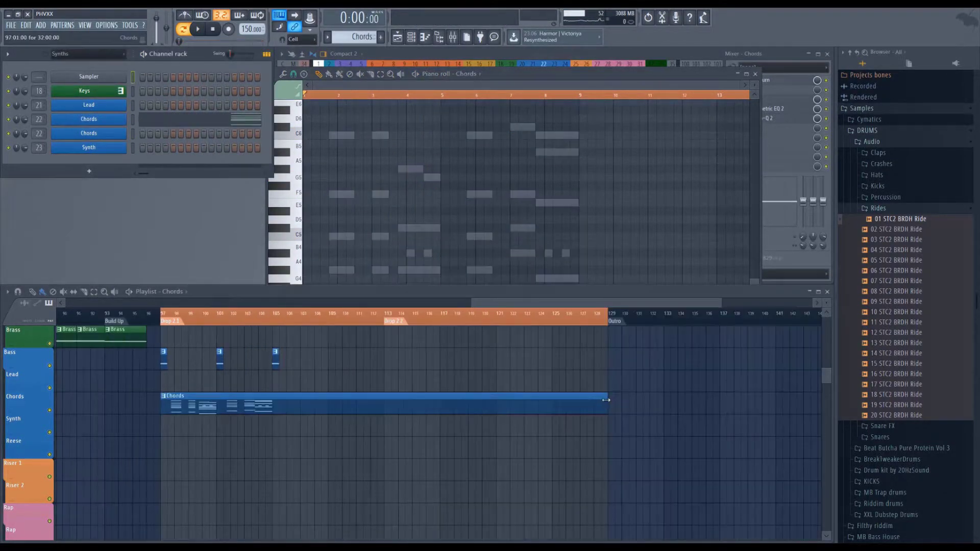
Step: Shorten the Chords clip to end at bar 105 and place a Chords #2 clip from bar 105 to bar 129
drag(608, 400, 275, 434)
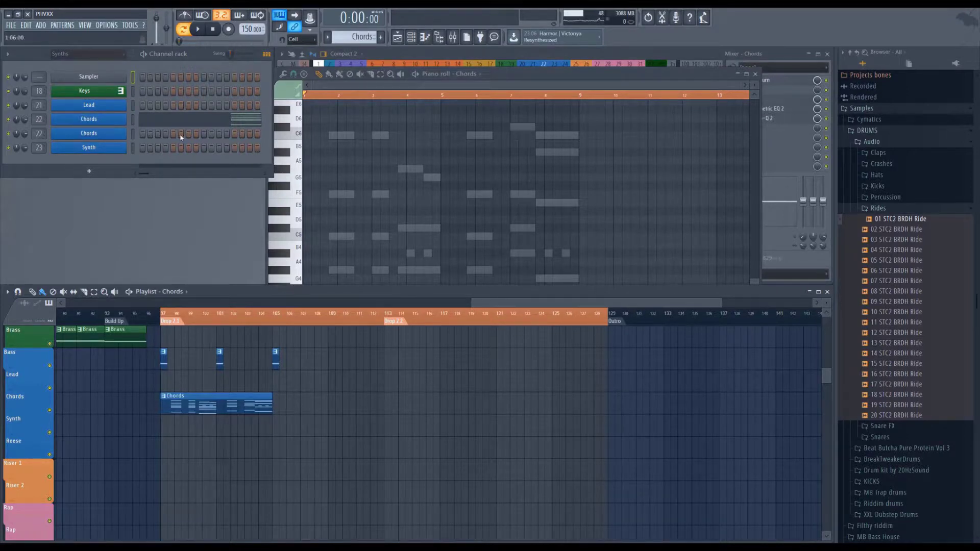
scroll(363, 43, down, 1)
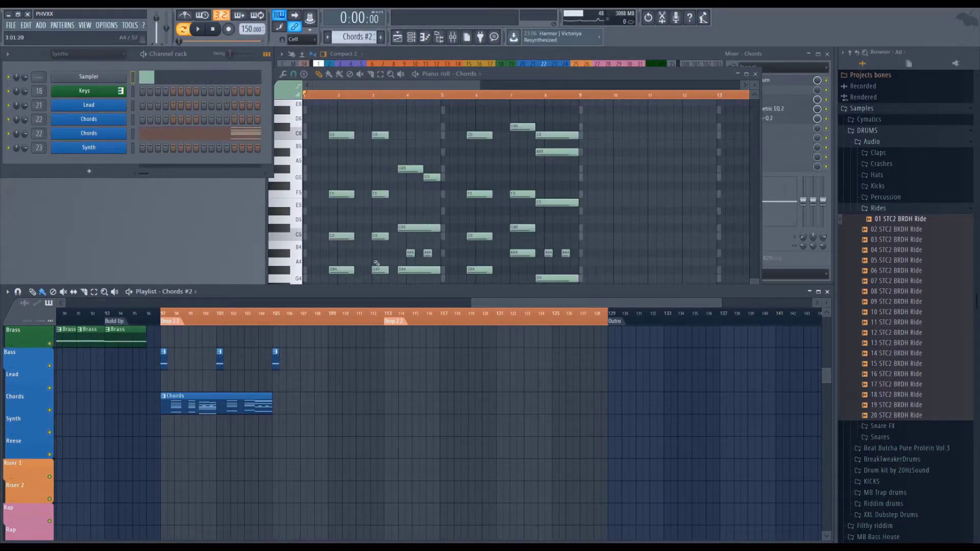
click(279, 376)
drag(278, 376, 279, 404)
drag(678, 405, 605, 405)
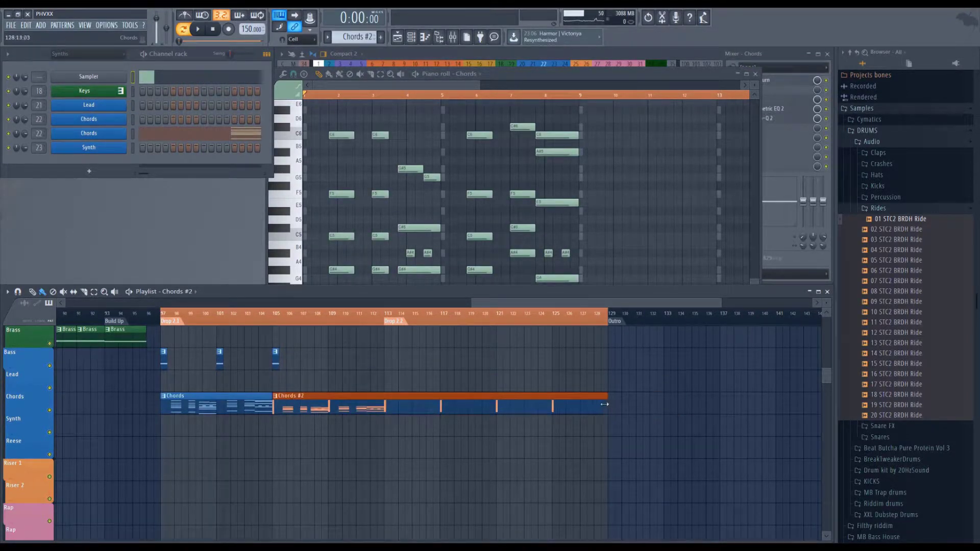
Step: Switch to song playback, maximize the Chords #2 piano roll and play the progression from bar 105
key(l)
key(F7)
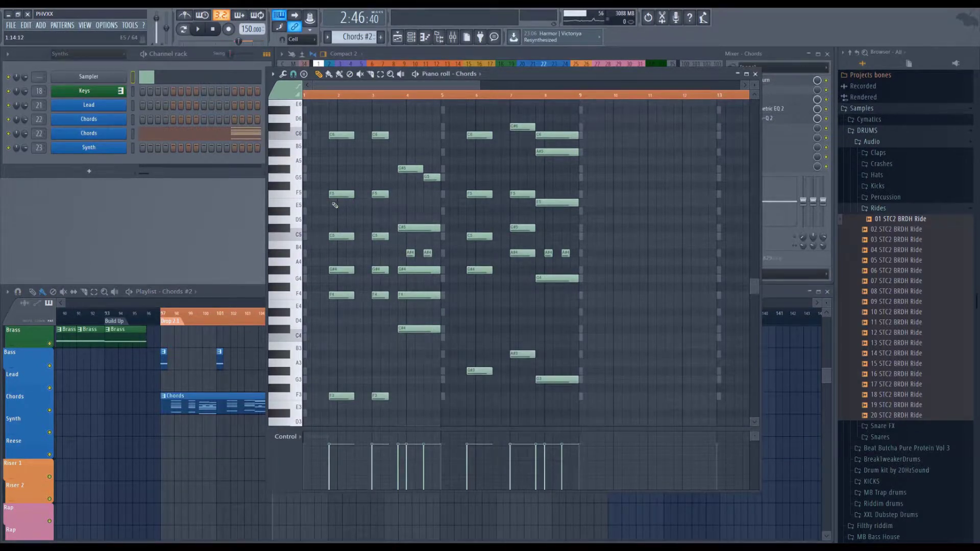
scroll(550, 124, down, 1)
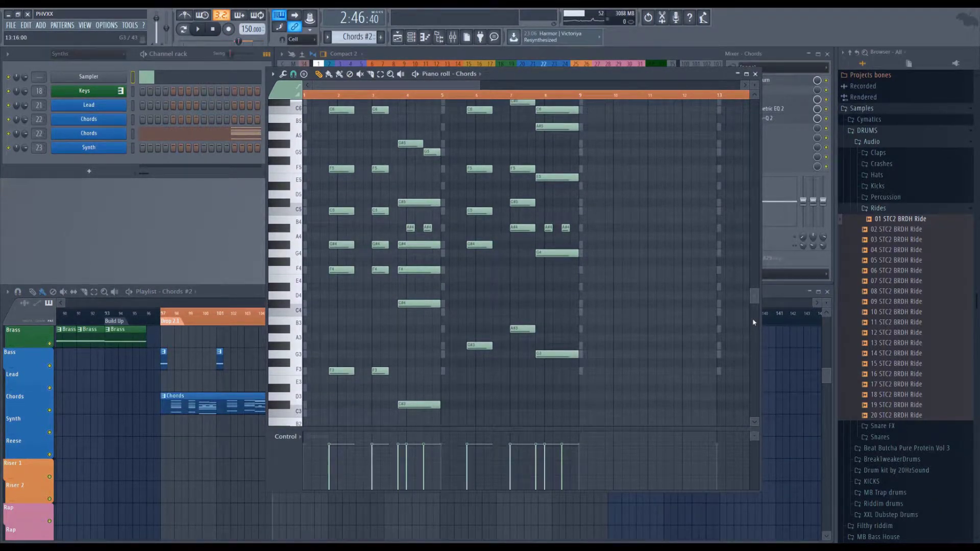
click(746, 74)
key(space)
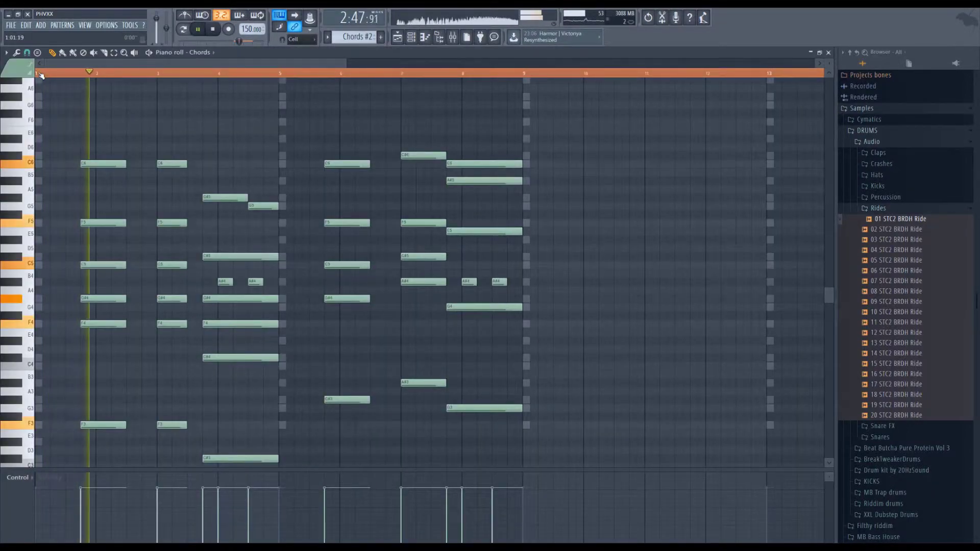
scroll(136, 220, down, 1)
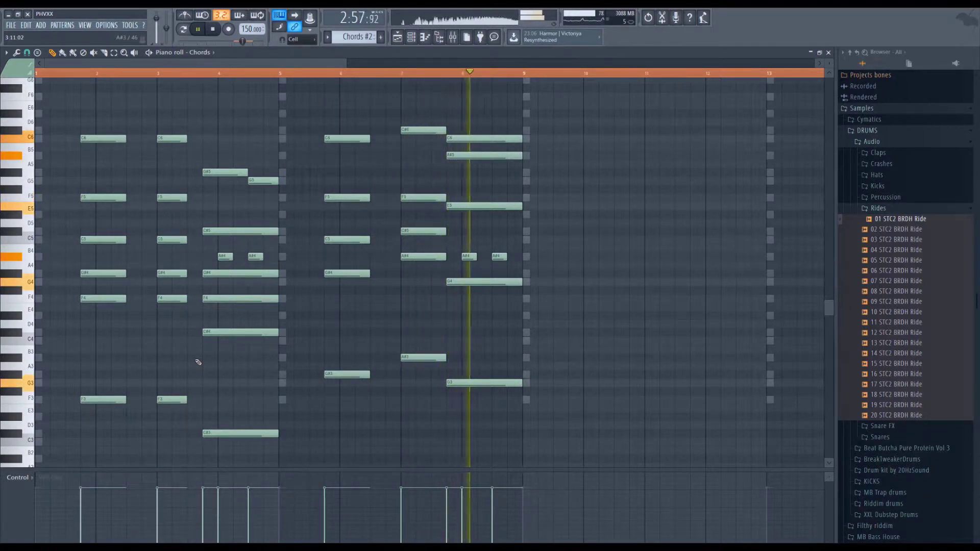
key(space)
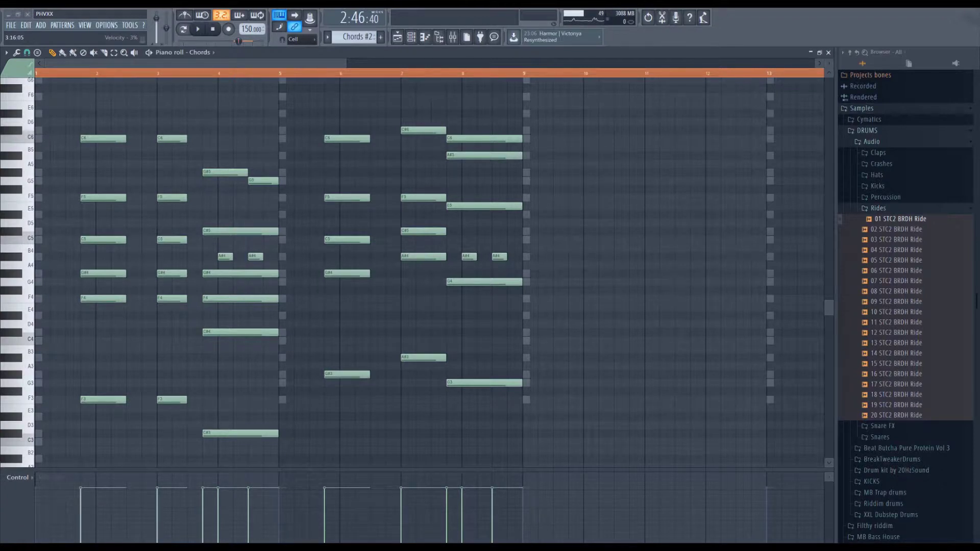
Step: Lengthen all notes of the first chord in Chords #2 to one full bar and play the result
drag(118, 408, 138, 145)
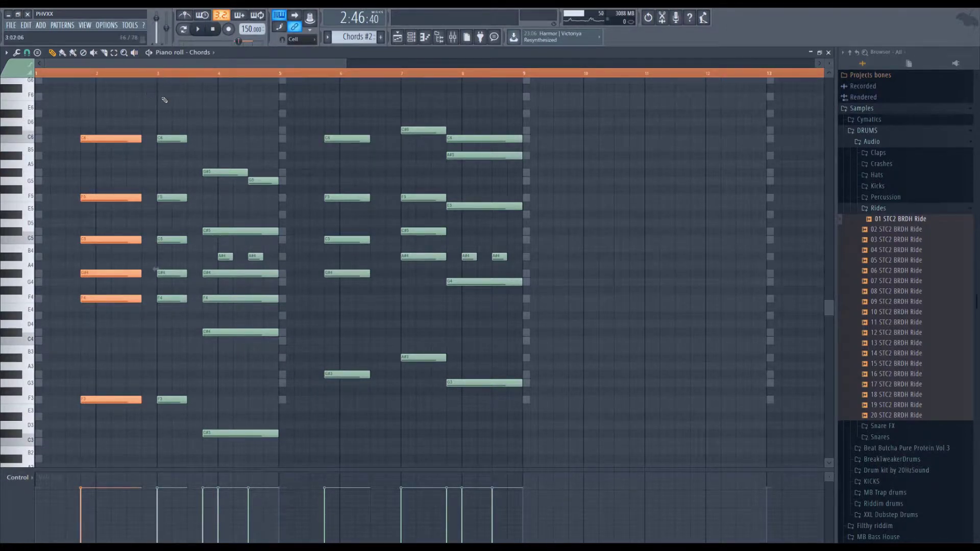
click(156, 121)
key(space)
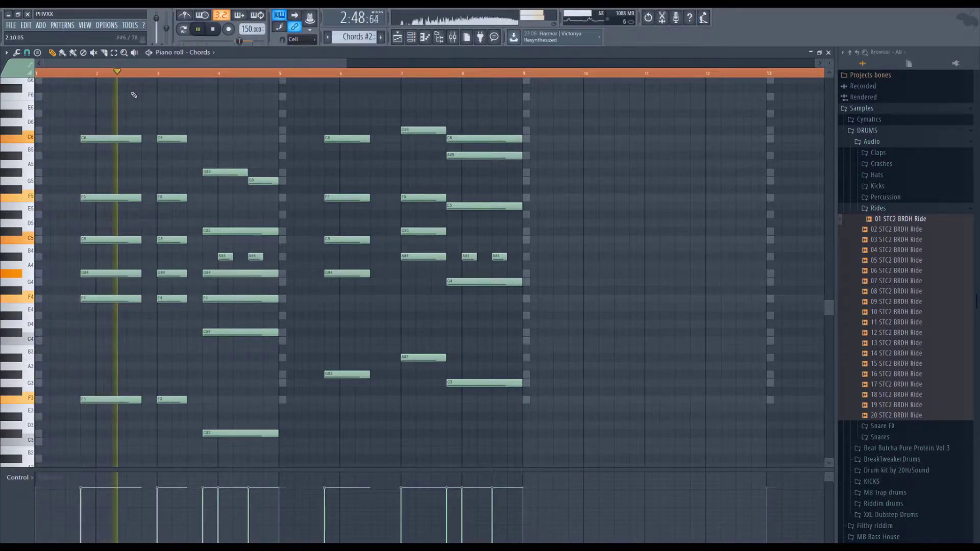
key(space)
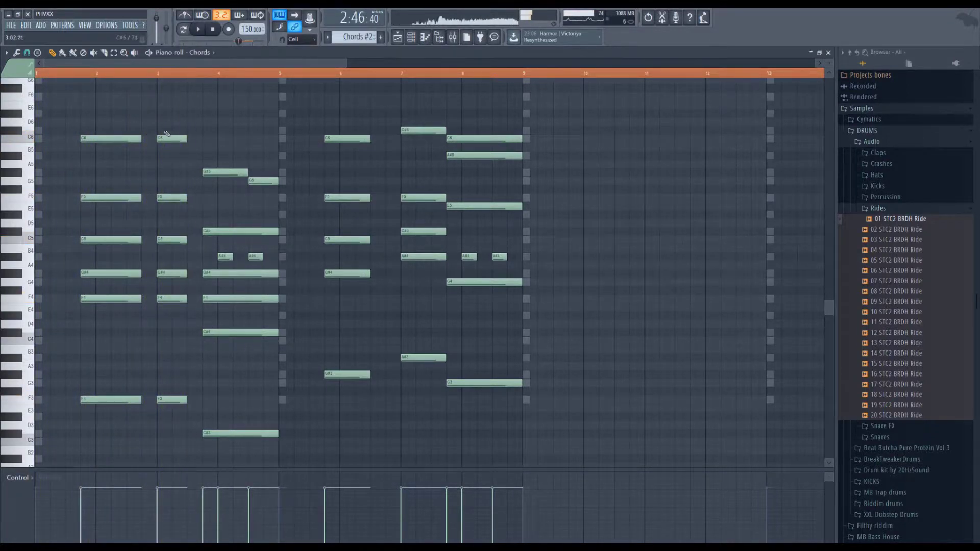
Step: Lengthen the second chord to meet the third and the bar 5 chord to one full bar, checking by playback
drag(165, 126, 202, 400)
key(space)
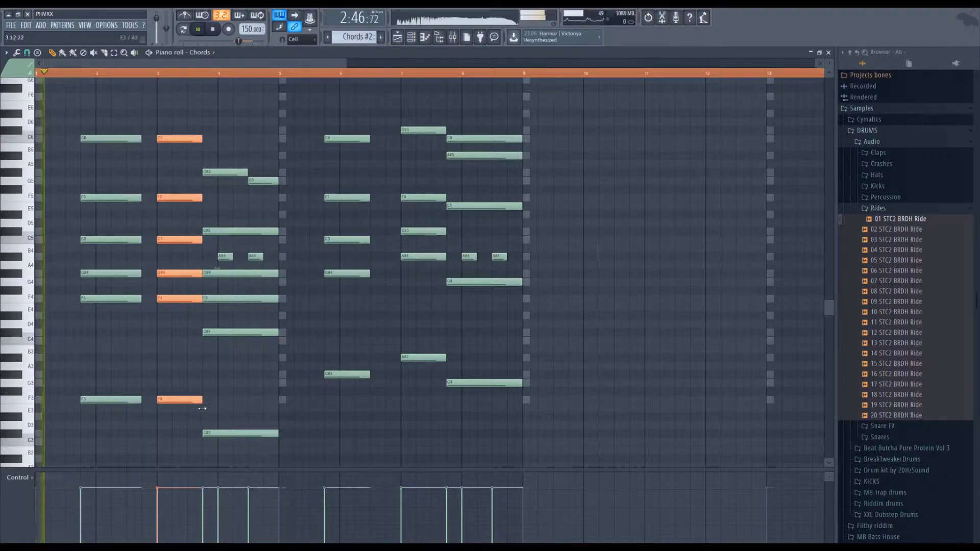
drag(345, 144, 397, 416)
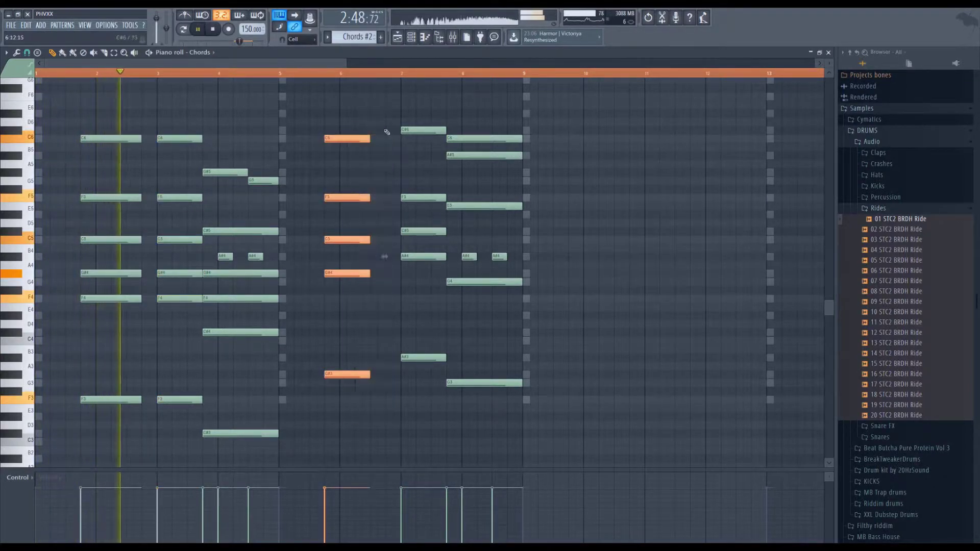
drag(367, 139, 382, 138)
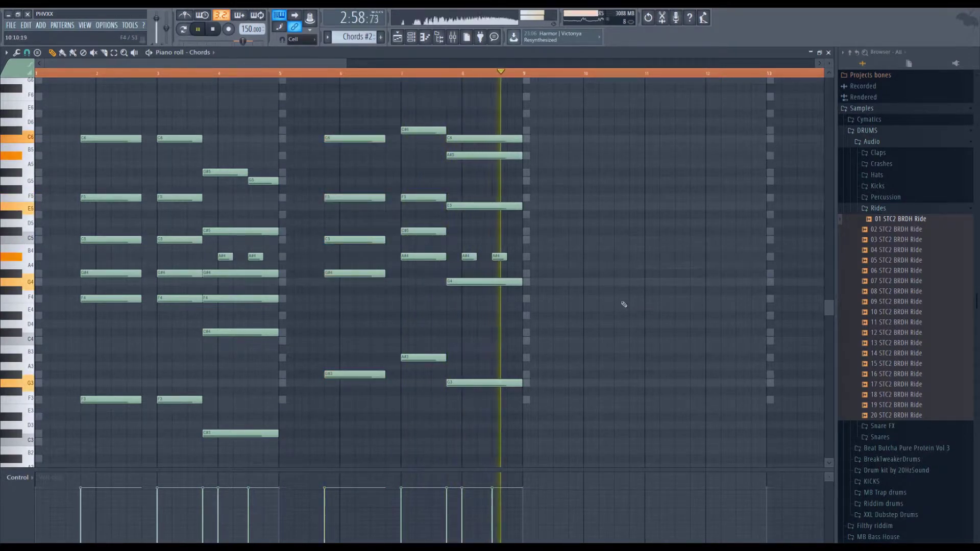
key(space)
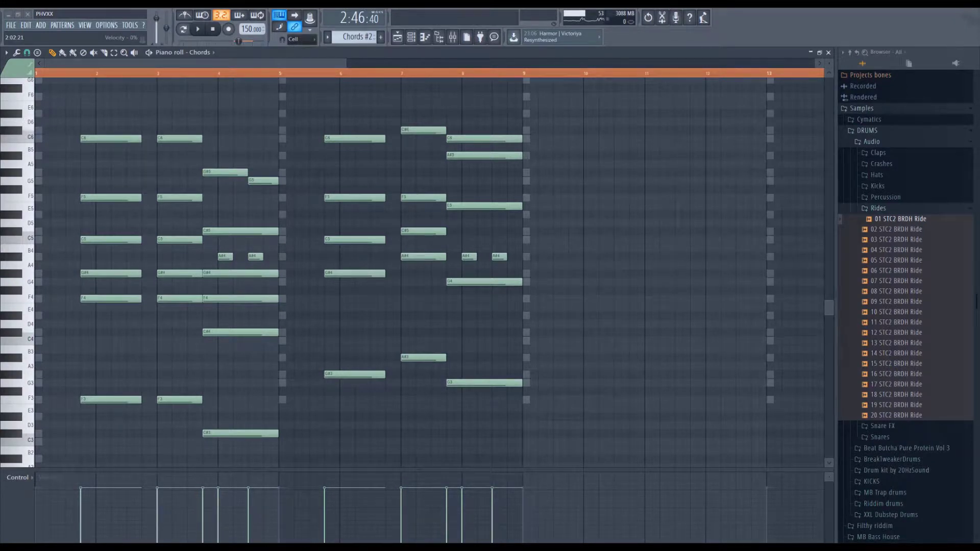
Step: Add one-beat G5 and C#6 melody notes in bars 2 and 3 of Chords #2 and play the result
click(113, 183)
drag(171, 181, 126, 181)
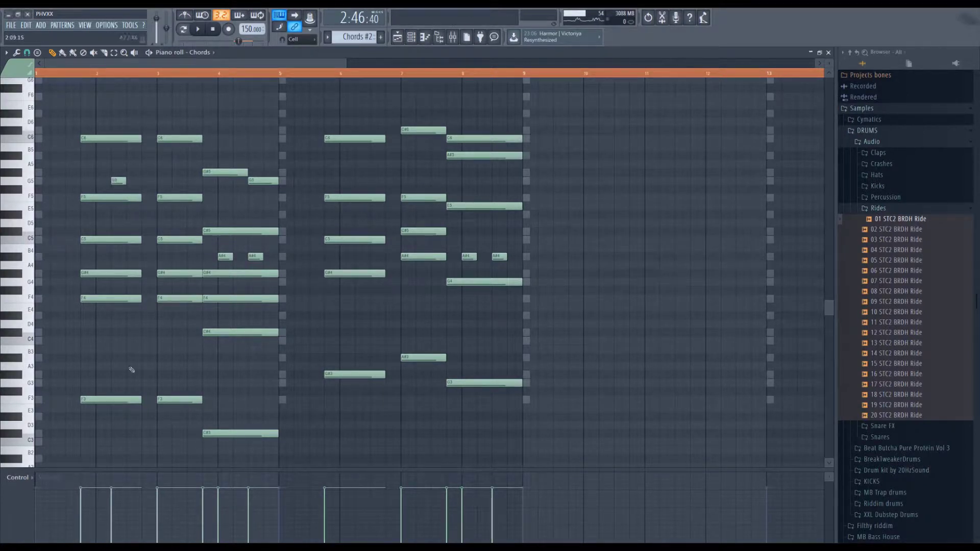
click(189, 132)
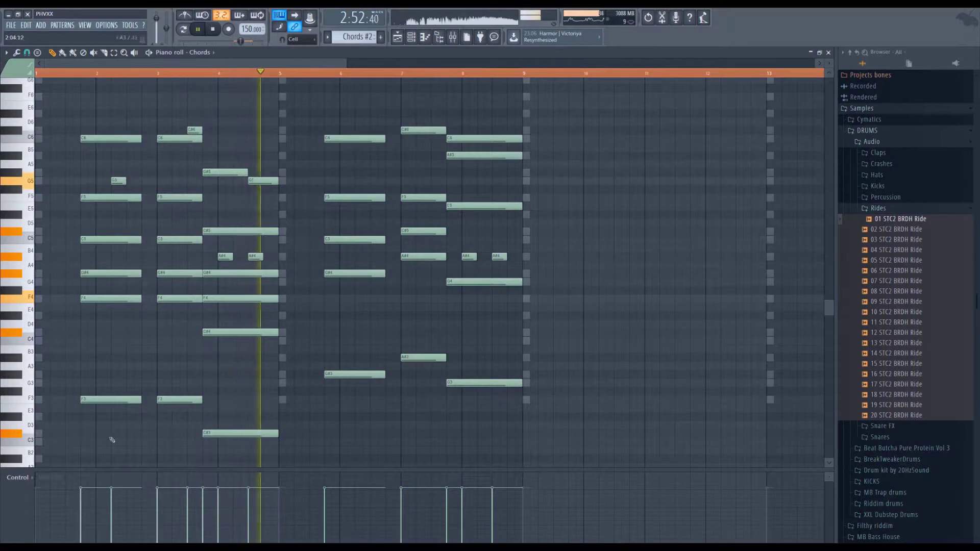
key(space)
Step: In bar 4, add one-beat A#5 and D#5 notes around the G5, shorten the G5 to one beat, and play the melody
click(222, 155)
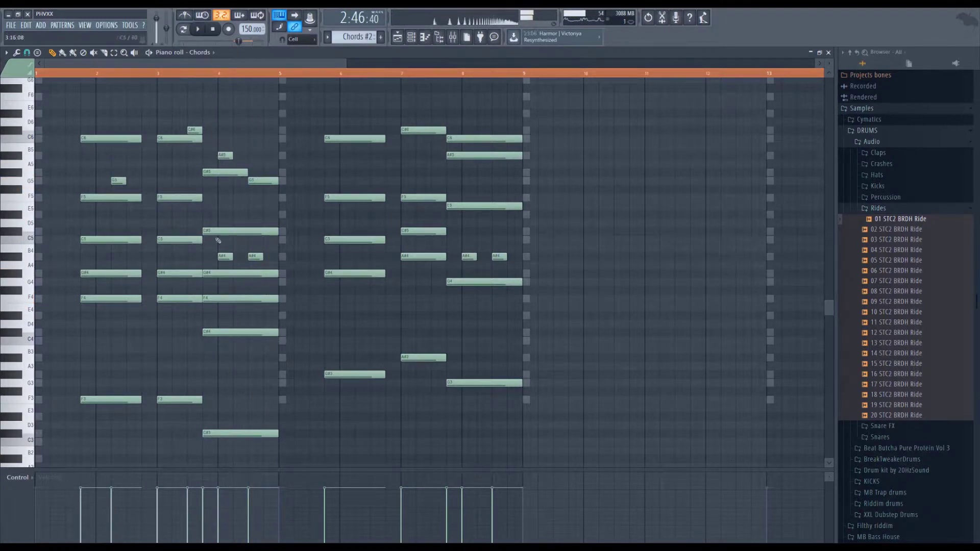
drag(278, 181, 263, 181)
click(269, 215)
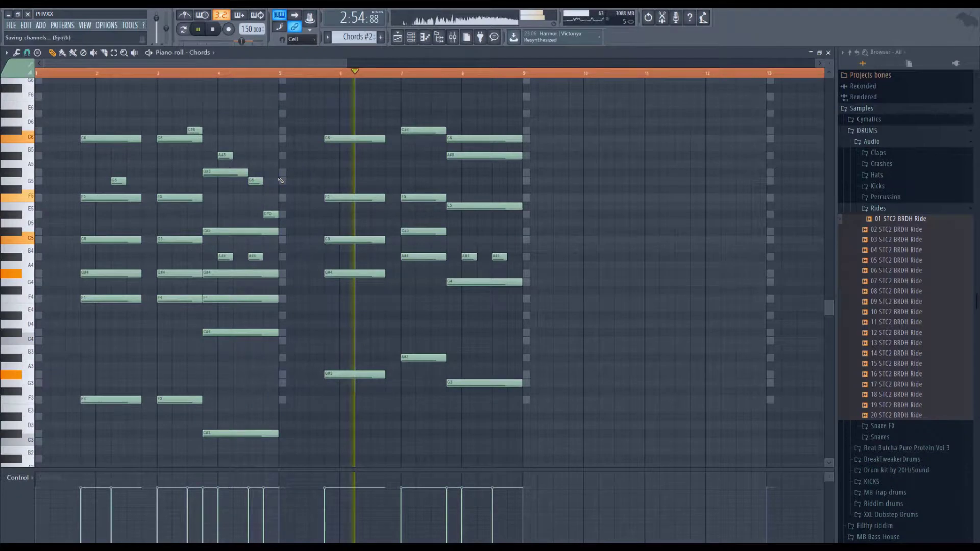
key(space)
Step: Play the arrangement from bar 105, and repeat the short Bass clips at bars 109, 113, 117, 121 and 125
scroll(305, 317, up, 3)
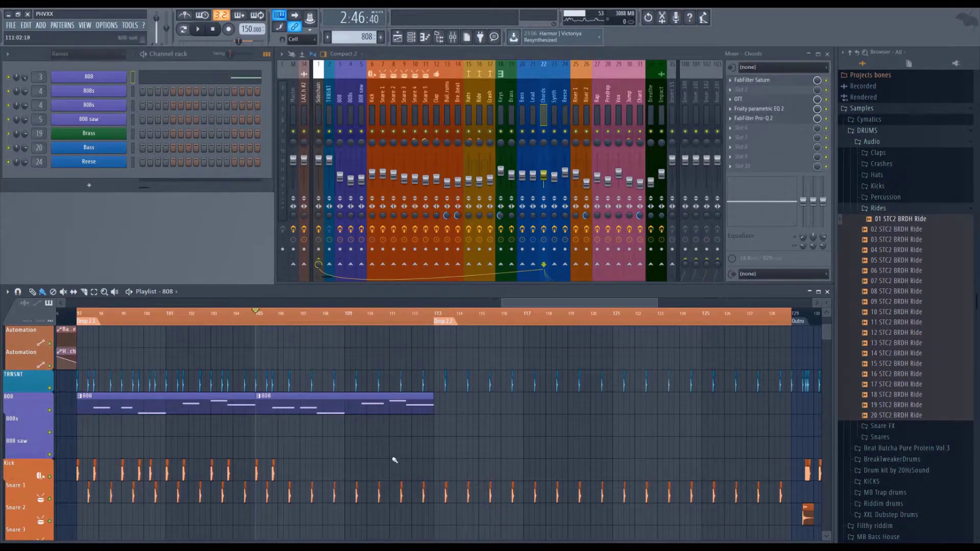
scroll(348, 461, down, 3)
key(space)
scroll(289, 384, up, 3)
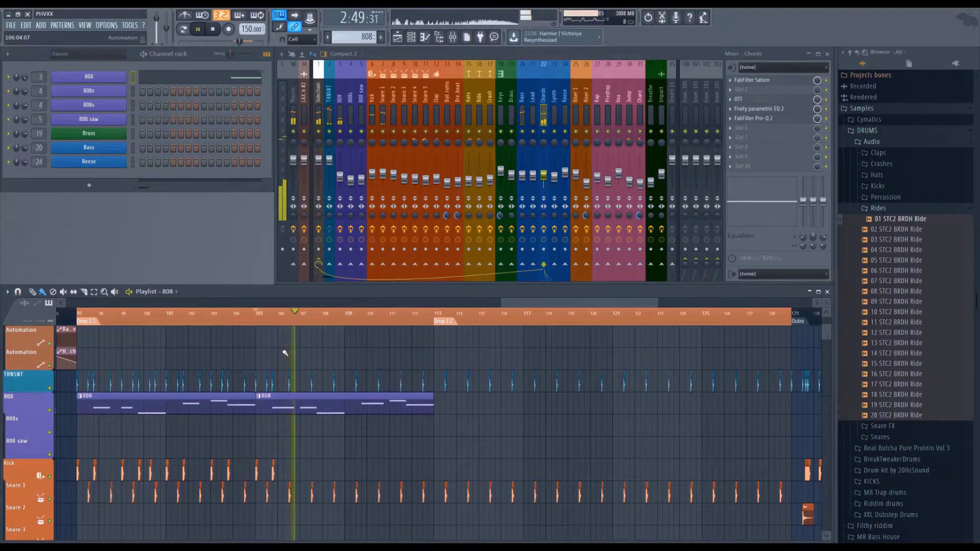
key(space)
scroll(286, 392, down, 15)
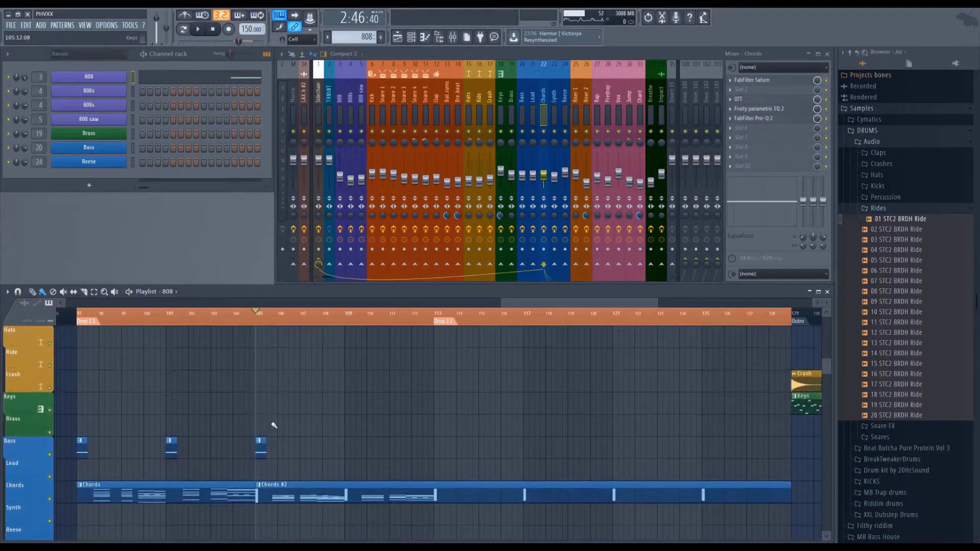
click(349, 431)
drag(377, 413, 77, 436)
key(ctrl+b)
drag(559, 436, 439, 438)
click(437, 442)
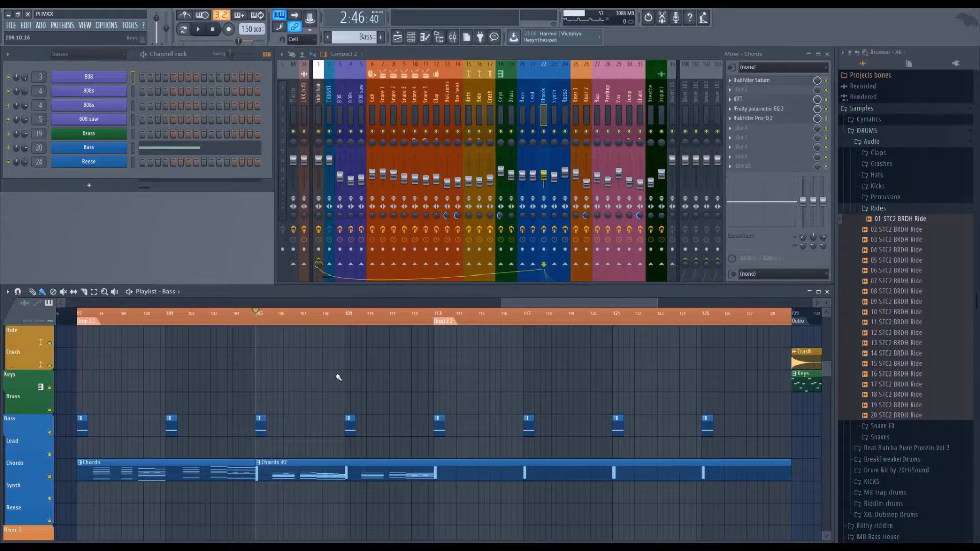
Step: Place additional Kick hits across bars 106 to 108 on the Kick track
scroll(317, 373, up, 6)
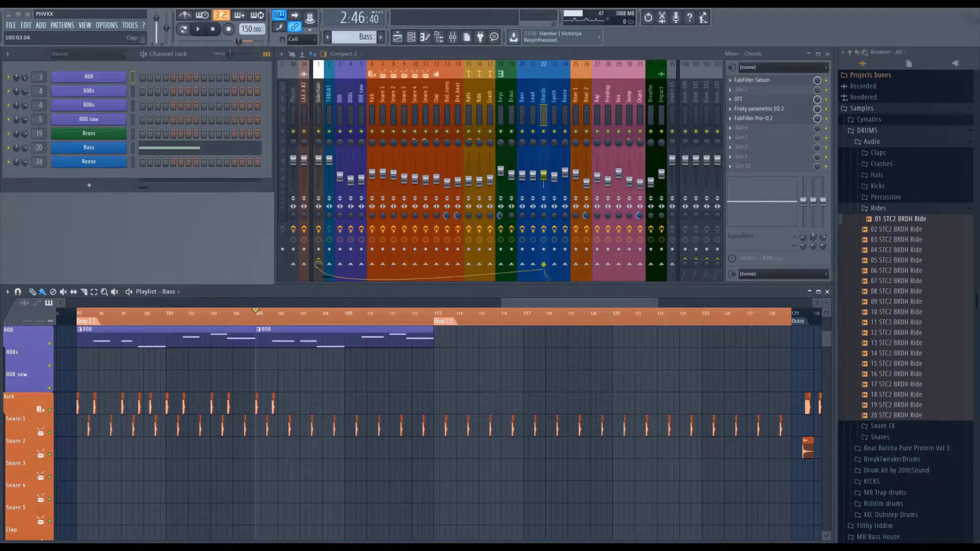
scroll(270, 432, up, 1)
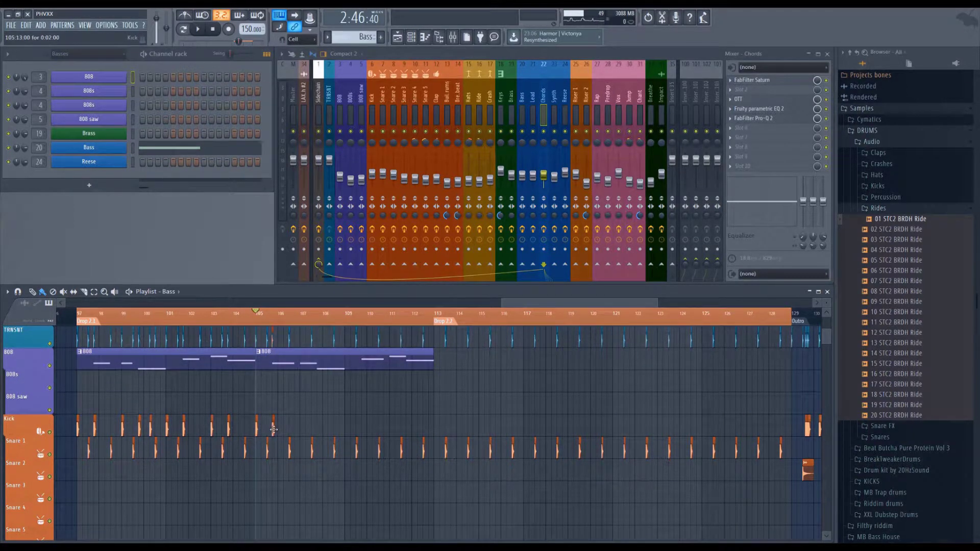
click(284, 427)
scroll(306, 419, up, 1)
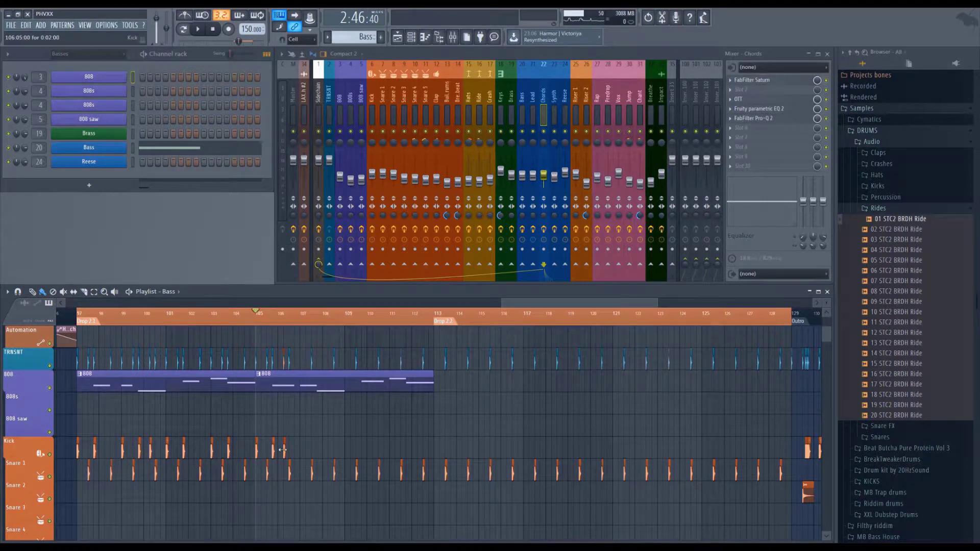
click(302, 450)
click(321, 451)
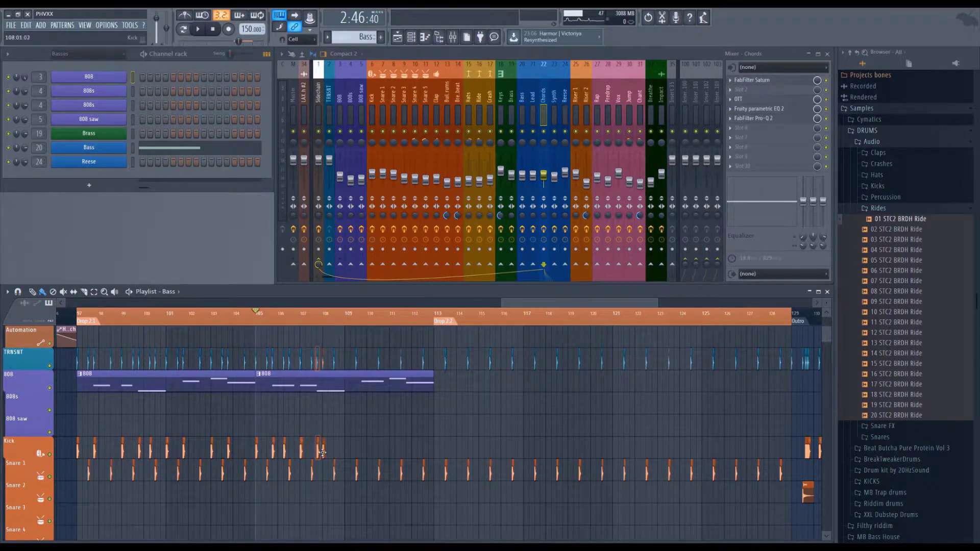
click(330, 449)
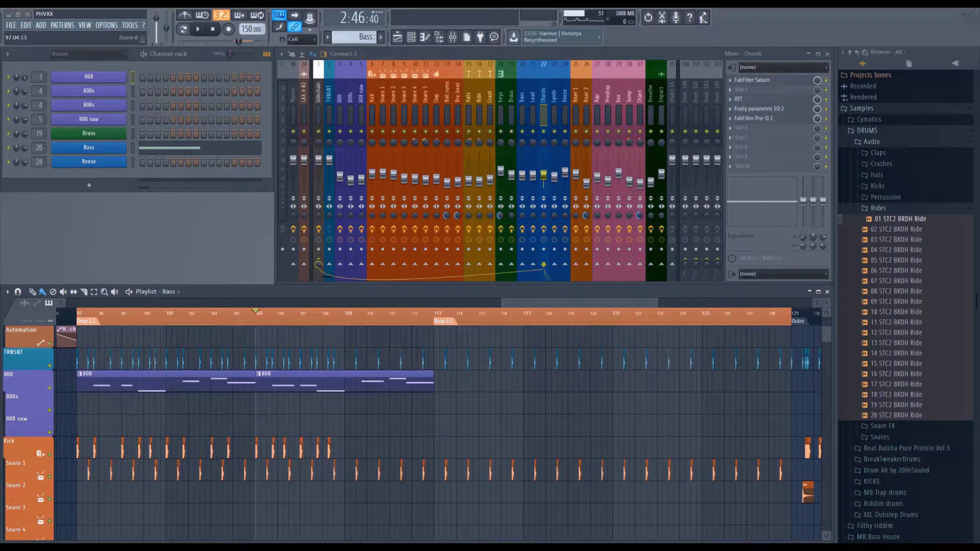
Step: Add Kick hits across bars 109 to 112 without the extra one in bar 110, and save the project
mouse_move(348, 449)
mouse_down()
mouse_move(255, 452)
mouse_move(345, 450)
mouse_up()
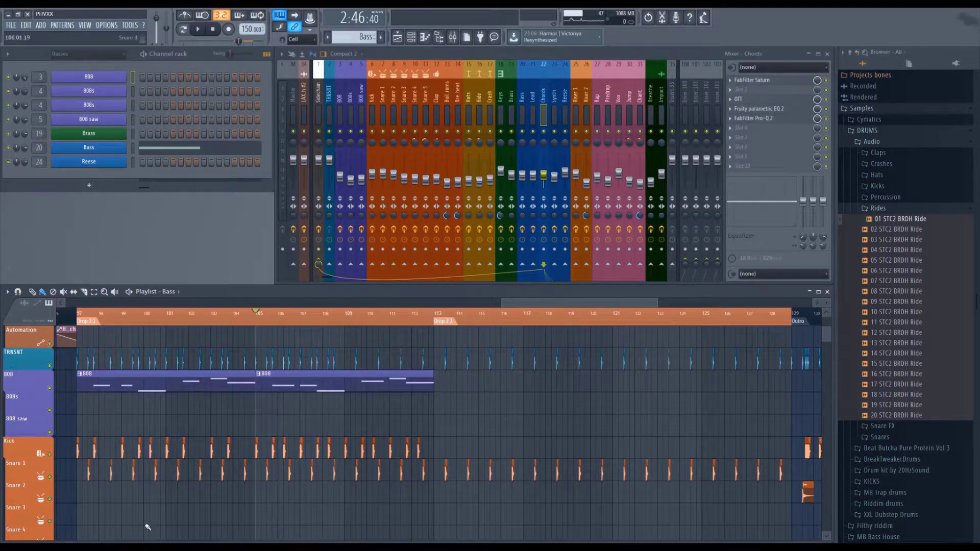
right_click(374, 448)
key(ctrl+s)
key(space)
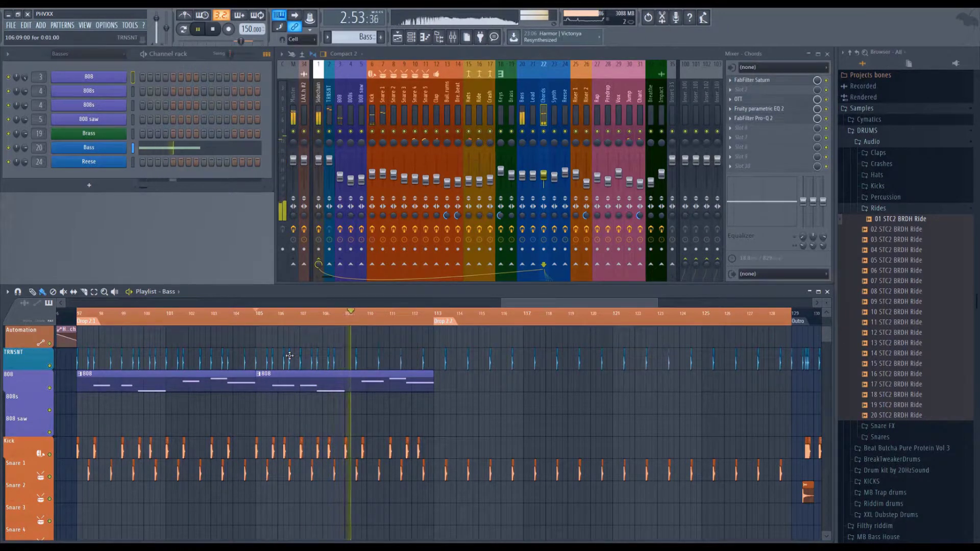
Step: Add TRNSNT hits matching the kicks in bars 109 to 112, and play the section from bar 109
click(348, 368)
scroll(376, 363, up, 3)
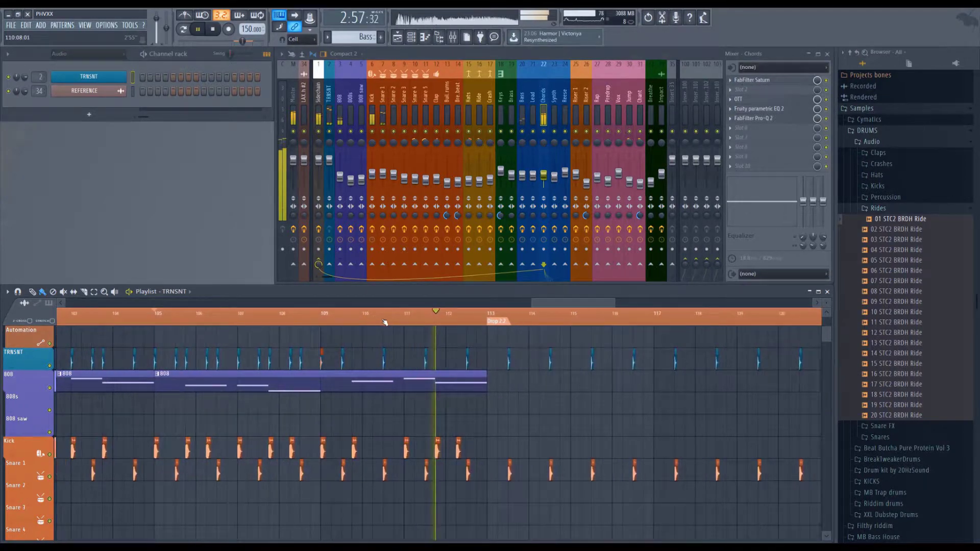
key(space)
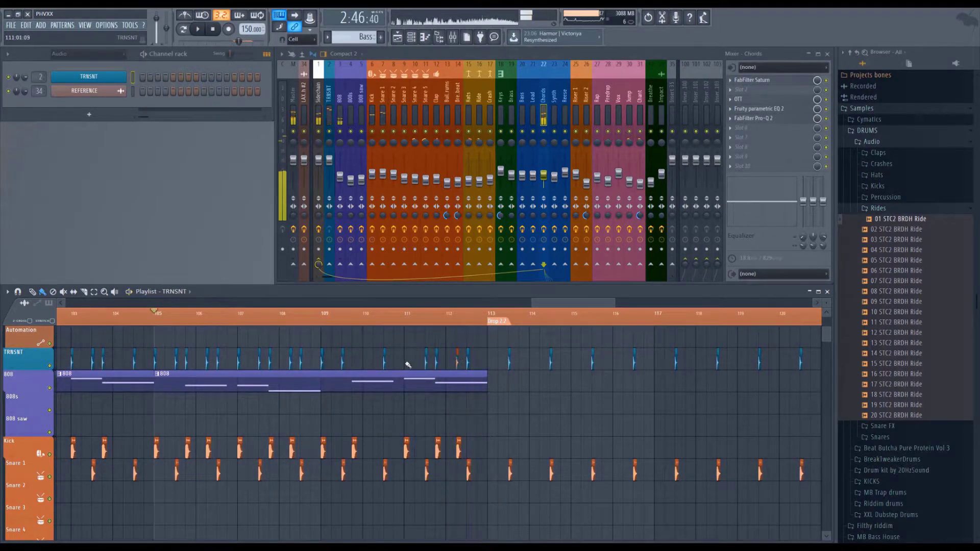
click(327, 325)
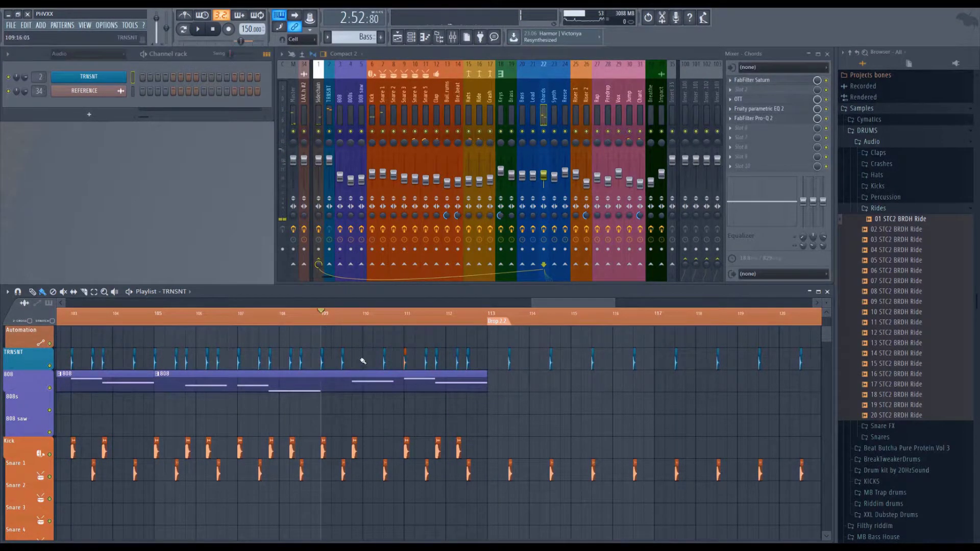
click(353, 358)
key(space)
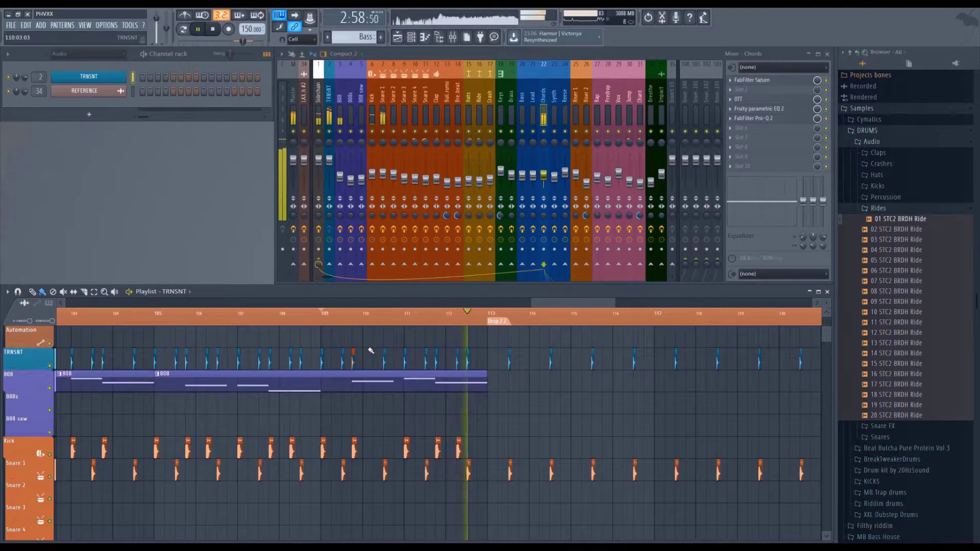
key(space)
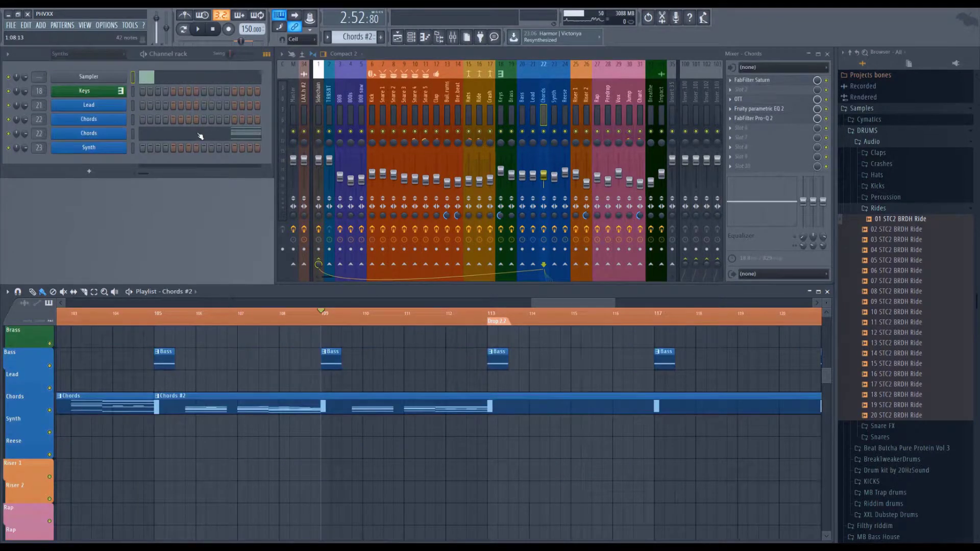
Step: Open the Chords #2 piano roll in pattern mode and add a one-beat D#6 note on beat 3 of bar 7
click(200, 136)
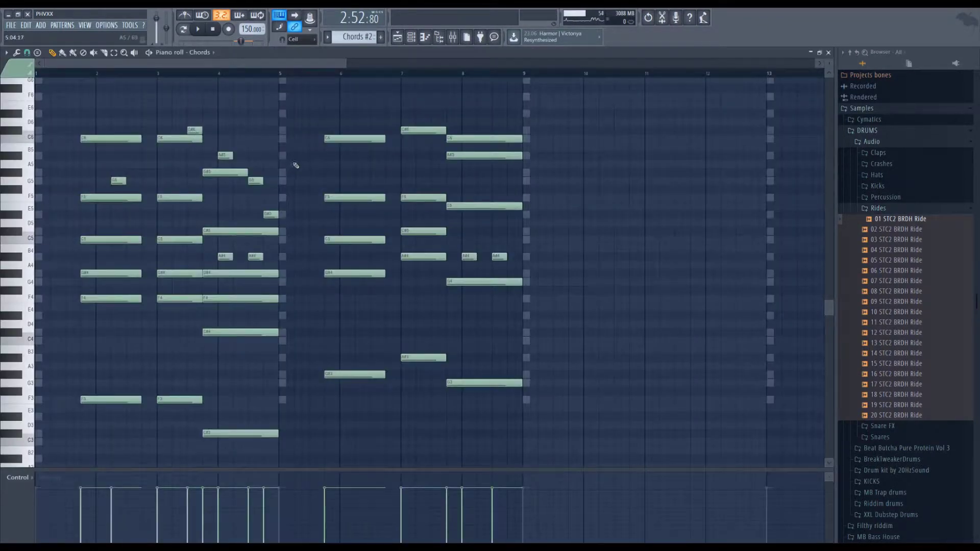
key(l)
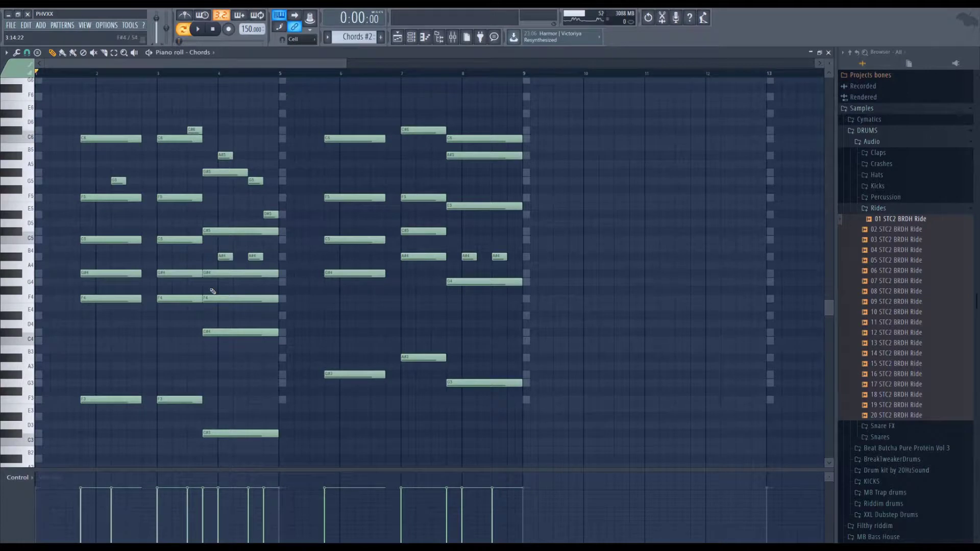
click(195, 130)
drag(285, 92, 39, 424)
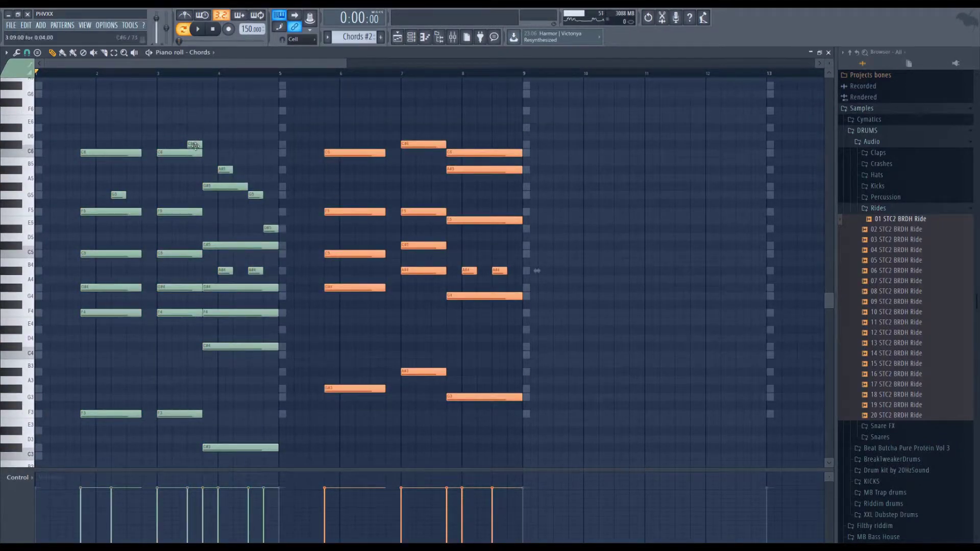
click(427, 125)
click(433, 128)
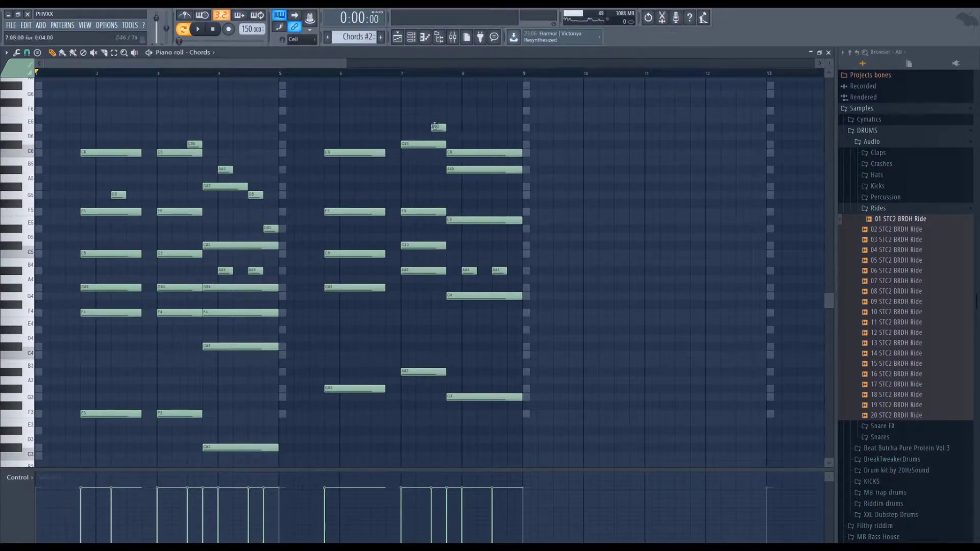
Step: Lengthen the top C#6 note of bar 7 to the start of bar 8 and save the project
click(464, 136)
right_click(469, 136)
drag(446, 146, 458, 148)
drag(597, 449, 455, 132)
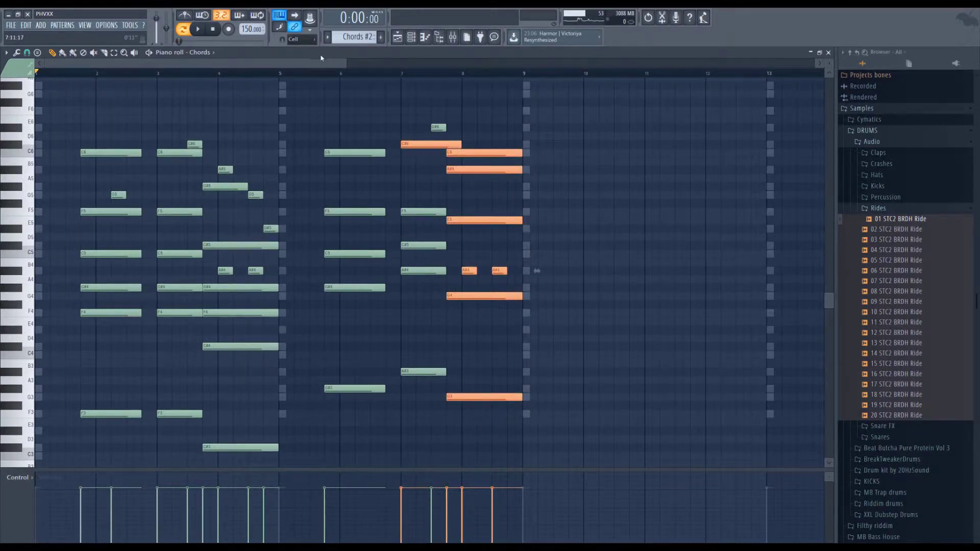
key(ctrl+s)
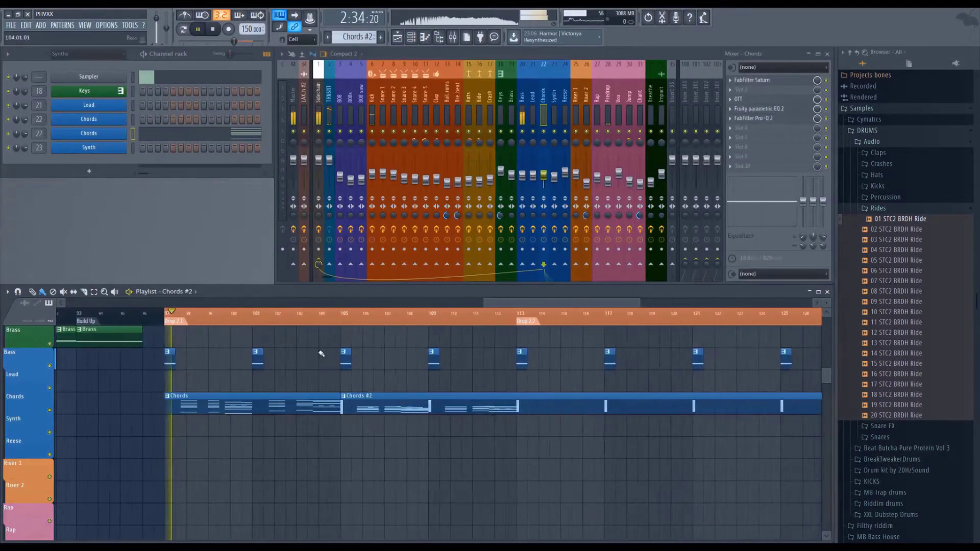
Step: Play the drop from bar 97 in the playlist, and open the Chords #2 piano roll during playback
click(438, 466)
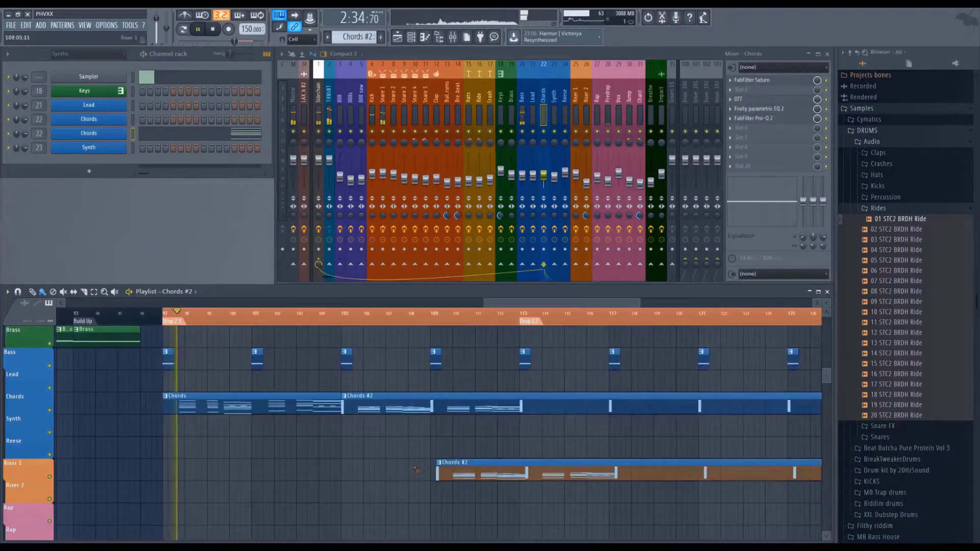
right_click(472, 470)
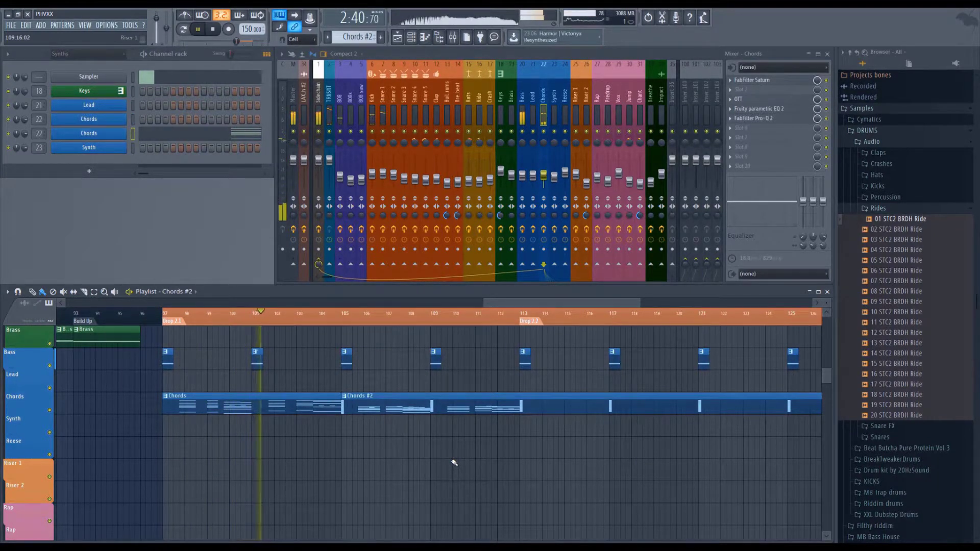
scroll(454, 463, up, 1)
scroll(454, 463, up, 5)
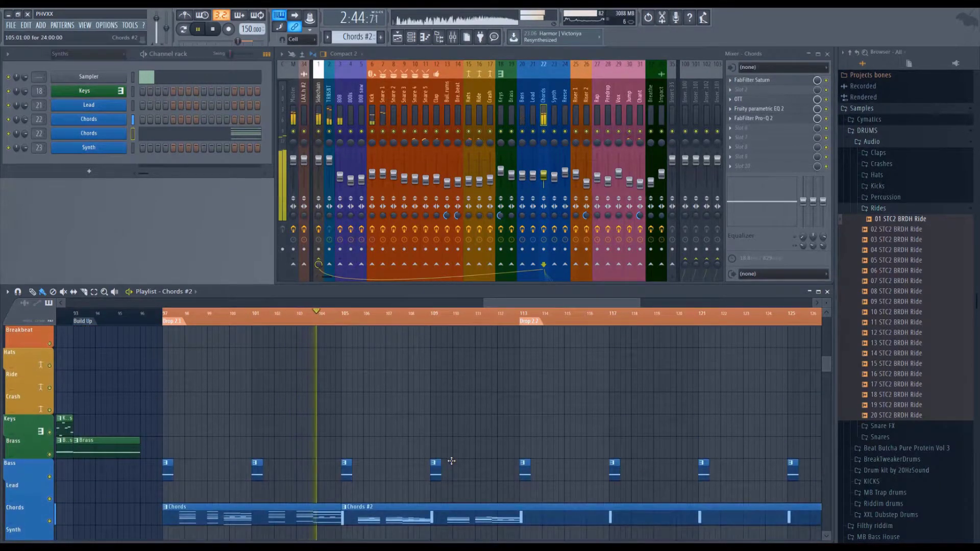
scroll(451, 461, up, 1)
scroll(451, 462, down, 2)
scroll(457, 449, up, 3)
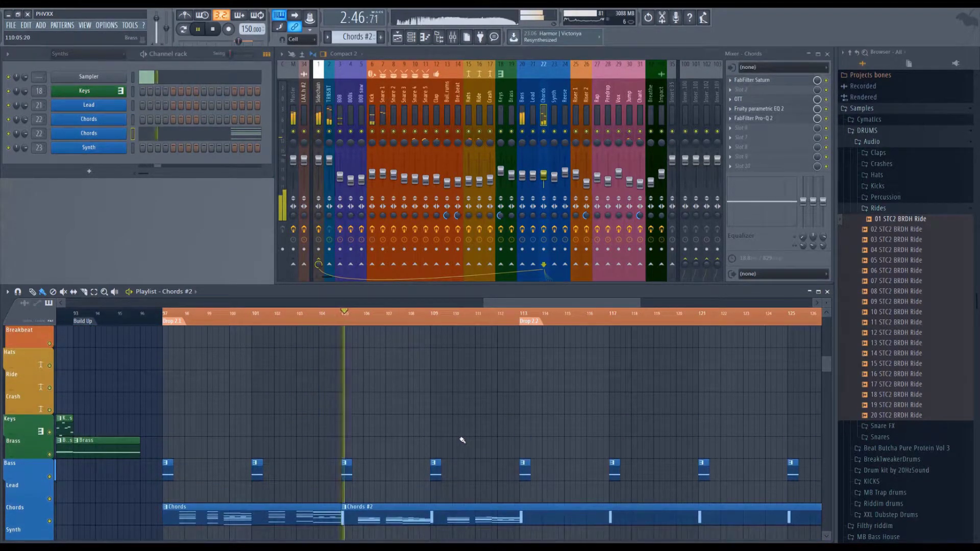
scroll(459, 437, down, 2)
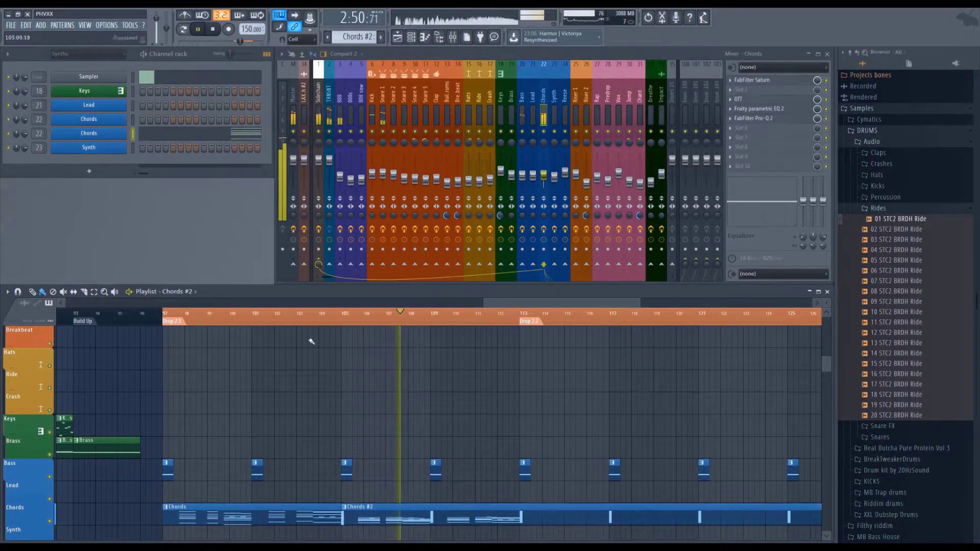
click(252, 135)
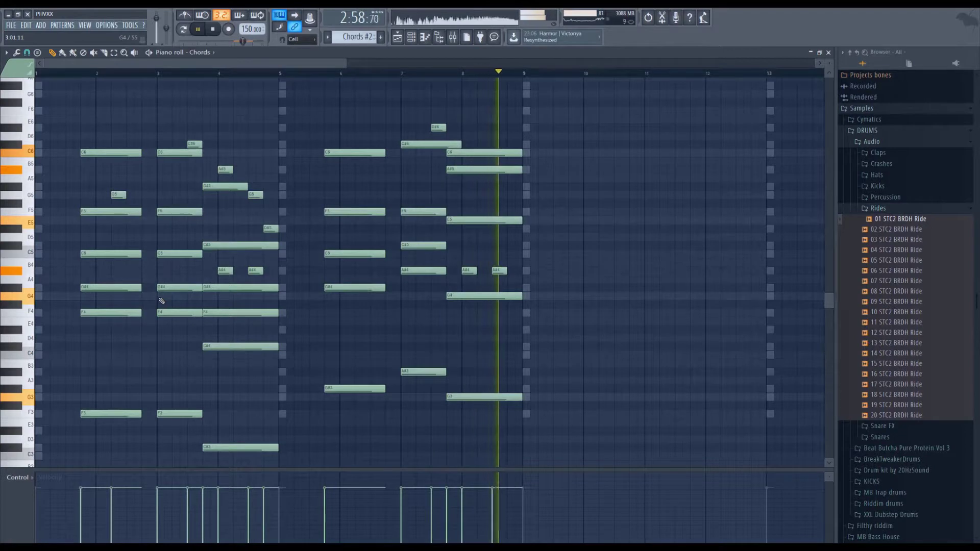
Step: Raise the short G5 note in bar 2 of Chords #2 to G#5, play the change in the playlist and save the project
key(space)
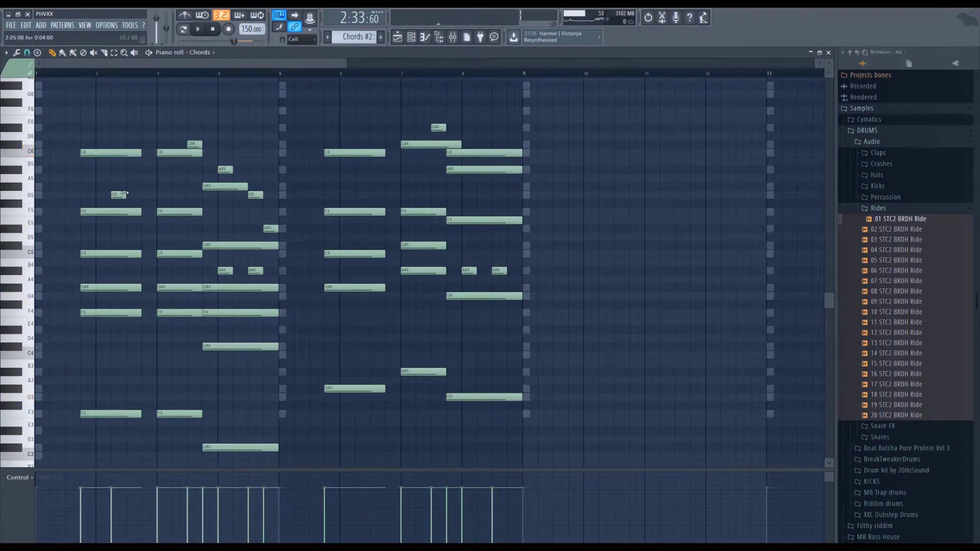
click(118, 194)
key(shift+Up)
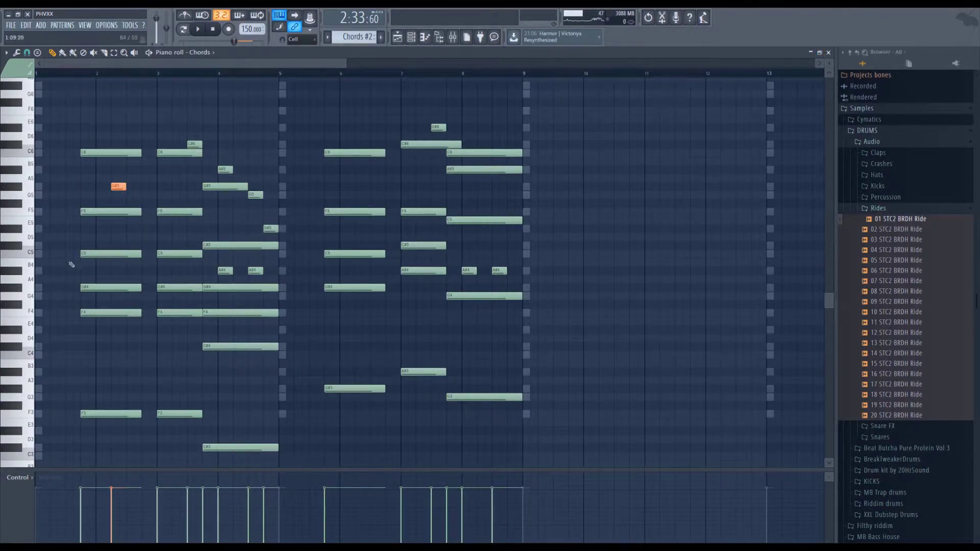
drag(54, 272, 141, 301)
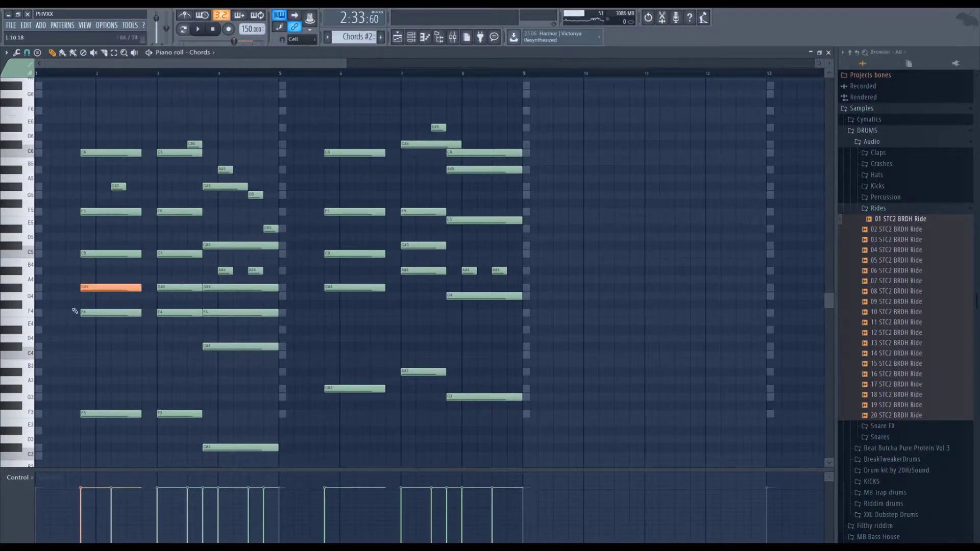
drag(60, 241, 154, 330)
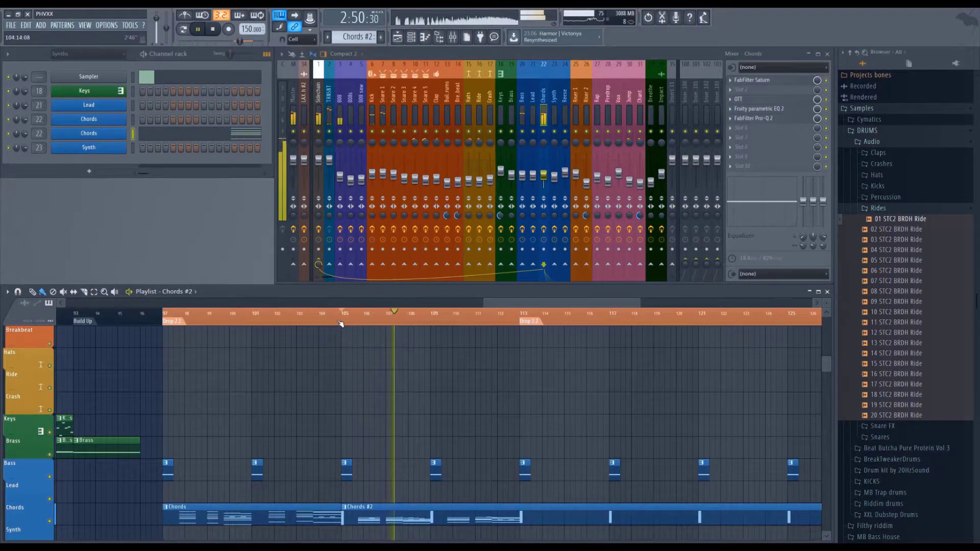
key(space)
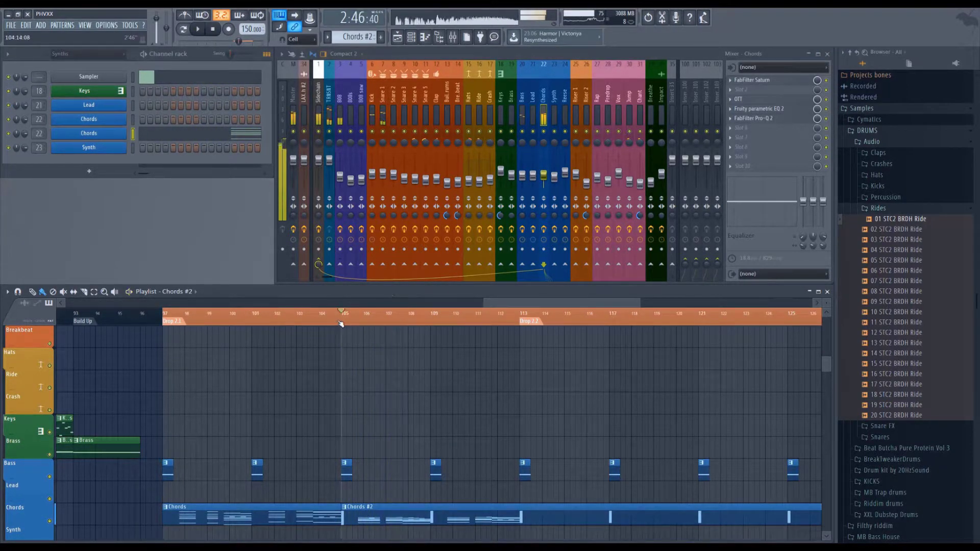
key(ctrl+s)
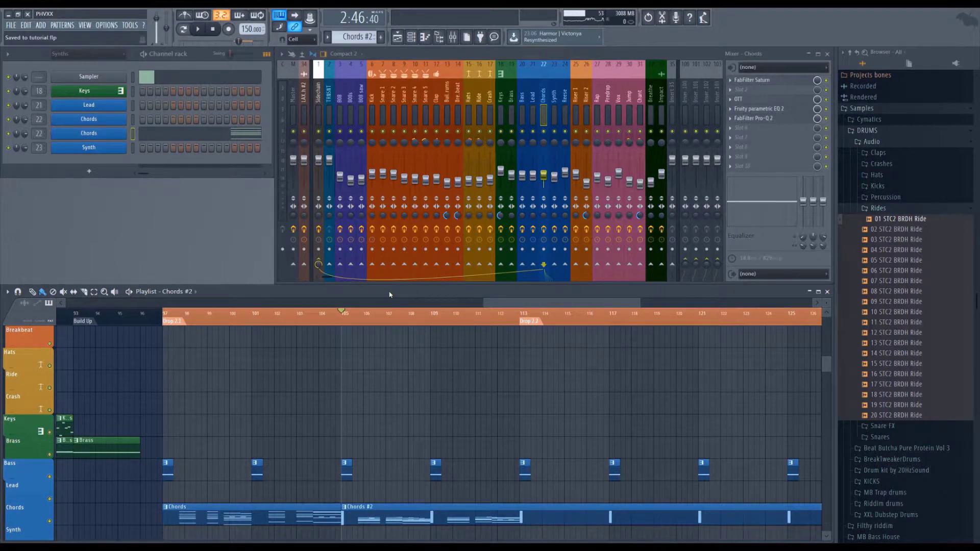
Step: Trim the Chords #2 clip in the playlist to end at bar 113, and make Chords #2 the current pattern
scroll(455, 419, down, 4)
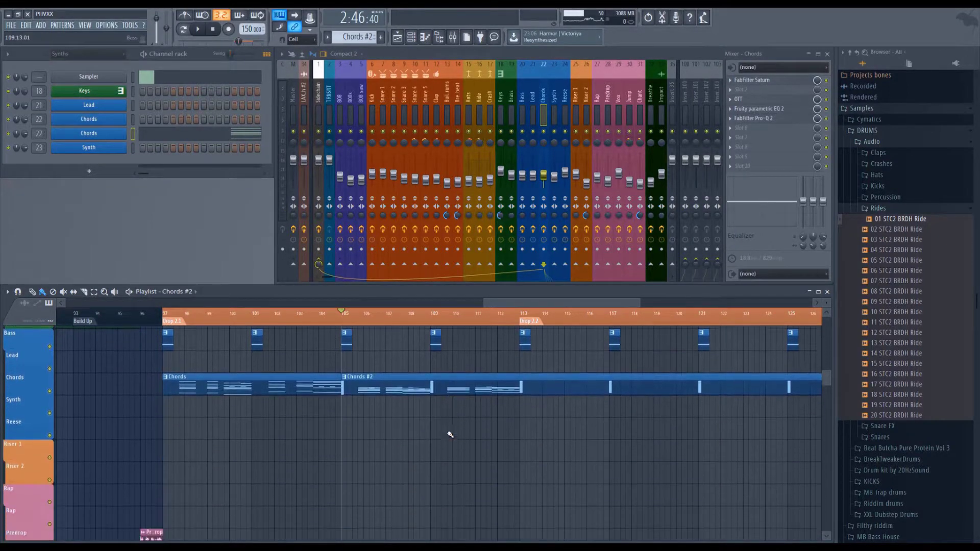
scroll(437, 416, up, 2)
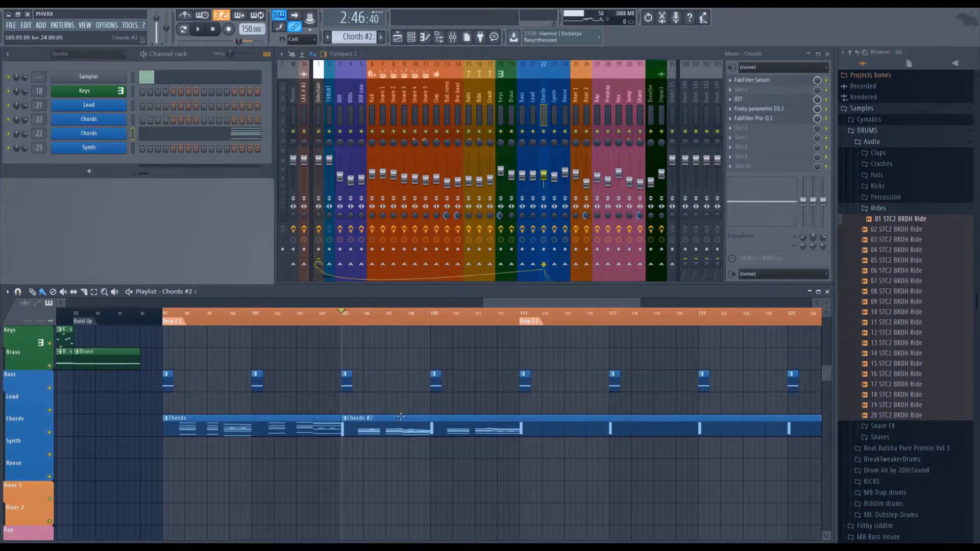
drag(542, 303, 566, 302)
drag(782, 429, 428, 470)
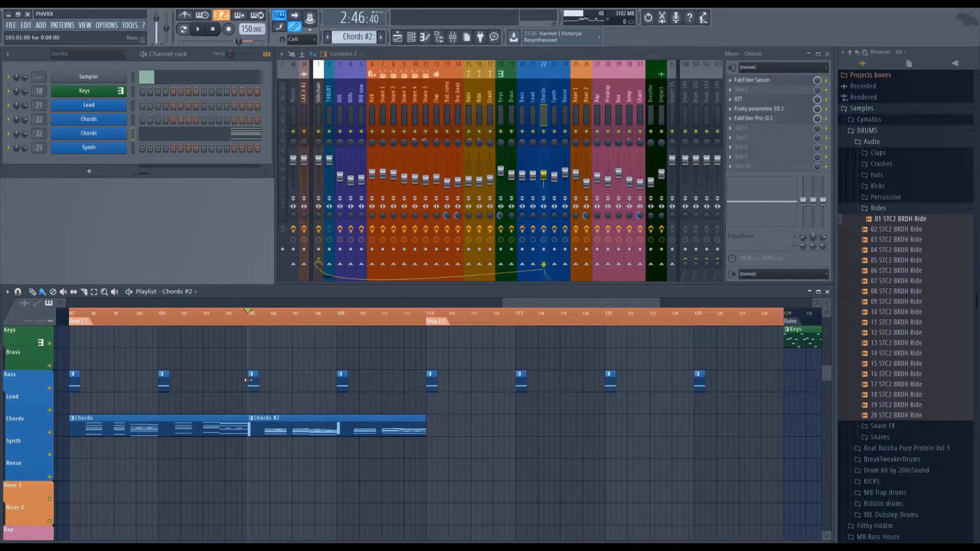
click(183, 424)
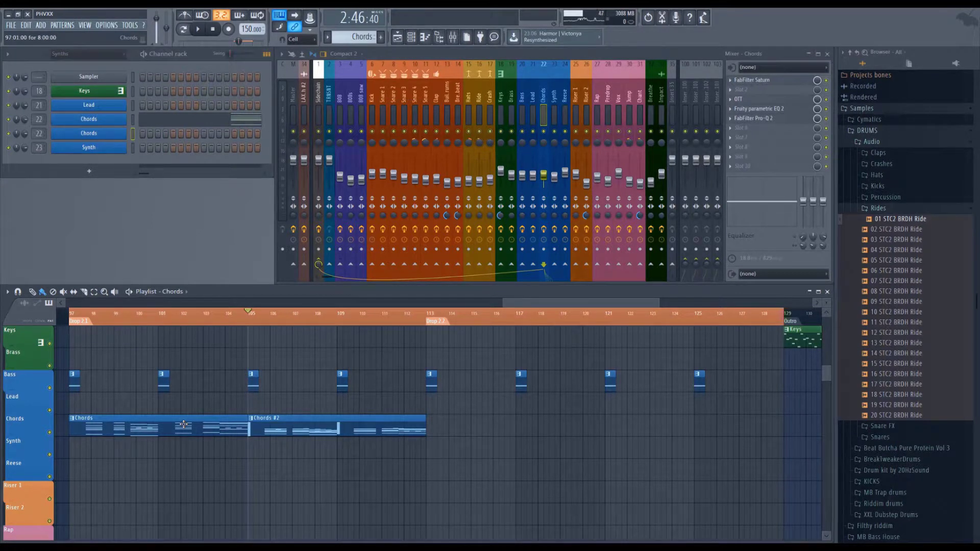
click(367, 436)
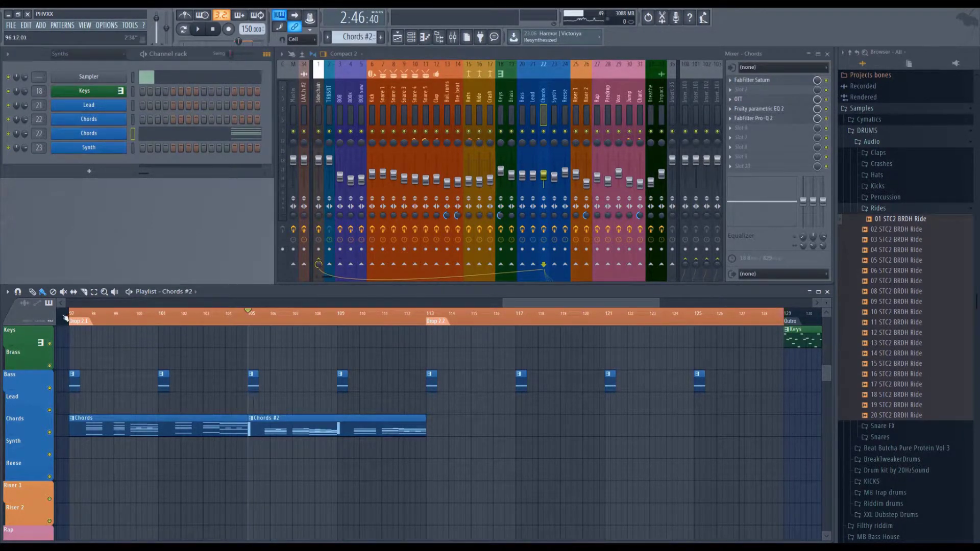
Step: Set the playlist time selection to bars 113 to 121, the first half of Drop 2.2
click(73, 313)
drag(82, 316, 245, 321)
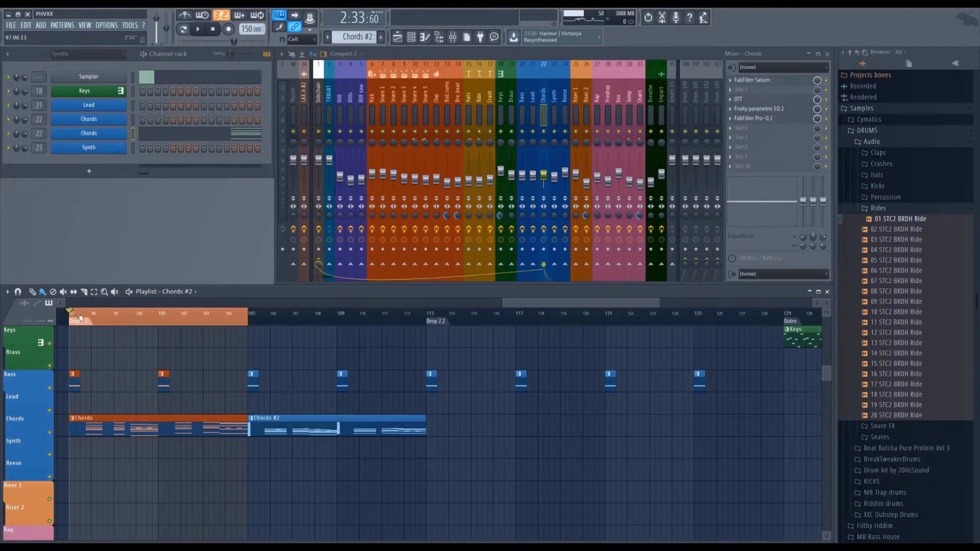
drag(79, 318, 605, 316)
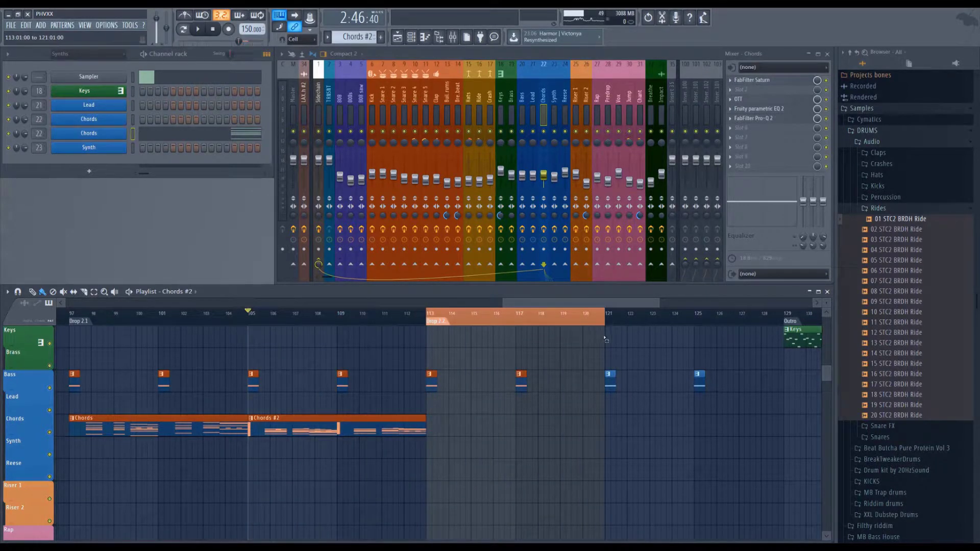
key(ctrl+Right)
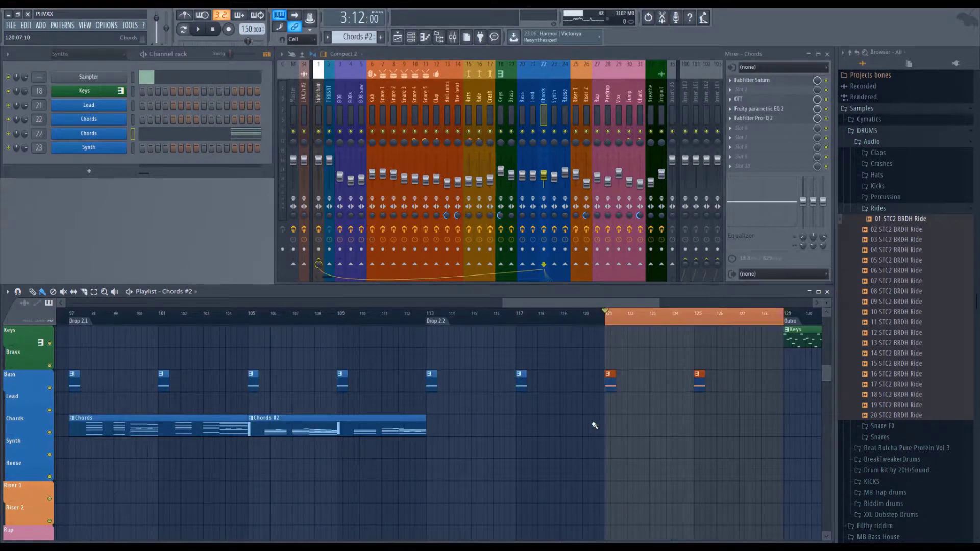
key(ctrl+Left)
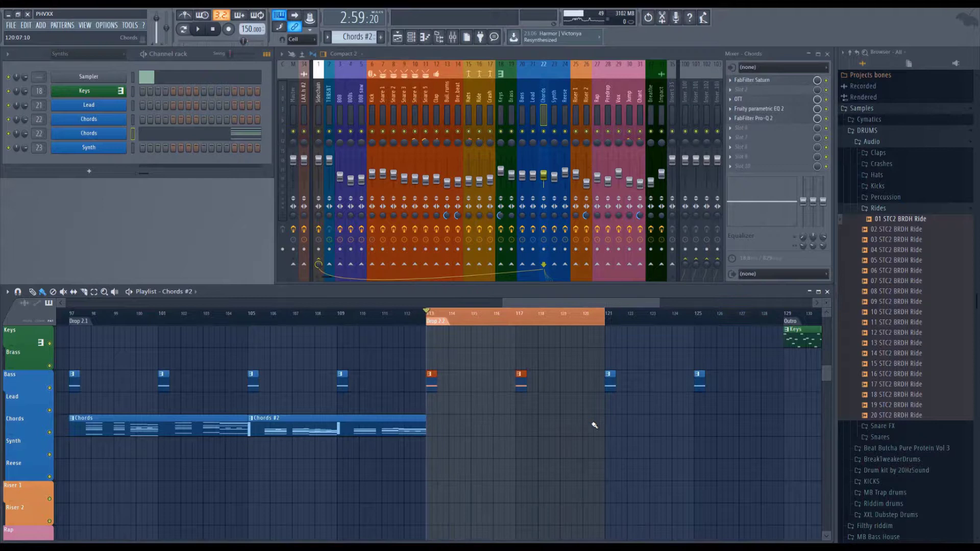
Step: Clone the Chords #2 pattern as Chords #3, save the project, and delete the melodic chord notes from the new pattern's piano roll
click(556, 422)
right_click(558, 425)
key(ctrl+s)
click(427, 103)
click(193, 135)
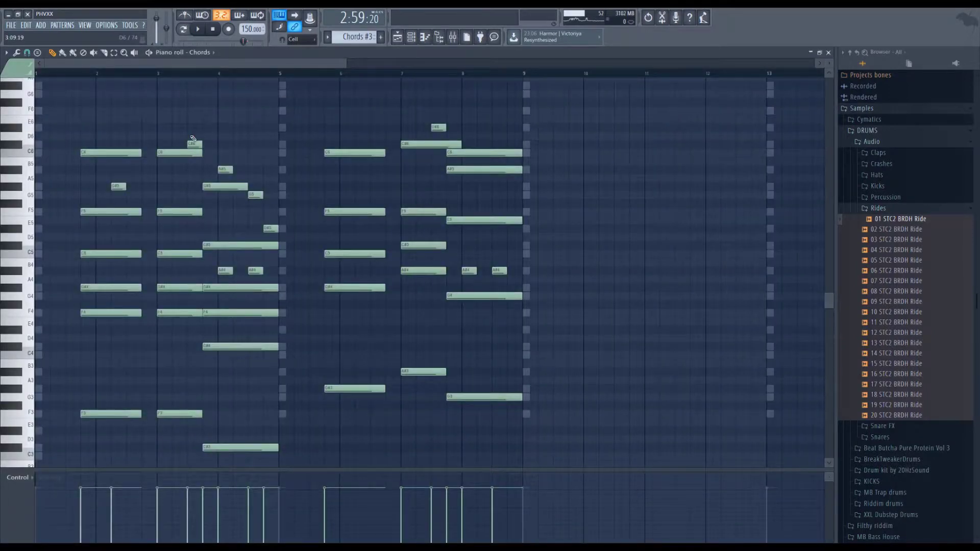
key(ctrl+a)
key(Delete)
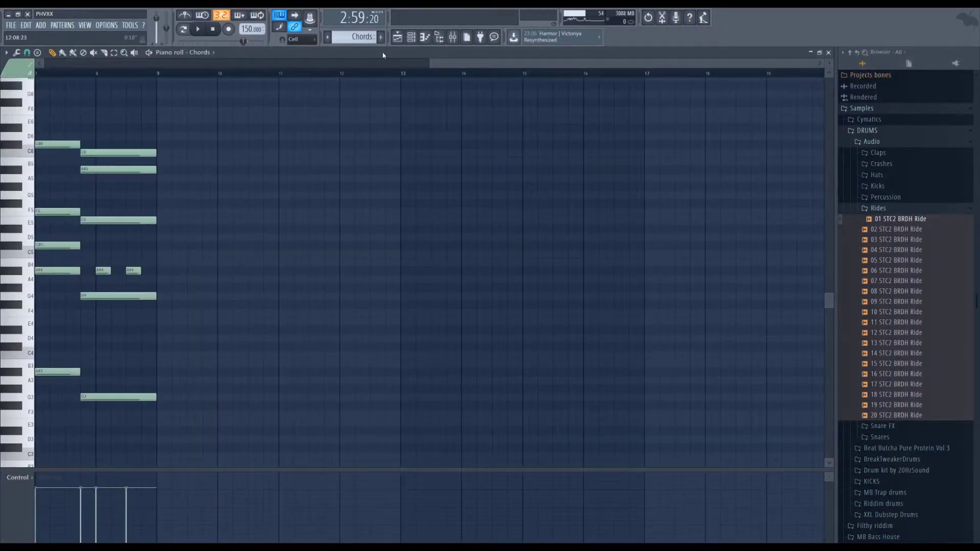
Step: Copy all chord notes from the original Chords pattern and paste them into the Chords #3 piano roll from bar 1
drag(460, 67, 48, 127)
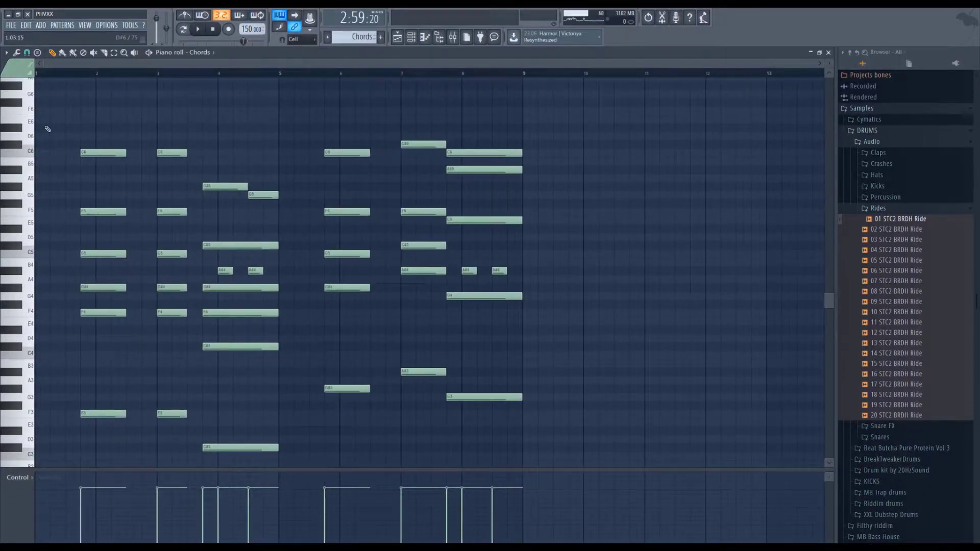
key(ctrl+a)
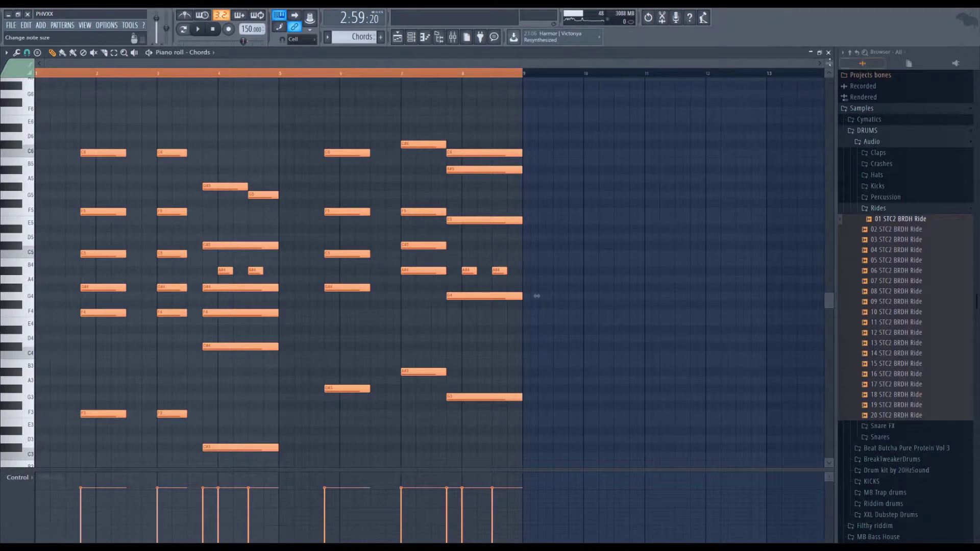
click(829, 53)
scroll(349, 39, down, 1)
scroll(349, 40, down, 1)
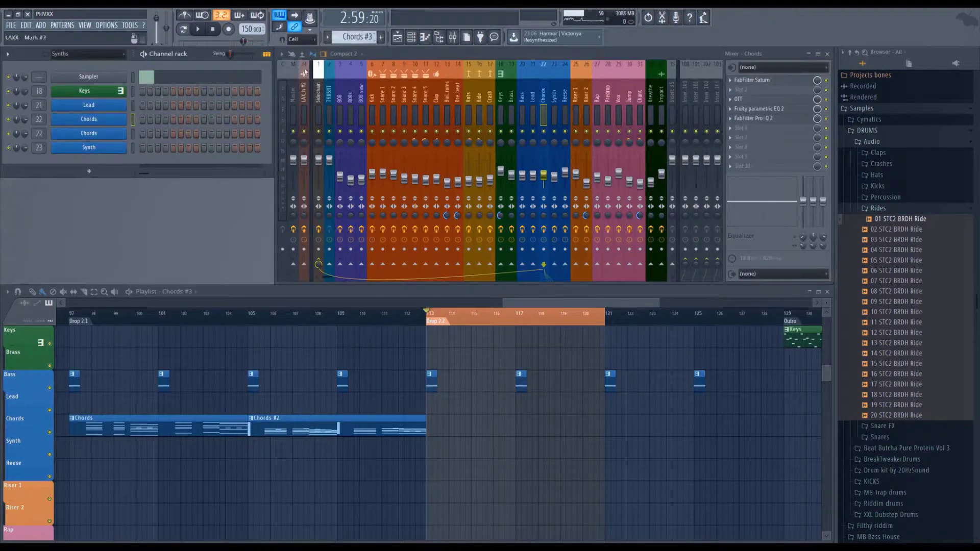
key(F7)
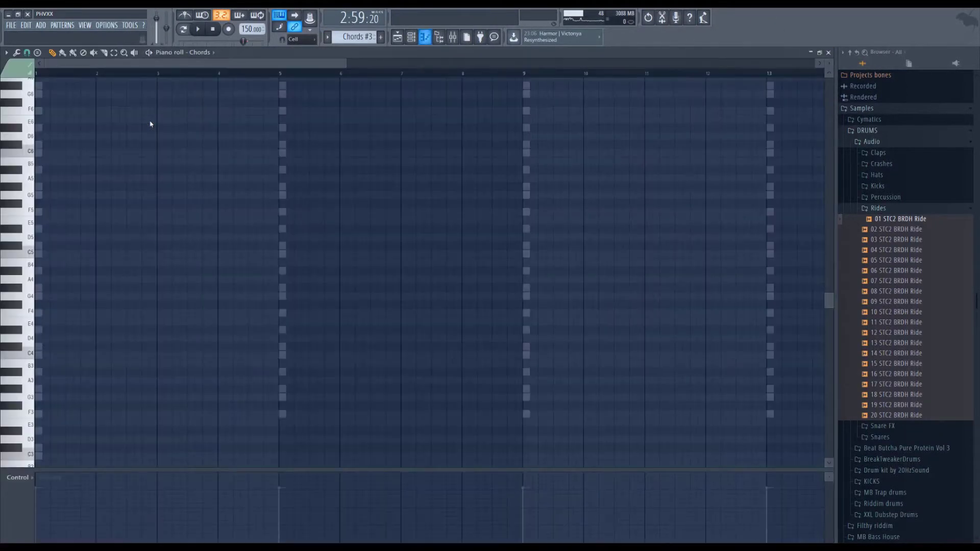
key(ctrl+v)
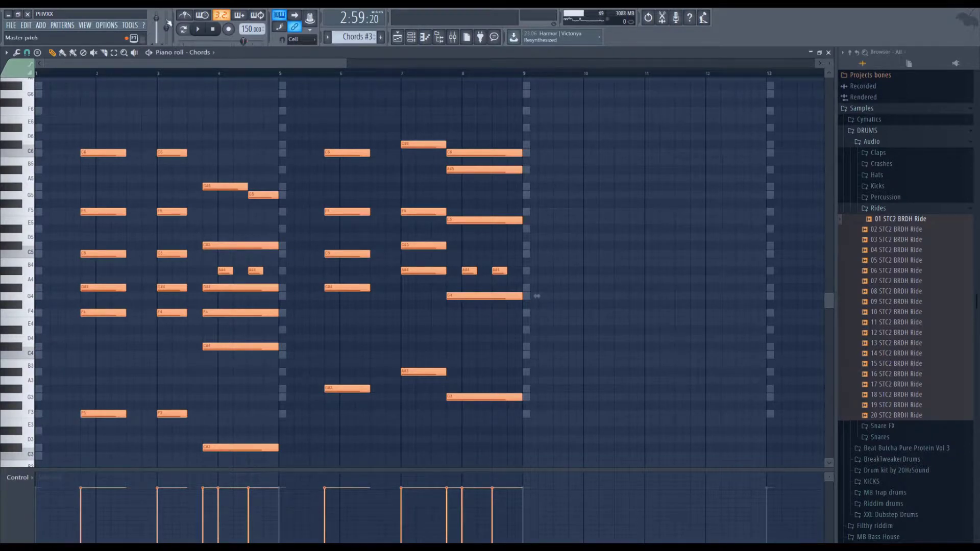
Step: Play Chords #3 in pattern mode and place its clip on the Chords track at bar 113
click(184, 31)
key(space)
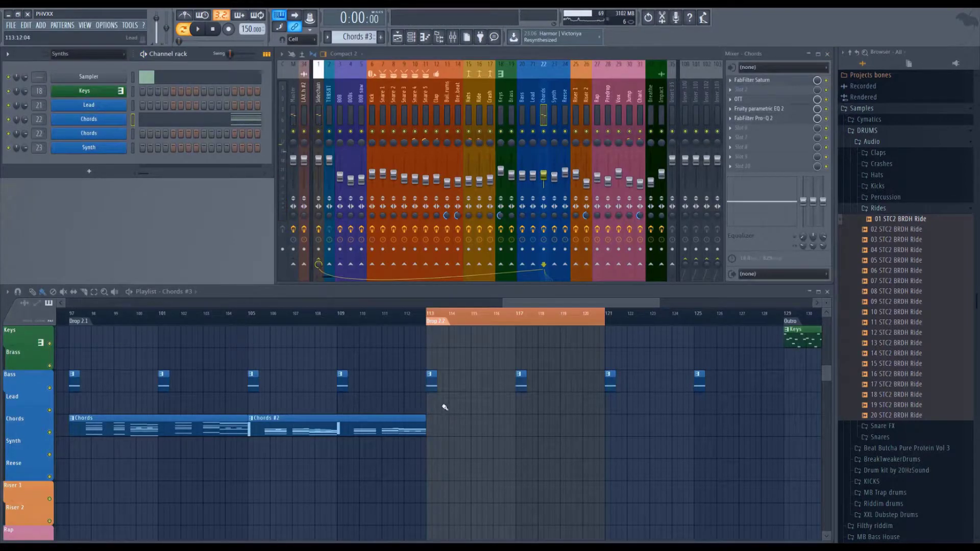
drag(444, 405, 460, 439)
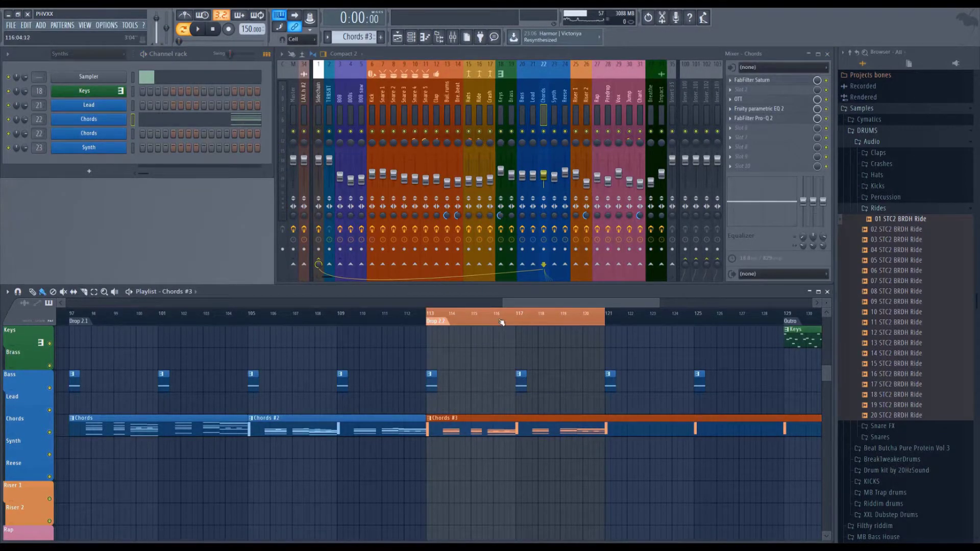
Step: Duplicate the 808 bass clip on the 808 track to bar 113
scroll(562, 367, down, 3)
scroll(486, 422, up, 6)
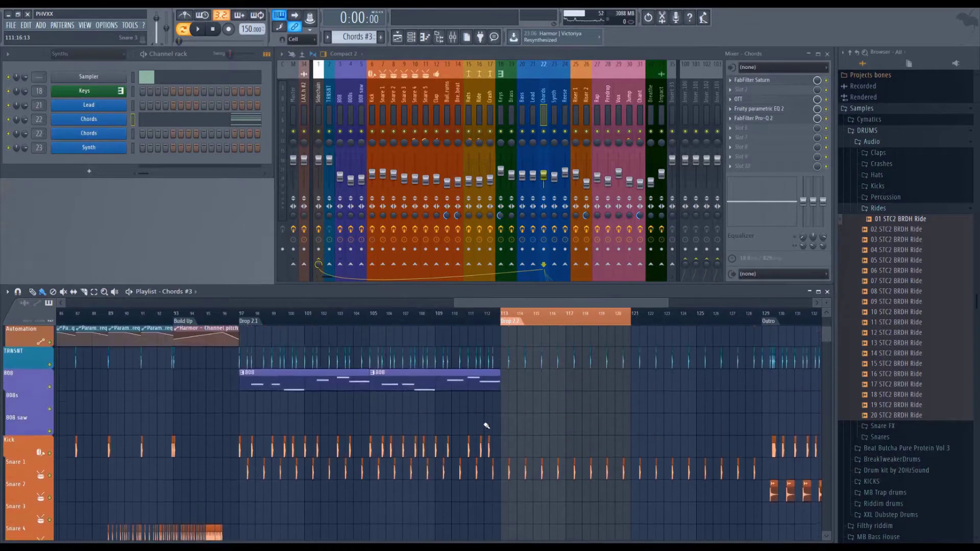
drag(299, 383, 561, 383)
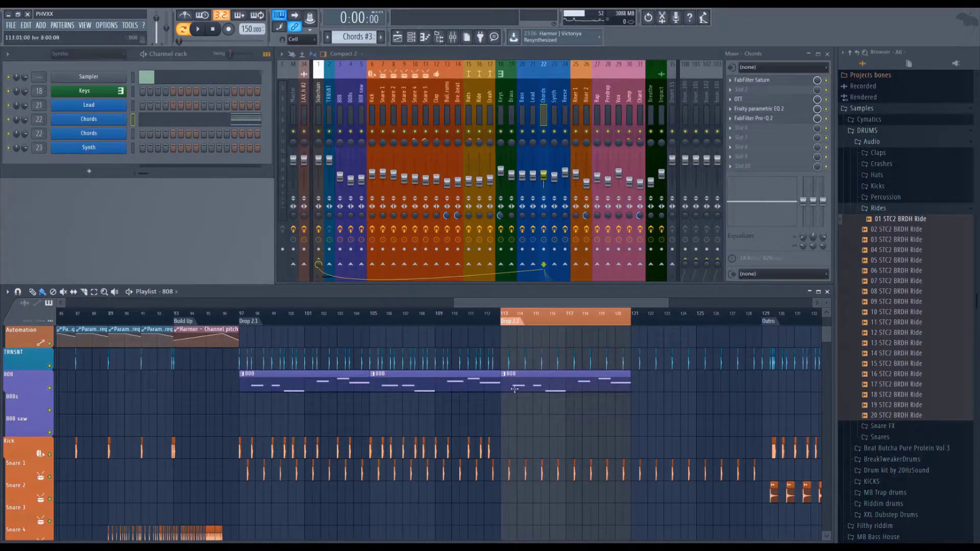
Step: Add kicks with matching TRNSNT hits on beats 1 and 4 of bar 113
scroll(482, 442, up, 5)
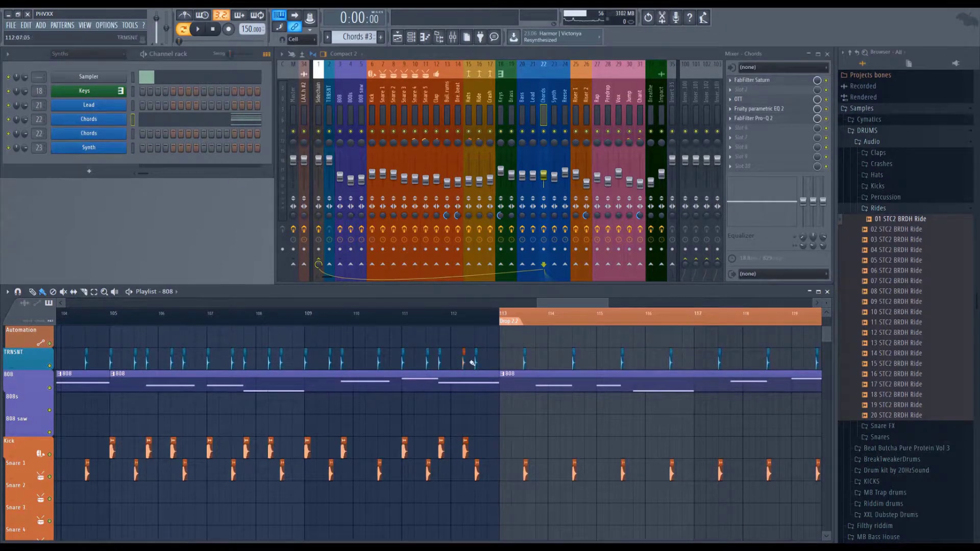
click(503, 450)
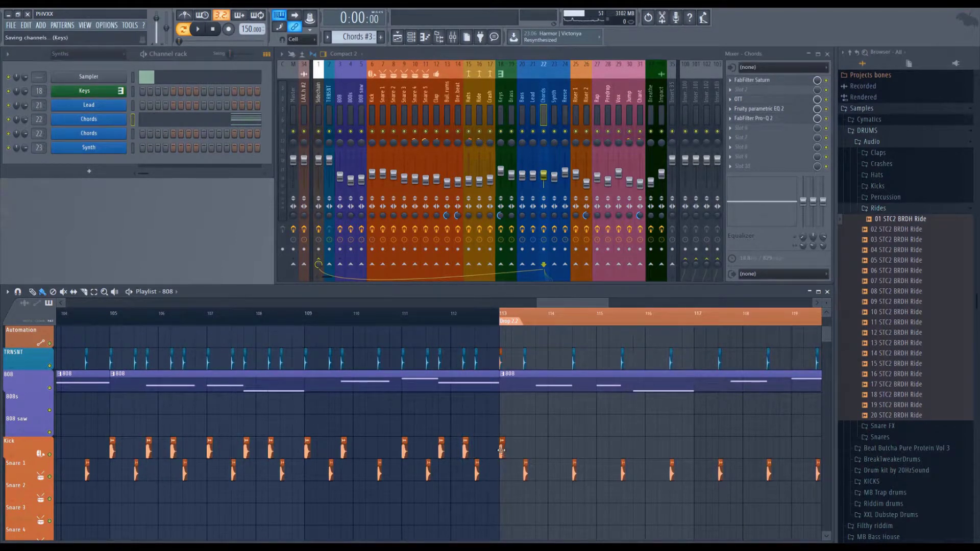
drag(526, 450, 539, 449)
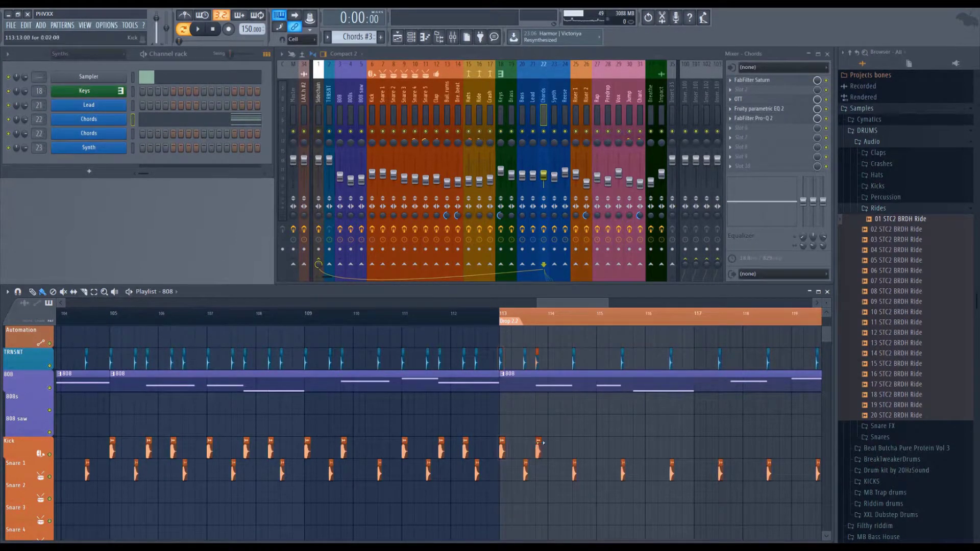
Step: Play the arrangement in song mode from bar 113 to check the start of Drop 2.2
click(542, 317)
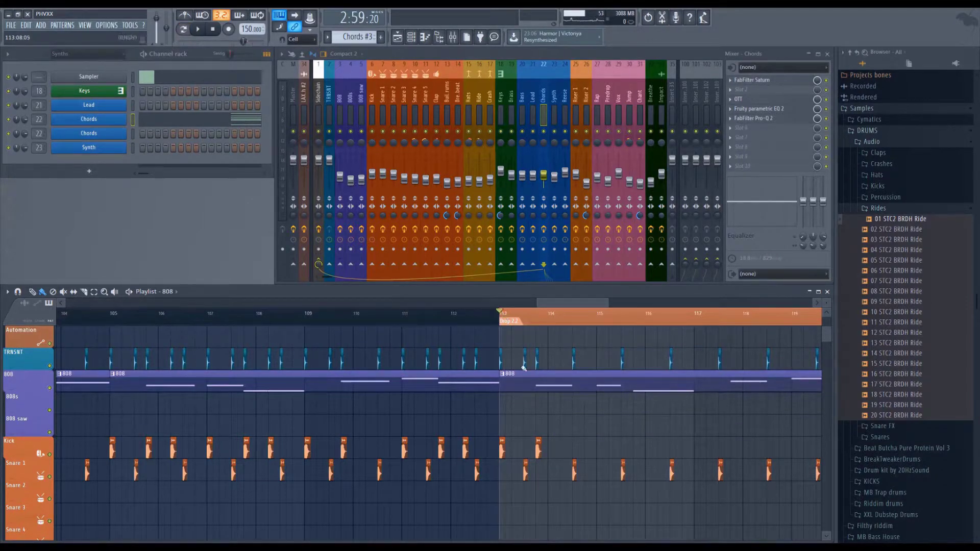
key(space)
scroll(549, 440, down, 10)
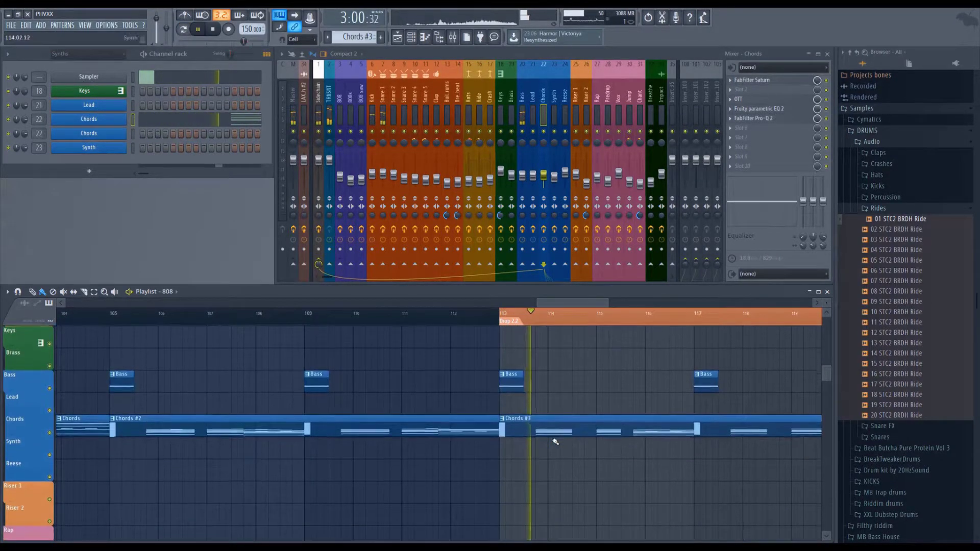
scroll(578, 422, up, 1)
key(space)
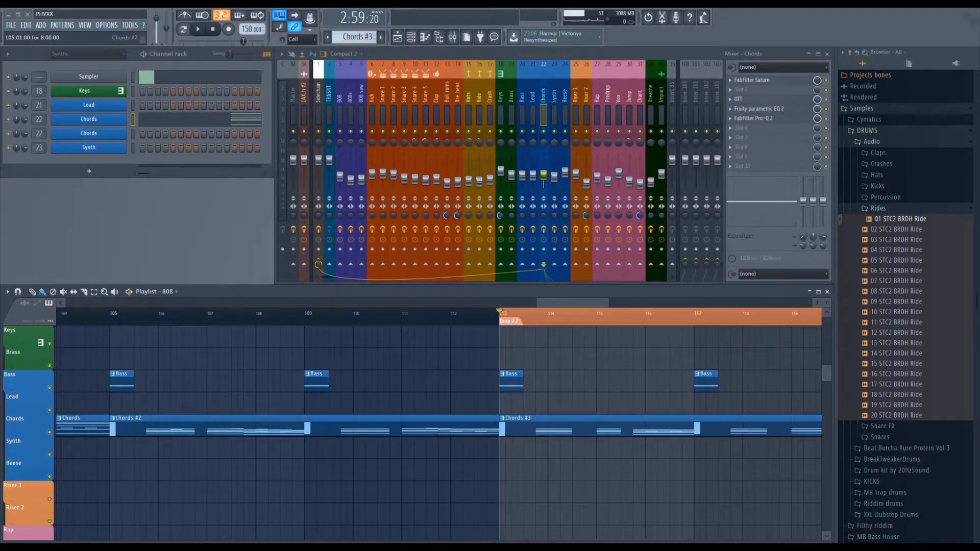
Step: Duplicate the 808 bass clip to bar 121 and set the playback position back to bar 113
scroll(521, 362, up, 9)
scroll(531, 361, down, 5)
drag(470, 444, 632, 445)
click(523, 319)
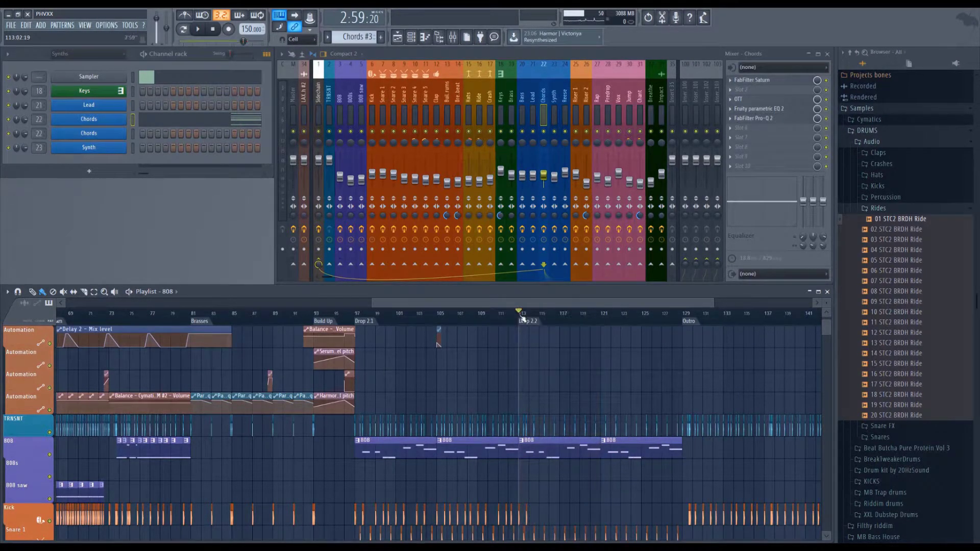
Step: Select bars 105 to 113 in the playlist timeline, and move the time selection to bars 112 to 129
drag(362, 316, 516, 341)
click(517, 343)
right_click(515, 342)
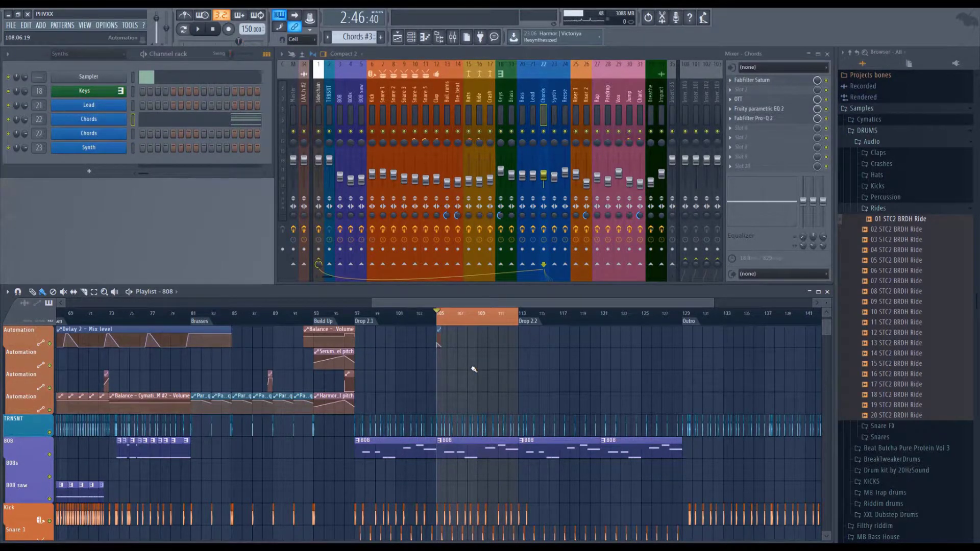
drag(521, 317, 681, 341)
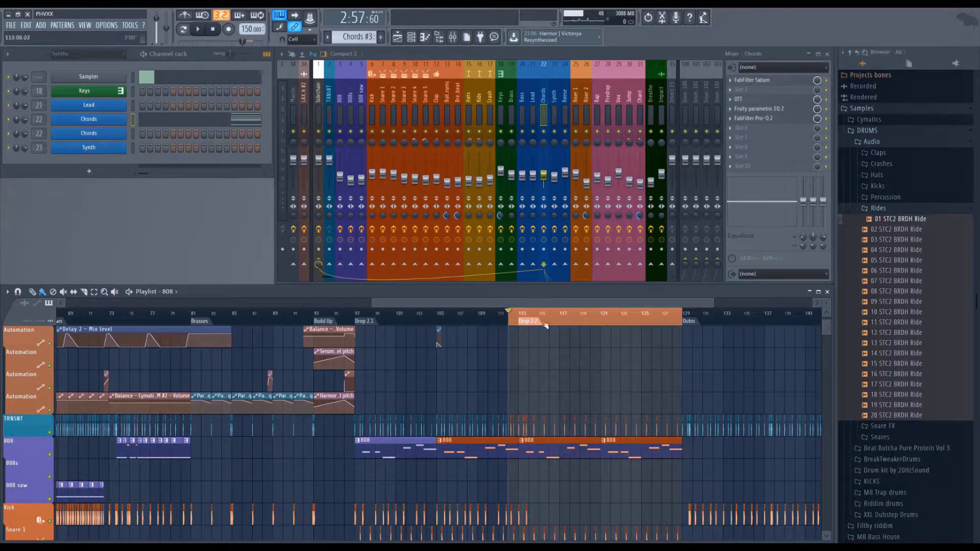
Step: Clear the playlist time selection and set the playback position to the start of Drop 2.2 at bar 113
click(522, 315)
key(ctrl+d)
scroll(562, 364, down, 3)
scroll(561, 361, up, 3)
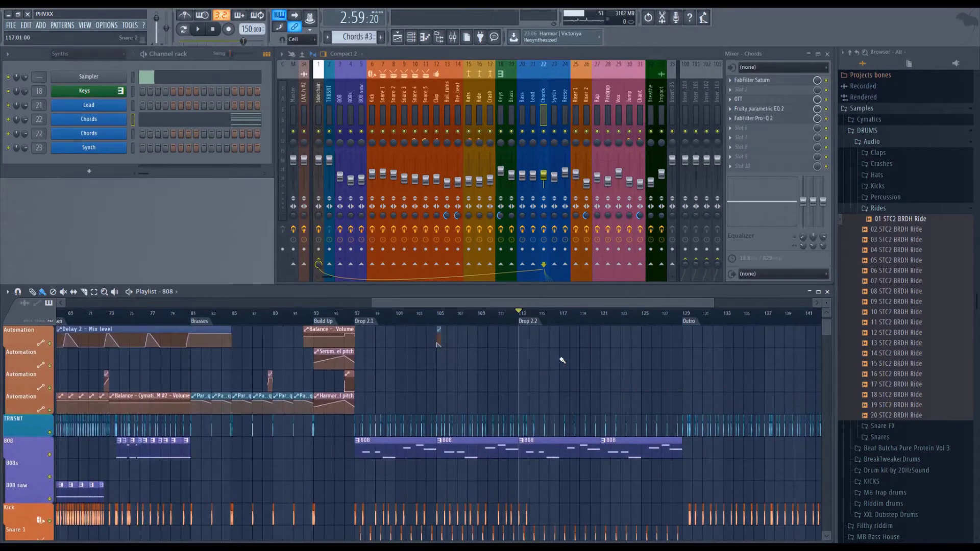
scroll(562, 360, down, 10)
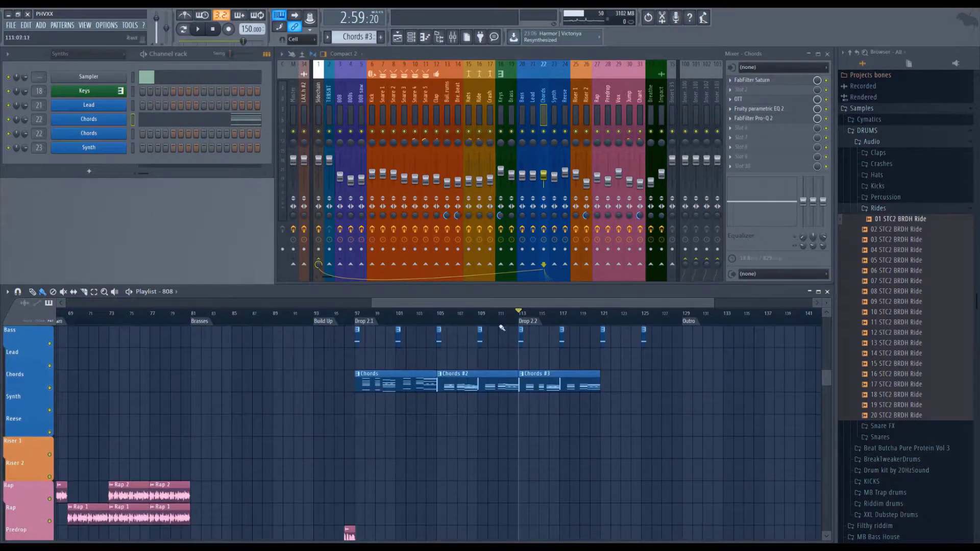
scroll(489, 364, up, 10)
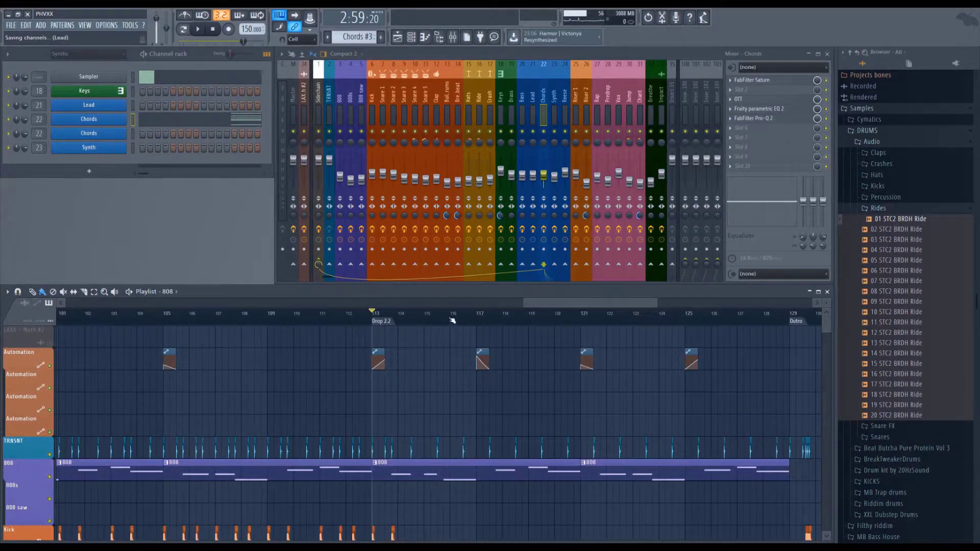
Step: Play the first drop from bar 41 to hear its short automation clips as a reference
scroll(567, 327, left, 8)
scroll(455, 337, left, 18)
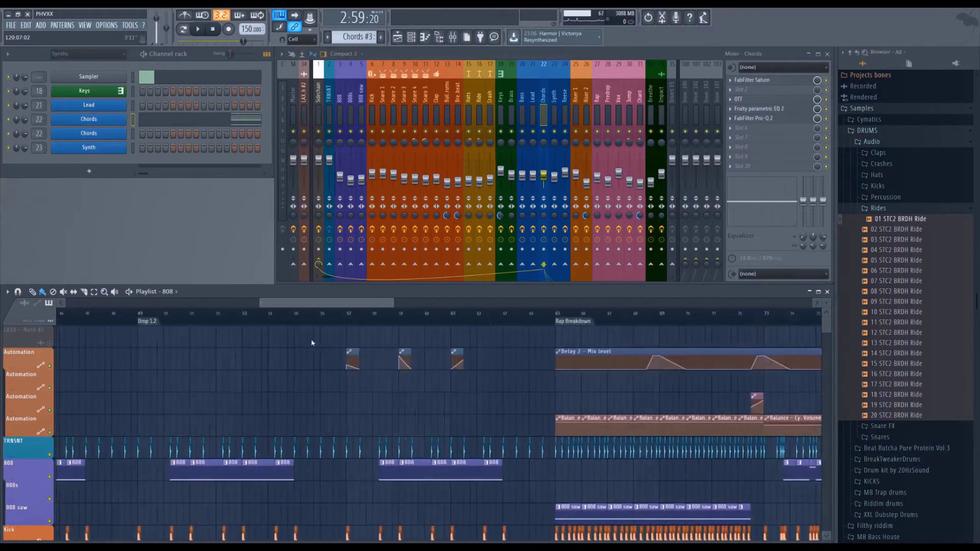
scroll(313, 322, up, 2)
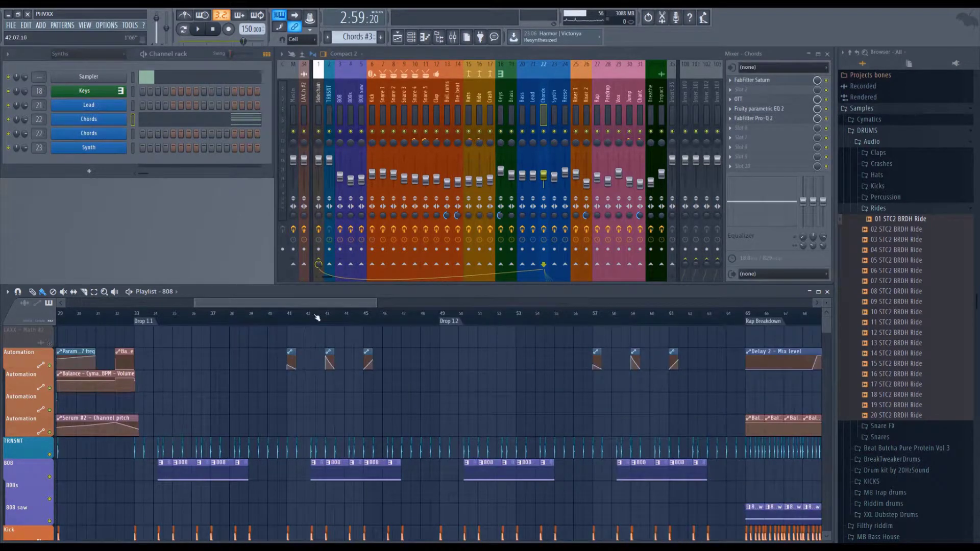
click(288, 318)
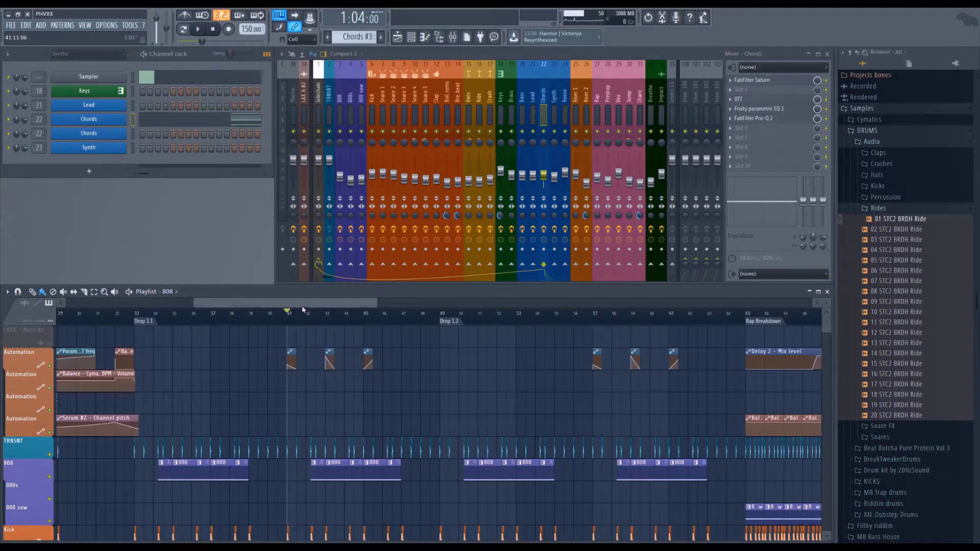
scroll(296, 333, up, 2)
scroll(308, 362, down, 5)
scroll(308, 361, up, 5)
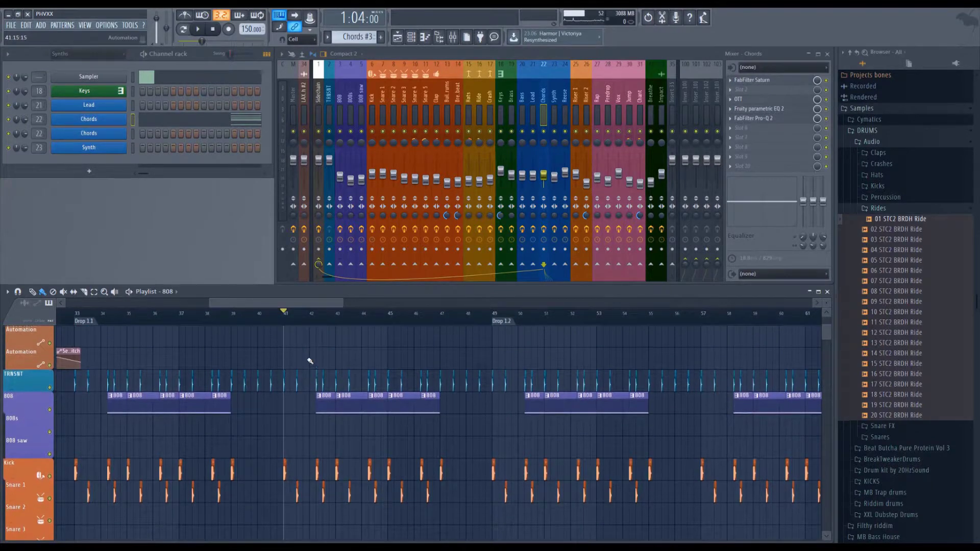
key(space)
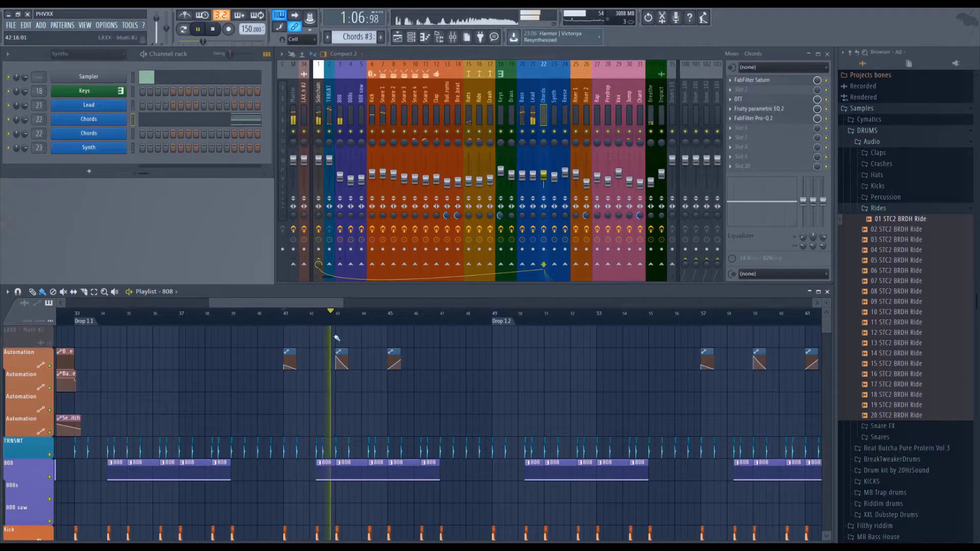
key(space)
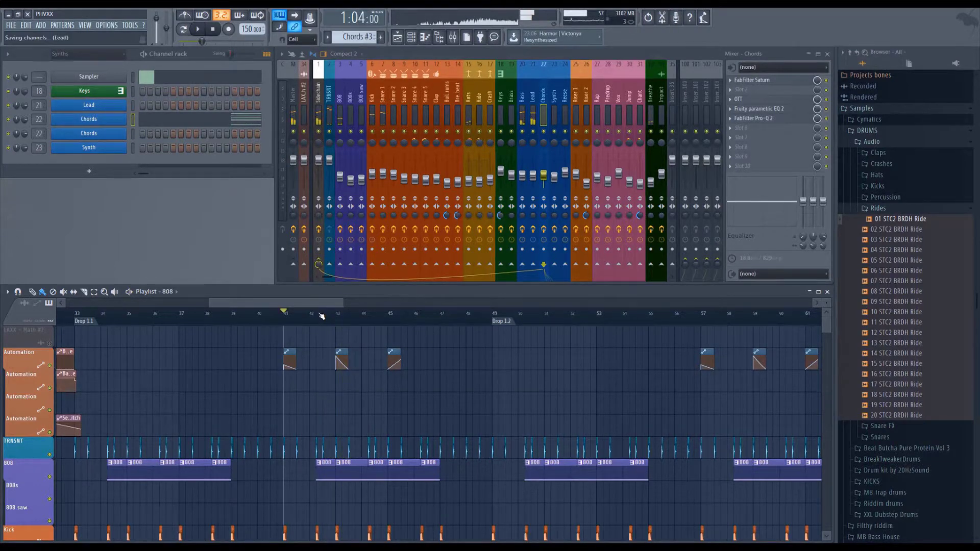
Step: Set the playback position to Drop 2.1 at bar 97 and inspect the automation, 808 and drum clips through Drop 2.2
scroll(322, 317, down, 6)
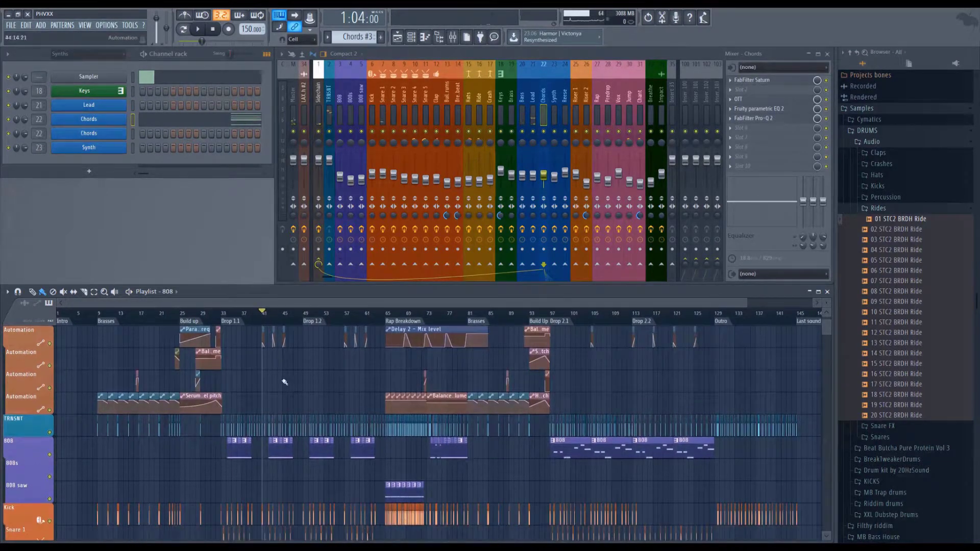
click(642, 322)
click(567, 321)
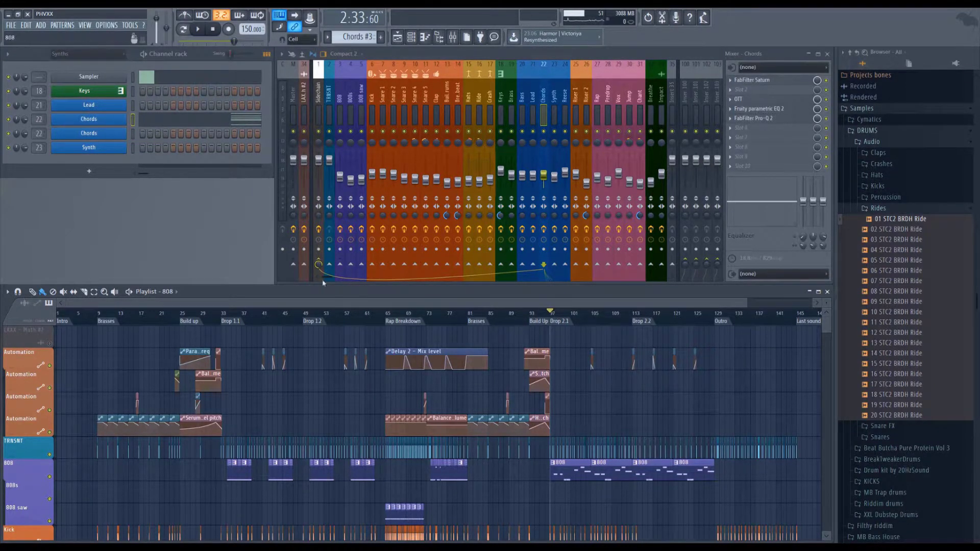
scroll(707, 317, up, 8)
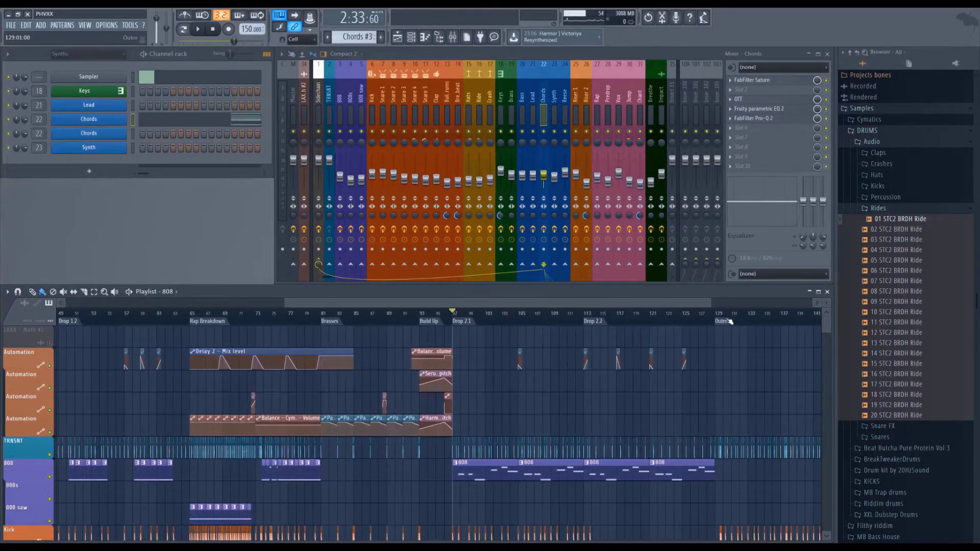
scroll(720, 317, up, 3)
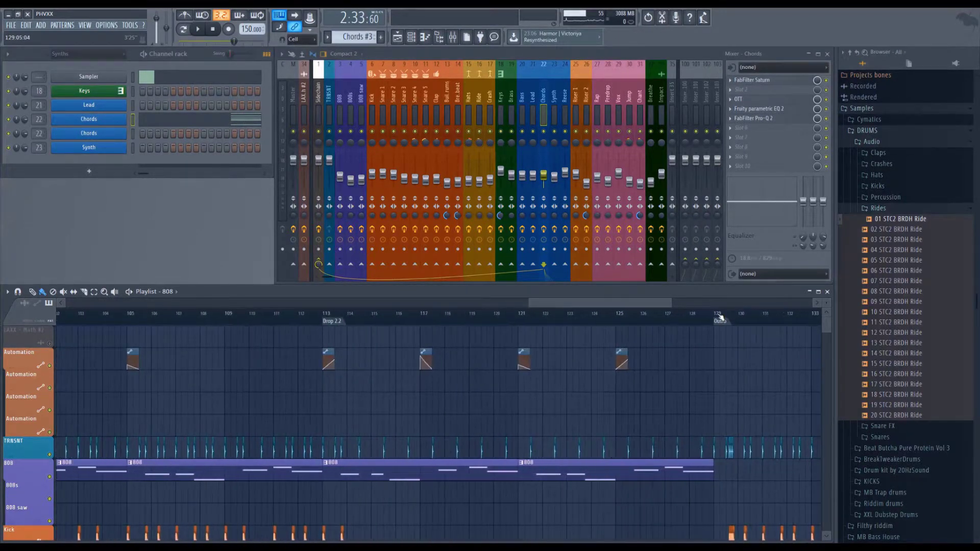
scroll(609, 323, down, 1)
scroll(727, 328, up, 3)
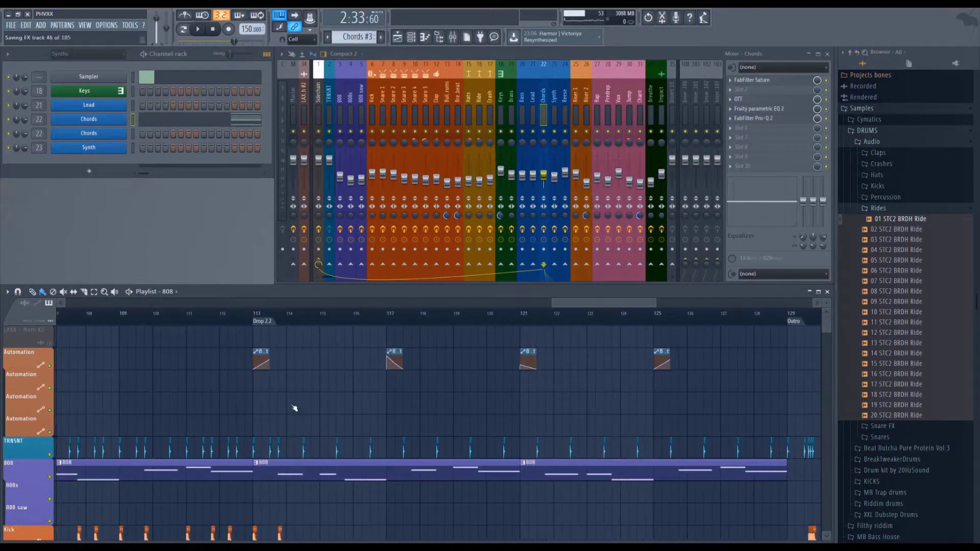
scroll(258, 462, down, 3)
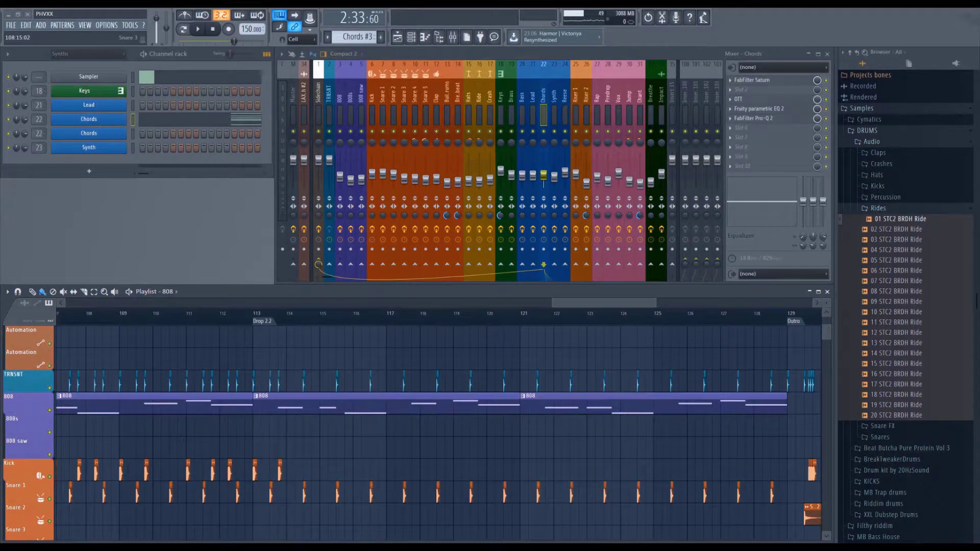
Step: Open the Chords #3 notes in the piano roll, save the project, and replace the first chord's top C6 with G#5, auditioning the change
click(249, 126)
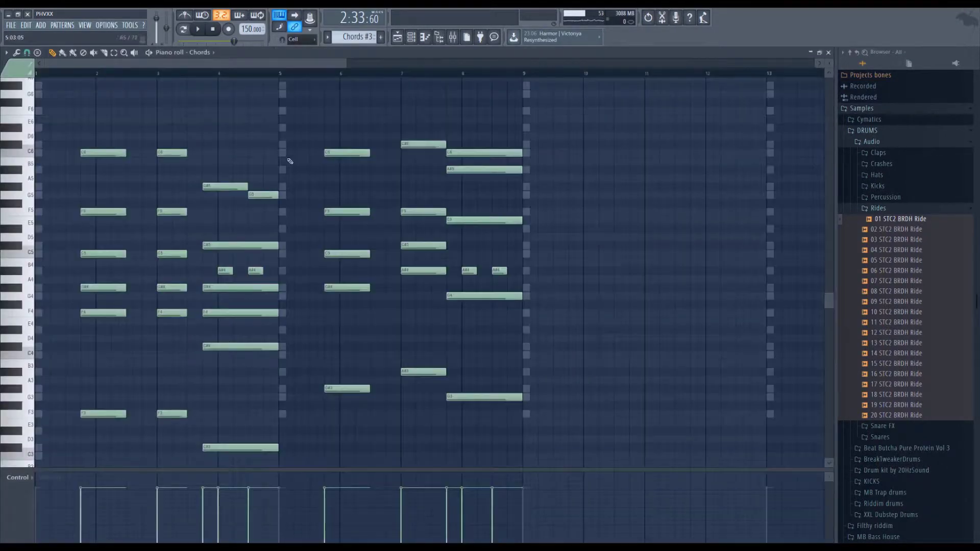
key(ctrl+s)
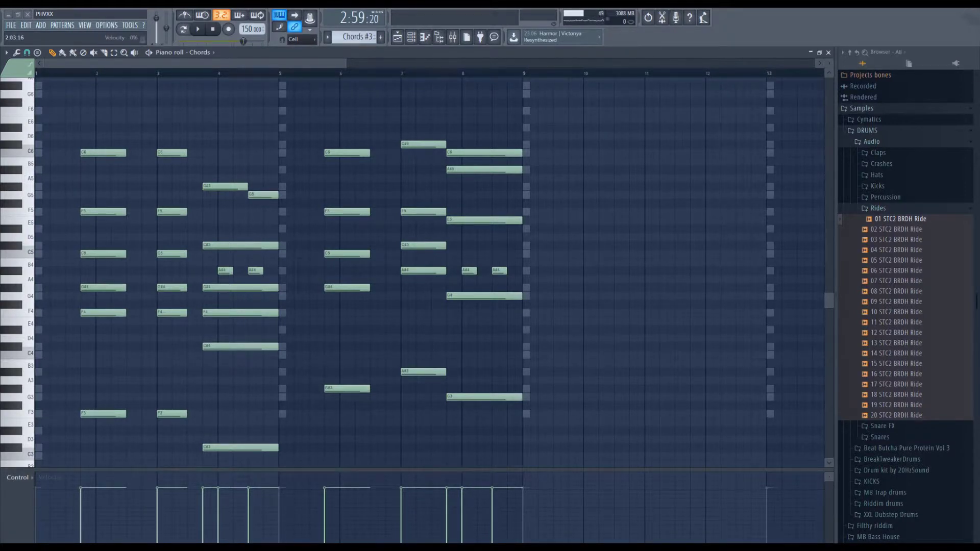
scroll(39, 78, up, 3)
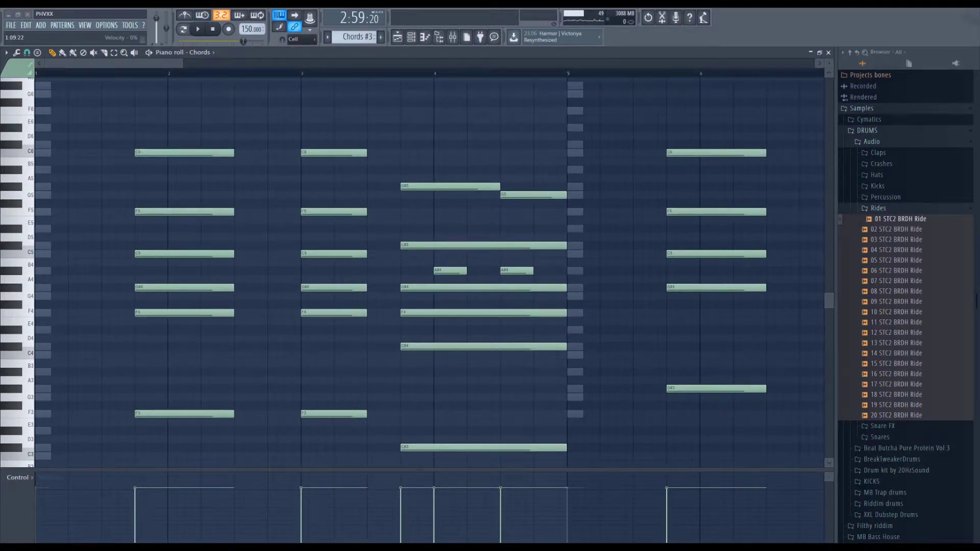
click(142, 190)
key(space)
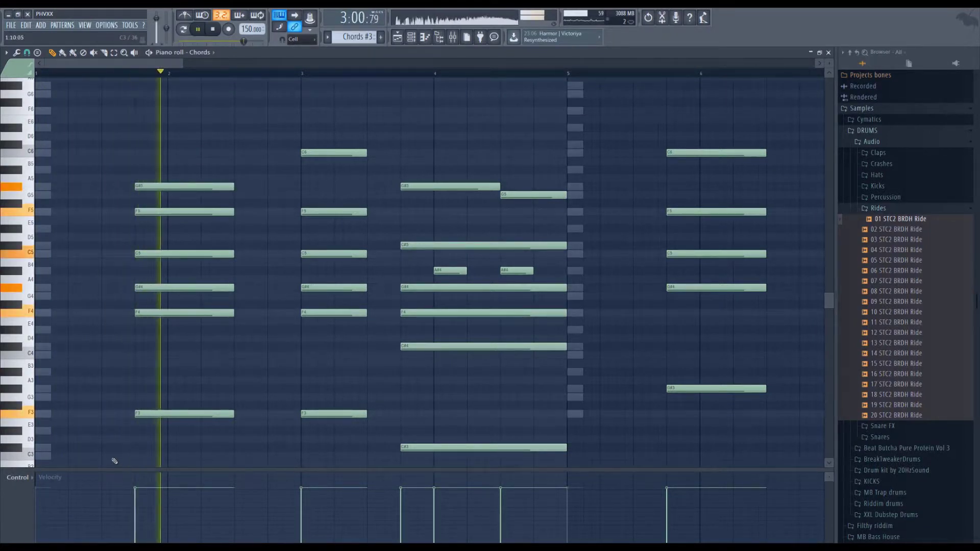
key(space)
Step: Replace the second chord's top C6 with a G5 note eight steps long and play the chords from bar 113
click(312, 162)
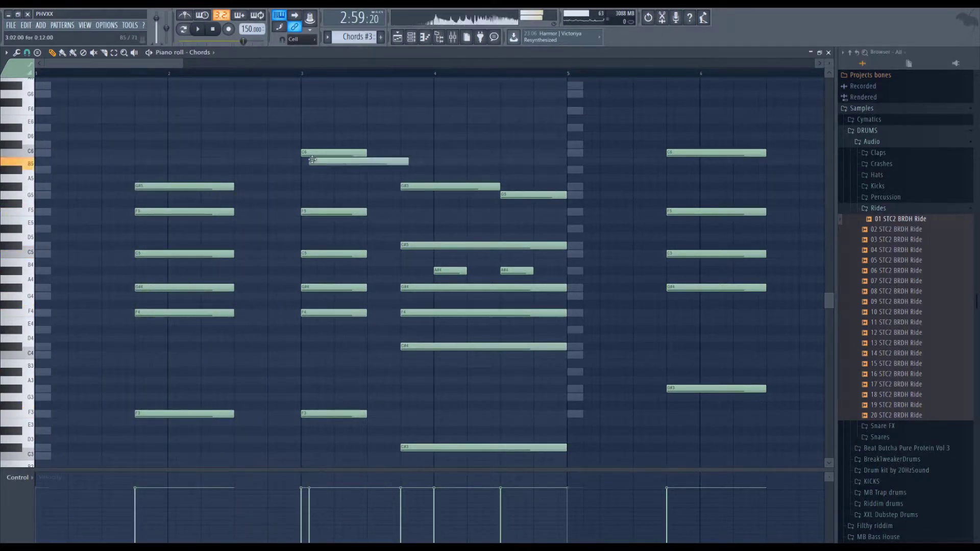
drag(313, 161, 303, 194)
key(space)
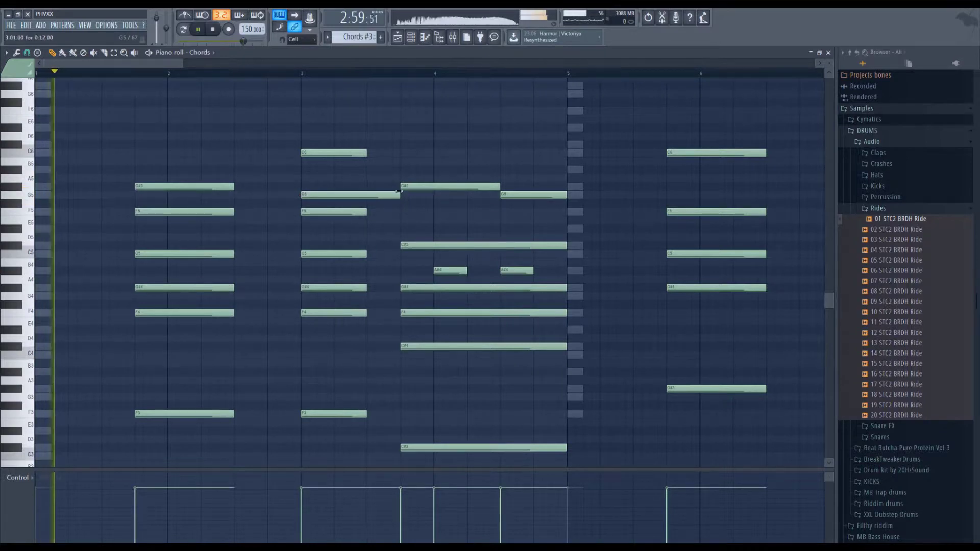
drag(398, 195, 366, 196)
right_click(335, 153)
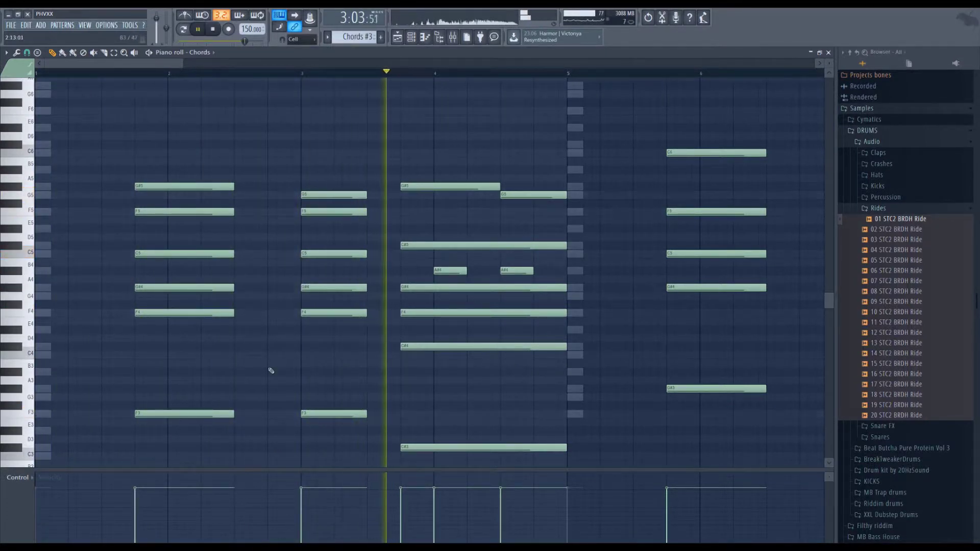
key(space)
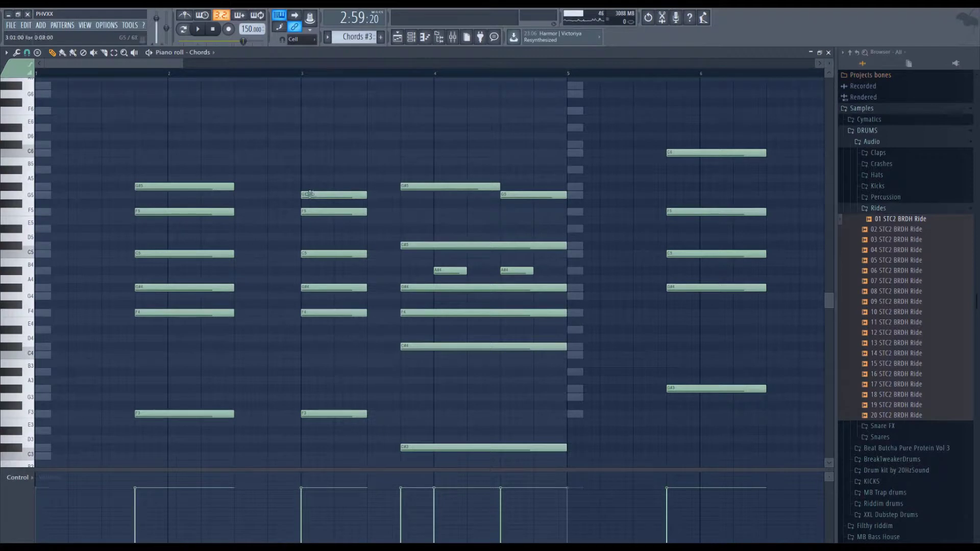
Step: Raise the second chord's top note to A#5, audition it, and delete the two short A#4 notes from the third chord
drag(309, 194, 309, 169)
key(space)
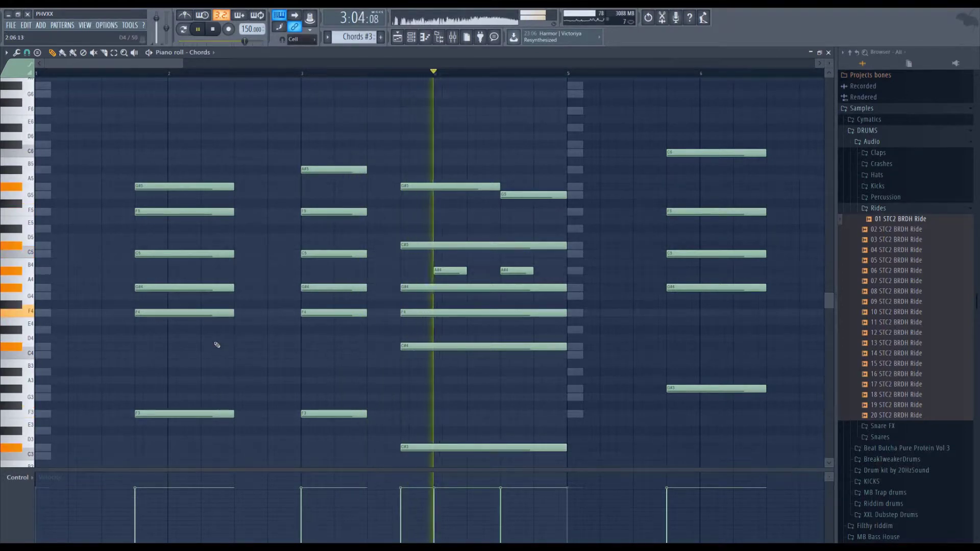
key(space)
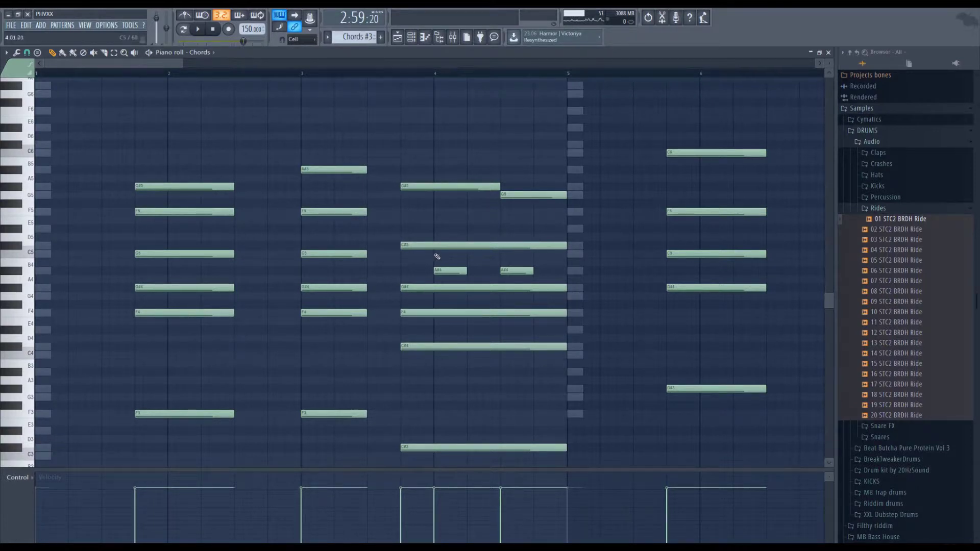
right_click(449, 270)
right_click(517, 271)
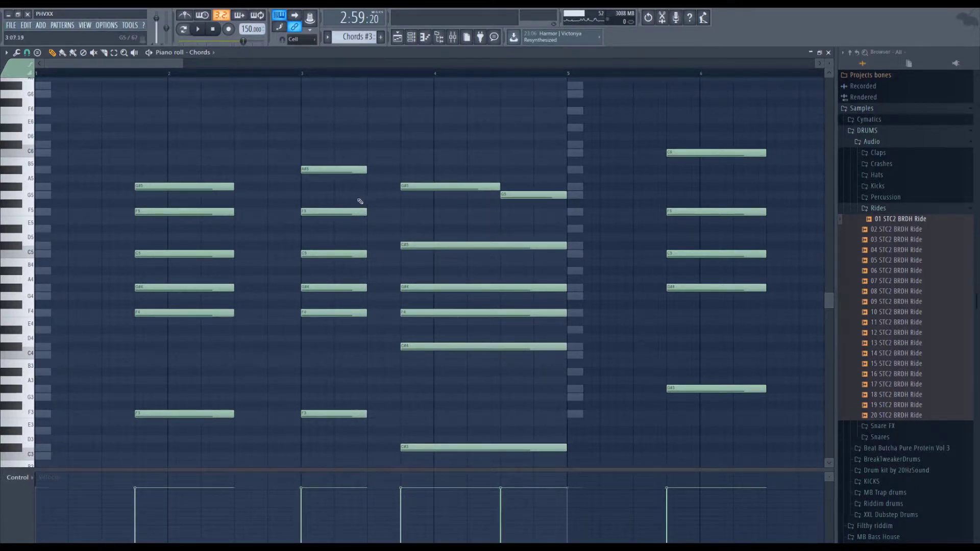
Step: Shorten the top notes of the first two chords, fill the gaps with short G5 and G#5 notes respectively, and audition the melody
click(223, 199)
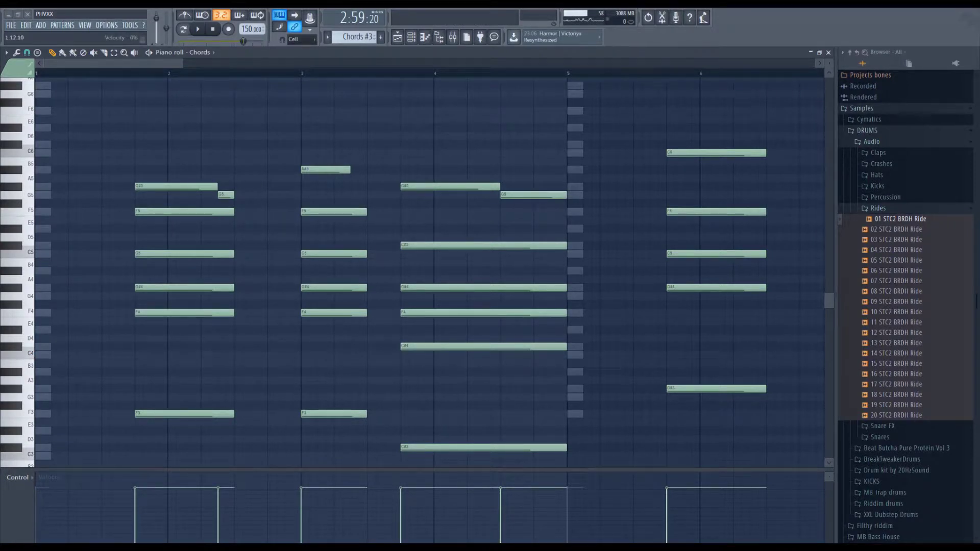
click(354, 187)
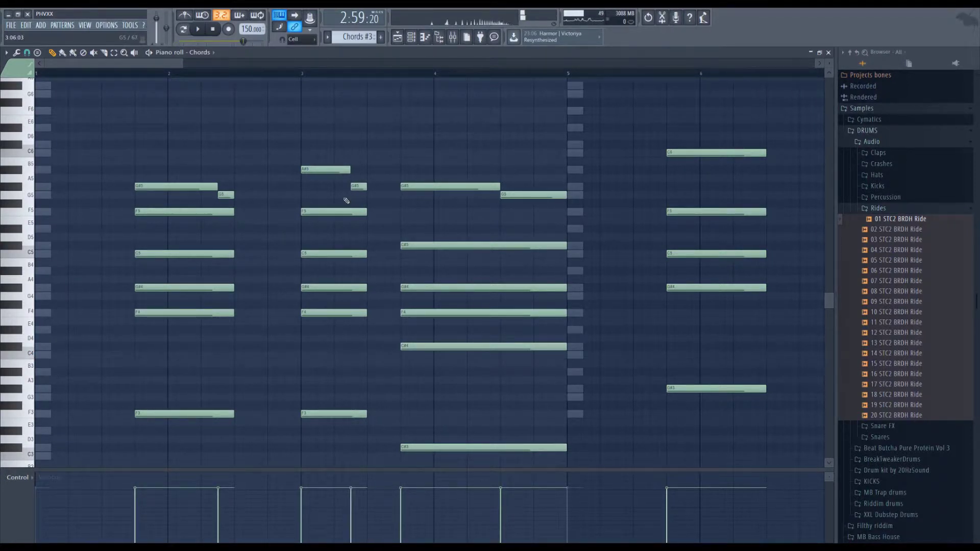
key(space)
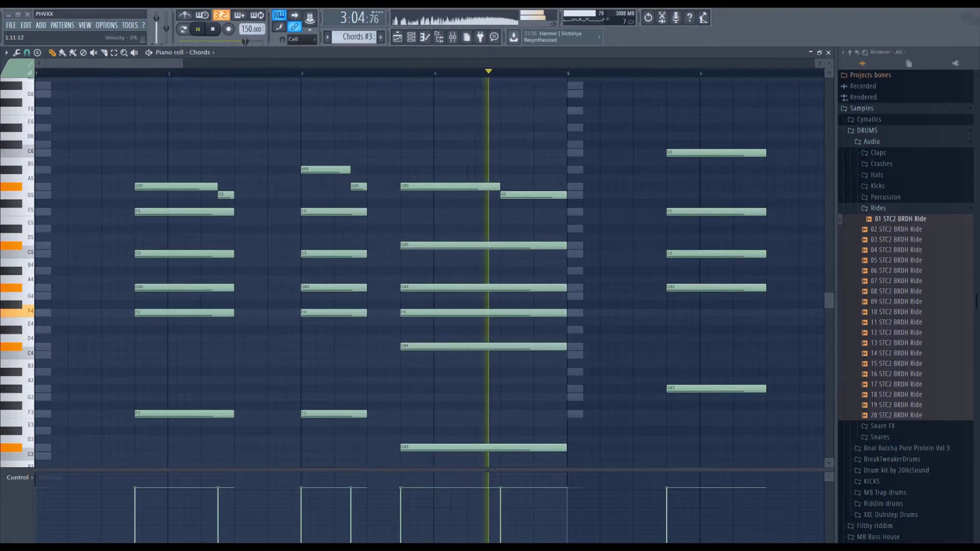
key(space)
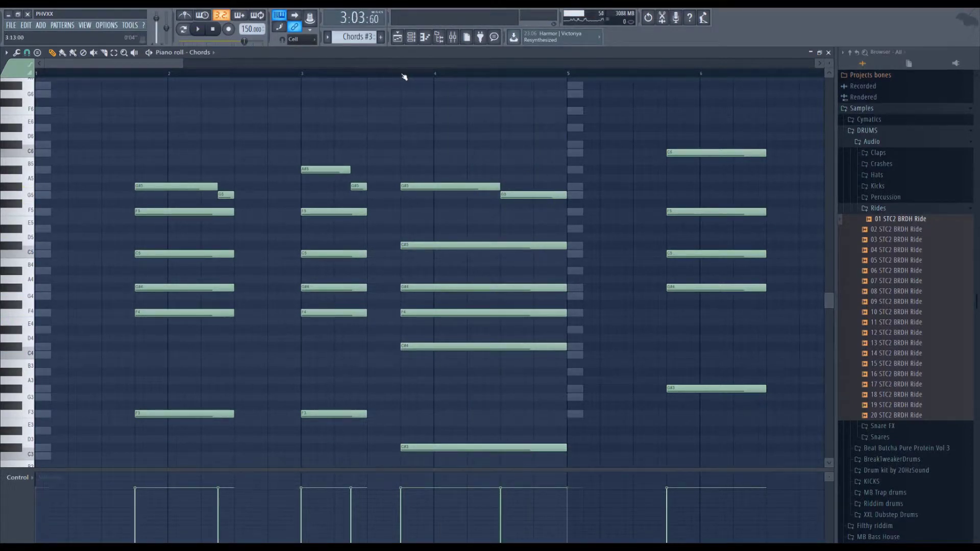
Step: Play the pattern from the start of the third chord and save the project
key(space)
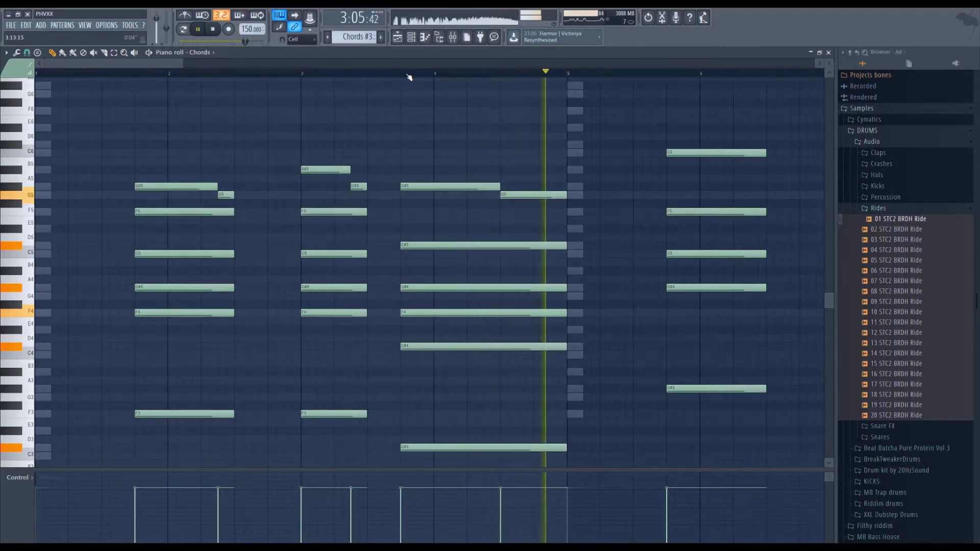
key(space)
key(ctrl+s)
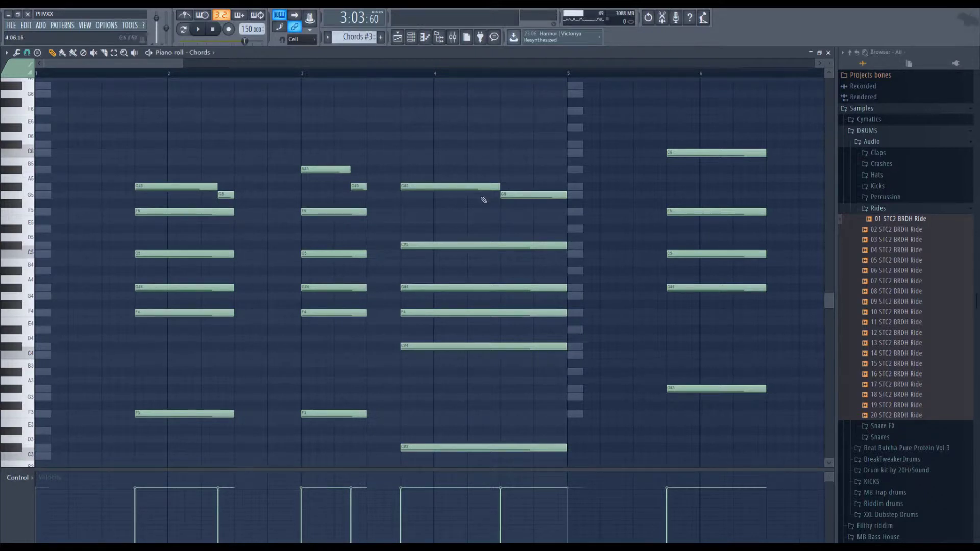
Step: Halve the third chord's top G#5 note, replace the long G5 following it with a short G5, and audition the change
drag(500, 187, 435, 198)
right_click(501, 197)
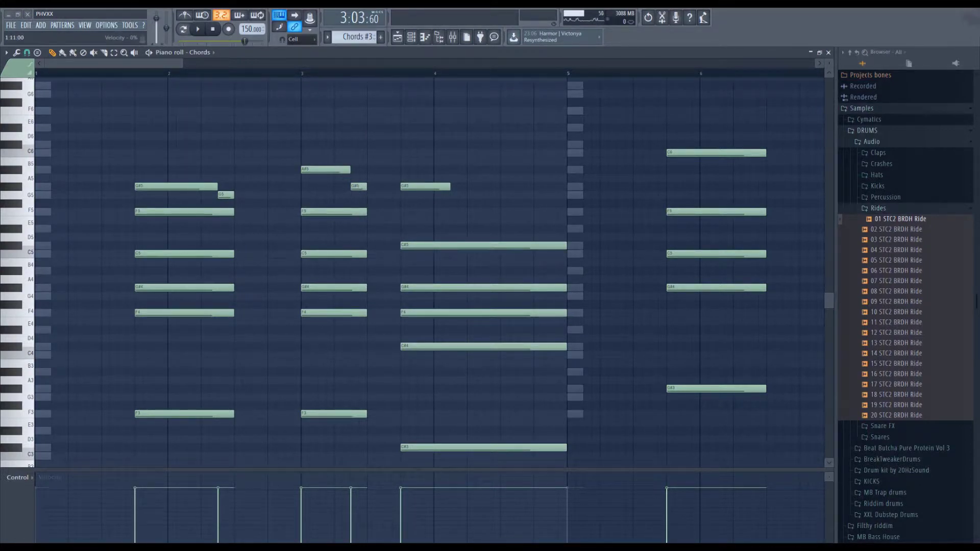
click(457, 195)
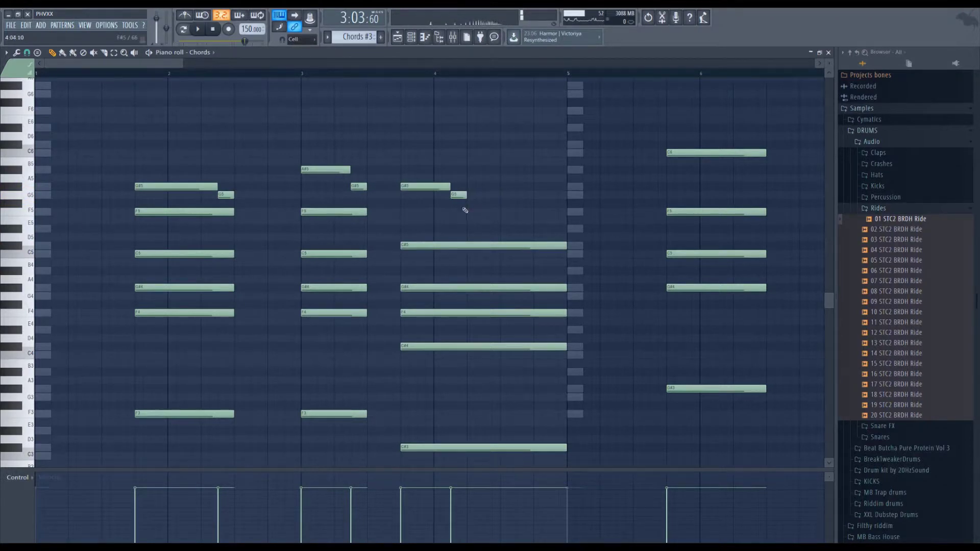
key(space)
key(space)
Step: Continue the third chord's melody with short G#5, A#5, C6, A#5, G#5 and G5 notes to the chord's end and play it
click(474, 187)
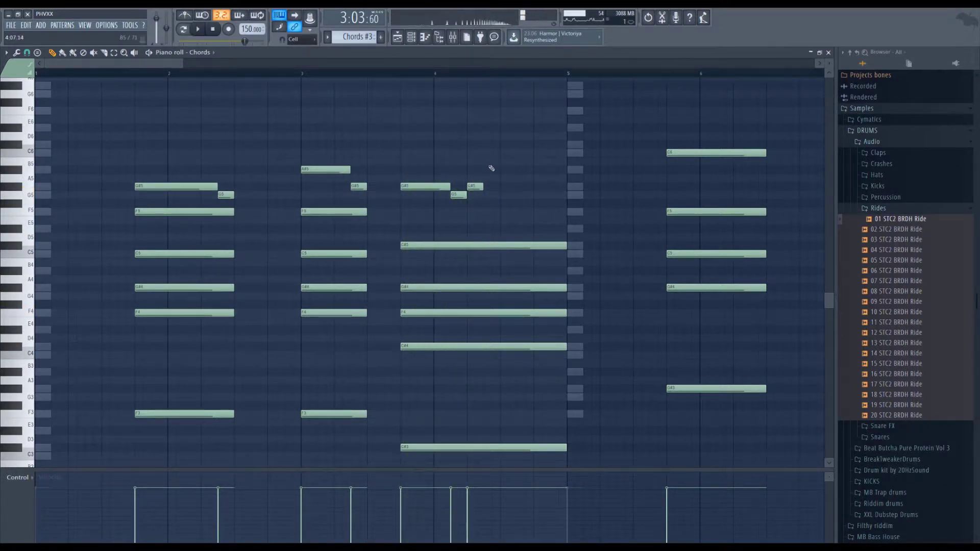
click(491, 169)
click(505, 153)
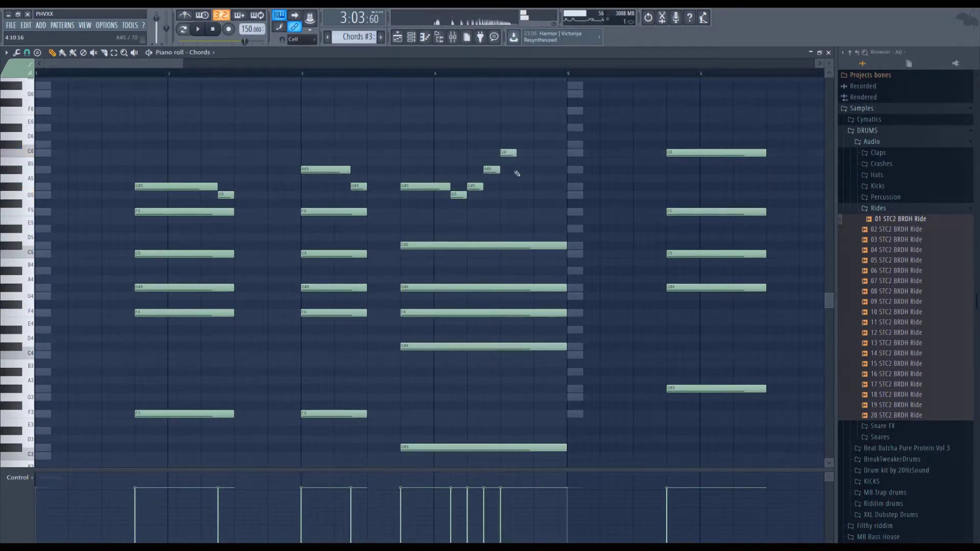
click(524, 169)
click(541, 187)
click(557, 195)
key(space)
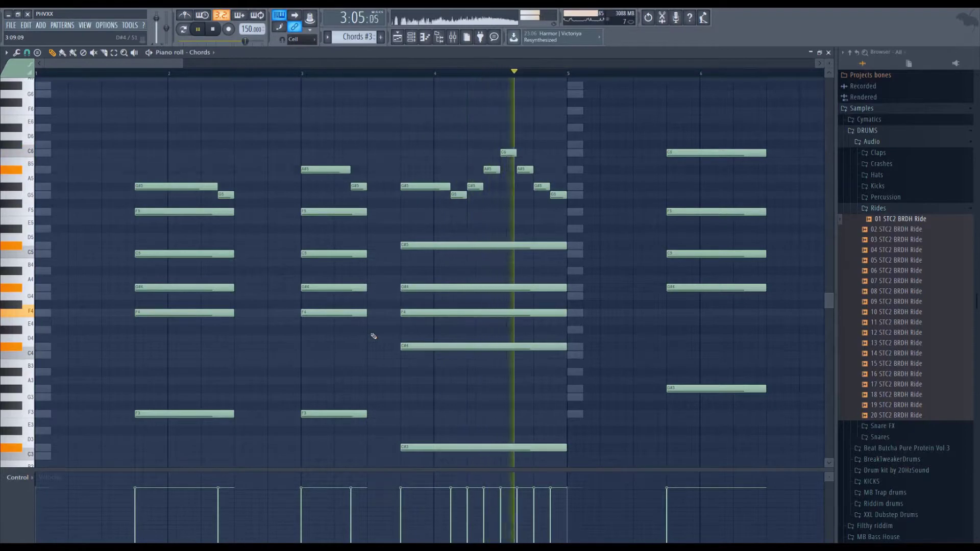
key(space)
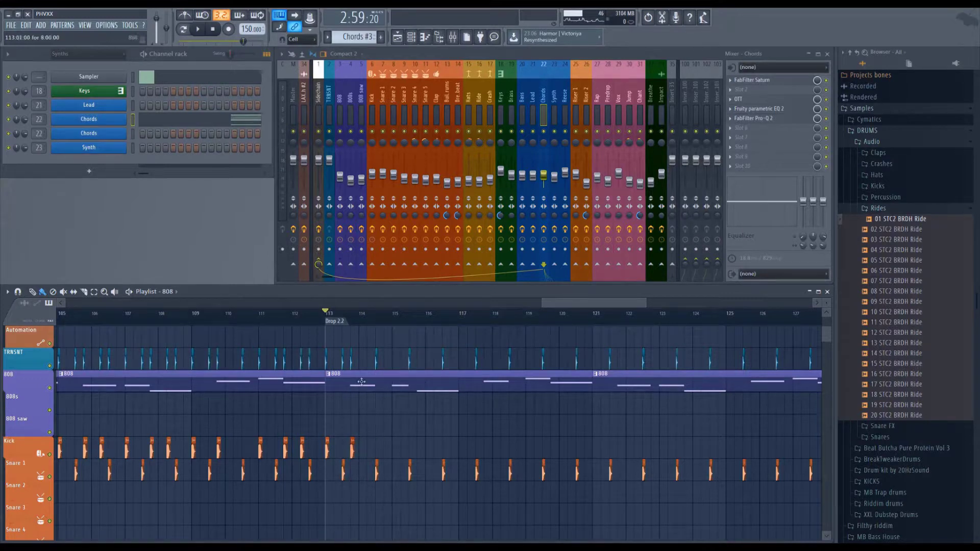
Step: Add kicks with matching transients at bar 115, late in bar 115 and early in bar 116, playing from bar 113 to check
key(space)
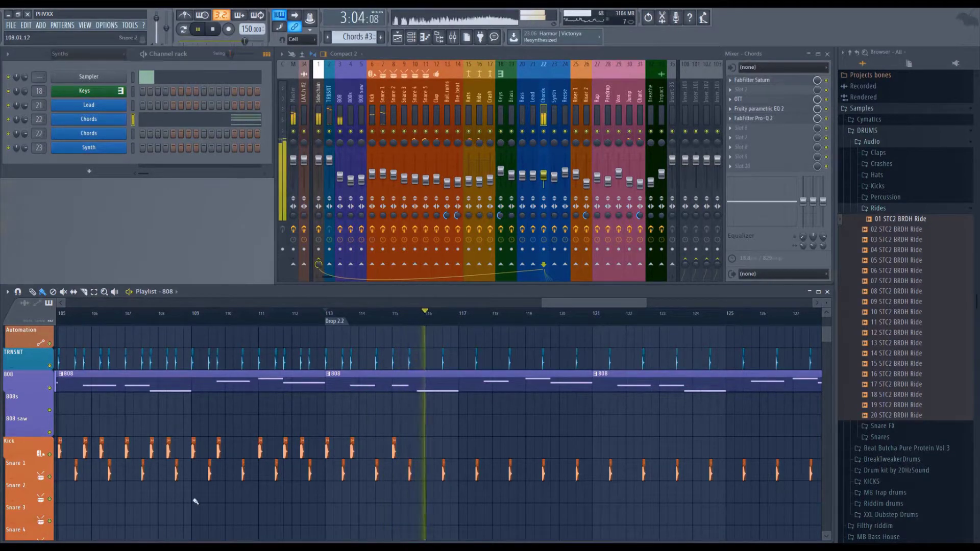
key(space)
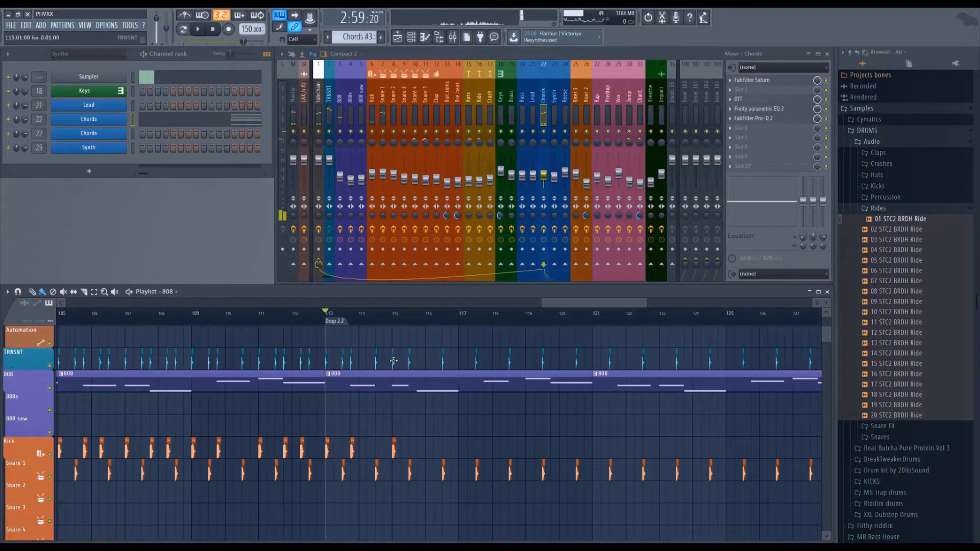
key(space)
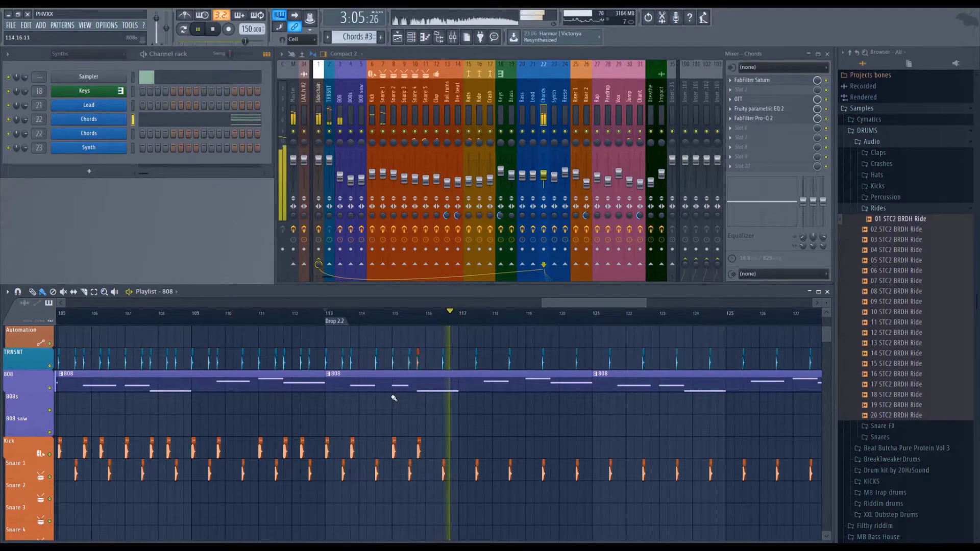
key(space)
click(436, 449)
key(space)
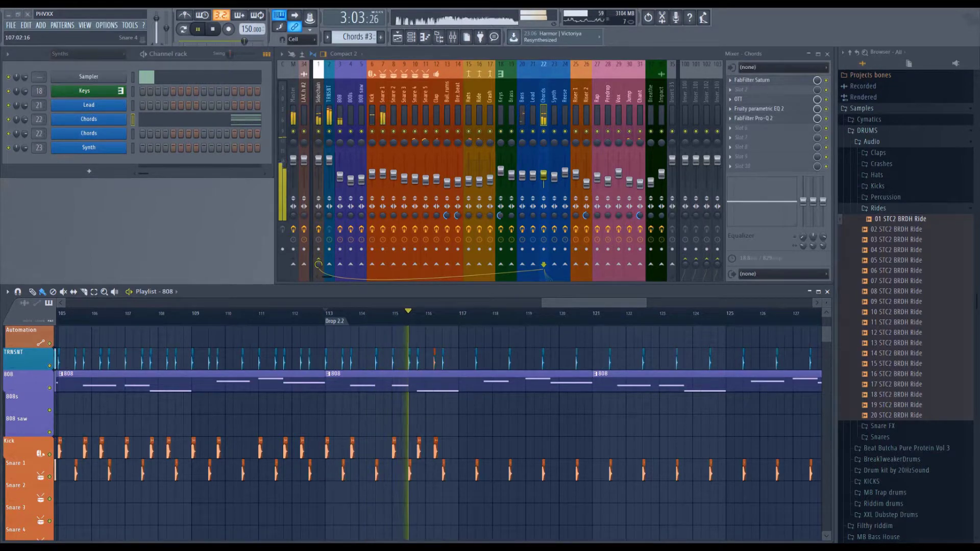
key(space)
Step: Build a quick kick roll leading into the kick late in bar 115 and delete the stray kick from the 808 saw track
scroll(427, 319, up, 4)
click(427, 319)
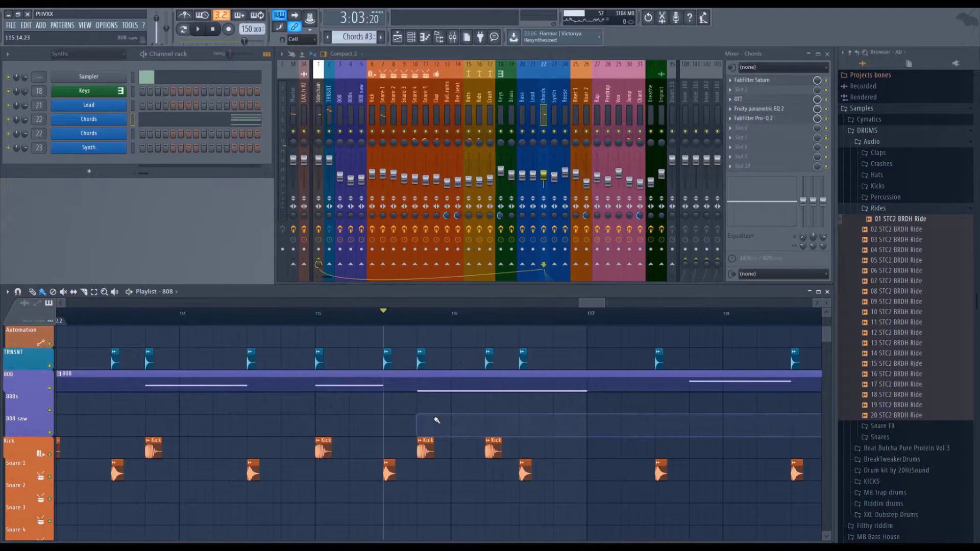
click(426, 449)
click(412, 430)
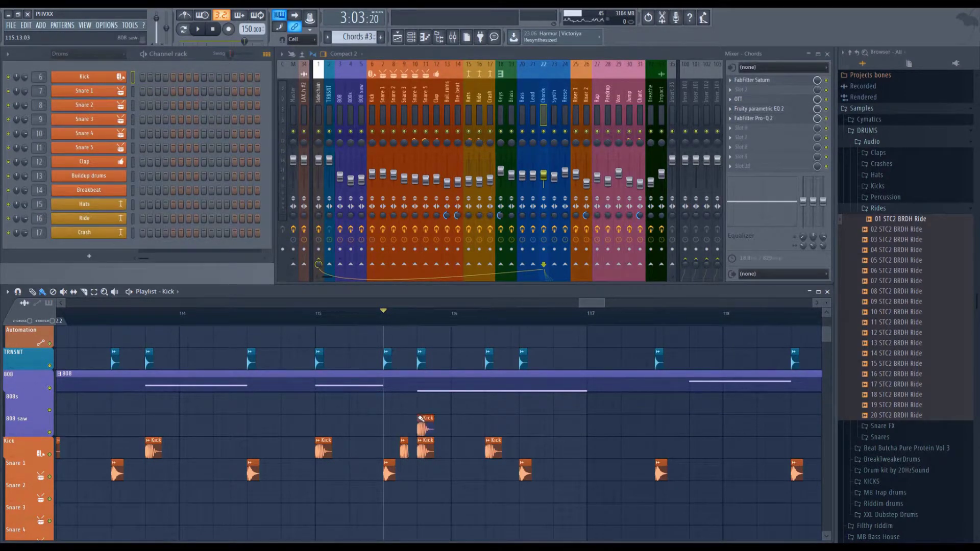
right_click(422, 420)
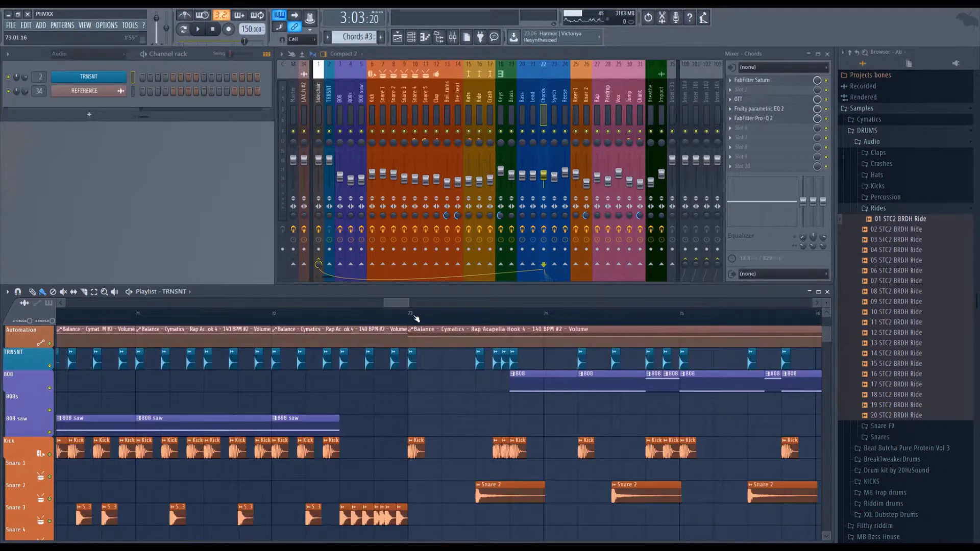
Step: Play the earlier section from bar 73 to compare its kick roll
click(415, 315)
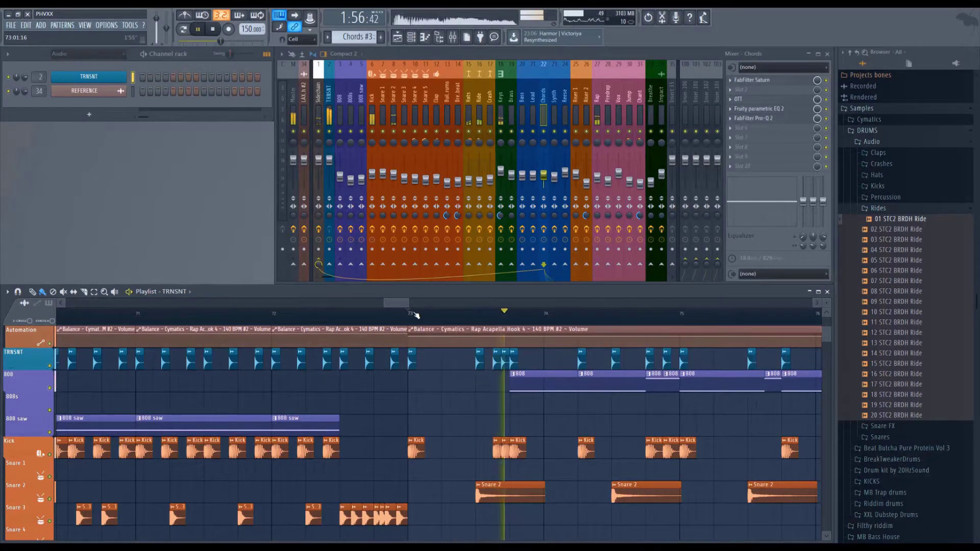
click(411, 314)
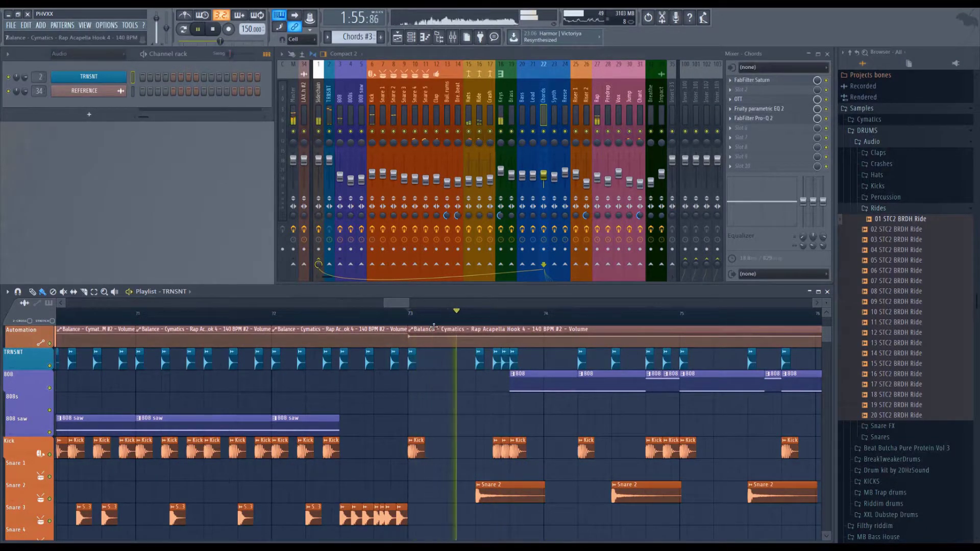
key(space)
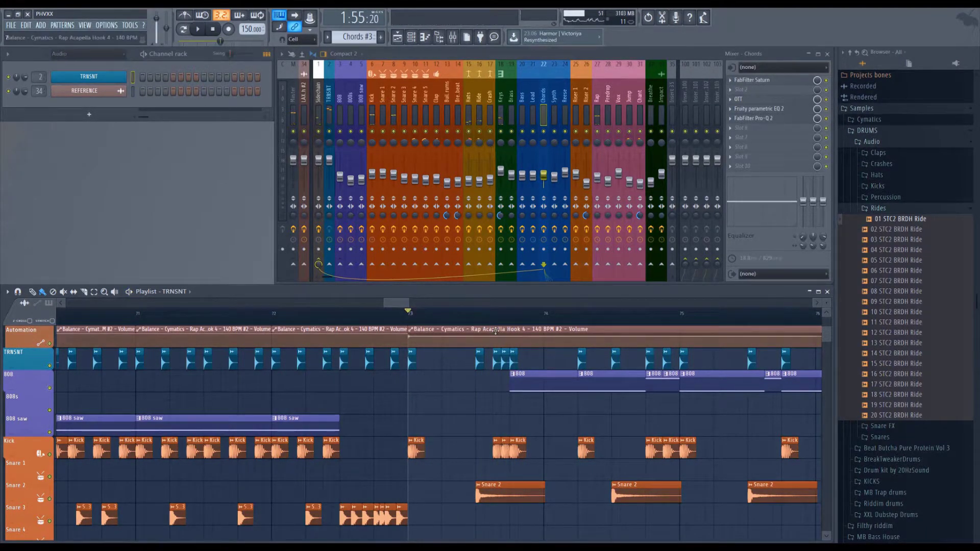
key(space)
key(space)
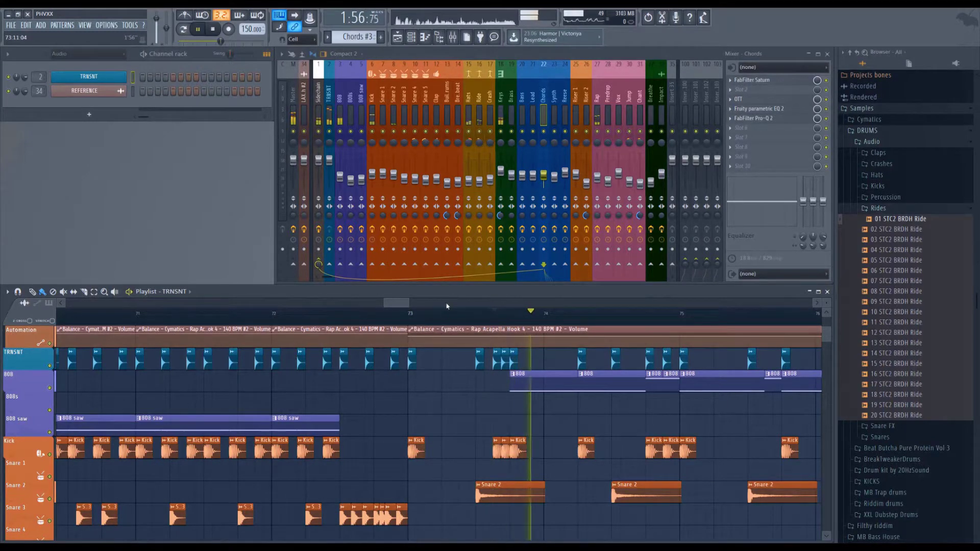
key(space)
Step: Match the kick roll late in bar 115 with transient clips and play the section from bar 115
drag(403, 303, 594, 334)
click(464, 315)
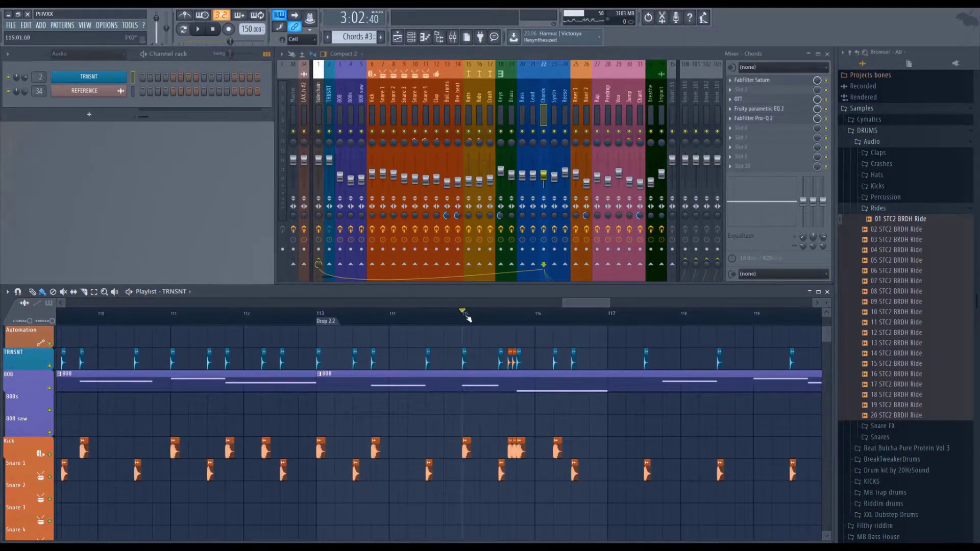
key(space)
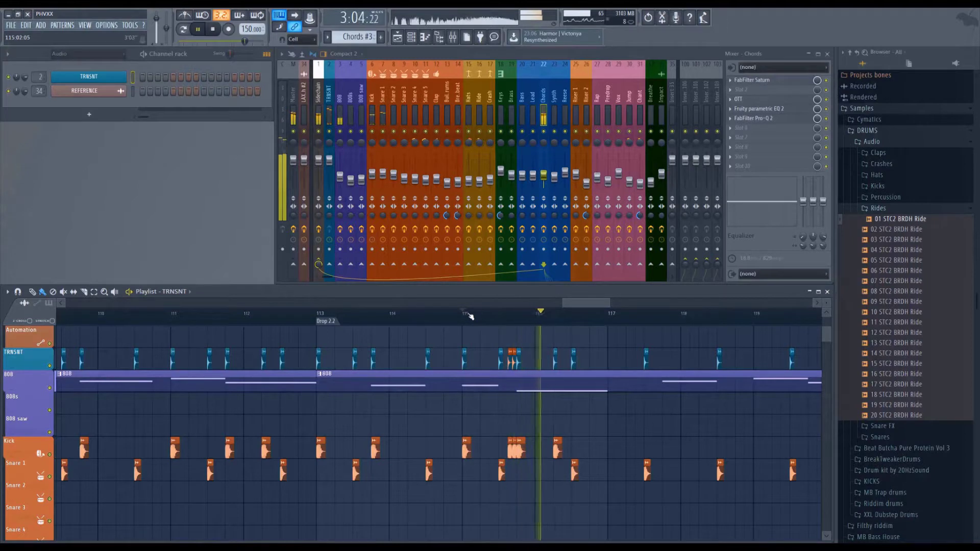
key(space)
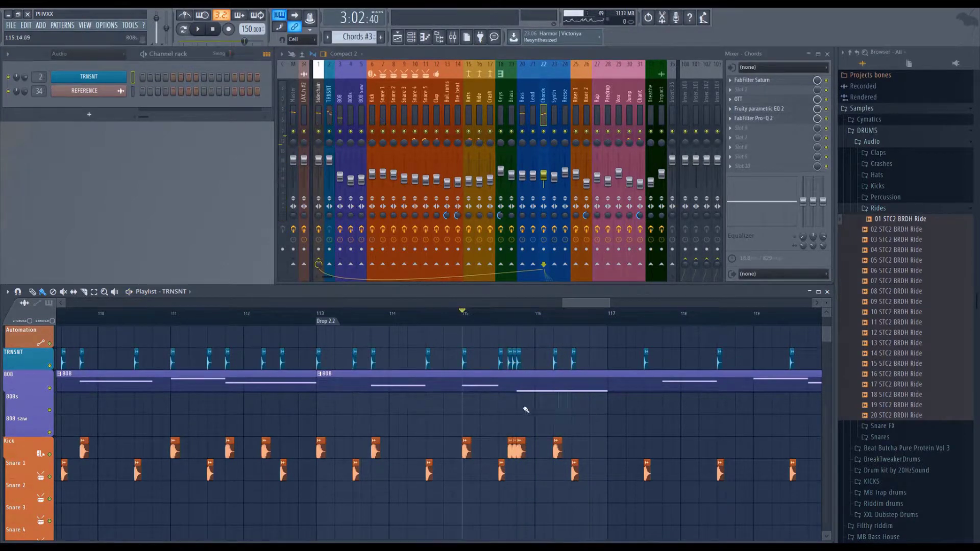
Step: Save the project and play the second half of the drop from the Drop 2.2 marker at bar 113
scroll(501, 325, up, 1)
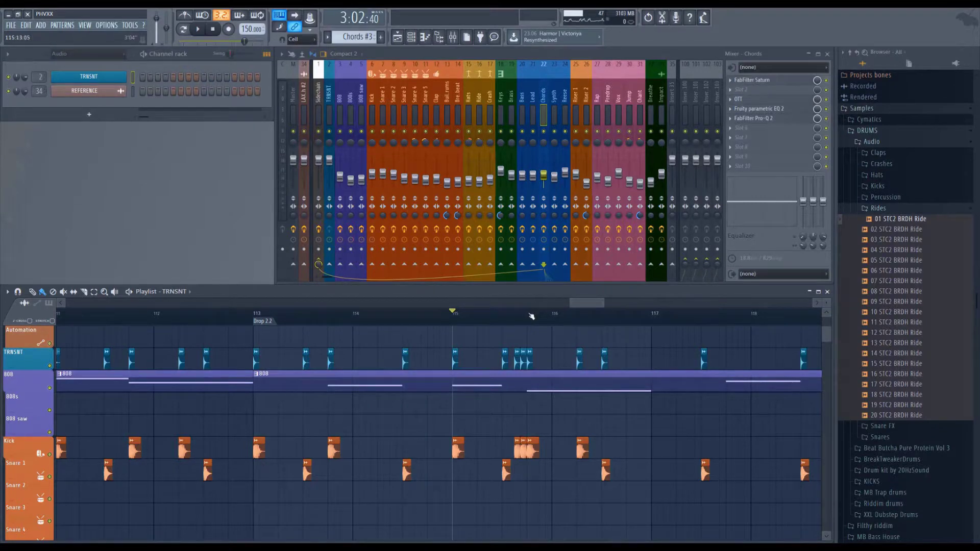
click(528, 313)
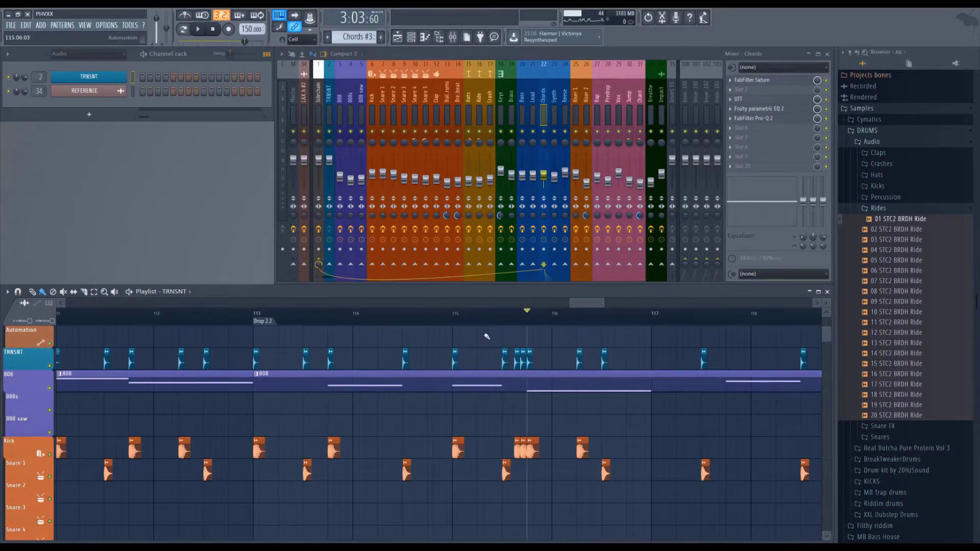
click(259, 320)
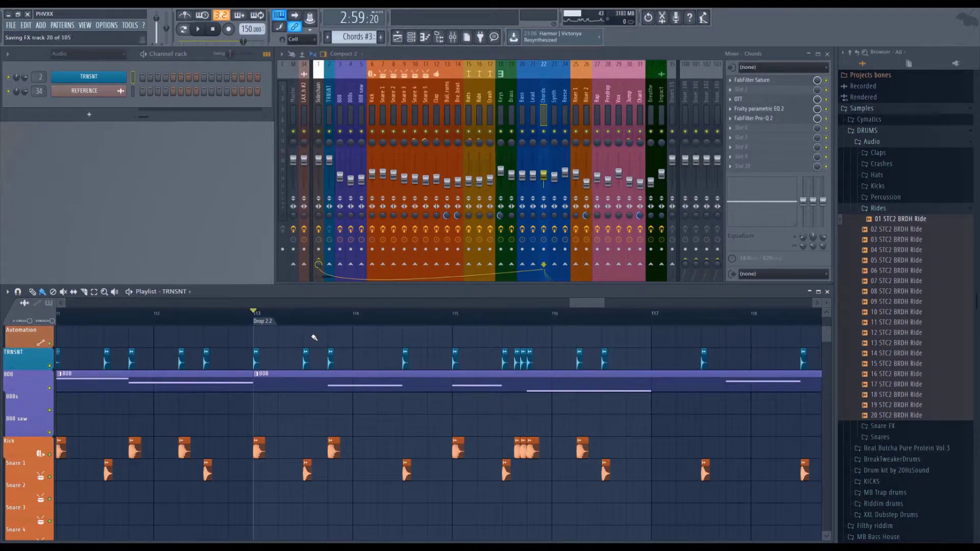
key(space)
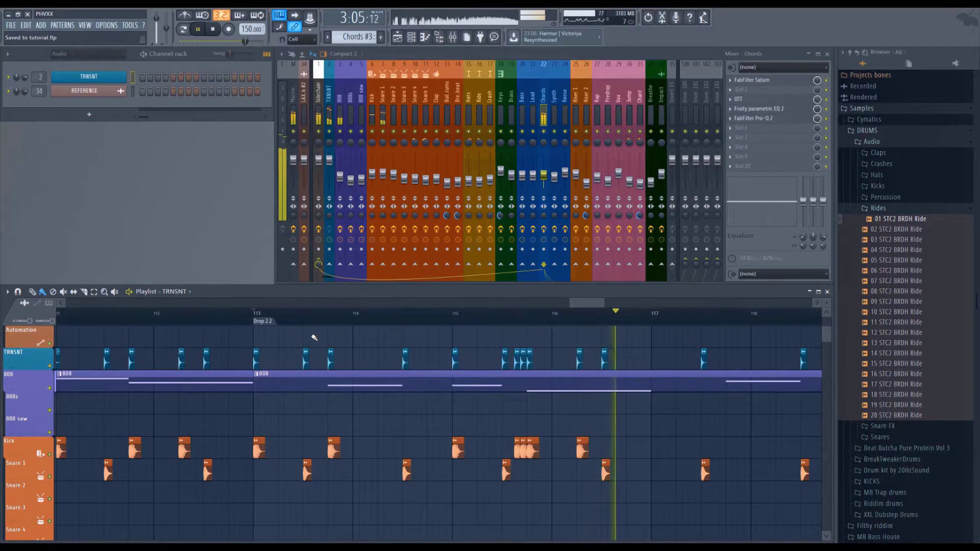
key(space)
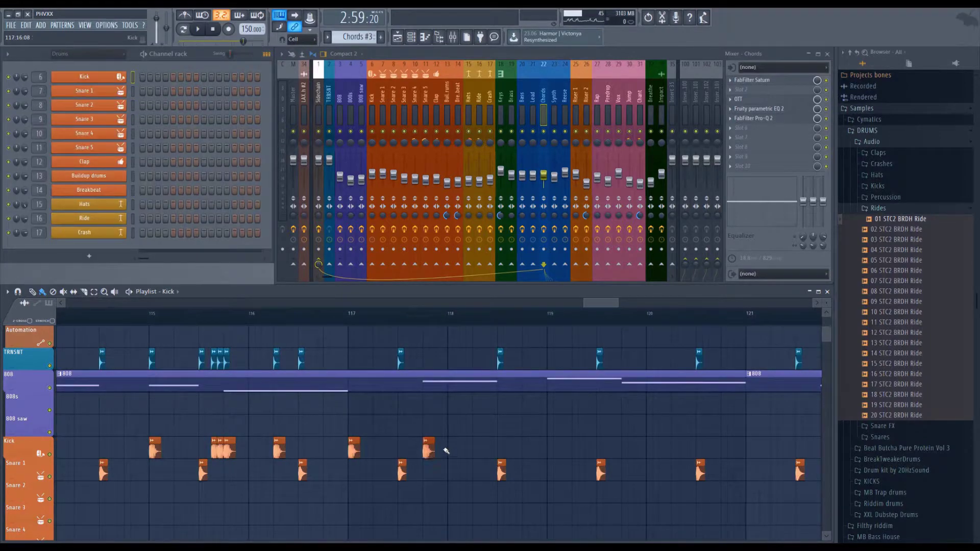
Step: Add kicks with matching transients on the 808 notes at the start and late in bars 117 and 119
drag(444, 449, 551, 455)
scroll(476, 319, down, 2)
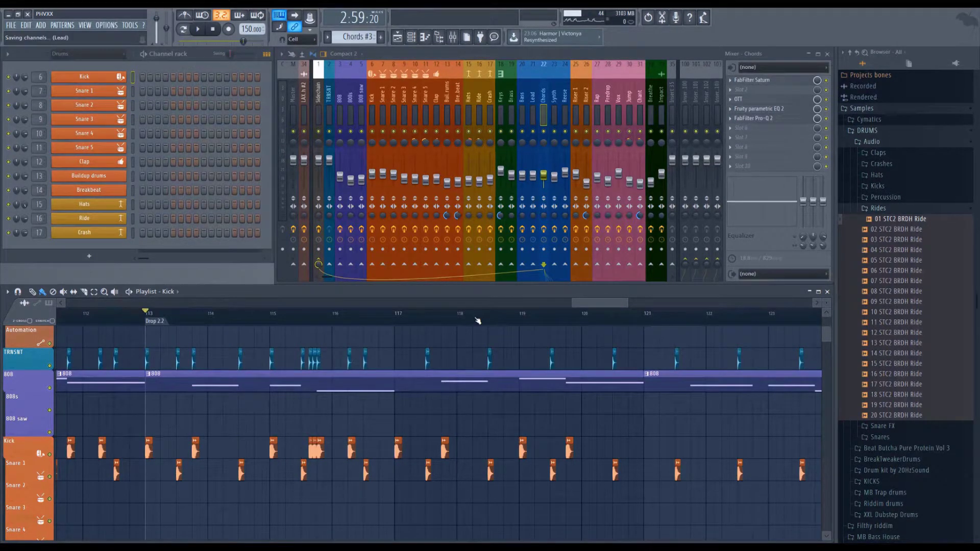
click(366, 362)
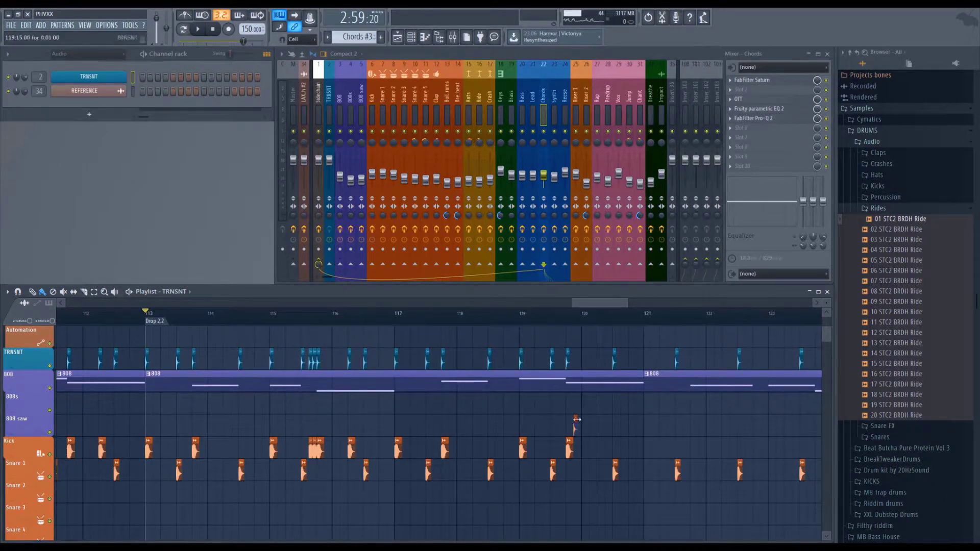
drag(445, 392, 636, 415)
click(560, 400)
Step: Play the drop from bar 117 and save the project
scroll(404, 434, down, 5)
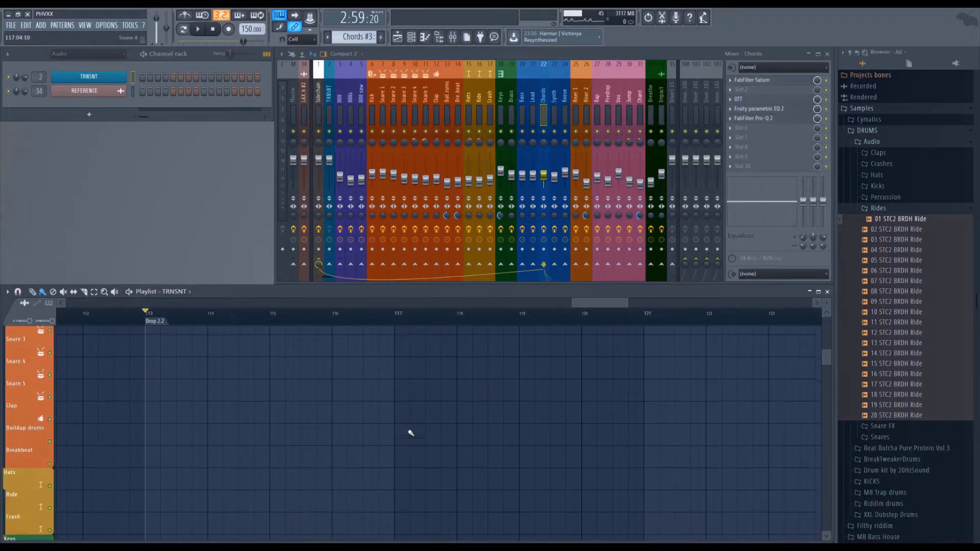
click(413, 424)
scroll(421, 409, up, 5)
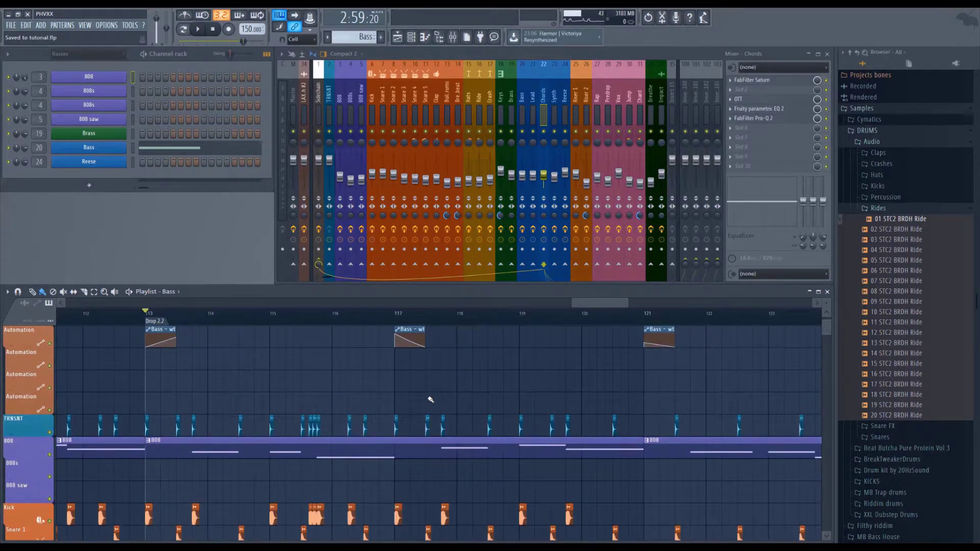
click(400, 313)
key(space)
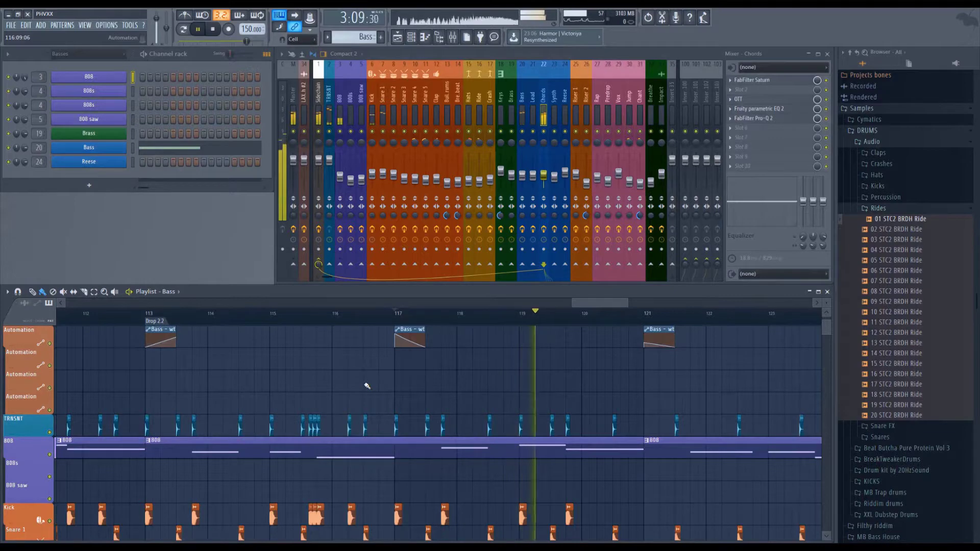
key(ctrl+s)
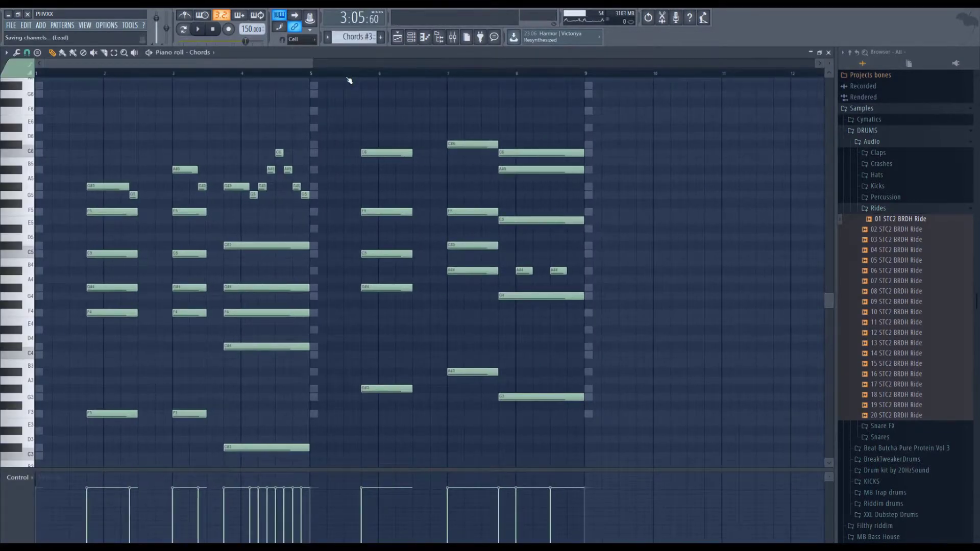
Step: Shorten the top notes of the fourth and fifth chords, fill the gaps with short A#5 and C6 notes respectively, and audition from bar 5
key(space)
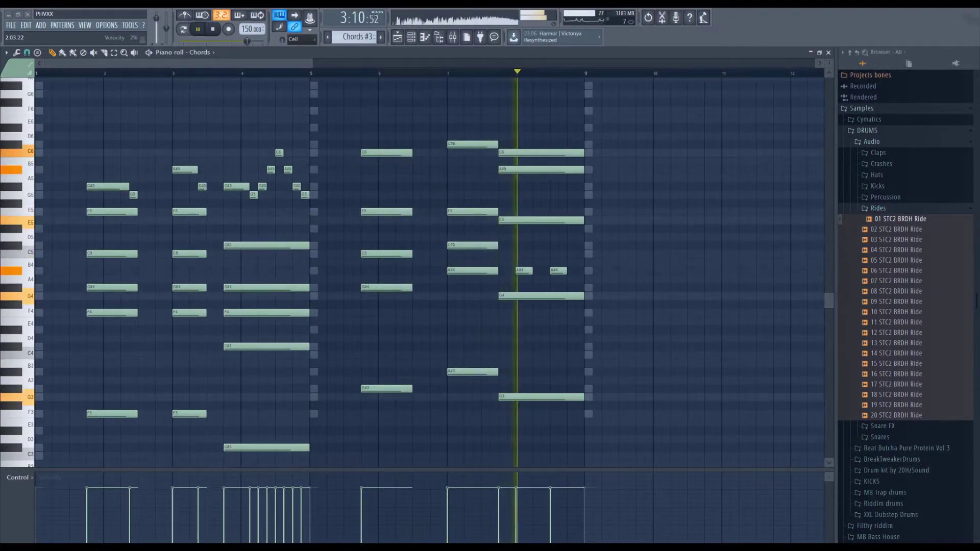
key(space)
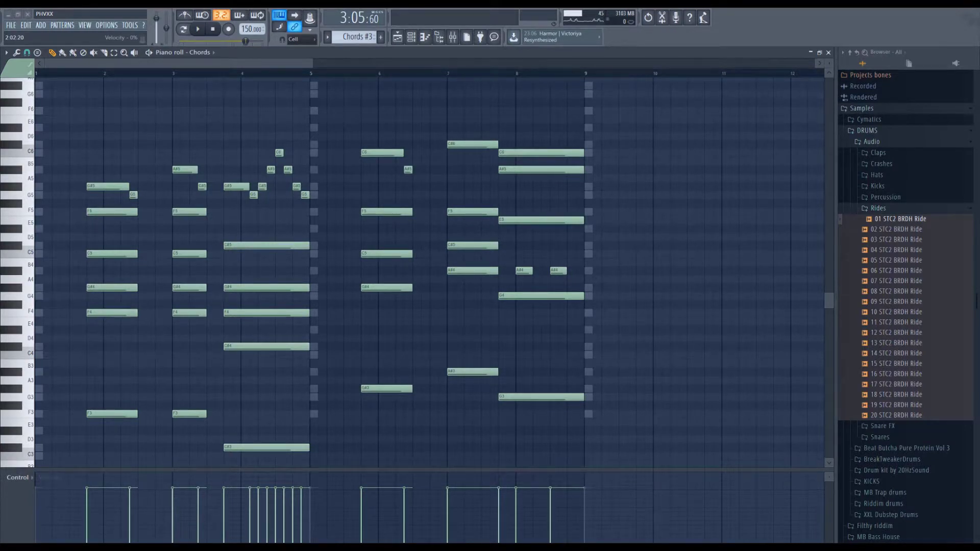
key(space)
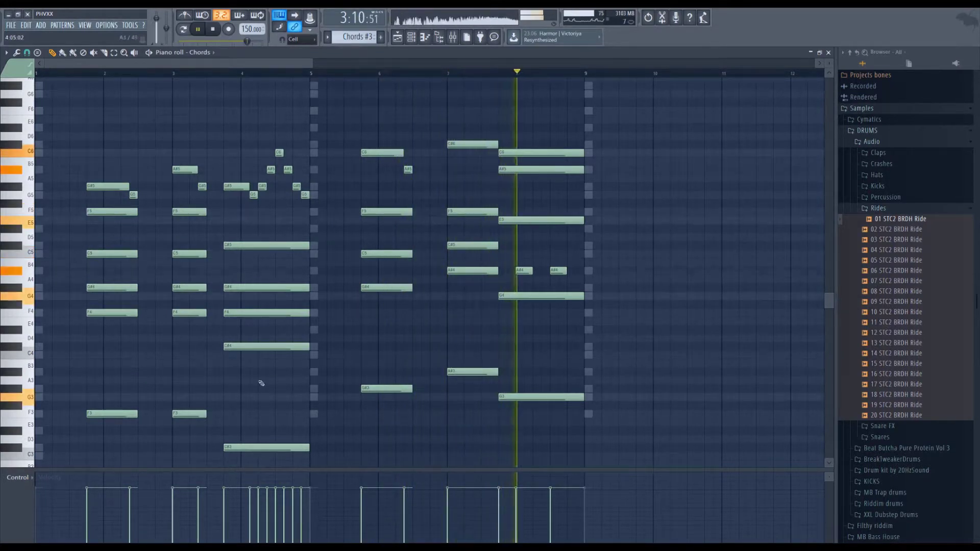
drag(494, 161, 493, 151)
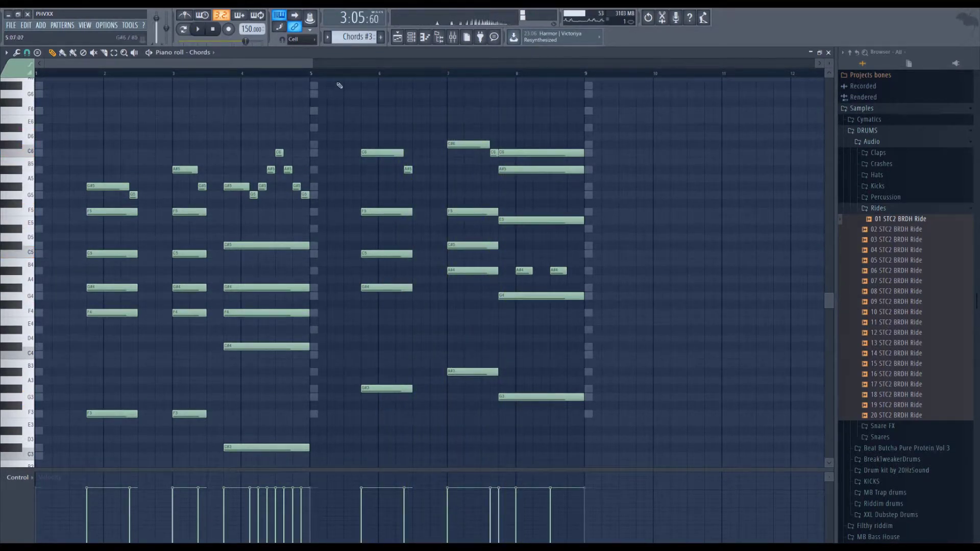
mouse_move(314, 74)
mouse_down()
mouse_move(332, 72)
mouse_move(313, 76)
mouse_up()
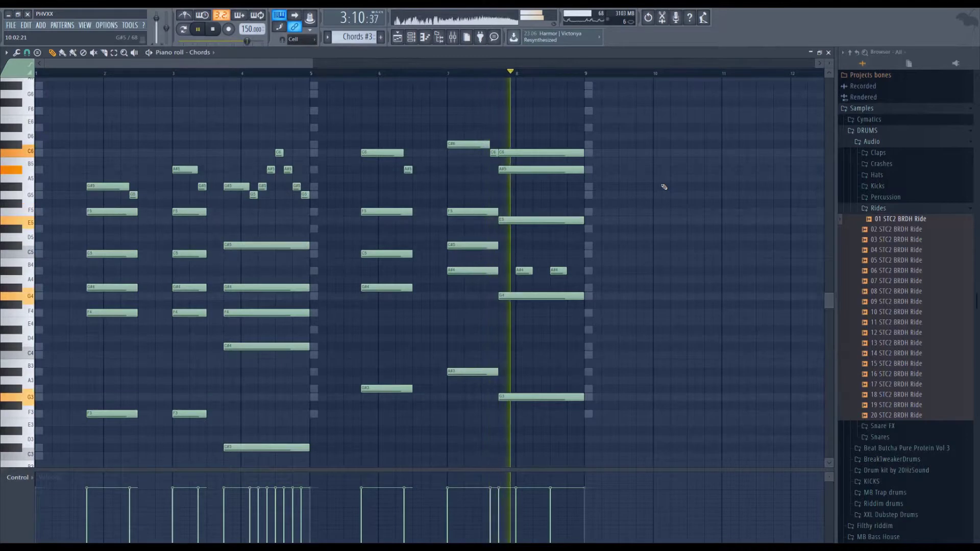
Step: Shorten the fifth chord's top C#6 note, shift the short C6 note back against it, and play the melody
key(space)
scroll(496, 102, up, 2)
scroll(499, 119, up, 1)
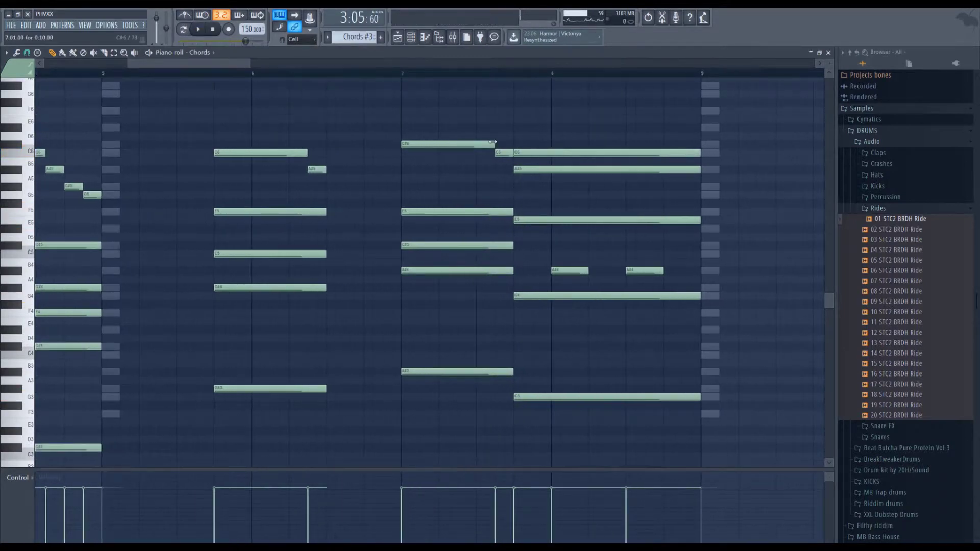
drag(494, 144, 467, 153)
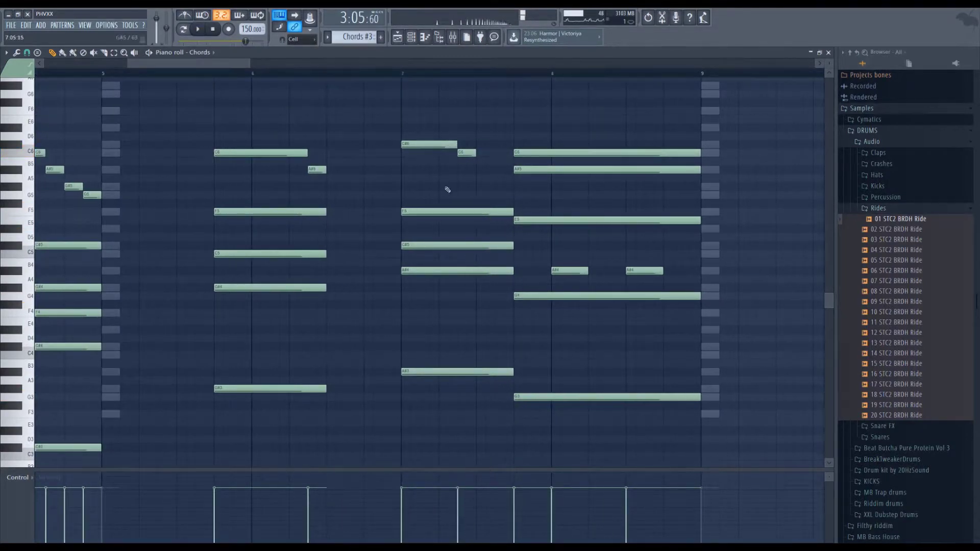
key(space)
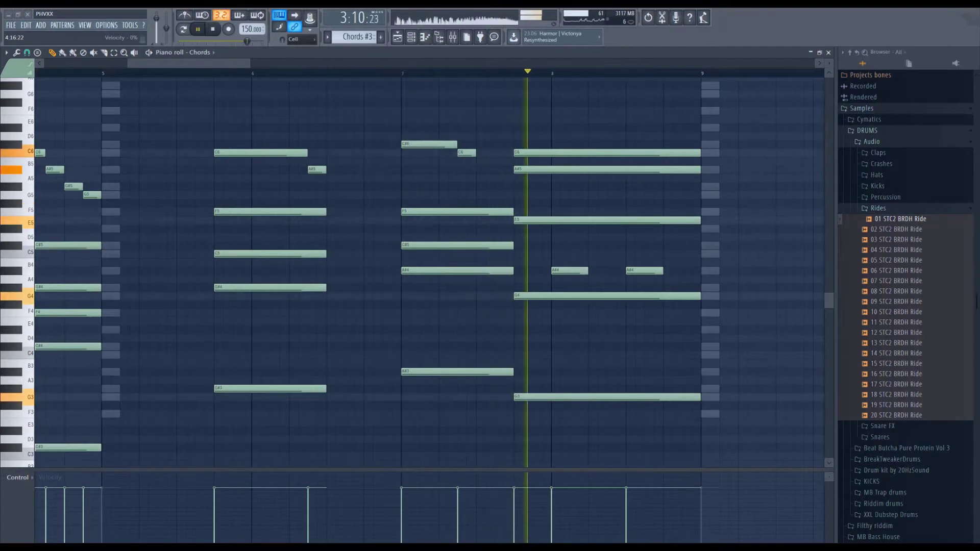
key(space)
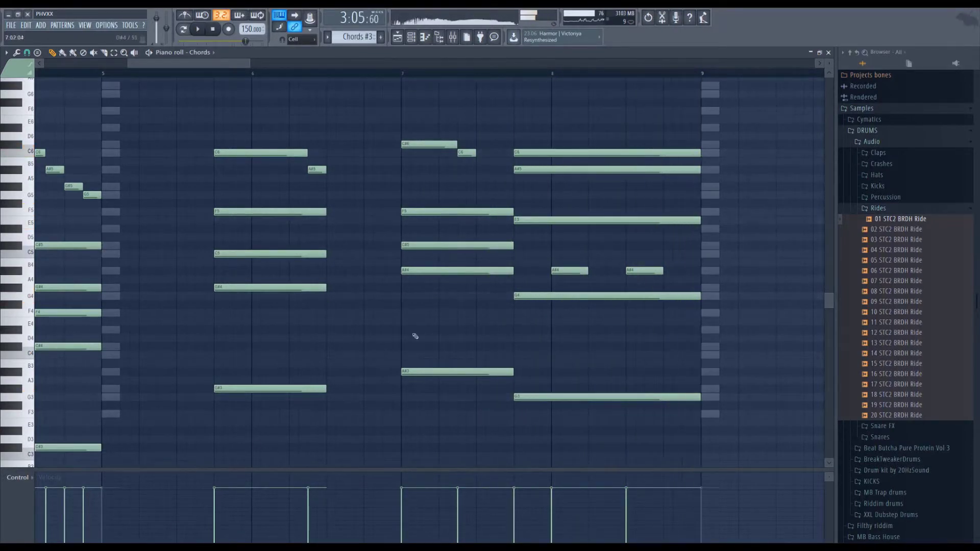
Step: Add a short G#5 melody note just before the last chord and audition it
click(498, 186)
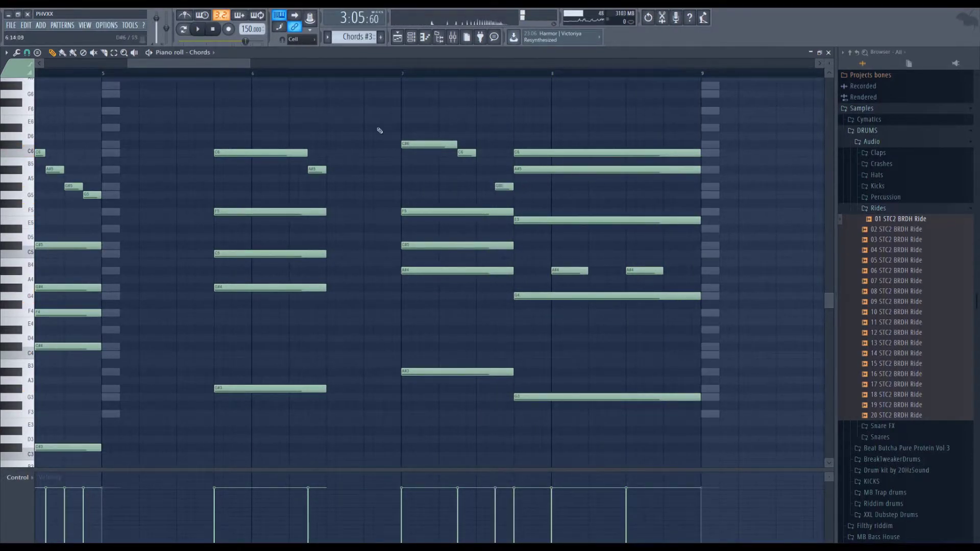
key(space)
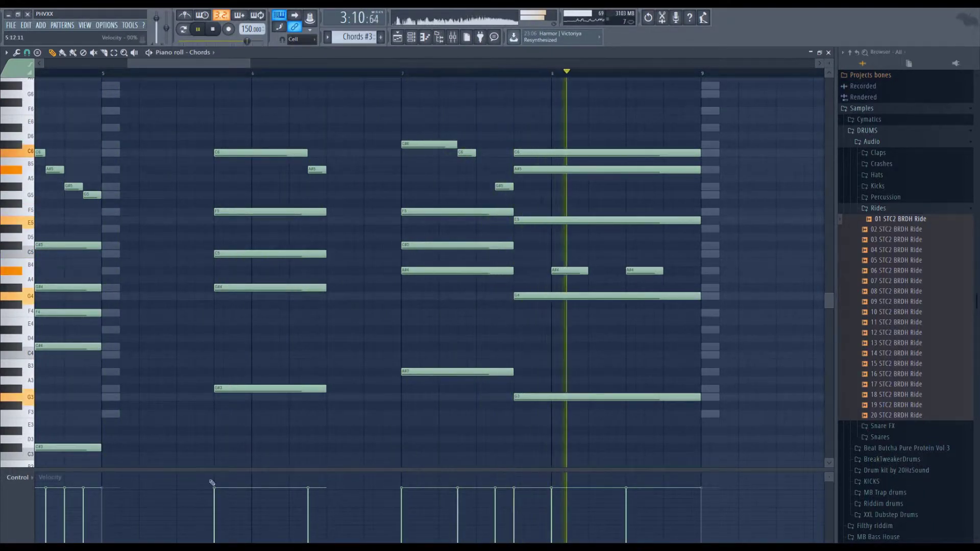
key(space)
Step: Shorten the last chord's top C6 note to end midway through bar 8 and audition the second half of the melody
drag(466, 175, 524, 199)
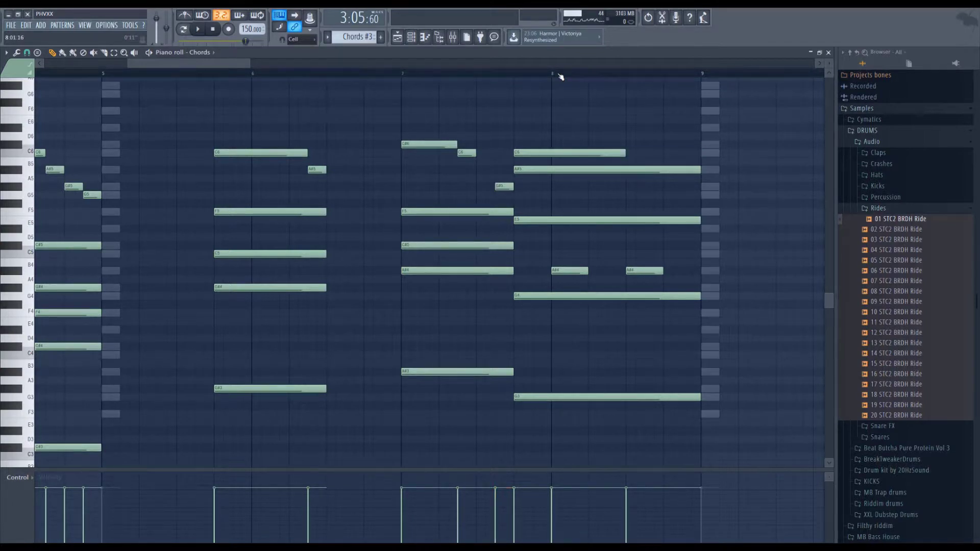
scroll(560, 76, down, 4)
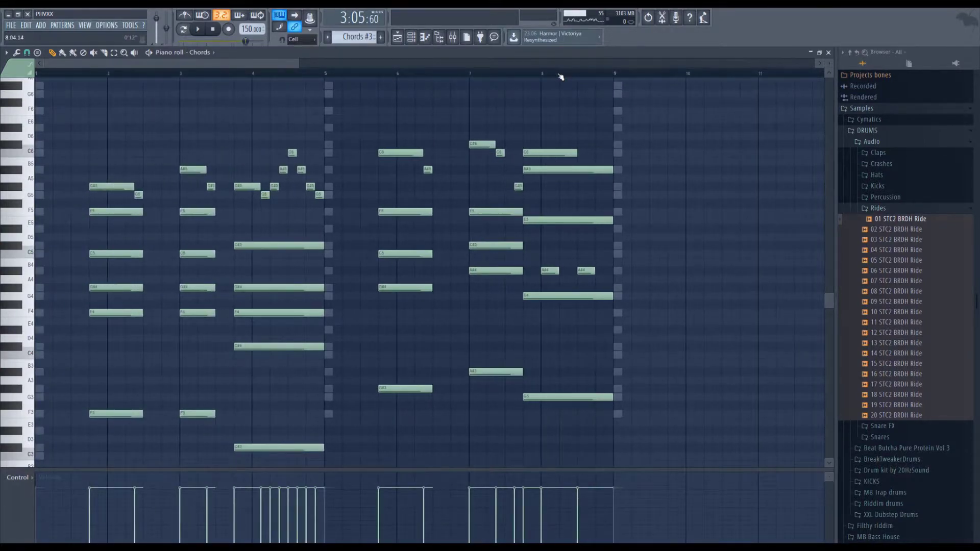
scroll(561, 76, up, 2)
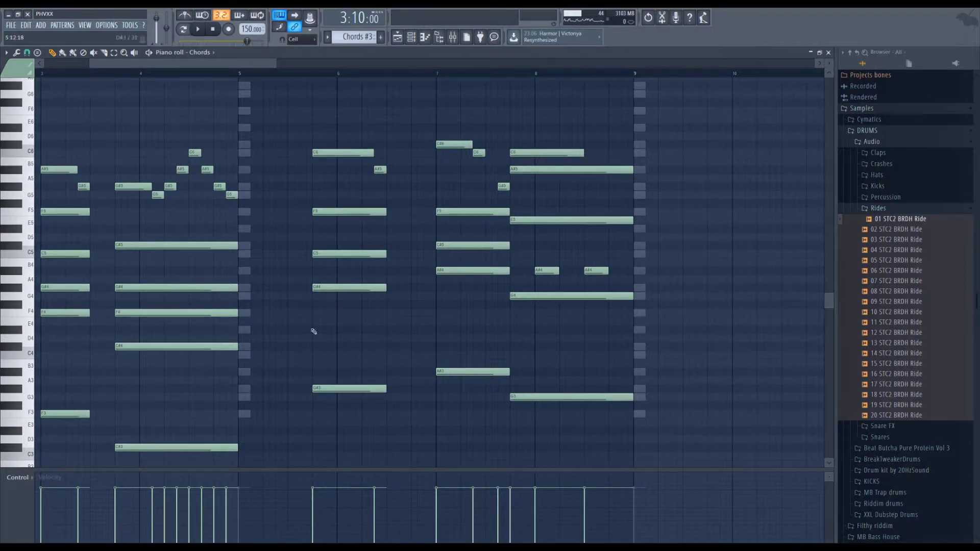
drag(514, 75, 583, 80)
drag(587, 77, 685, 76)
scroll(643, 75, down, 3)
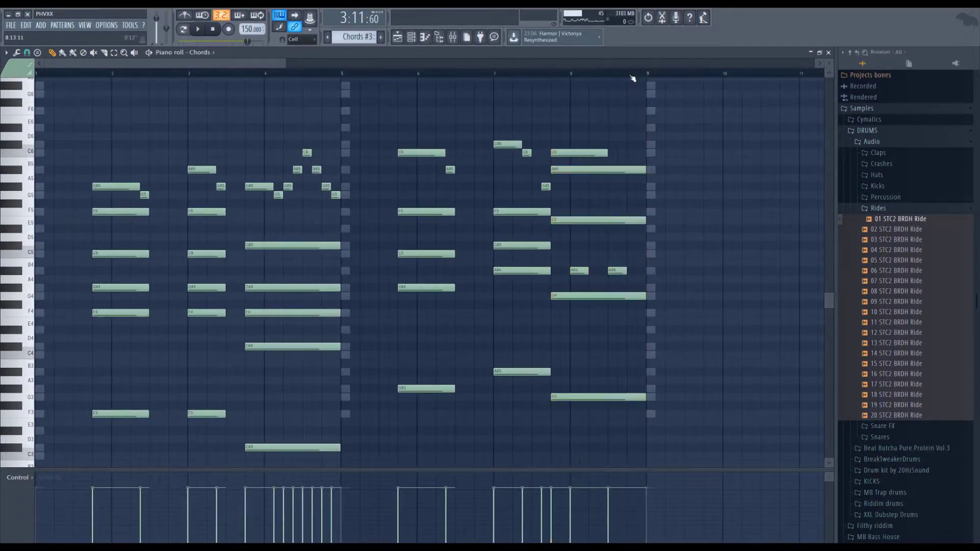
click(633, 77)
drag(675, 185, 587, 150)
click(349, 76)
key(space)
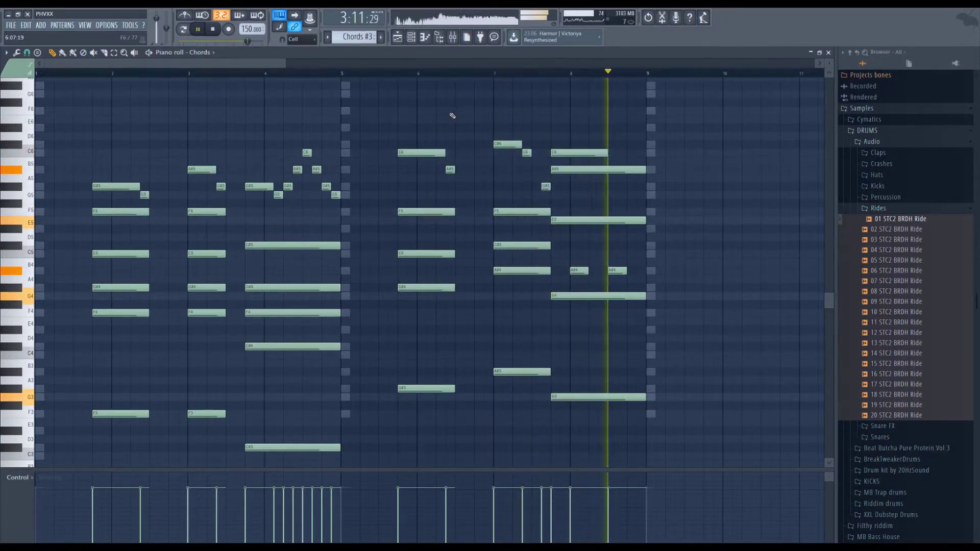
key(space)
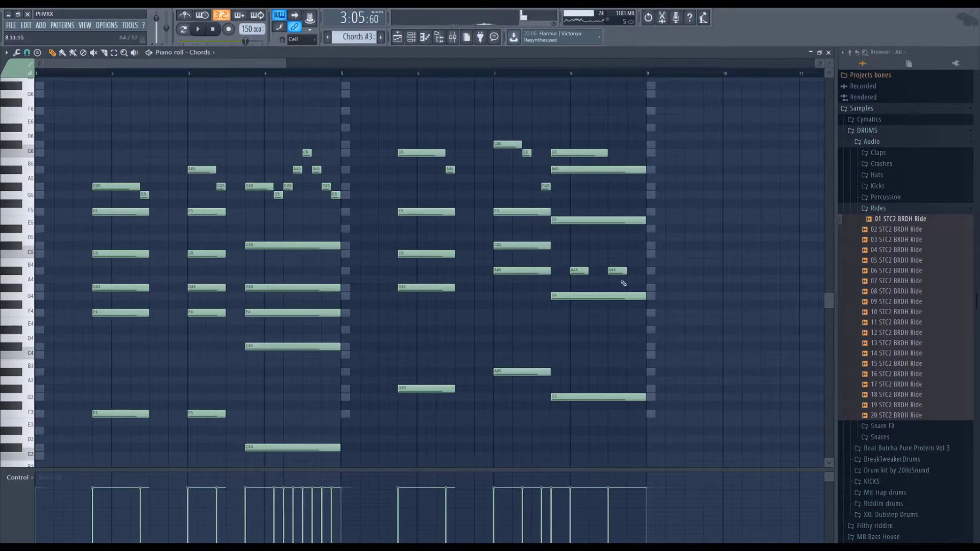
Step: Create the pattern Chords #4, paste the original chord progression into it, and play it
drag(652, 293, 553, 233)
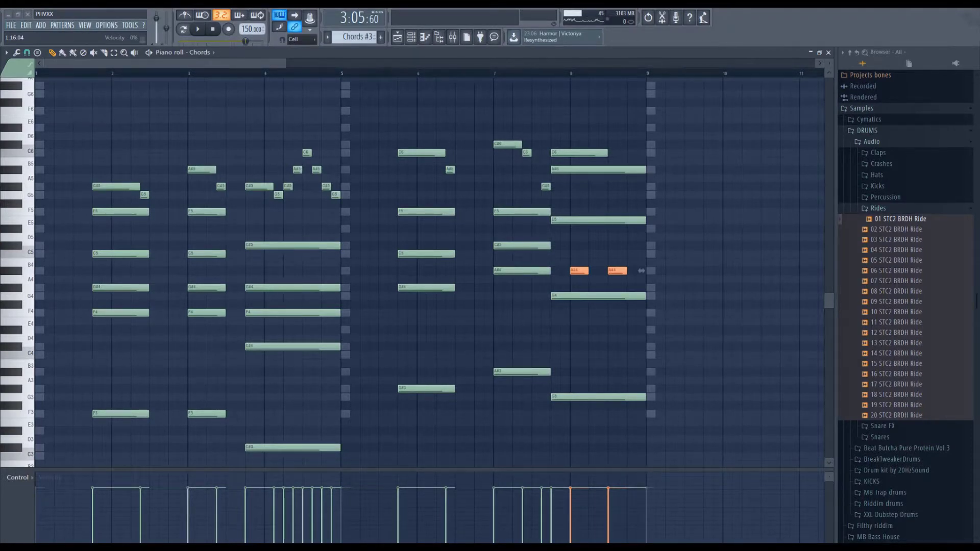
key(F4)
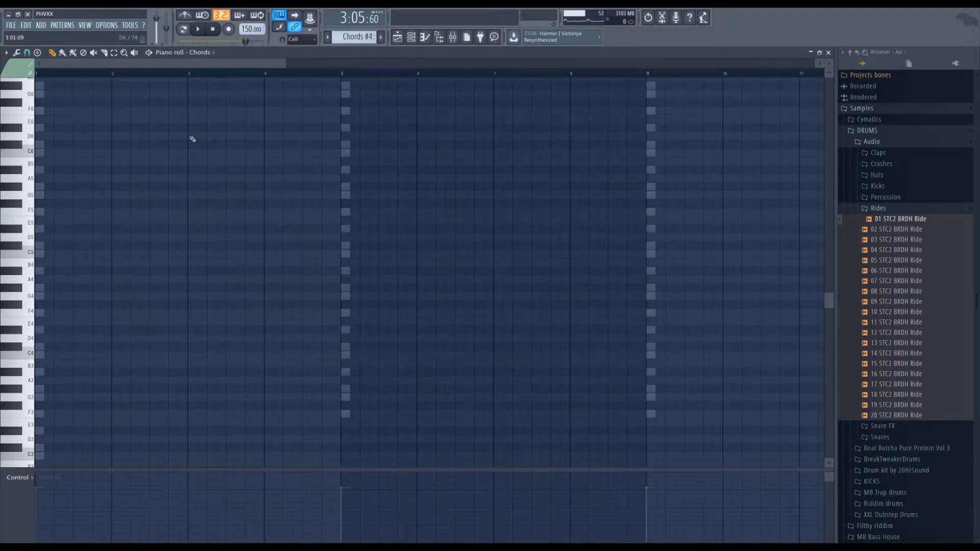
key(ctrl+v)
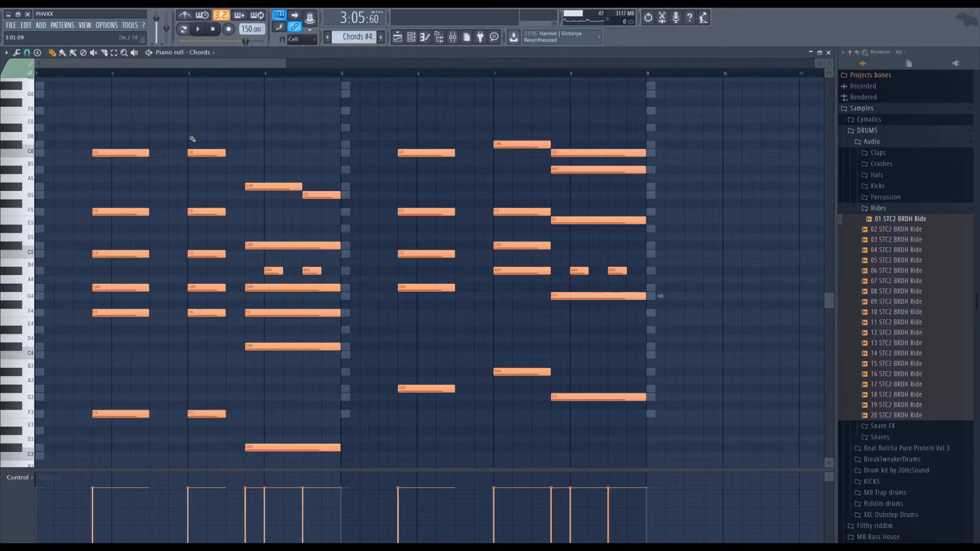
scroll(140, 110, down, 1)
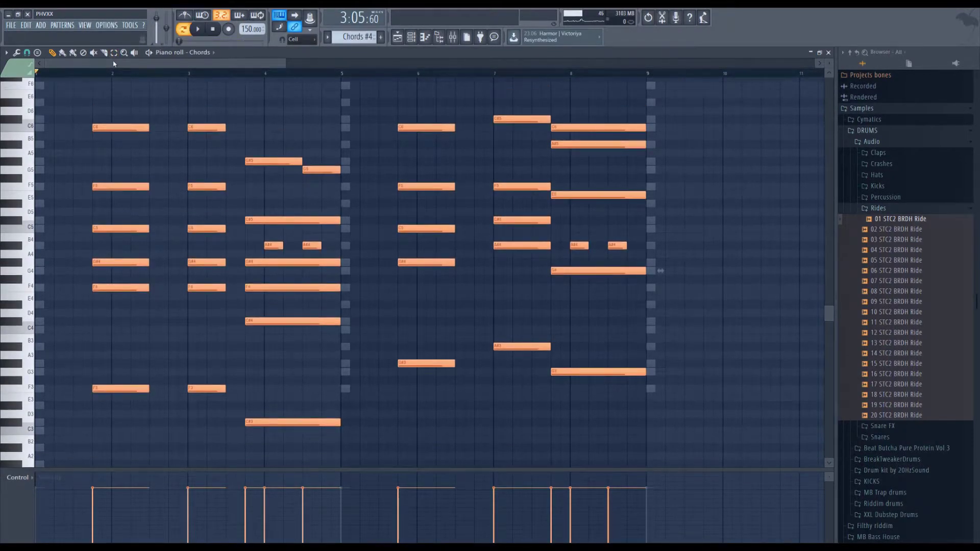
key(space)
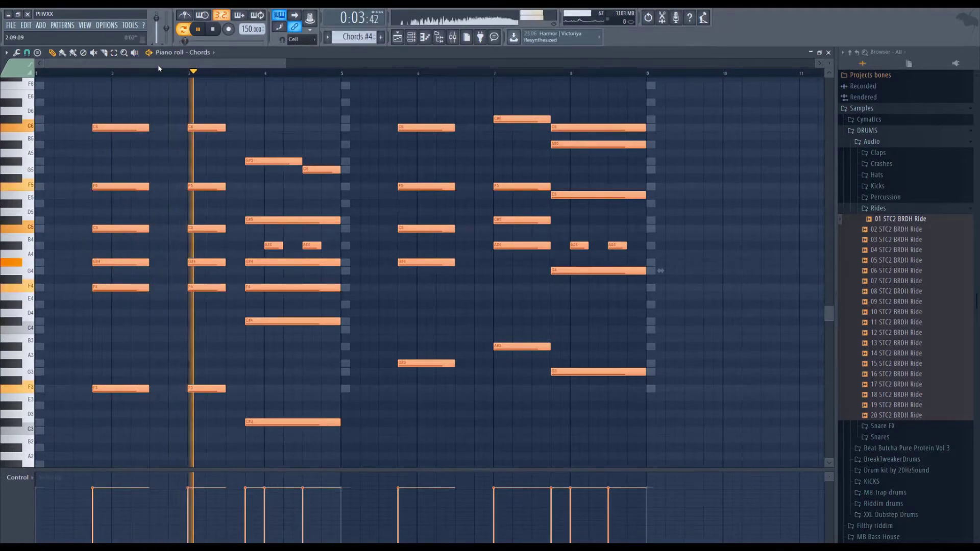
click(619, 316)
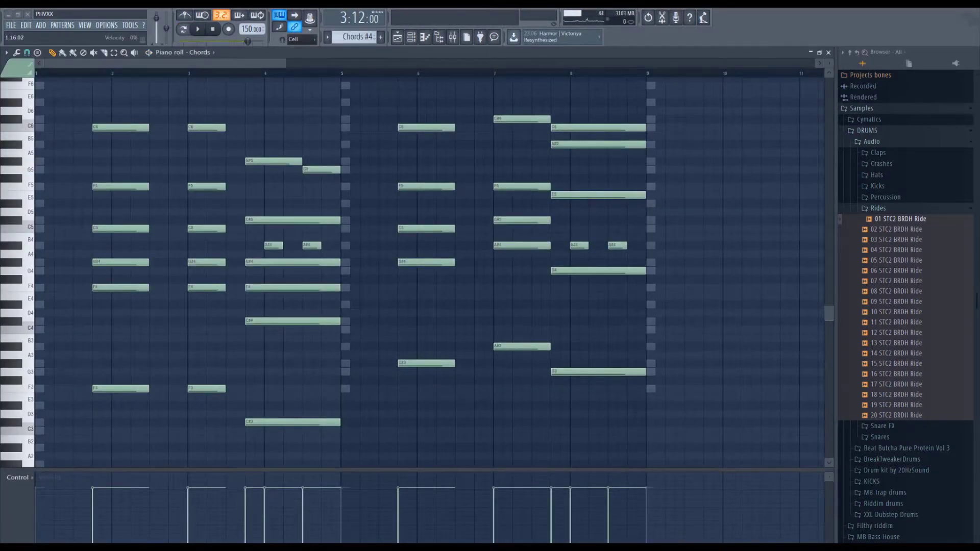
Step: Lengthen the first, second and fourth chords of Chords #4 by one beat and save the project
scroll(429, 271, up, 1)
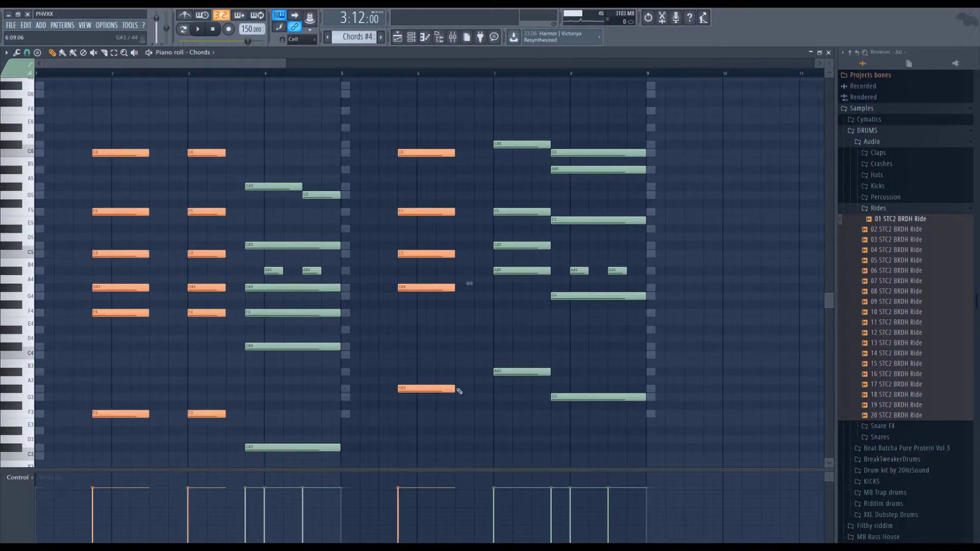
drag(459, 391, 470, 395)
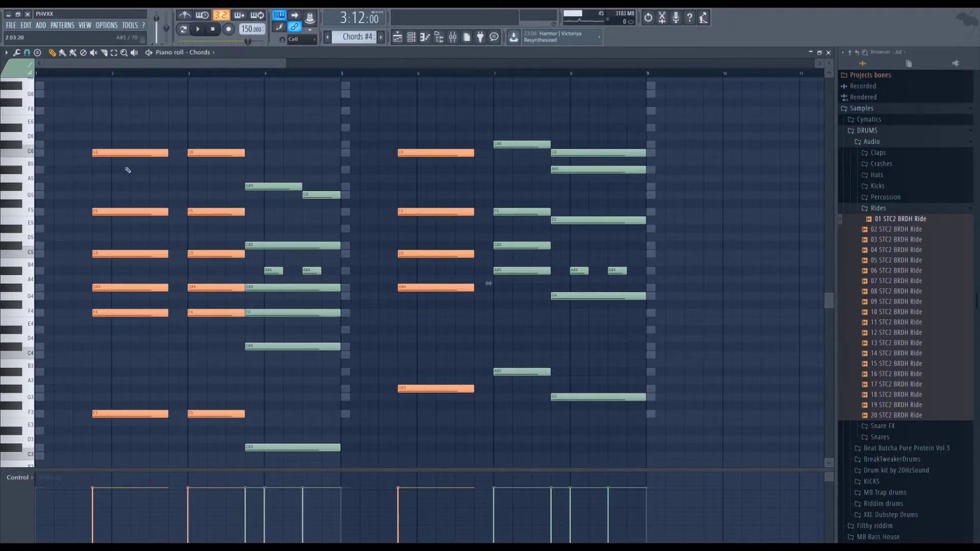
click(296, 110)
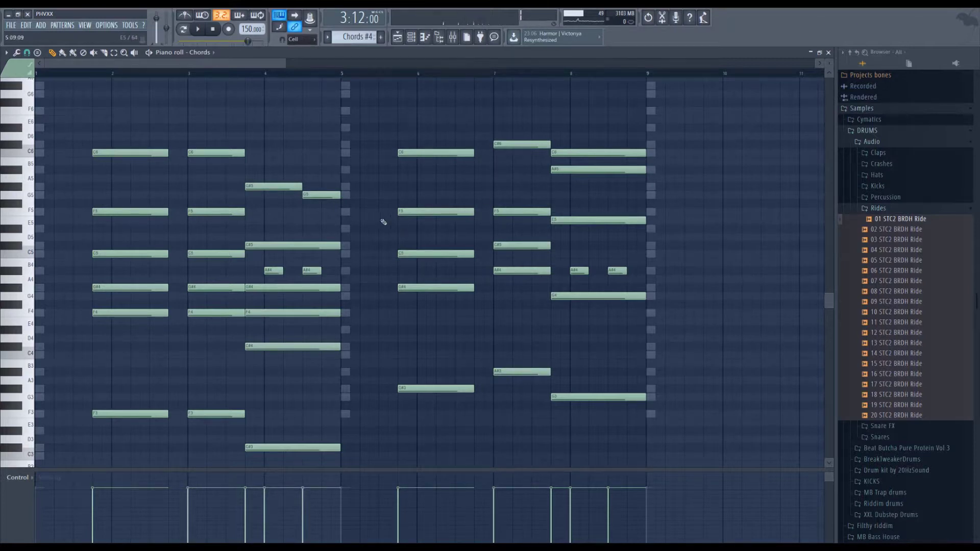
drag(272, 149, 341, 420)
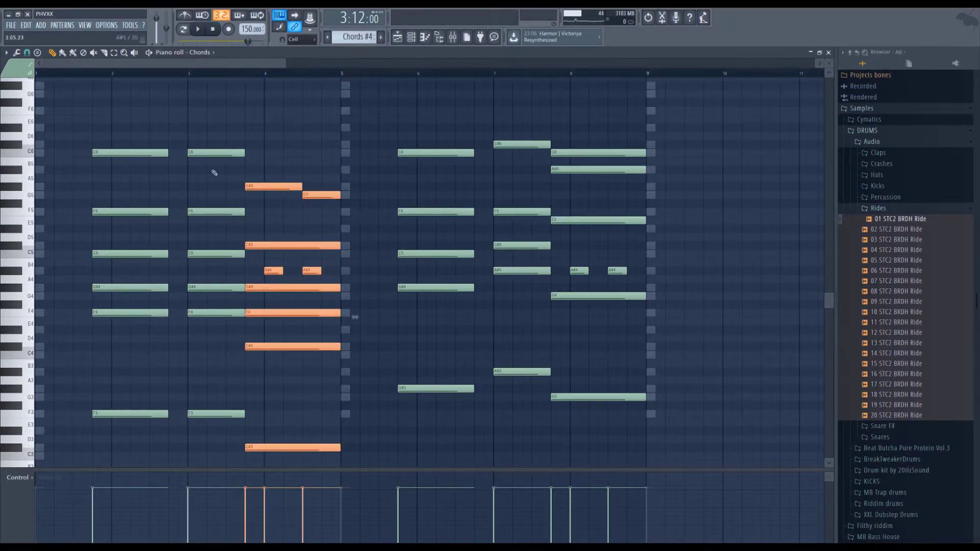
drag(620, 445, 609, 149)
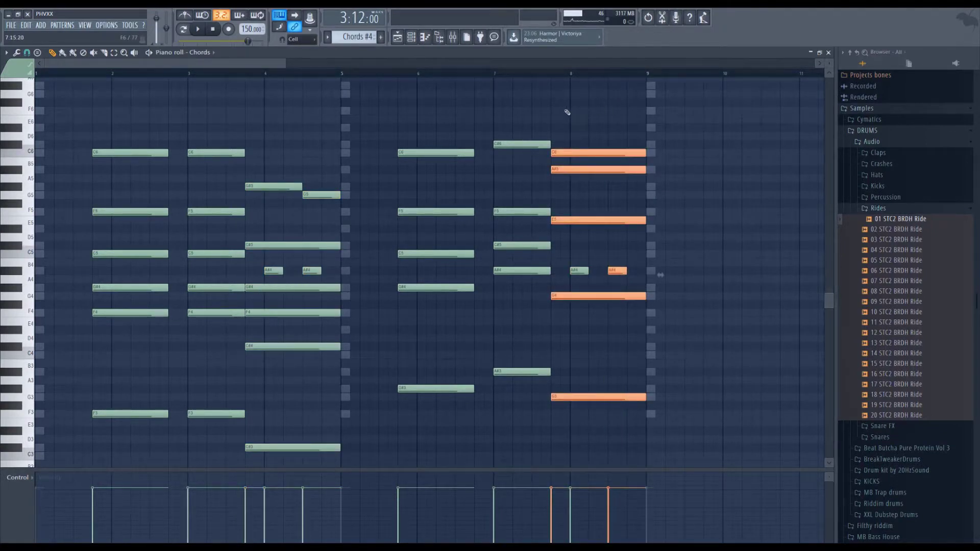
drag(565, 107, 630, 443)
ctrl+click(284, 103)
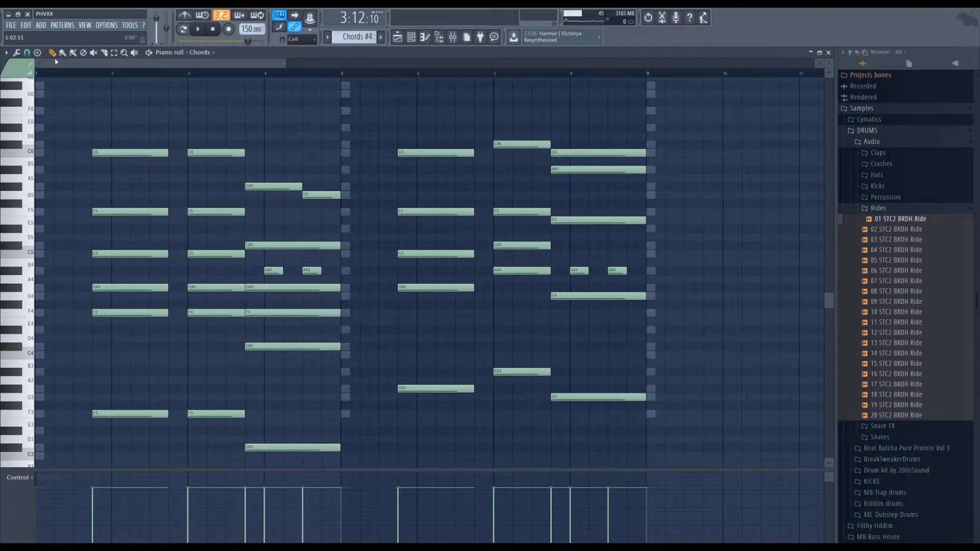
key(ctrl+s)
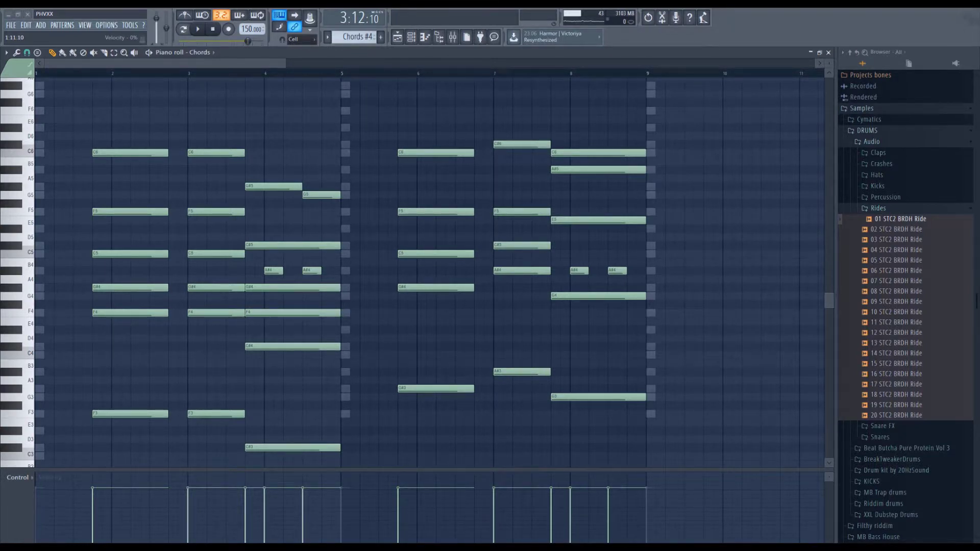
Step: Add short G#5 and D#6 notes over the first chord in bar 2 and audition them
click(137, 186)
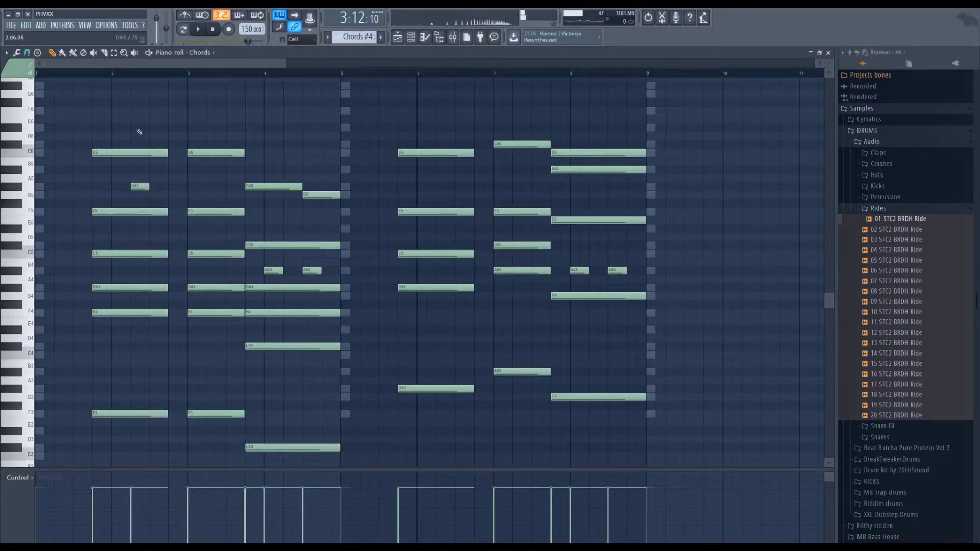
click(137, 128)
key(space)
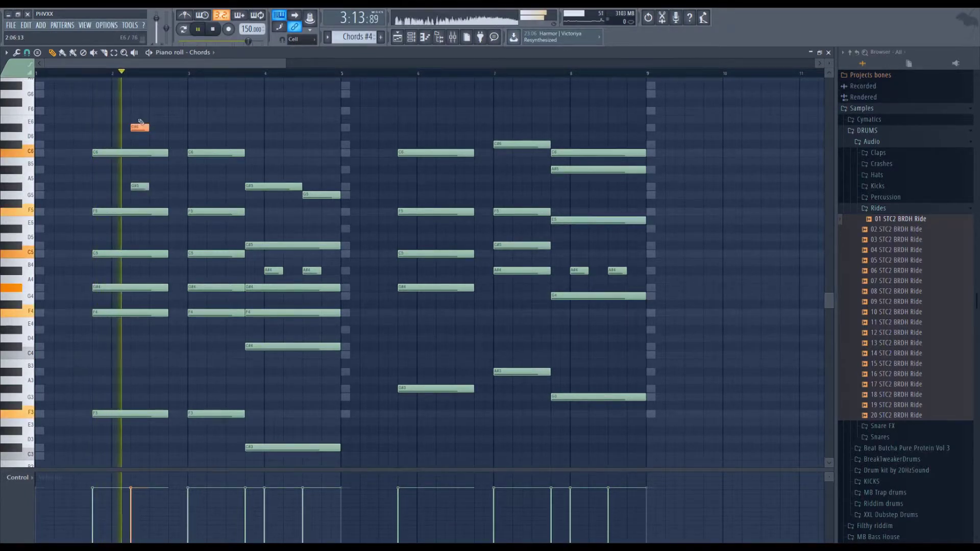
key(space)
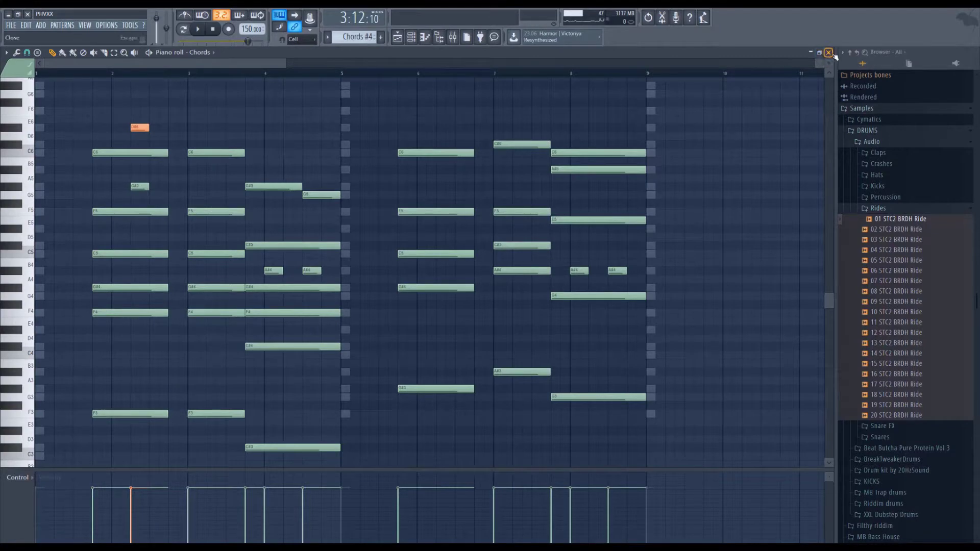
Step: Add kicks with matching transients on the 808 notes in bars 121 and 122, and play the drop from bar 121
click(828, 52)
scroll(530, 354, up, 5)
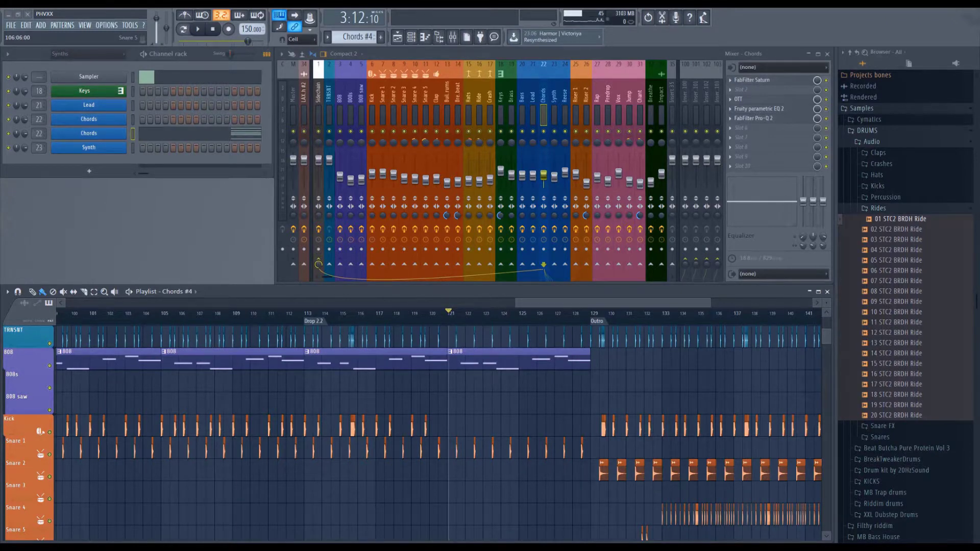
click(426, 426)
click(450, 426)
scroll(458, 316, up, 4)
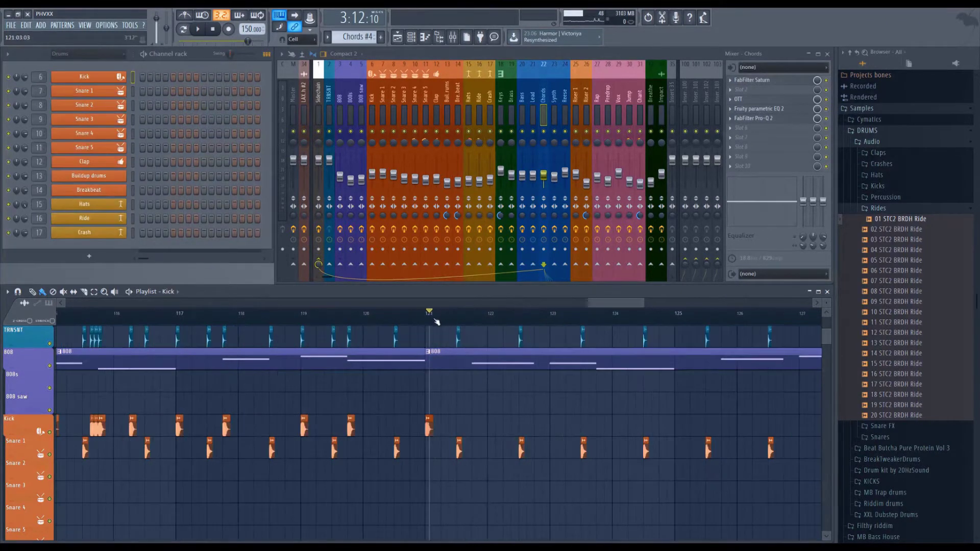
click(428, 321)
click(472, 421)
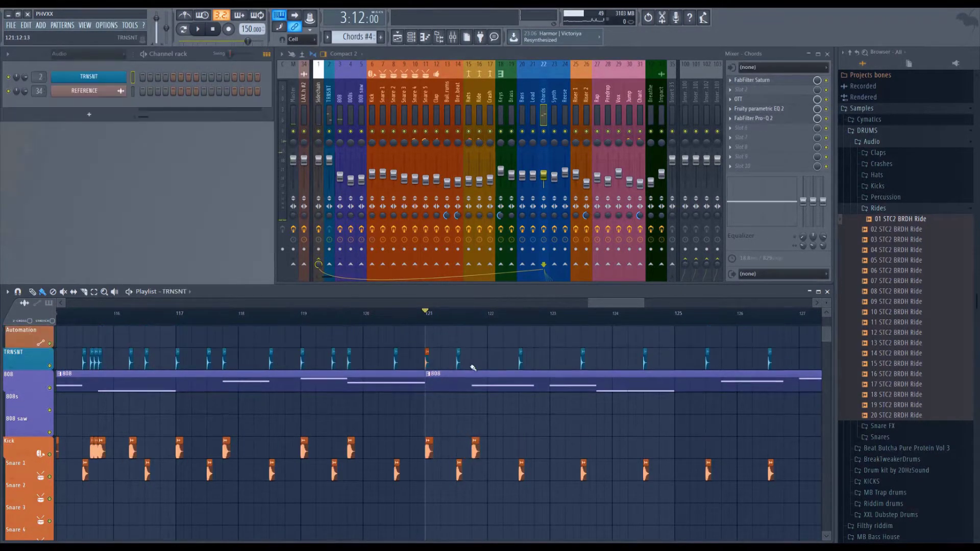
click(506, 448)
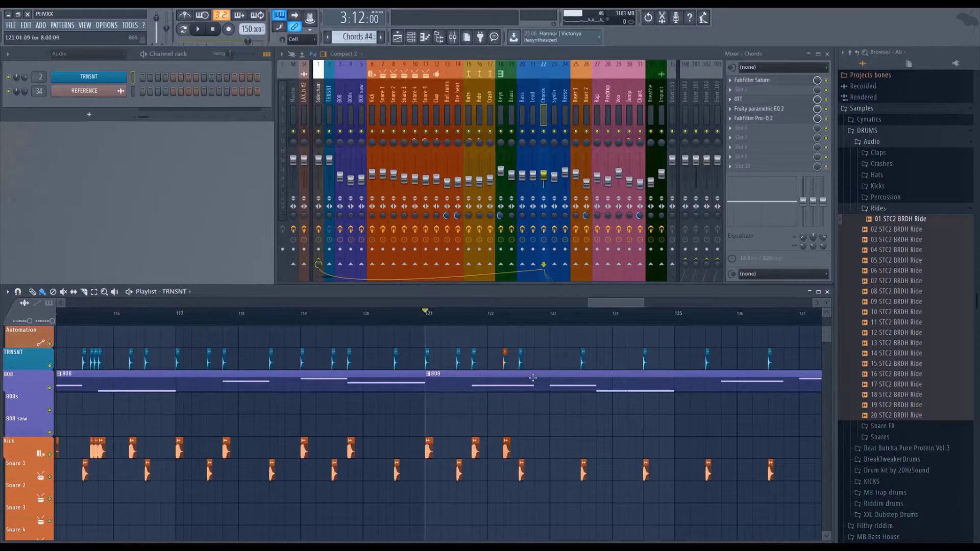
click(525, 417)
key(ctrl+z)
key(space)
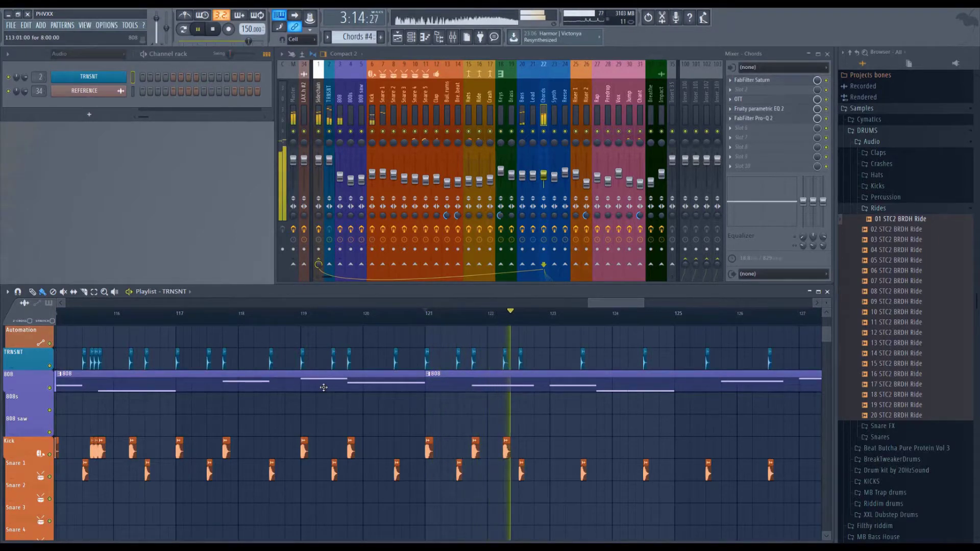
key(space)
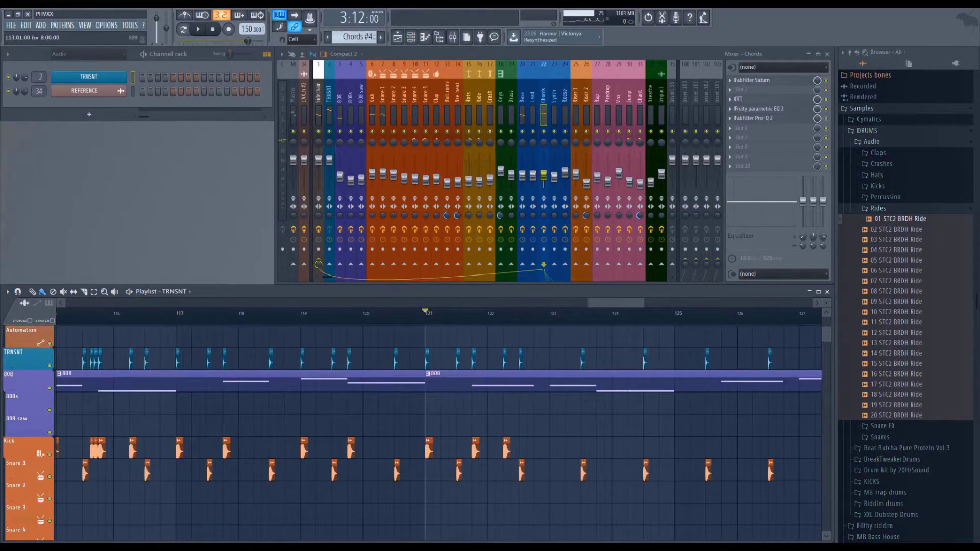
Step: Split the top of Chords #4's second chord into one-beat C#6, C6 and F6 notes starting at bar 3 and audition it
key(F7)
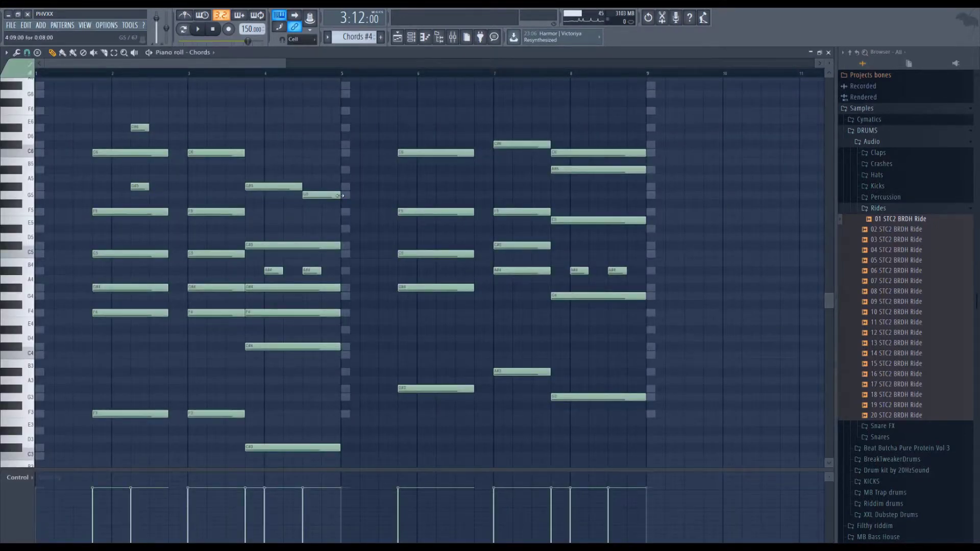
scroll(339, 217, up, 1)
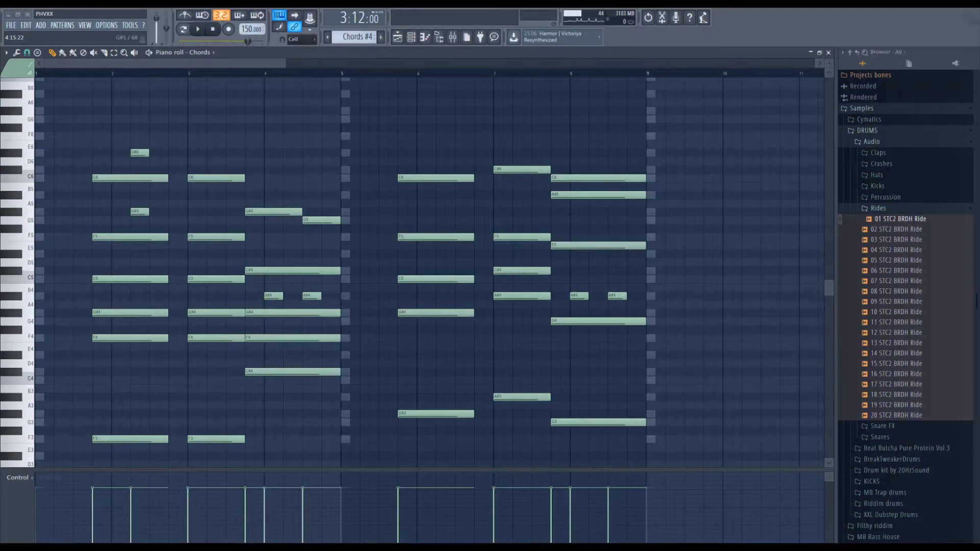
click(190, 169)
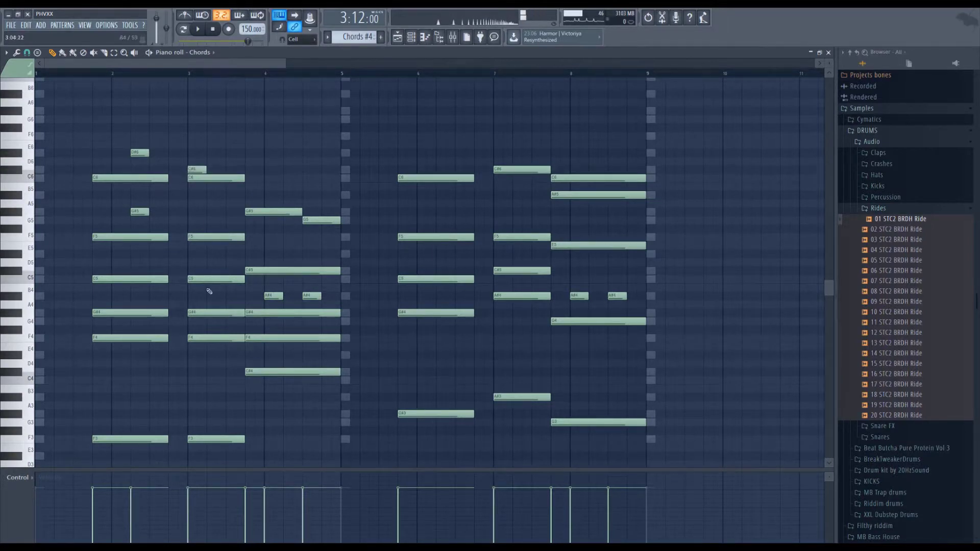
mouse_move(219, 178)
mouse_down()
mouse_move(238, 175)
mouse_move(225, 178)
mouse_up()
click(229, 136)
key(space)
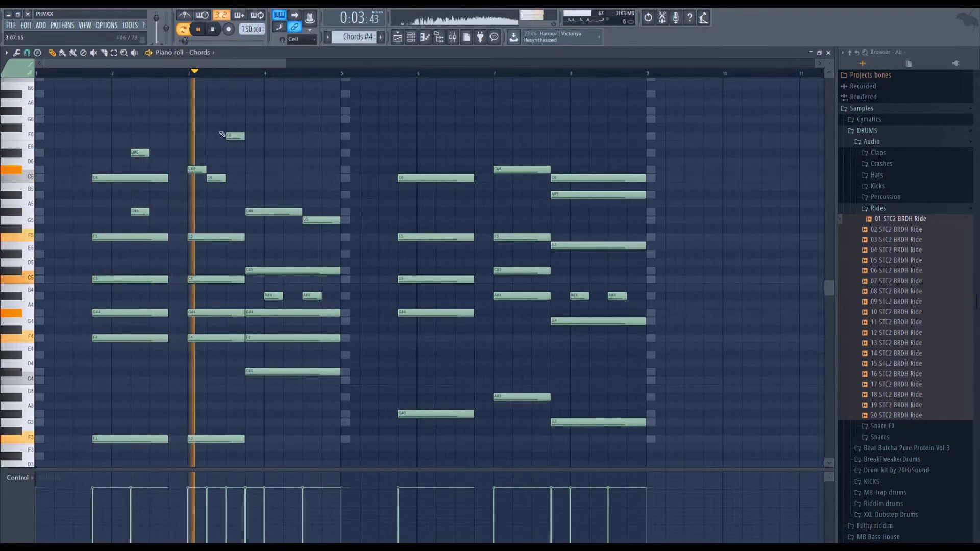
key(space)
Step: Lower the last note of the bar 3 run to G5, trying A#5 and G#5 first and auditioning each version
drag(239, 133, 234, 200)
key(space)
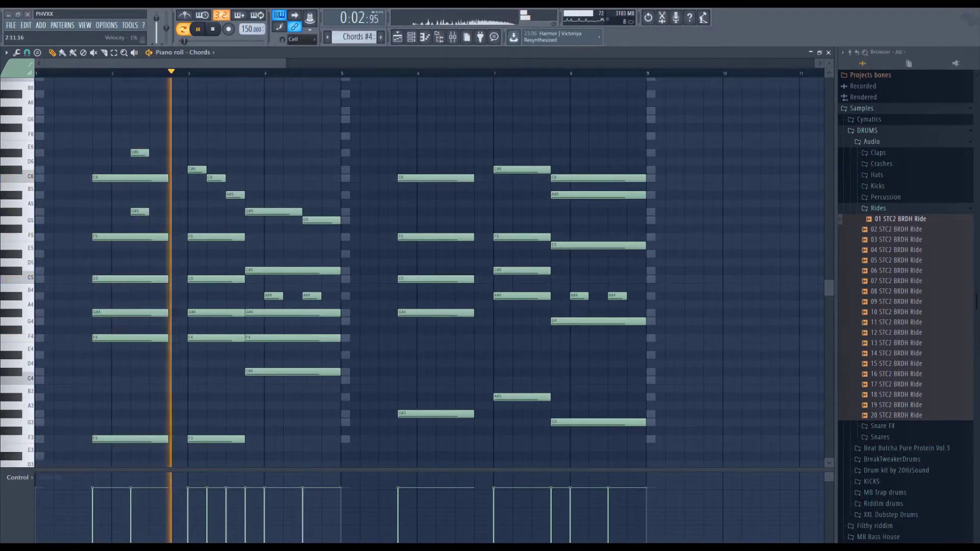
drag(235, 195, 235, 212)
key(space)
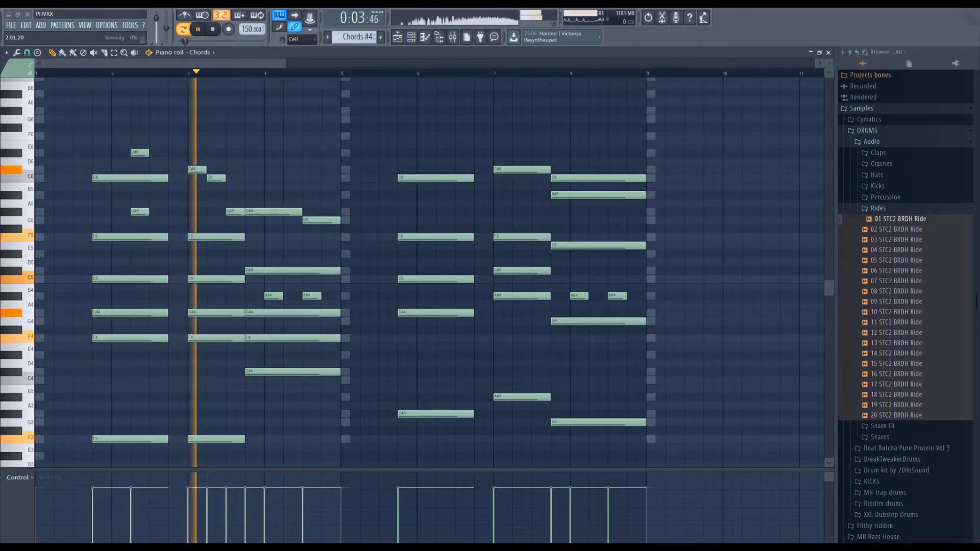
key(space)
drag(235, 209, 235, 220)
key(space)
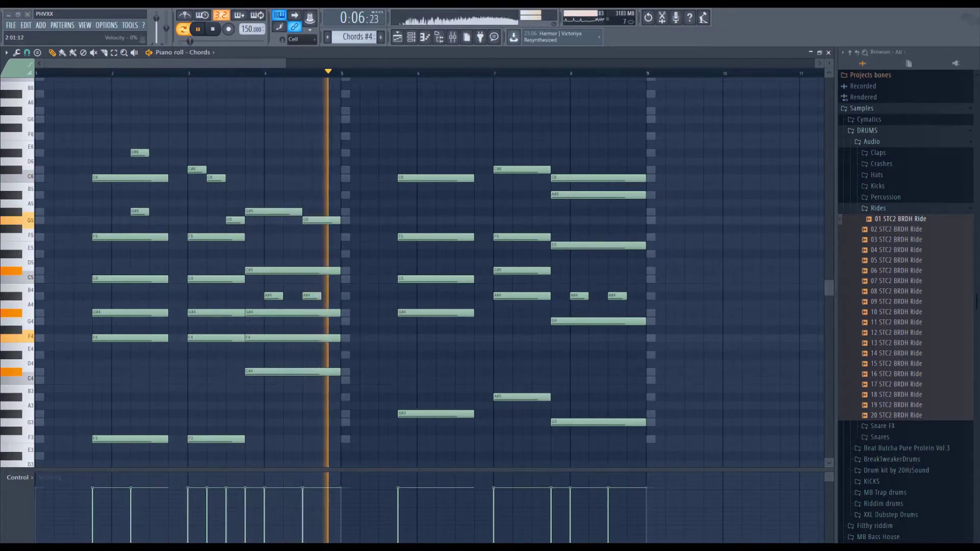
key(space)
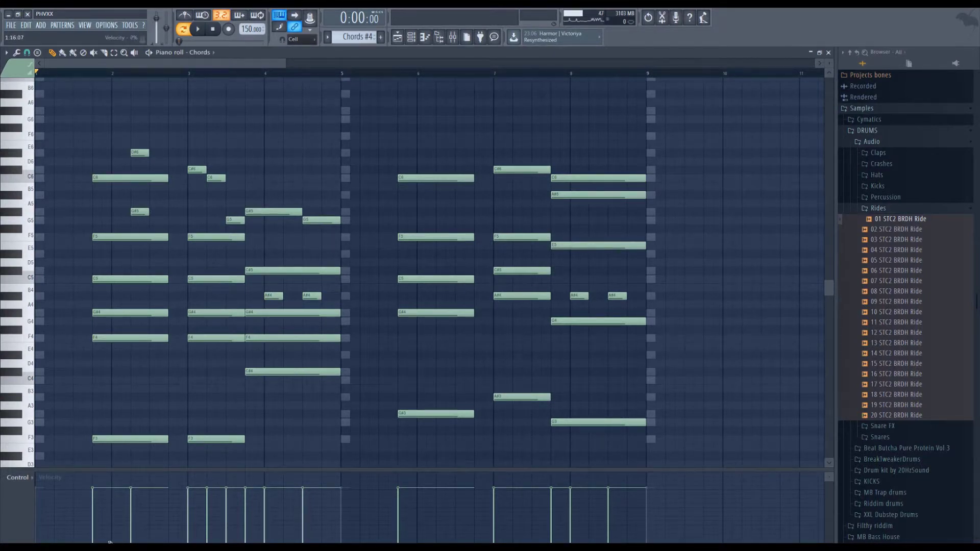
Step: Raise the first short A#4 in bar 4 by an octave, audition it, and shift it one beat later behind a new C6
scroll(241, 427, down, 3)
scroll(243, 394, up, 1)
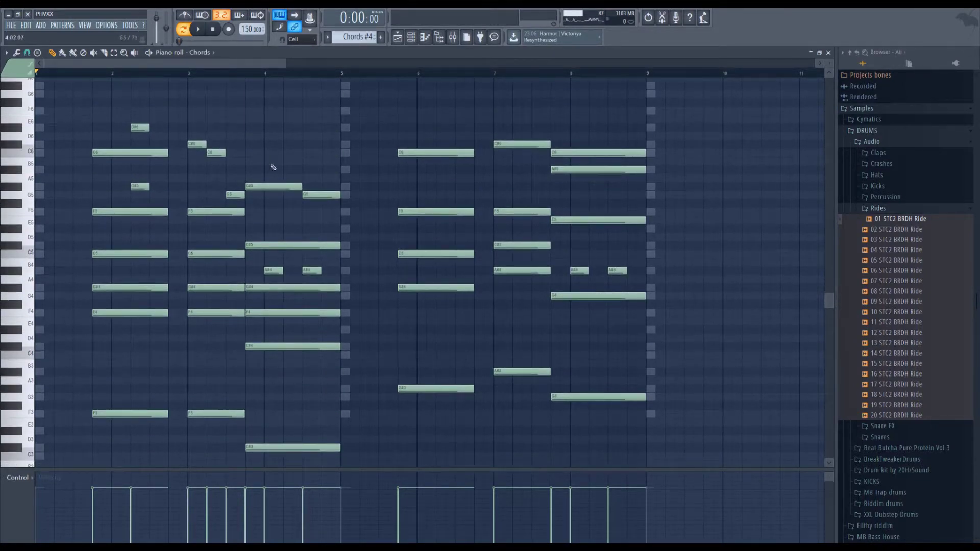
drag(265, 149, 339, 432)
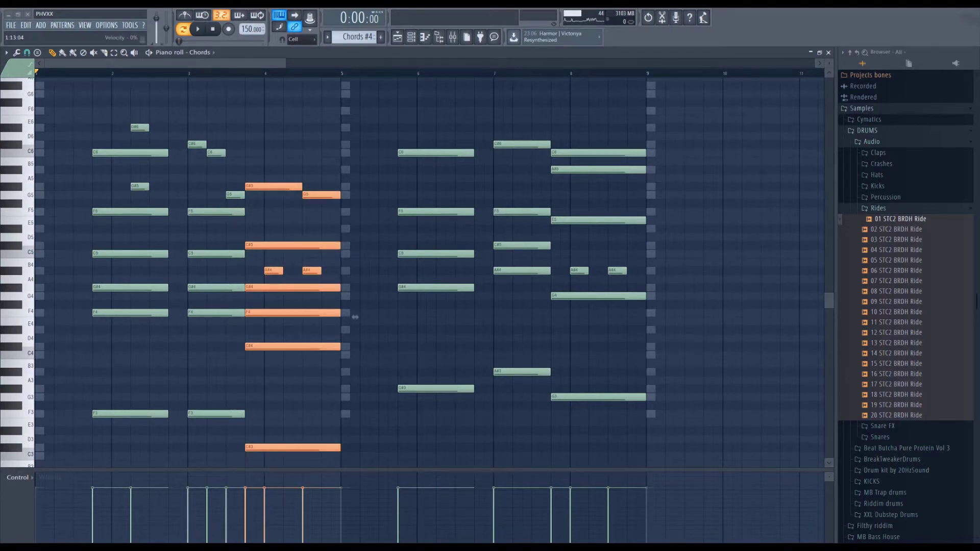
click(273, 270)
key(ctrl+Up)
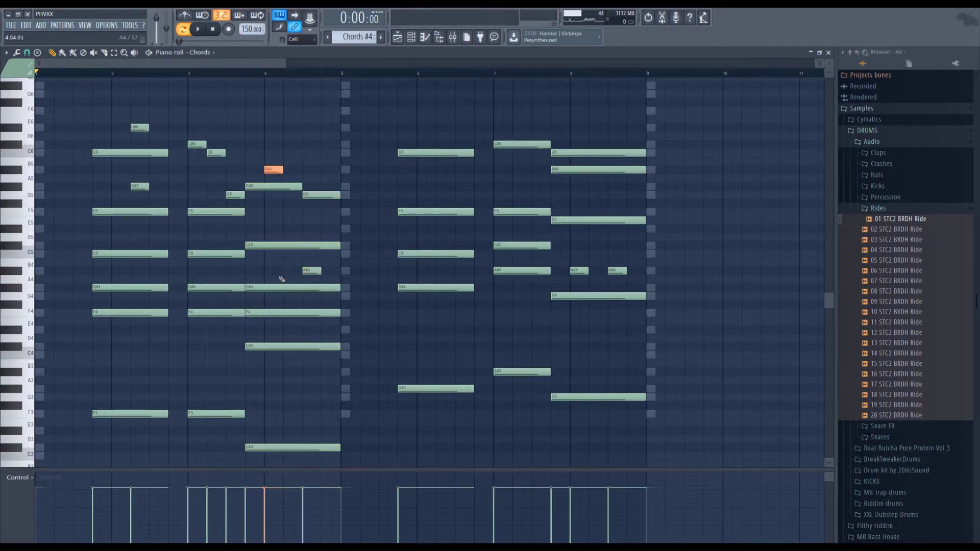
click(193, 72)
key(space)
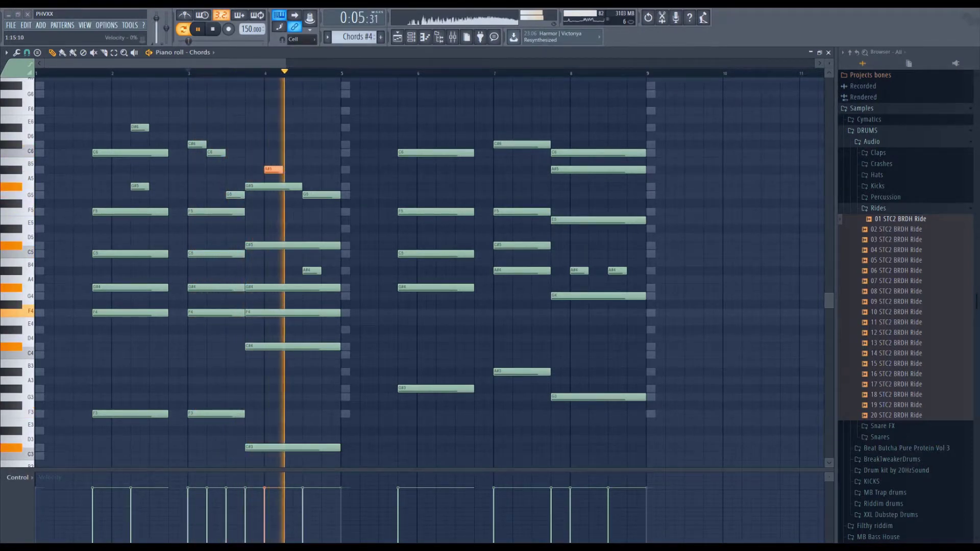
key(space)
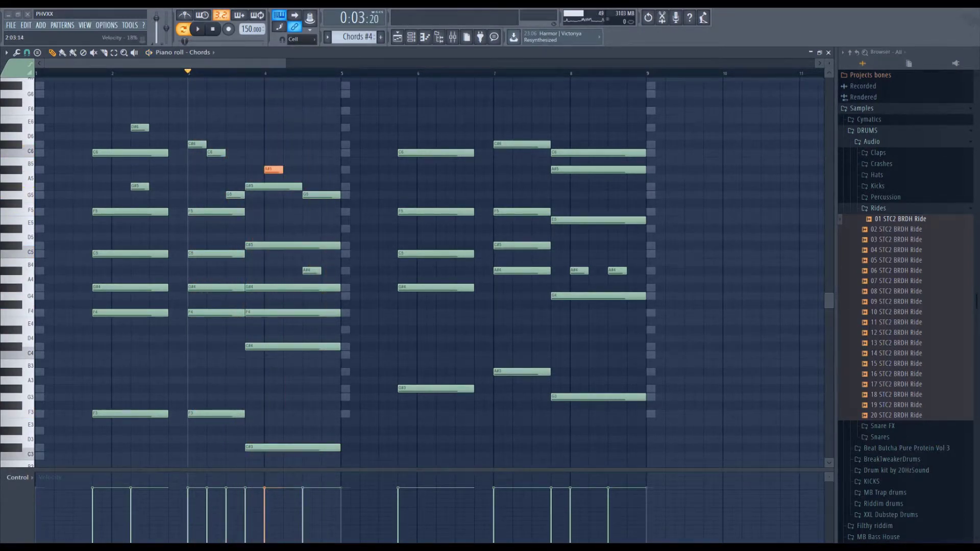
drag(271, 170, 290, 170)
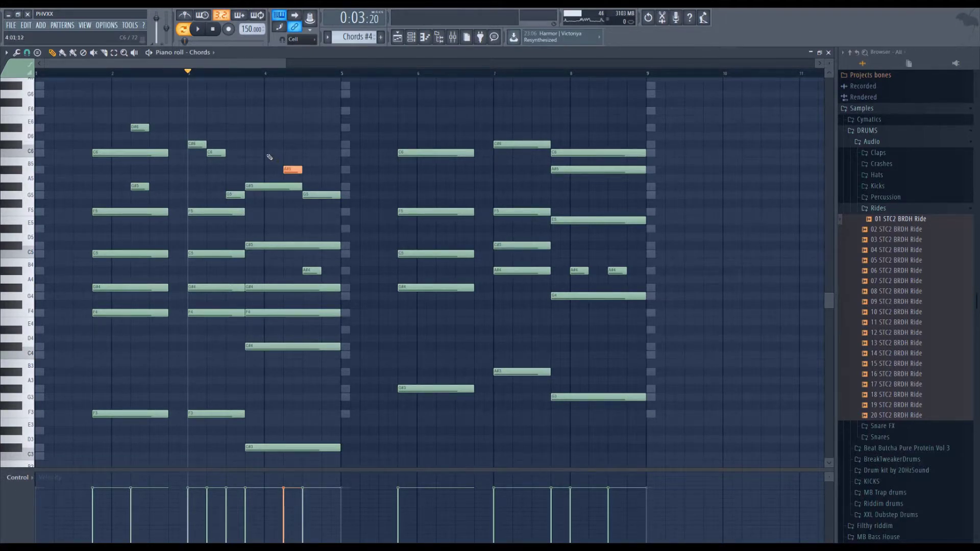
click(266, 153)
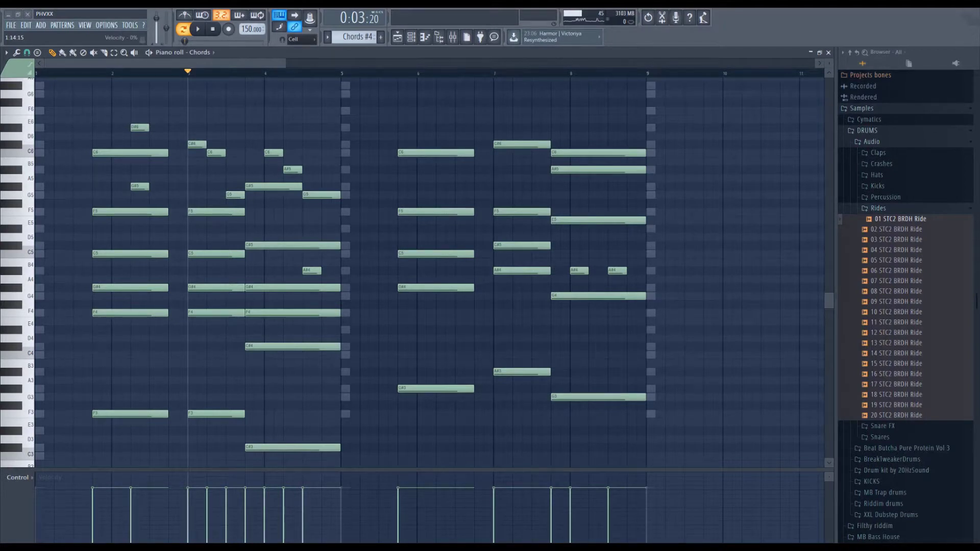
Step: Lengthen the third chord's G#5 by one beat, leaving G5 on the final beat with a D#5 below it, and save
drag(301, 187, 341, 195)
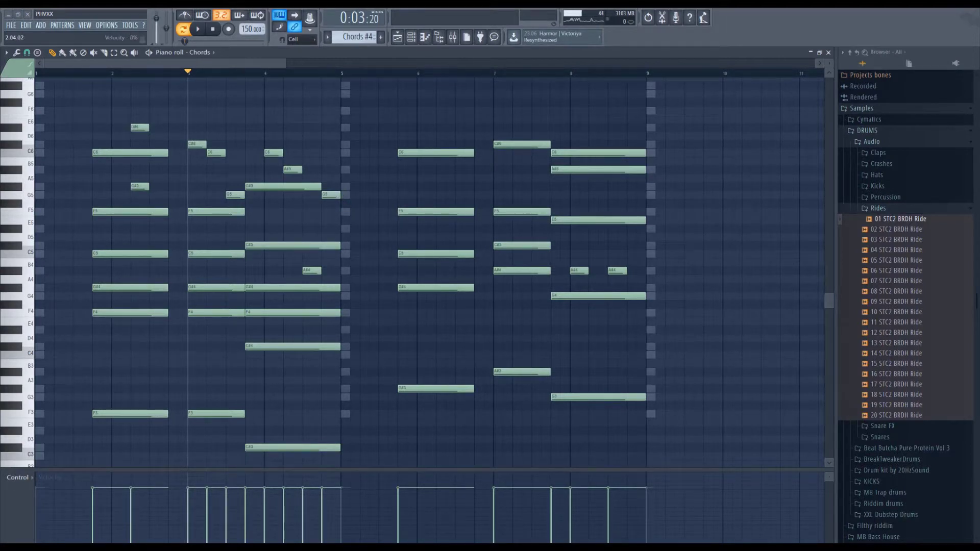
click(329, 229)
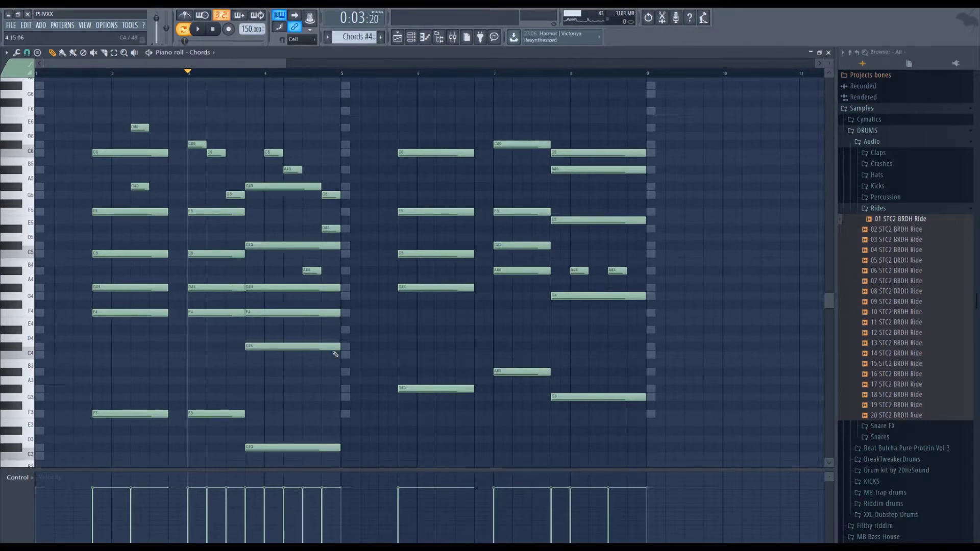
key(ctrl+s)
Step: Play Chords #4 from the start to check the new melody and save the project
drag(188, 72, 35, 72)
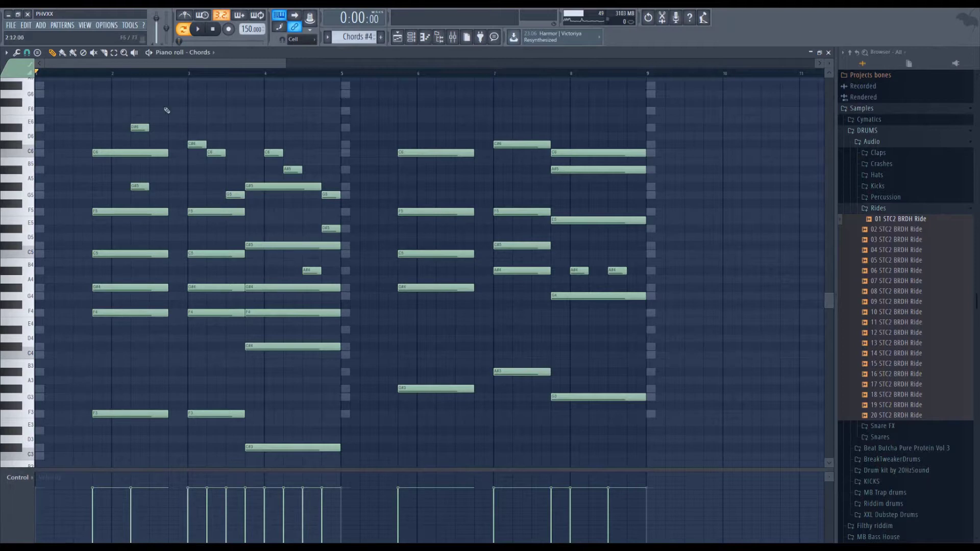
key(space)
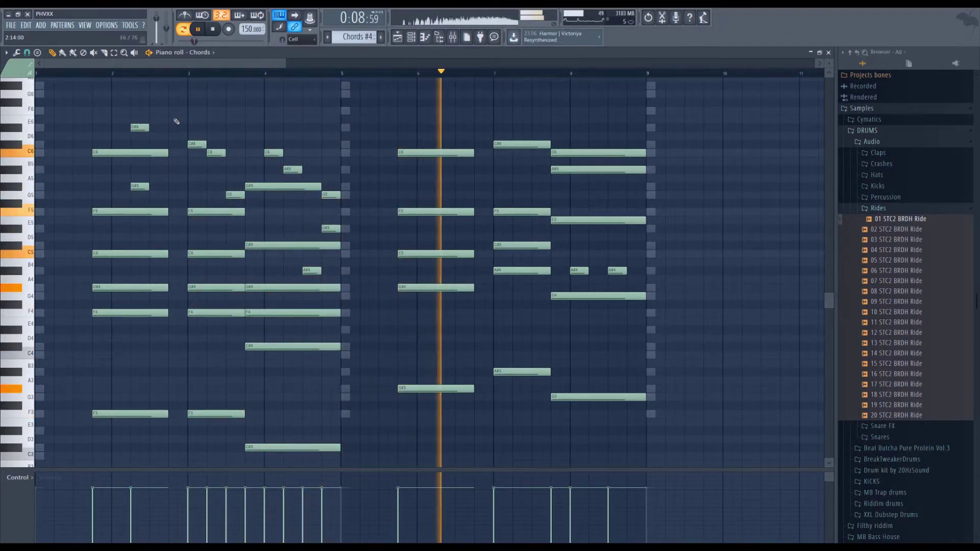
key(space)
key(ctrl+s)
Step: Copy the short G#5 and D#6 notes from bar 2 to bar 6 and audition them from bar 5
ctrl+click(140, 186)
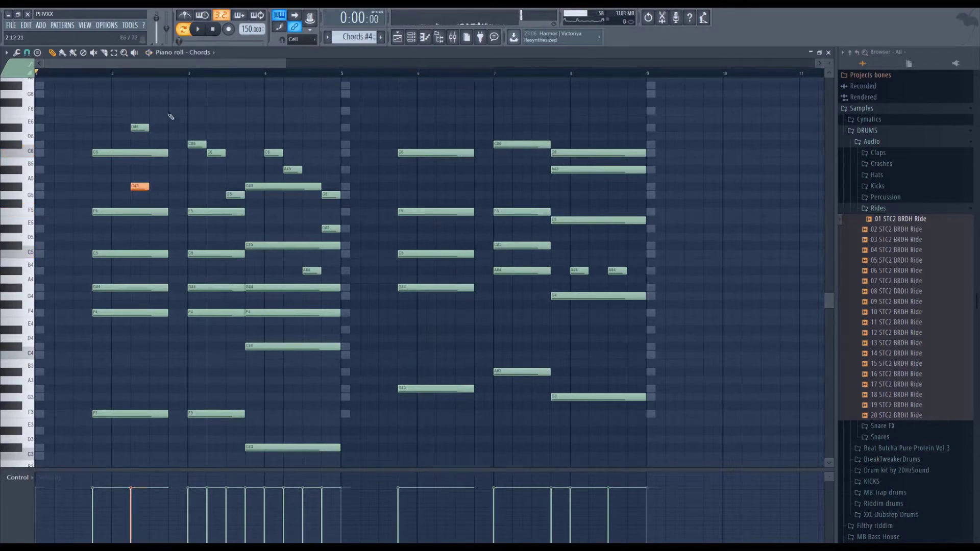
ctrl+shift+click(140, 127)
drag(140, 187, 446, 188)
click(342, 73)
key(space)
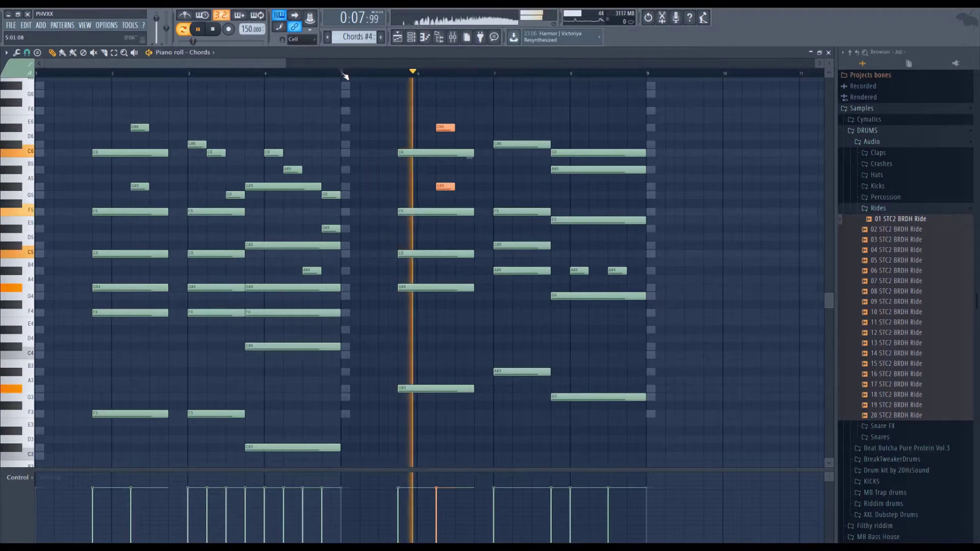
key(space)
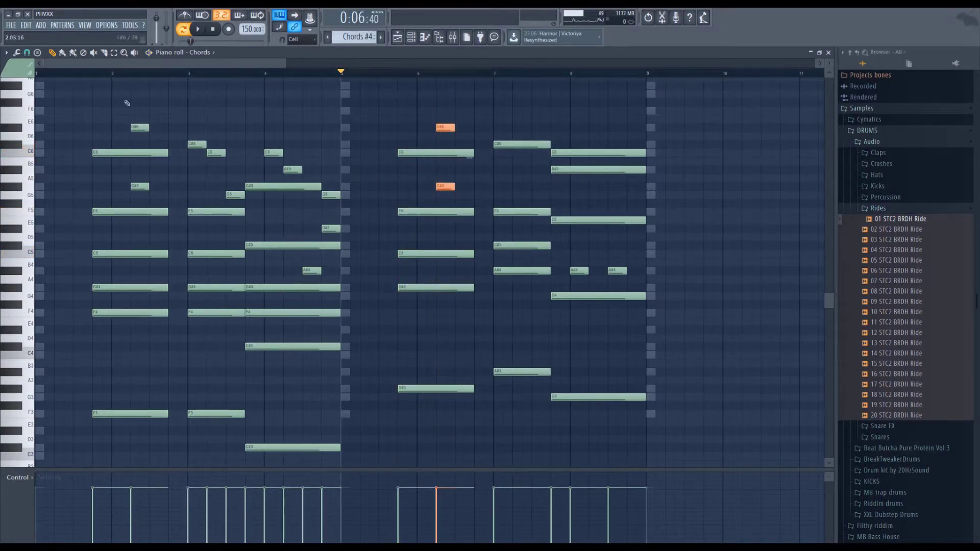
Step: Play the opening chord and the chord starting late in bar 5 to compare them
click(96, 74)
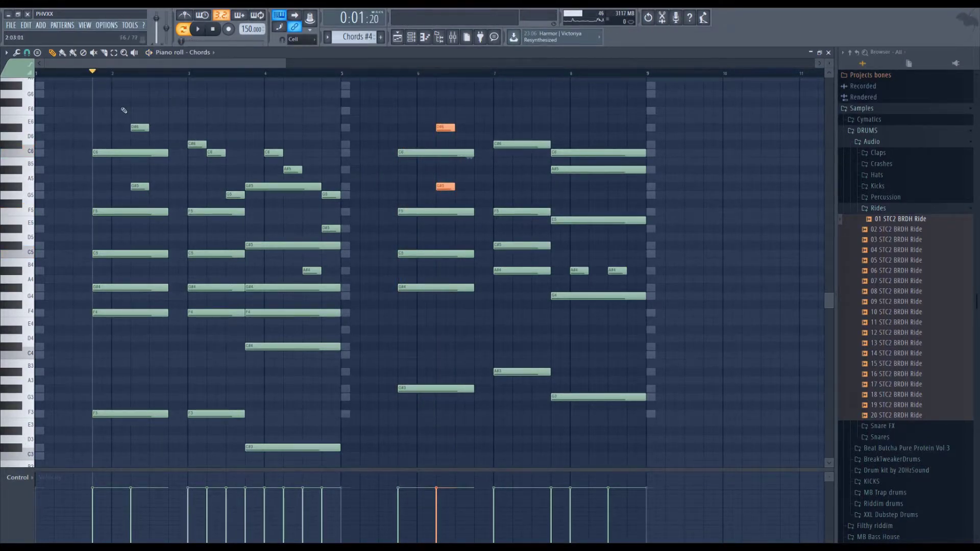
key(space)
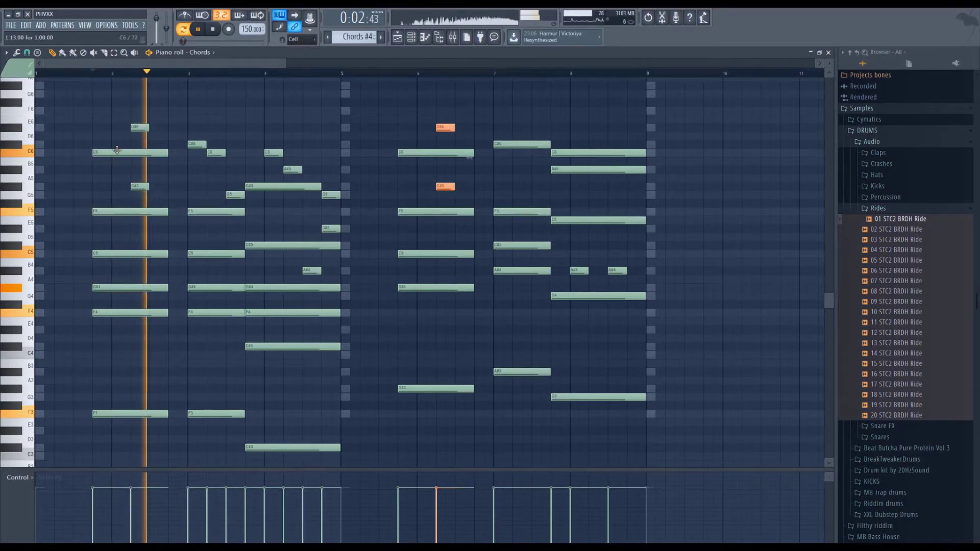
key(space)
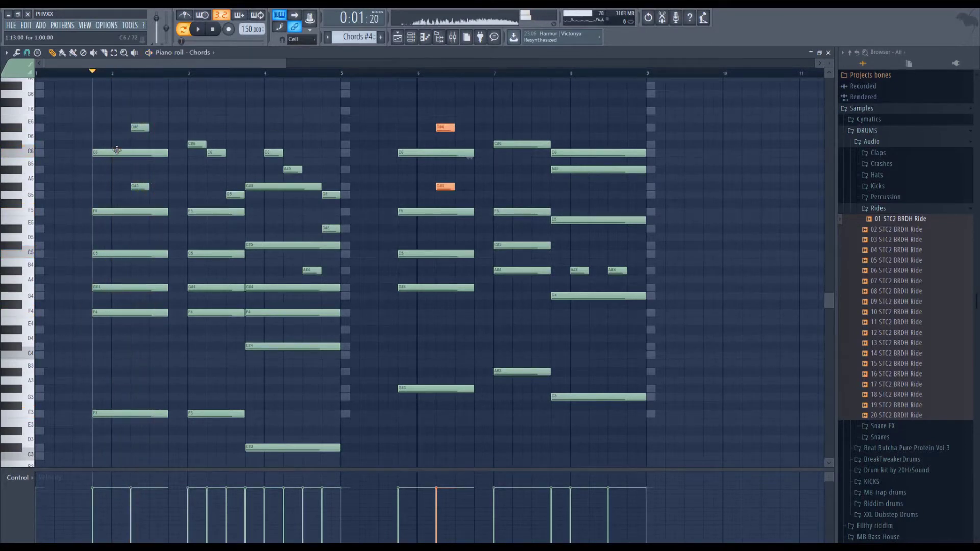
click(403, 74)
key(space)
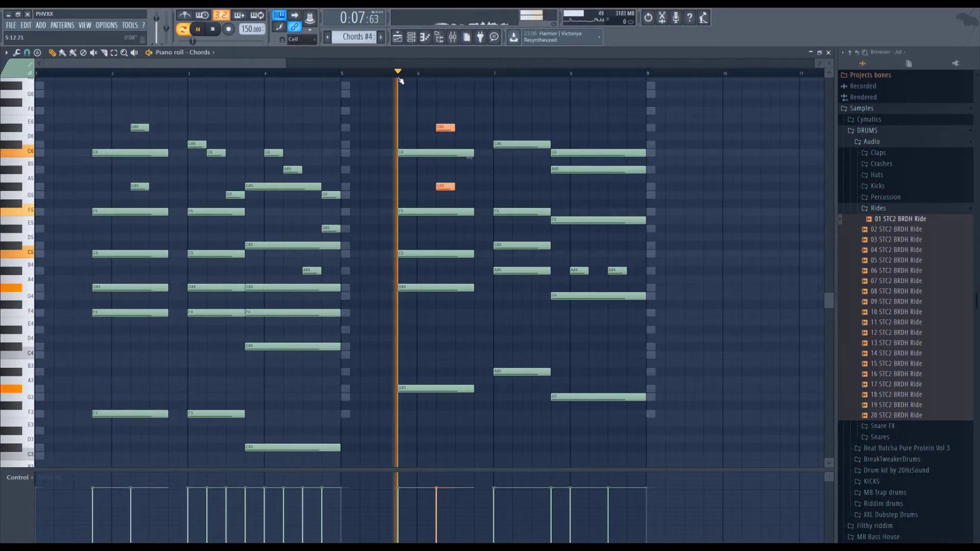
key(space)
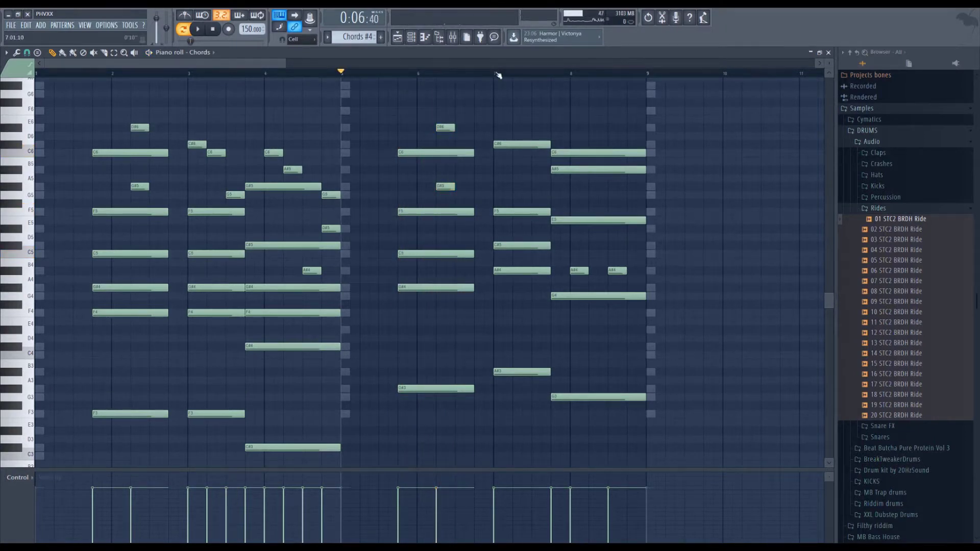
Step: Lengthen the C#6 note starting at bar 7 by one beat and undo the extra edit after it
click(497, 74)
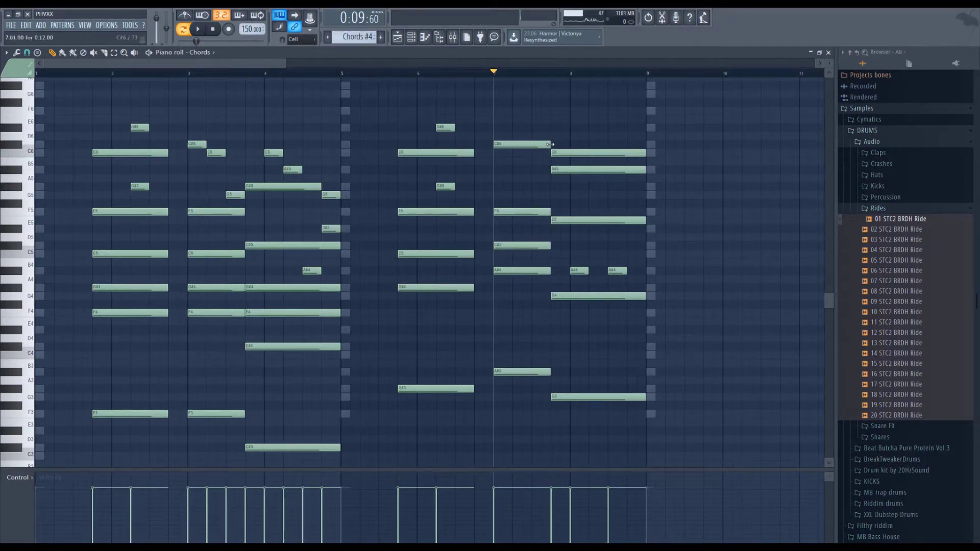
drag(550, 145, 568, 144)
drag(570, 144, 575, 145)
key(ctrl+z)
scroll(792, 331, up, 1)
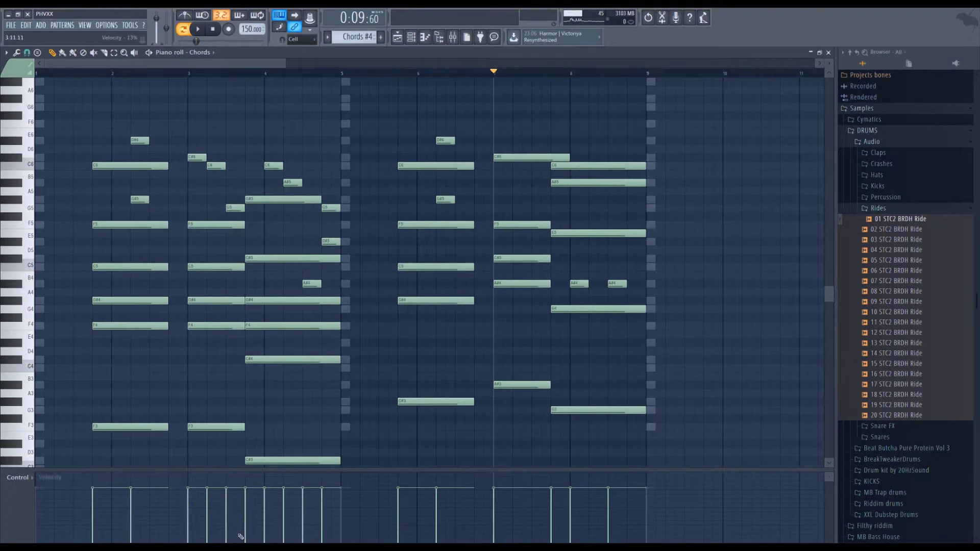
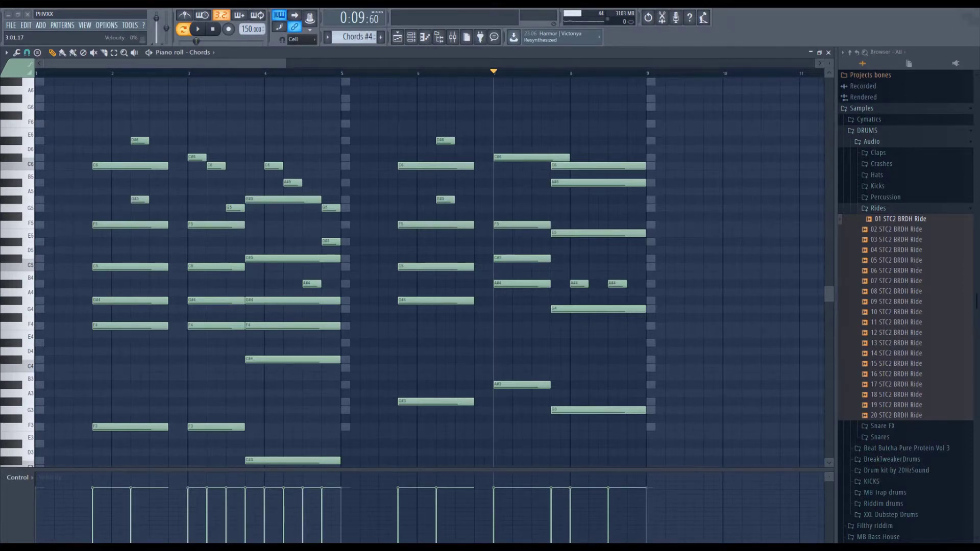
Step: Copy the short D#6 note from bar 6 to the second beat of bar 7 and audition it
scroll(474, 214, up, 3)
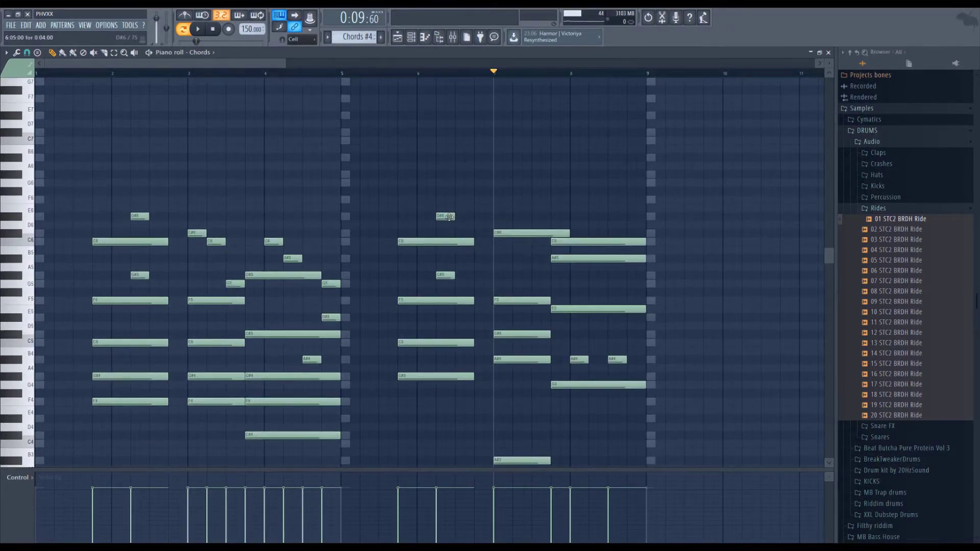
drag(663, 220, 357, 117)
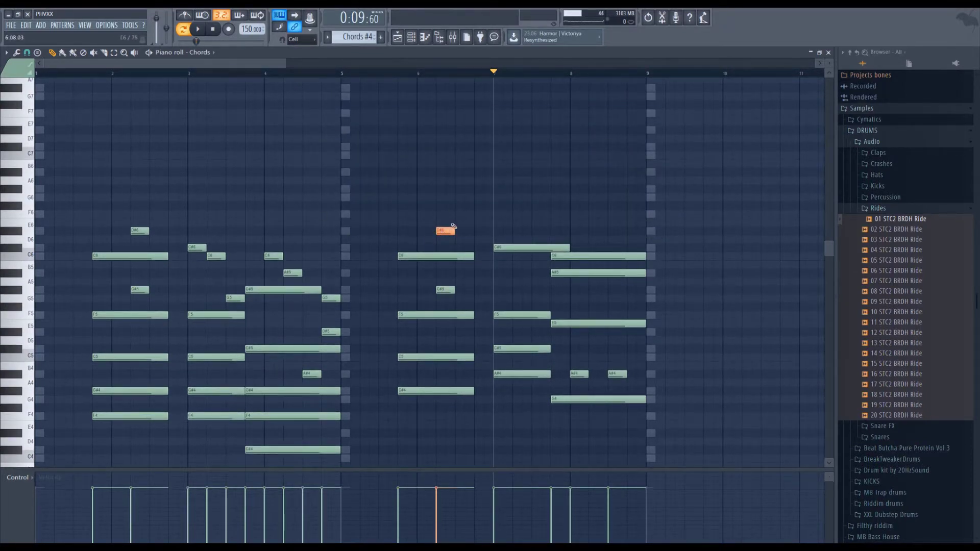
key(space)
shift+drag(441, 232, 518, 231)
key(space)
key(space)
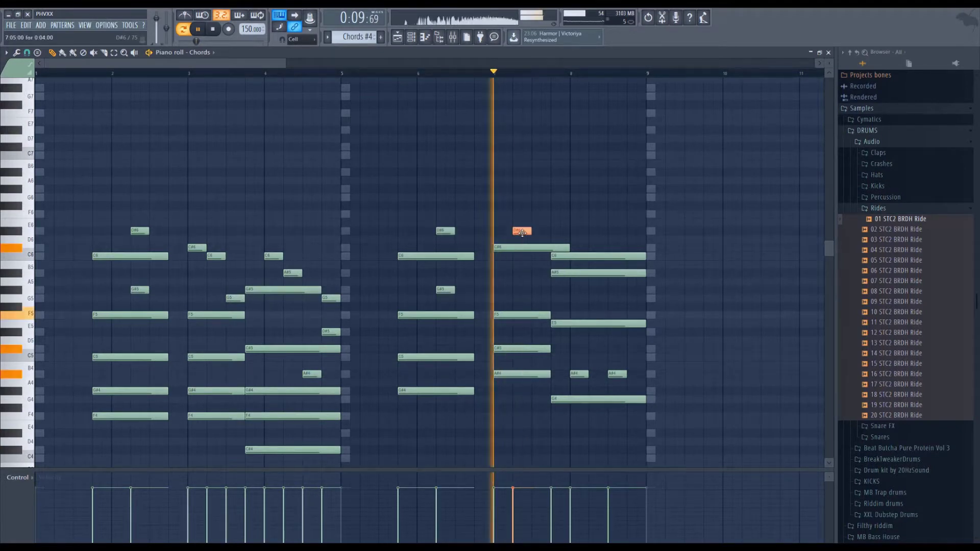
Step: Continue the rising melody in bar 7 with one-beat F6 and G6 notes on beats three and four, and play it
key(space)
click(537, 214)
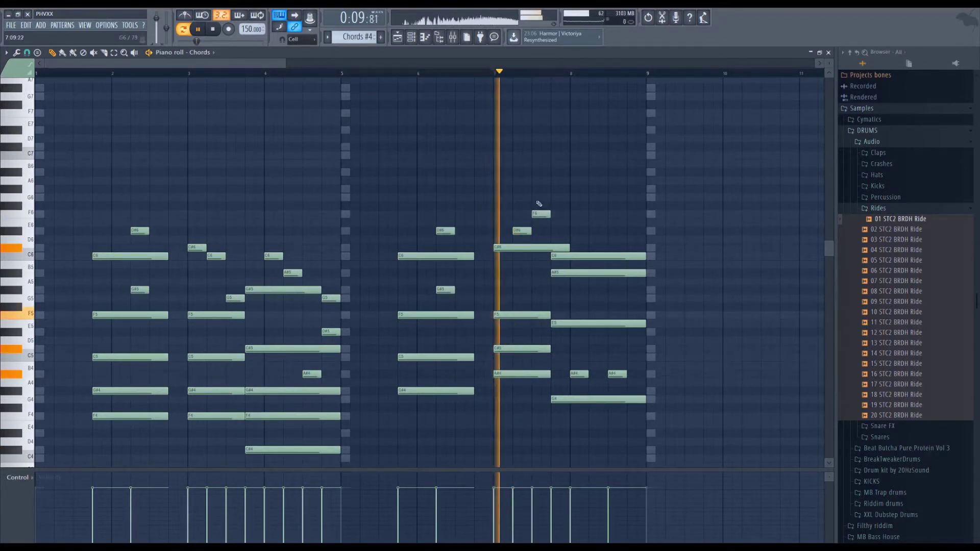
click(553, 197)
key(space)
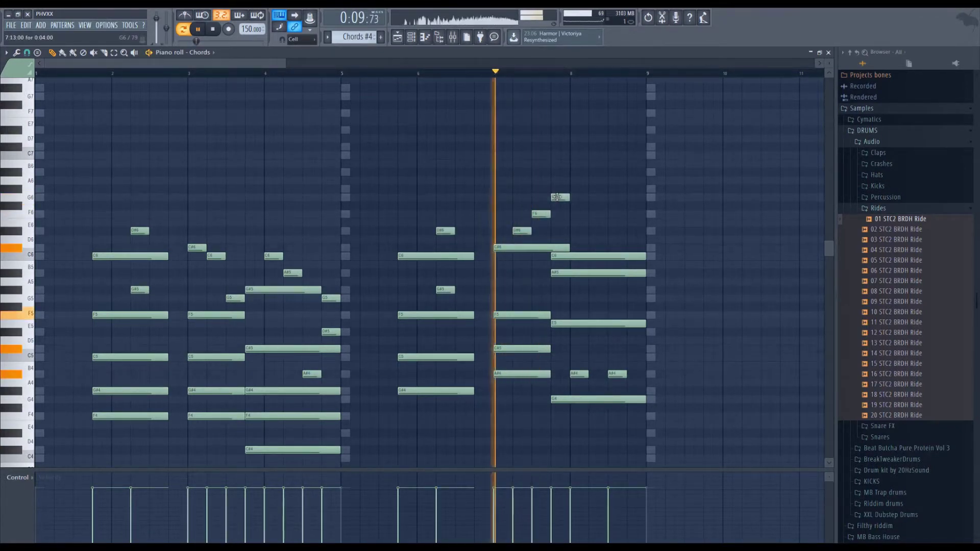
key(space)
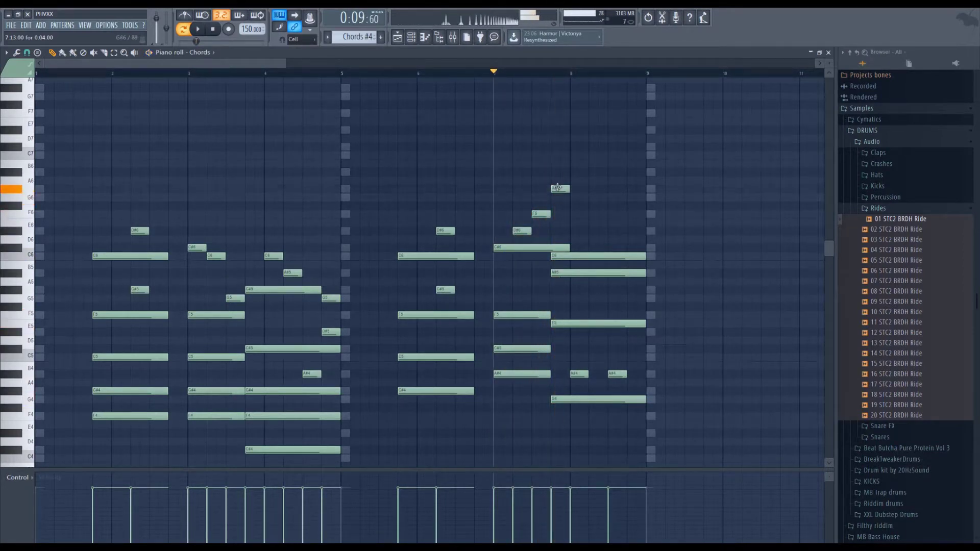
Step: Stretch the last melody note to the end of bar 8, raise it to G#6 and play the result
drag(569, 197, 646, 203)
key(space)
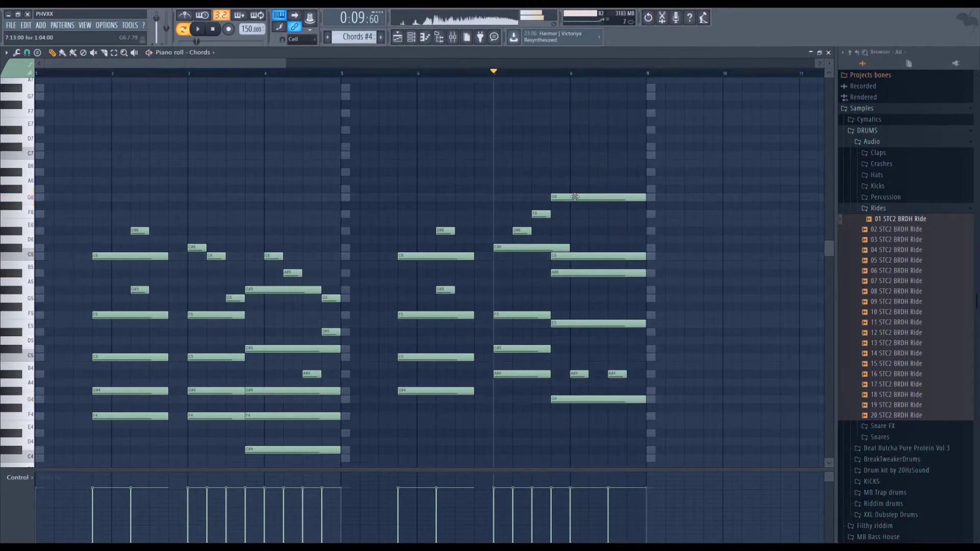
drag(581, 194, 577, 186)
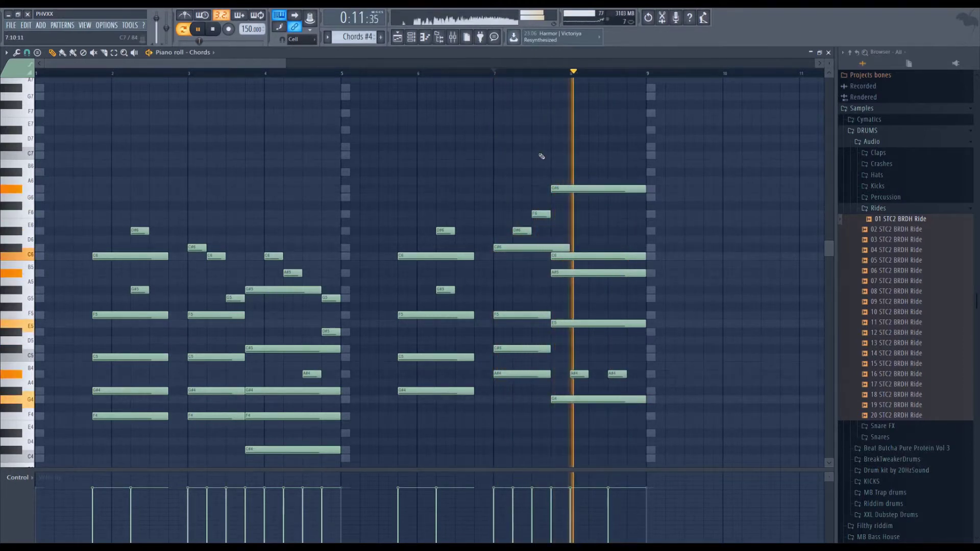
key(space)
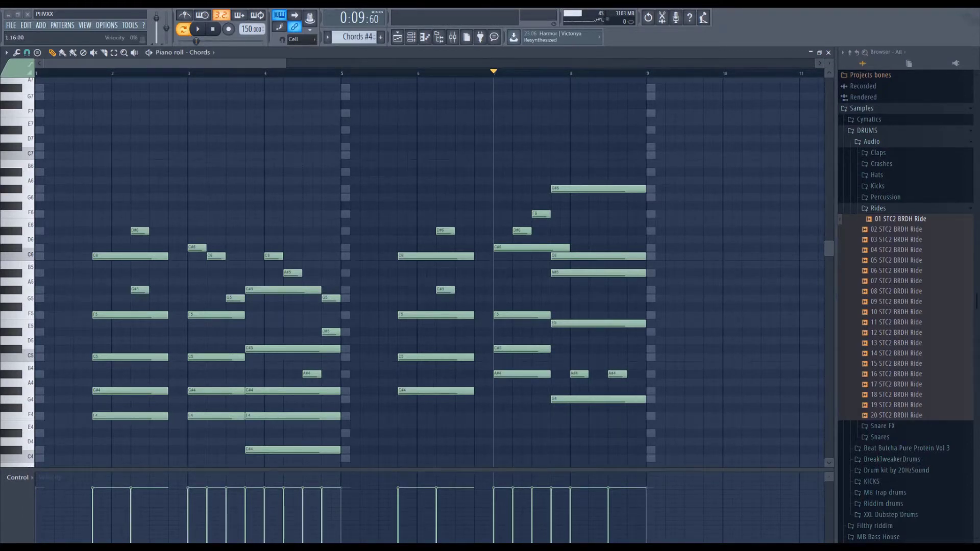
Step: Shorten the G#6 note to two beats and add a two-beat G6 note directly after it
drag(644, 188, 588, 201)
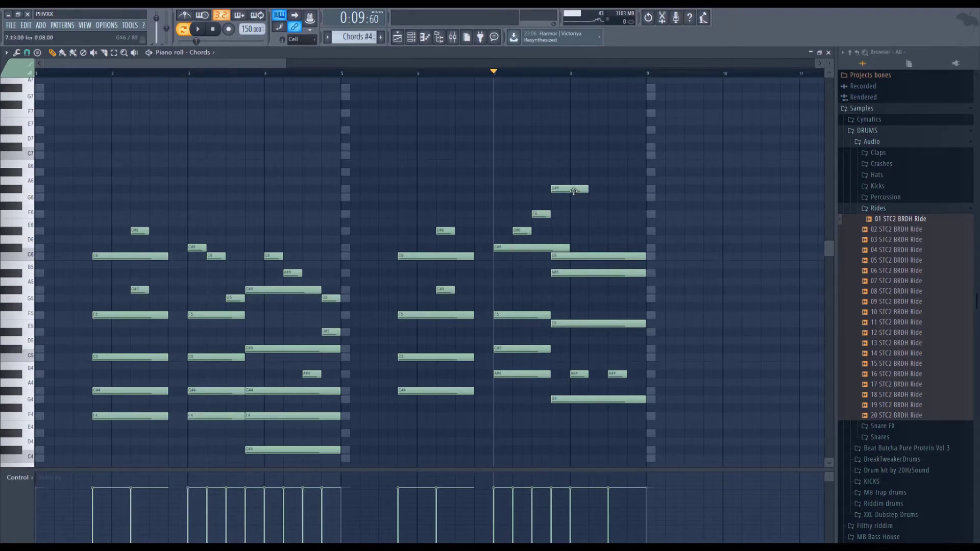
click(594, 198)
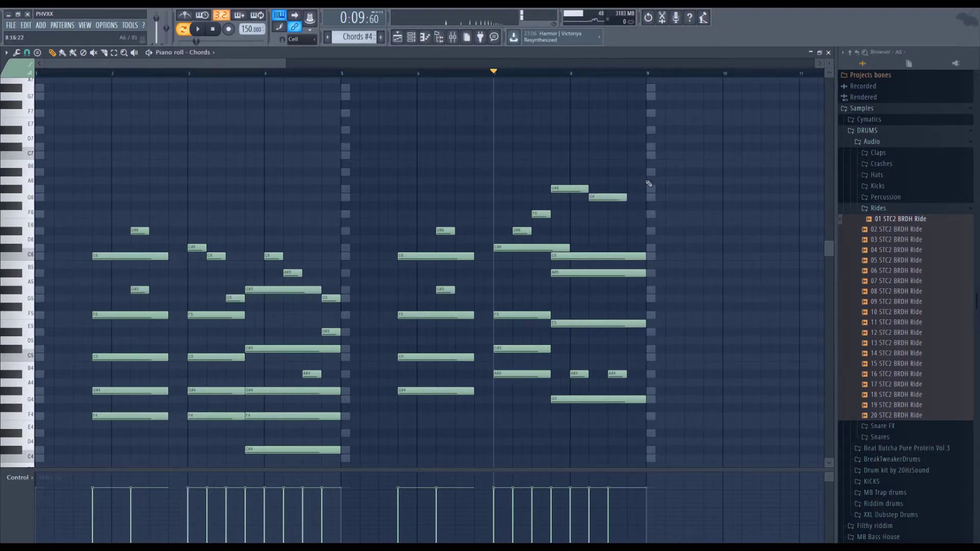
drag(604, 445, 599, 396)
scroll(655, 263, down, 3)
scroll(642, 407, up, 4)
drag(633, 225, 606, 179)
Step: Audition the melody from bar 7 through the G#6 and G6 notes
key(space)
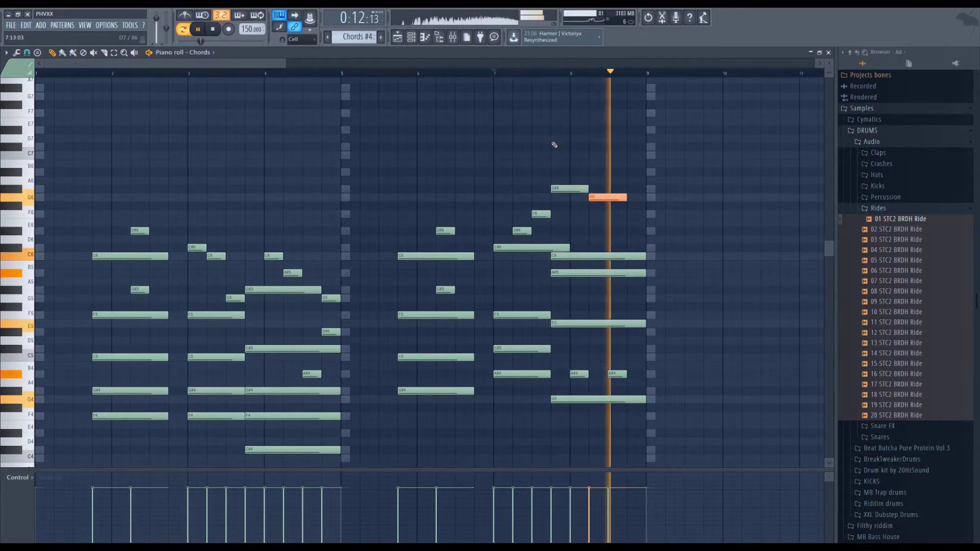
key(space)
key(space)
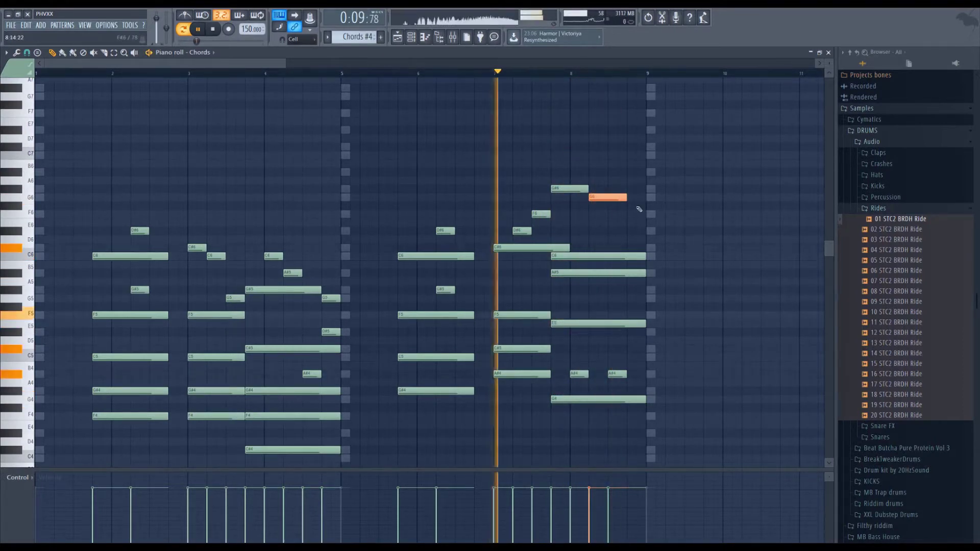
mouse_move(627, 197)
mouse_down()
mouse_move(646, 204)
mouse_move(627, 205)
mouse_up()
key(space)
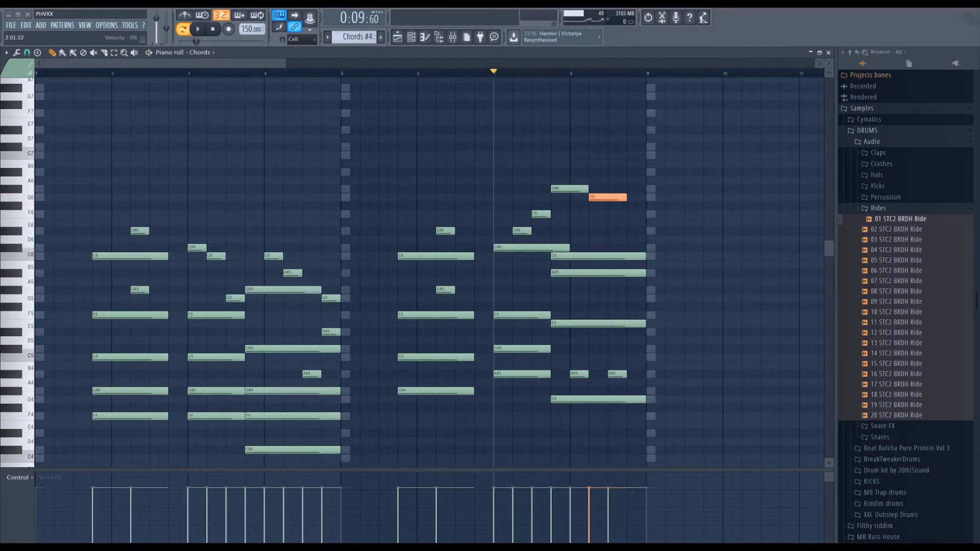
Step: Add a one-beat D#6 note on the last beat of bar 8, play the phrase and save the project
click(521, 231)
click(630, 230)
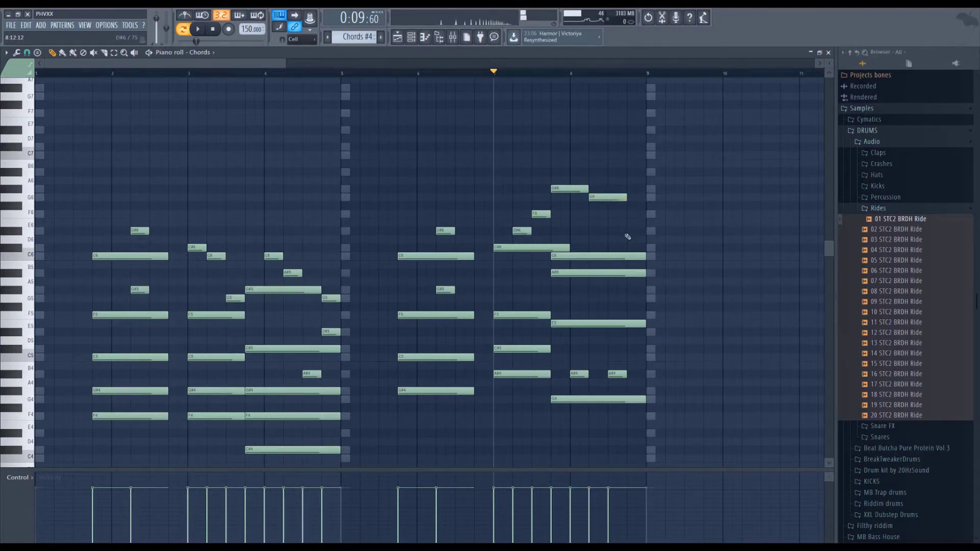
key(space)
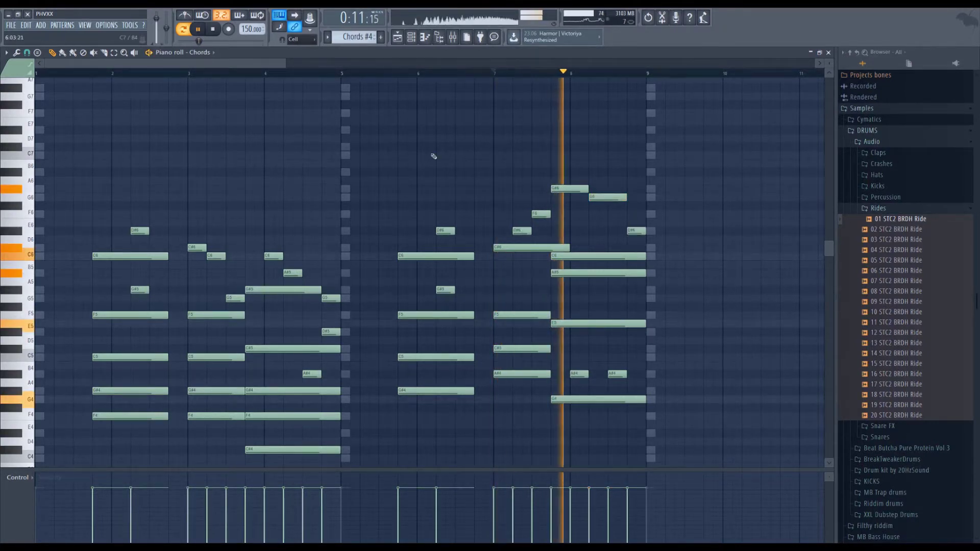
key(space)
key(ctrl+s)
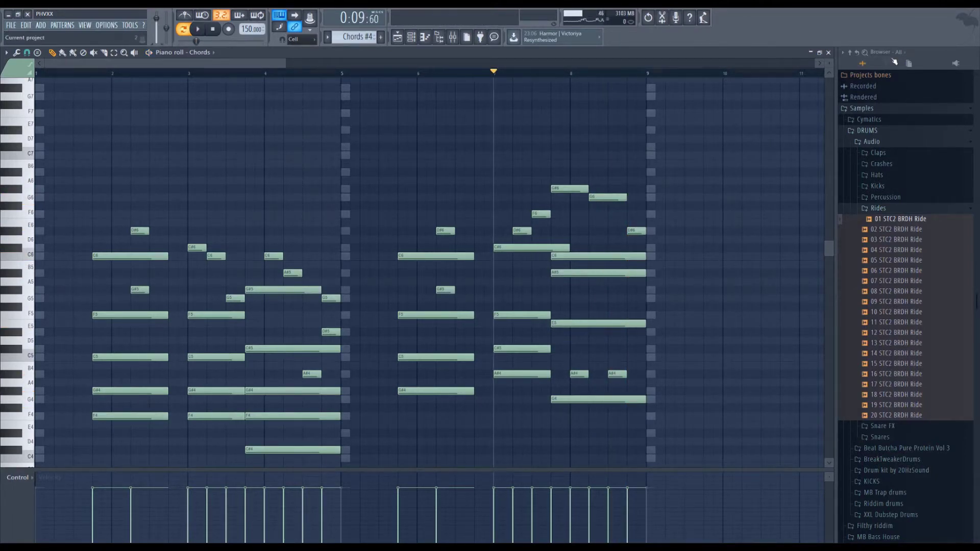
Step: Return to the playlist, check the Sampler notes in the Chords #4 pattern and delete the Sampler channel
click(829, 52)
scroll(598, 342, up, 6)
scroll(615, 320, down, 5)
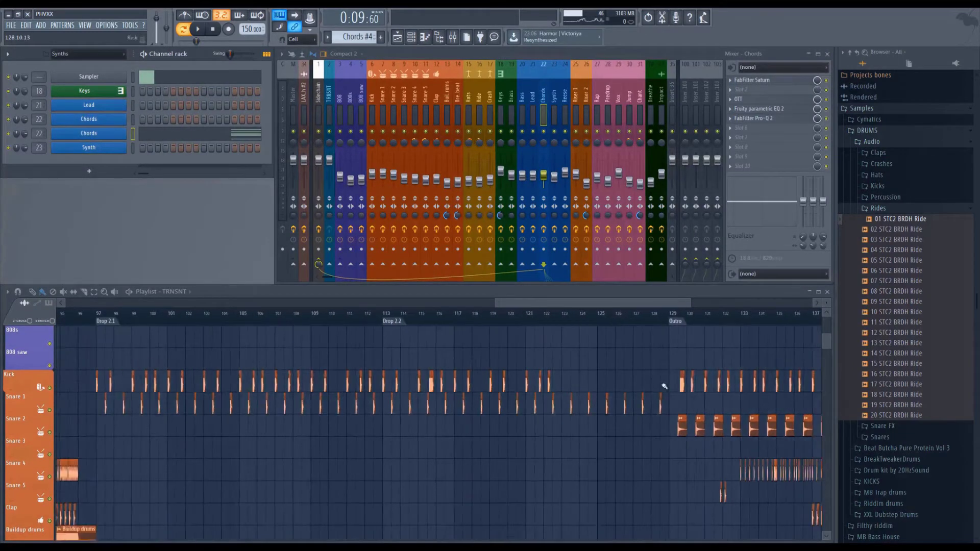
scroll(671, 379, down, 13)
scroll(677, 371, up, 1)
double_click(591, 452)
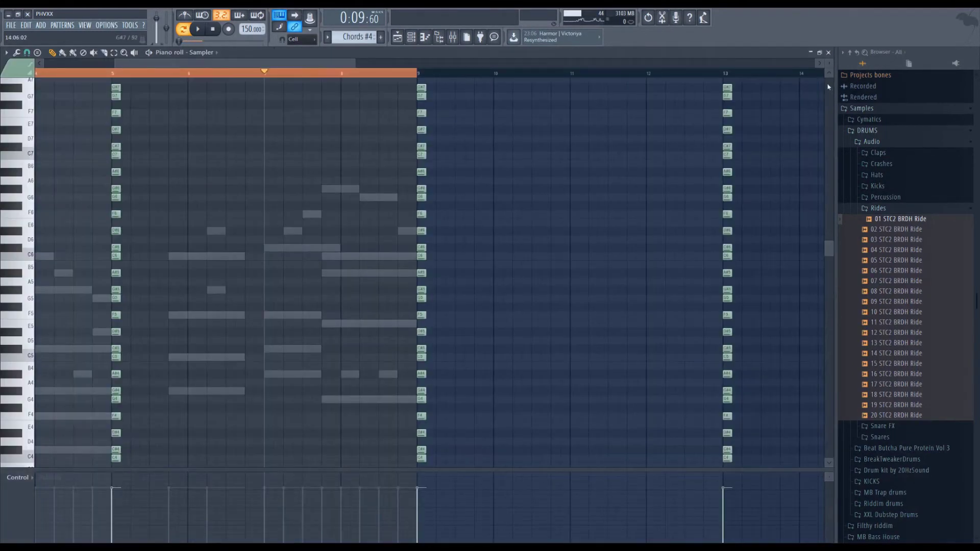
click(828, 52)
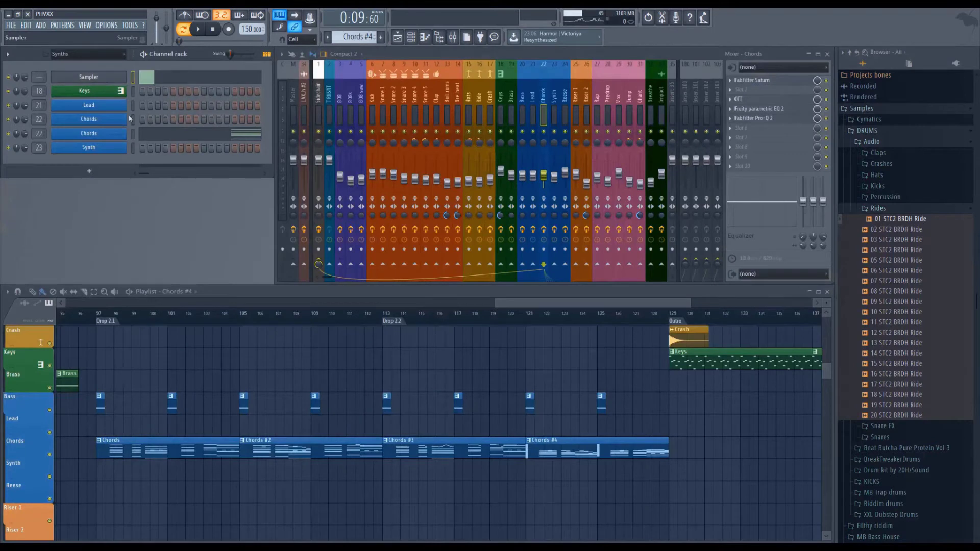
key(alt+Delete)
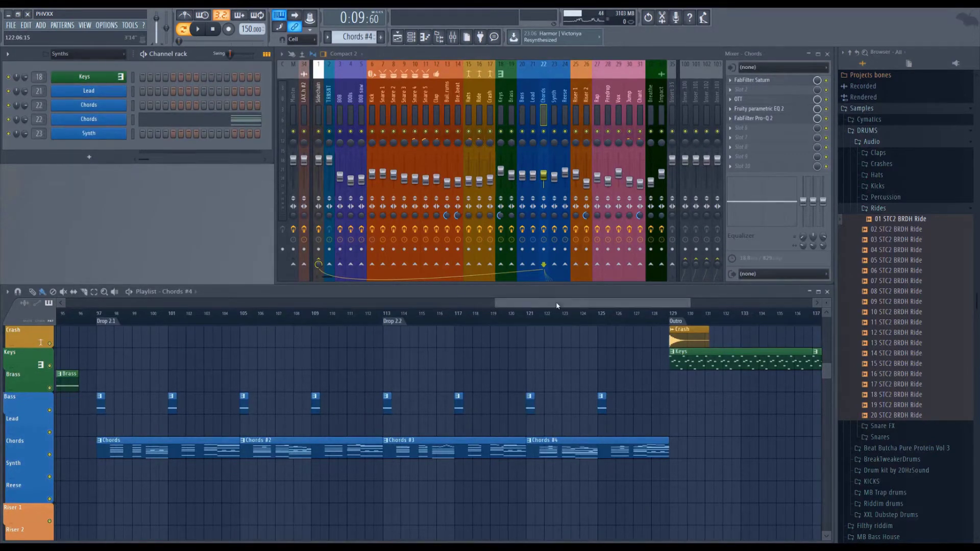
Step: Play the song from bar 127 to check how the second drop leads into the Outro
click(529, 322)
scroll(565, 354, up, 5)
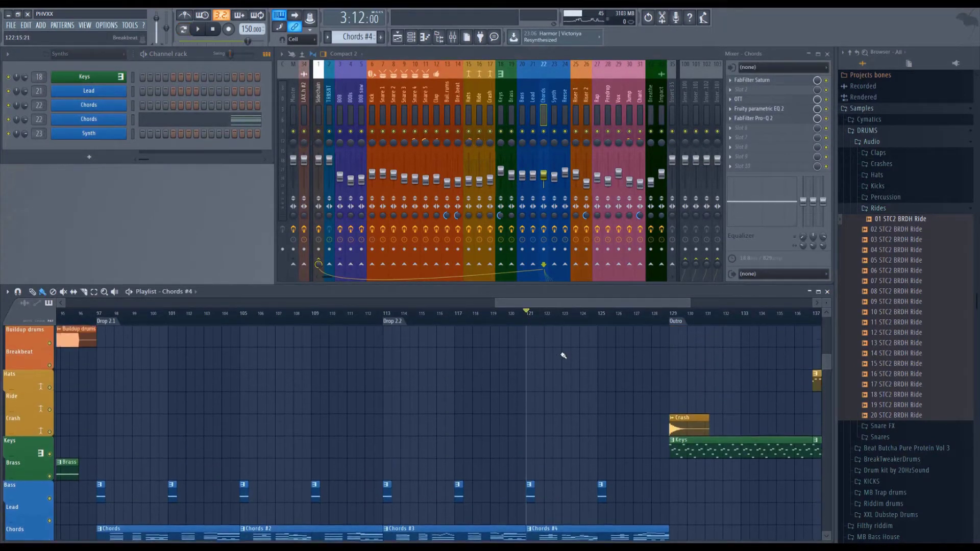
click(636, 321)
scroll(675, 362, down, 4)
key(space)
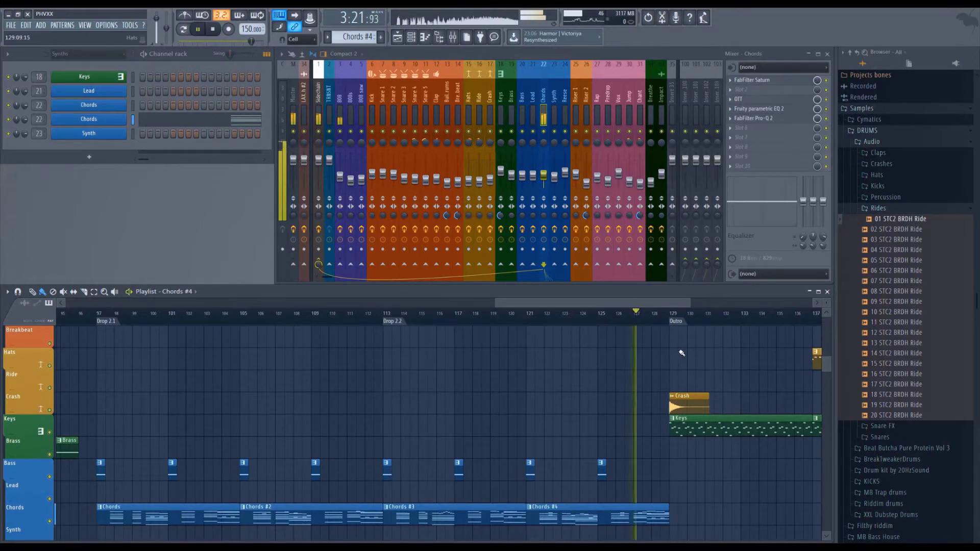
scroll(677, 363, up, 4)
scroll(675, 371, up, 2)
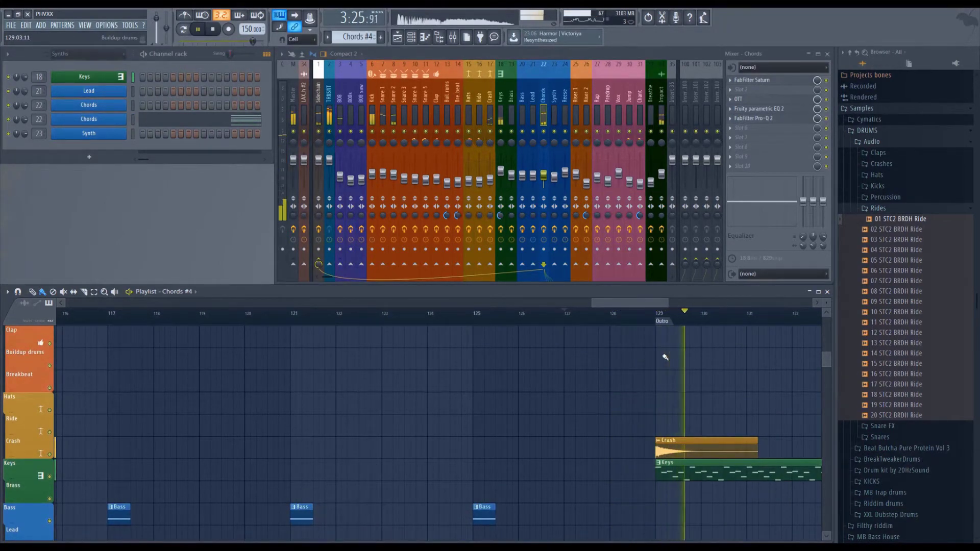
key(space)
Step: Save the project and play the arrangement from the Build Up marker at bar 93 into Drop 2.1
scroll(665, 357, up, 13)
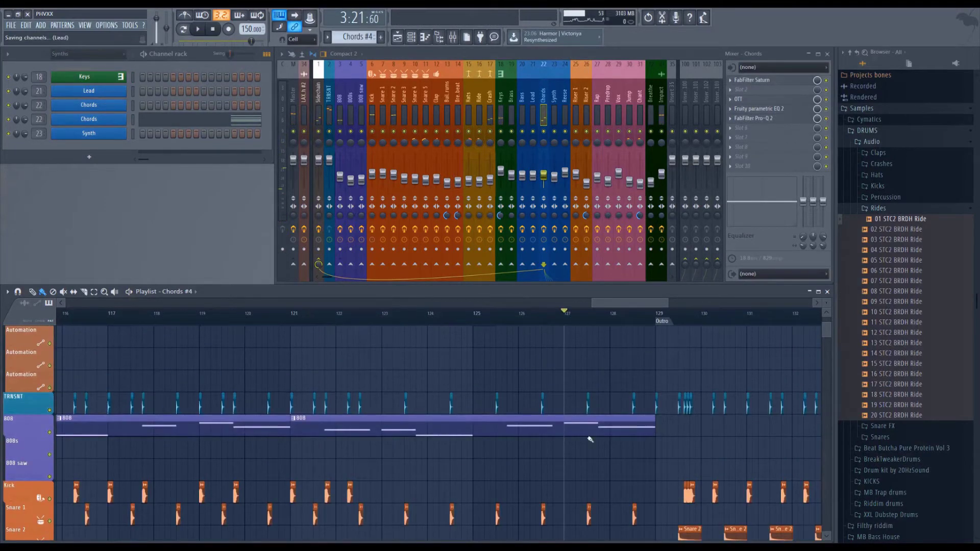
scroll(684, 327, down, 5)
scroll(715, 333, up, 2)
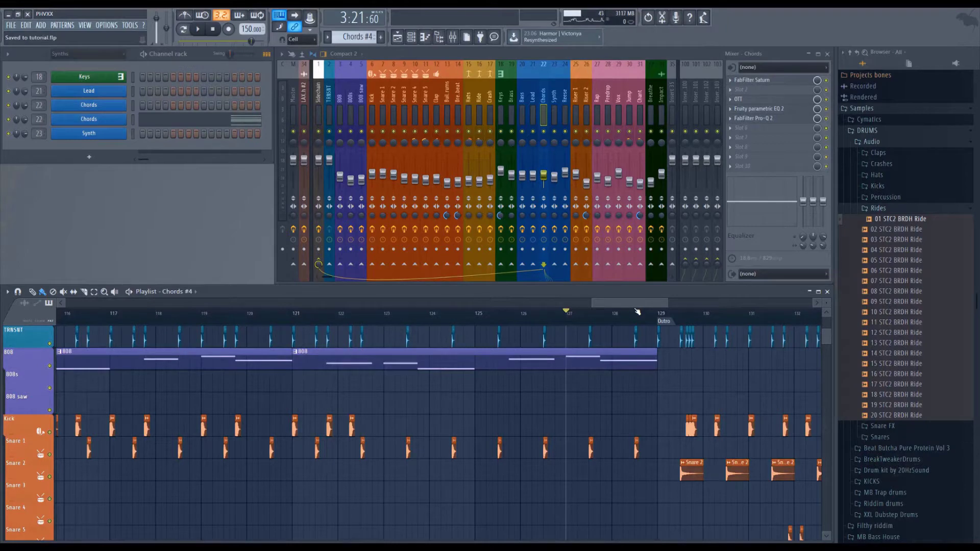
scroll(637, 312, down, 5)
scroll(408, 316, up, 3)
click(415, 324)
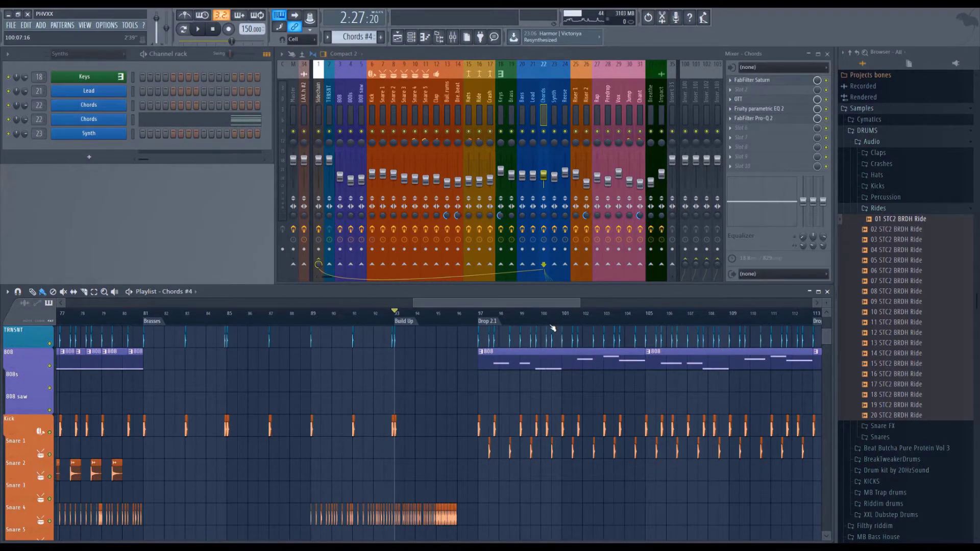
key(space)
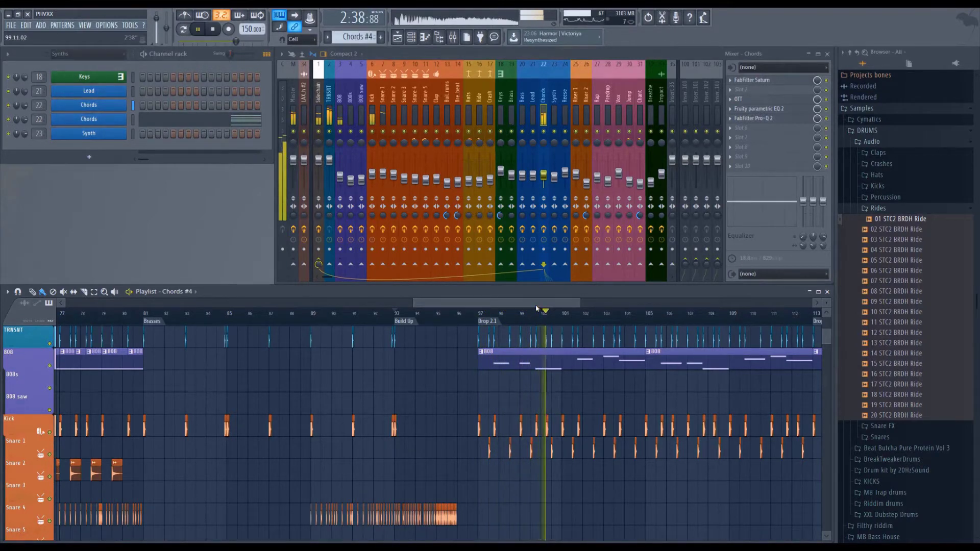
key(space)
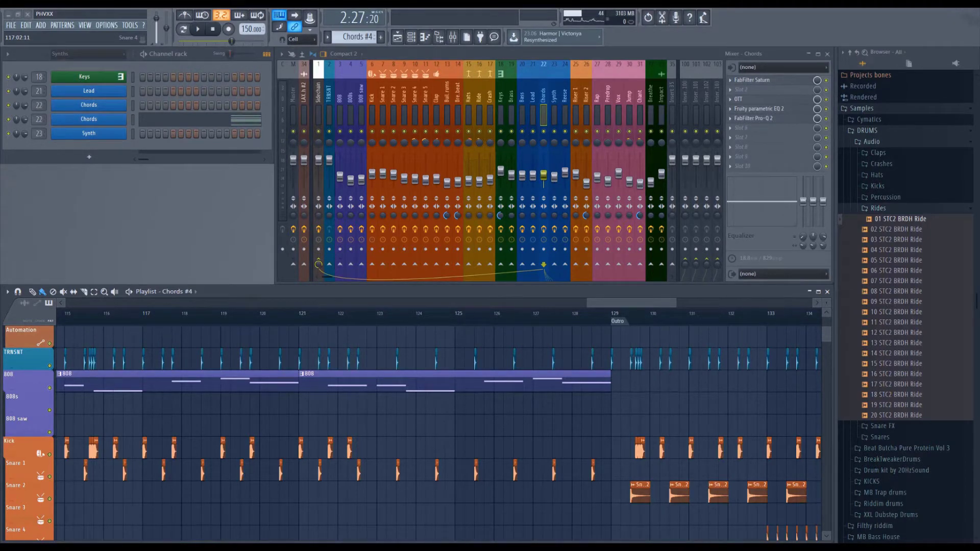
Step: Fill bars 123 to 128 with kicks and matching transients, and play the section from bar 121
drag(301, 453, 533, 446)
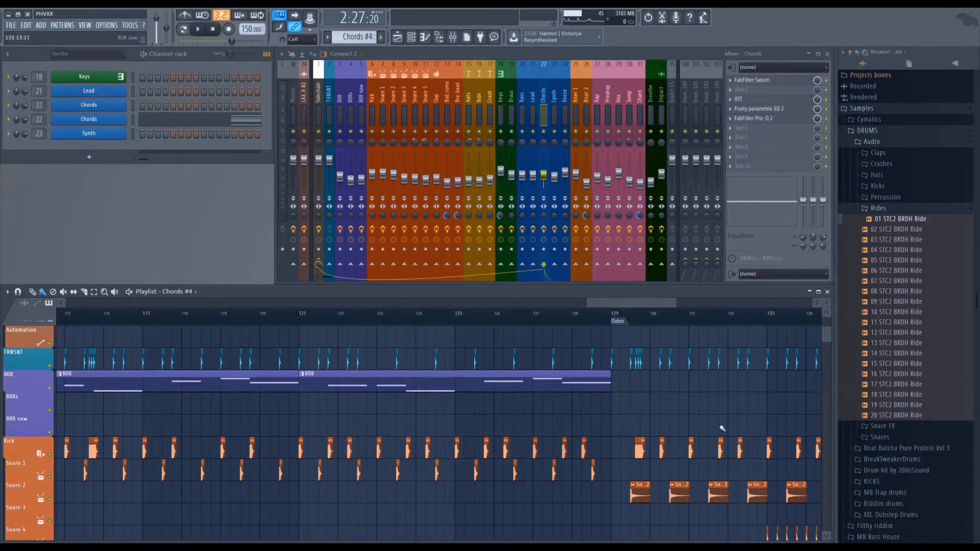
click(616, 405)
right_click(615, 405)
drag(599, 448, 521, 431)
click(313, 317)
key(space)
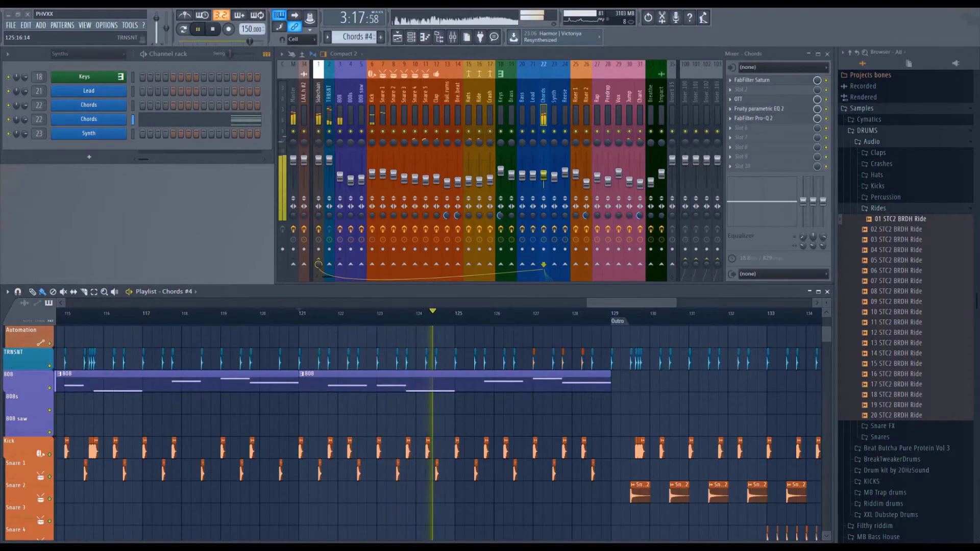
key(space)
Step: Duplicate the bar 124 kick and its transient half a beat earlier and play the section into the Outro
scroll(444, 323, up, 5)
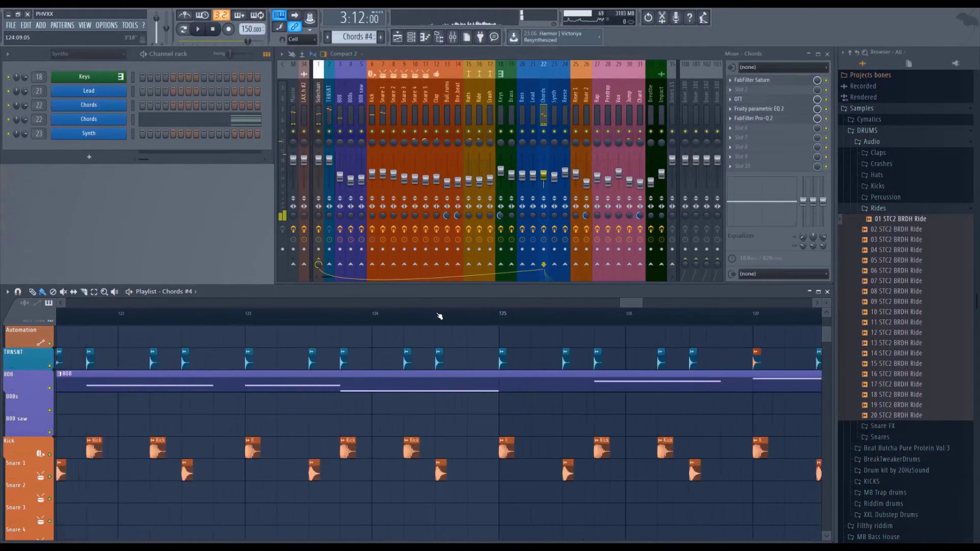
drag(400, 449, 378, 449)
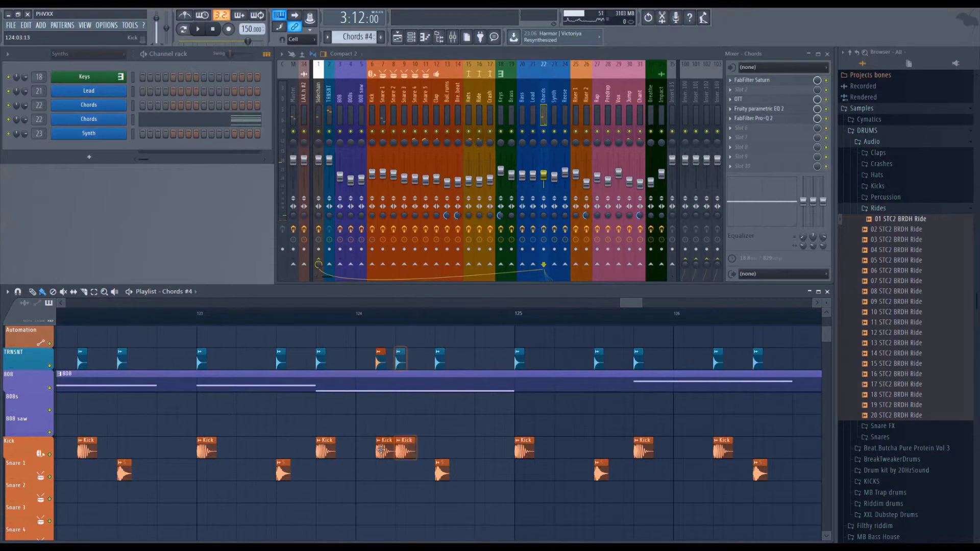
key(space)
scroll(387, 321, down, 5)
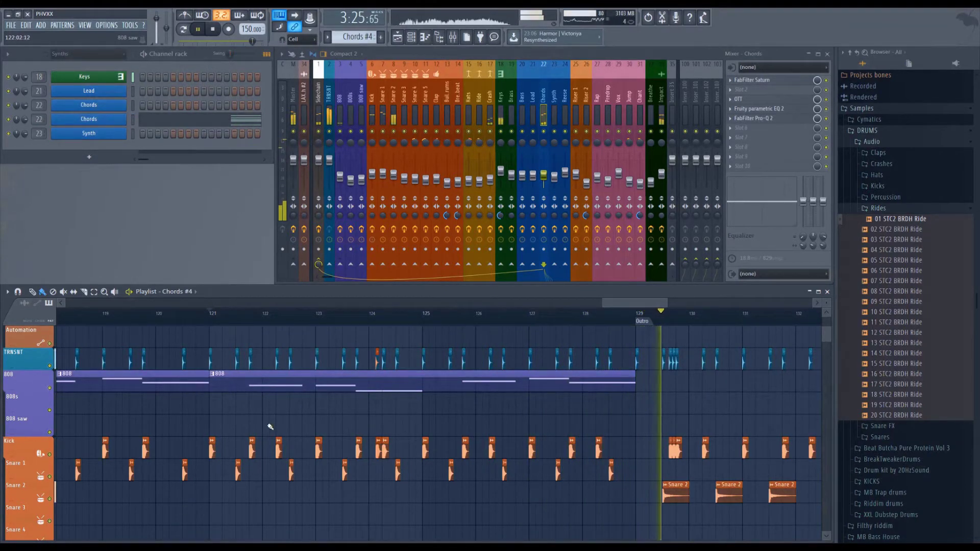
key(space)
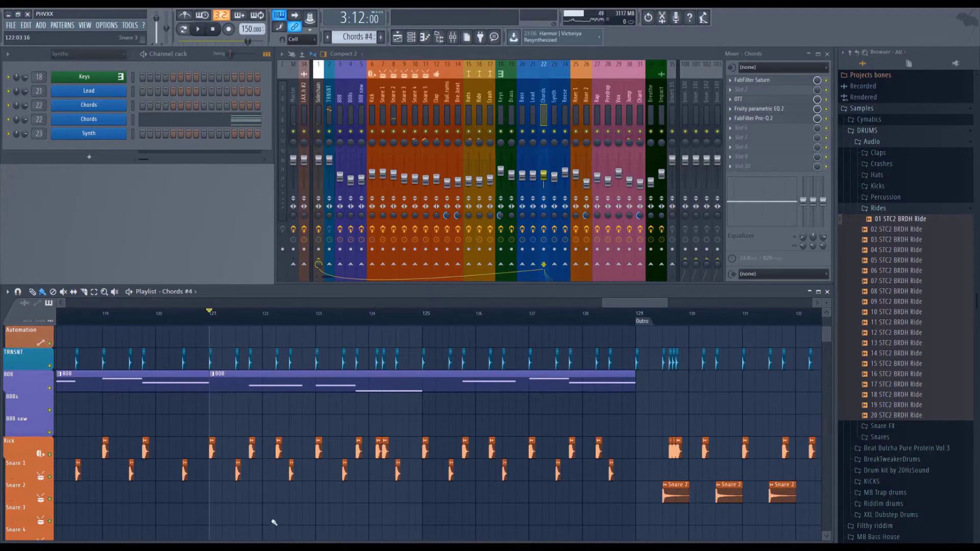
Step: Copy the opening chord of the Chords #4 pattern to bar 9, shorten it to one beat, and play from bar 7
scroll(220, 509, right, 3)
click(455, 313)
scroll(431, 410, down, 4)
scroll(431, 398, up, 4)
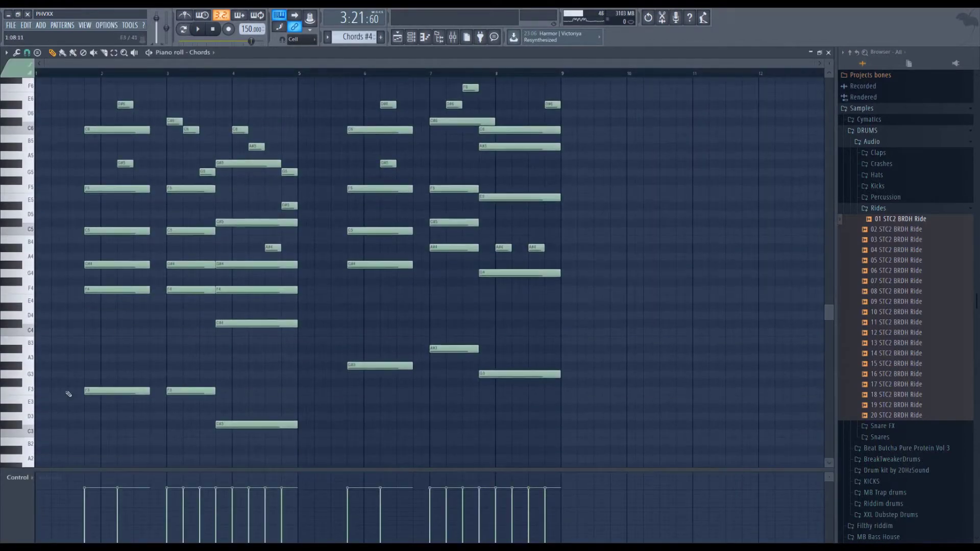
drag(85, 403, 87, 130)
scroll(82, 237, up, 1)
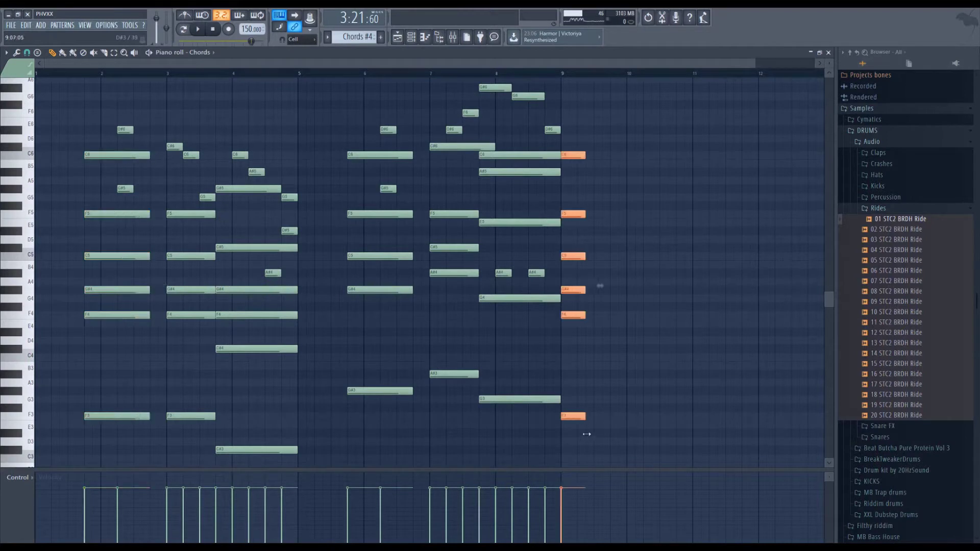
drag(586, 433, 579, 440)
key(space)
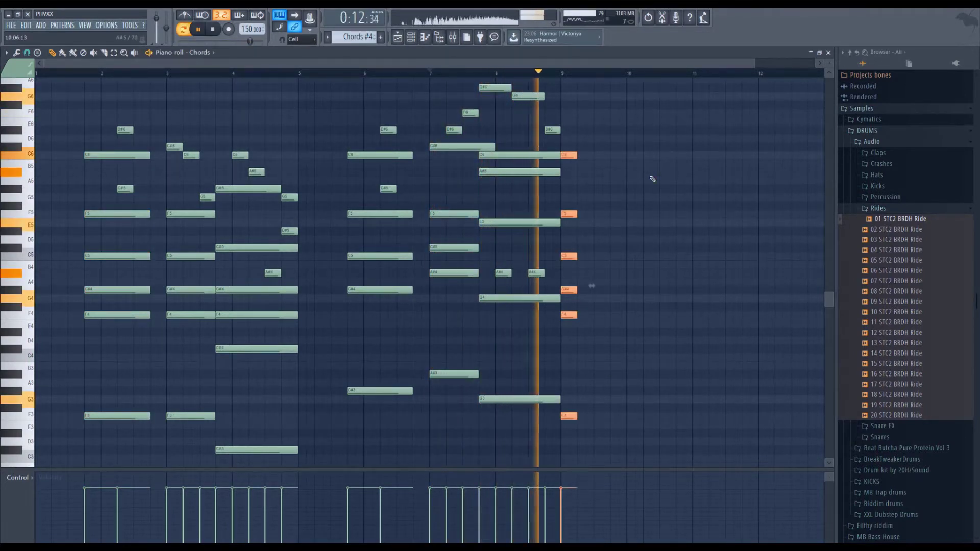
key(space)
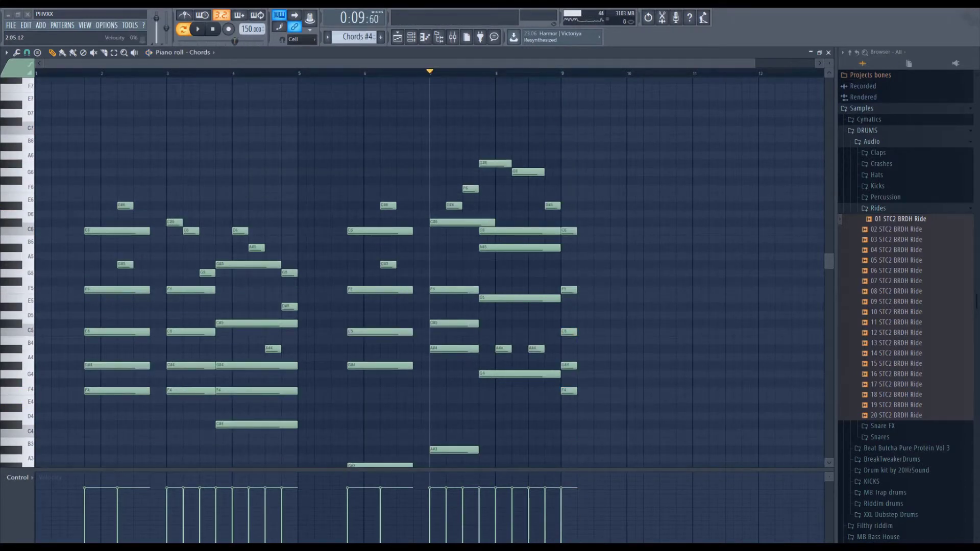
Step: Delete the C6 note from the bar 9 chord and save the project
scroll(429, 265, down, 3)
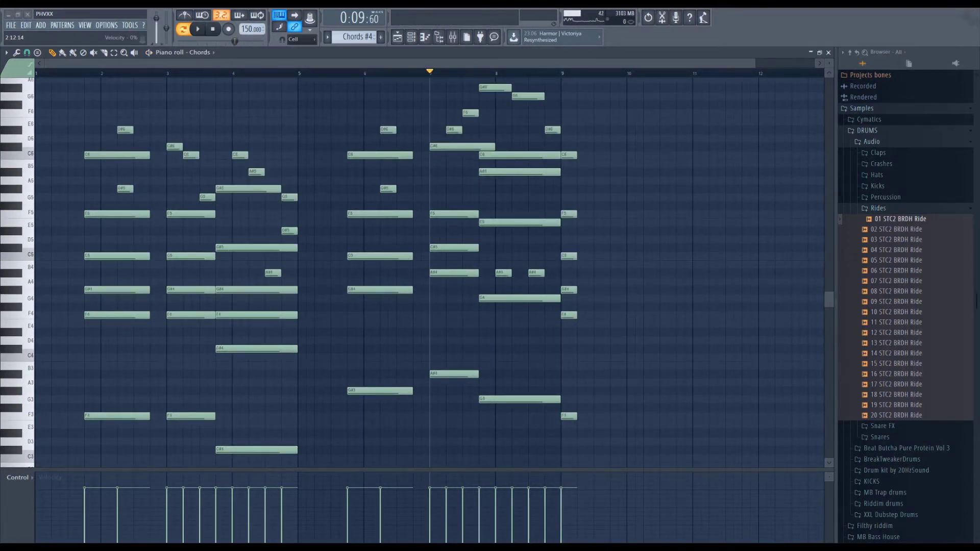
scroll(428, 266, up, 2)
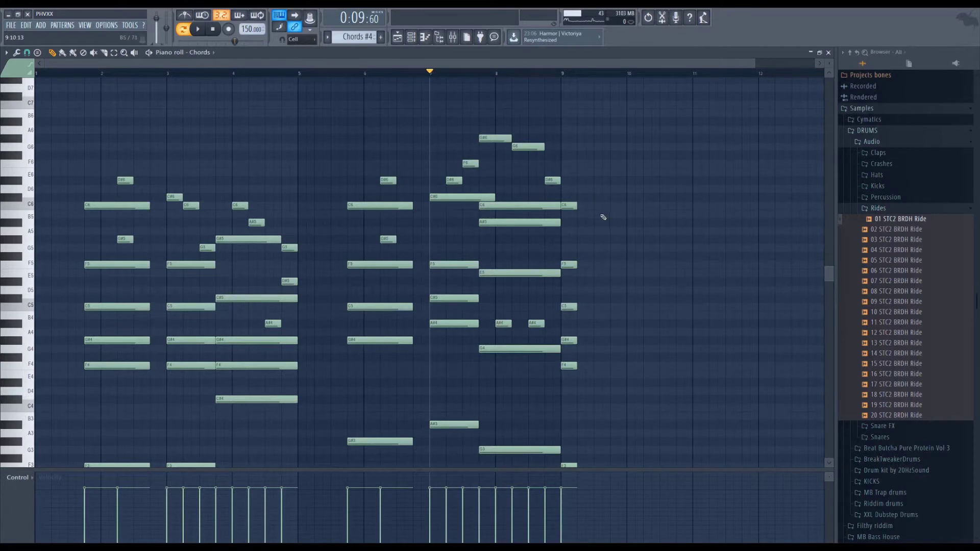
click(570, 204)
scroll(570, 71, up, 3)
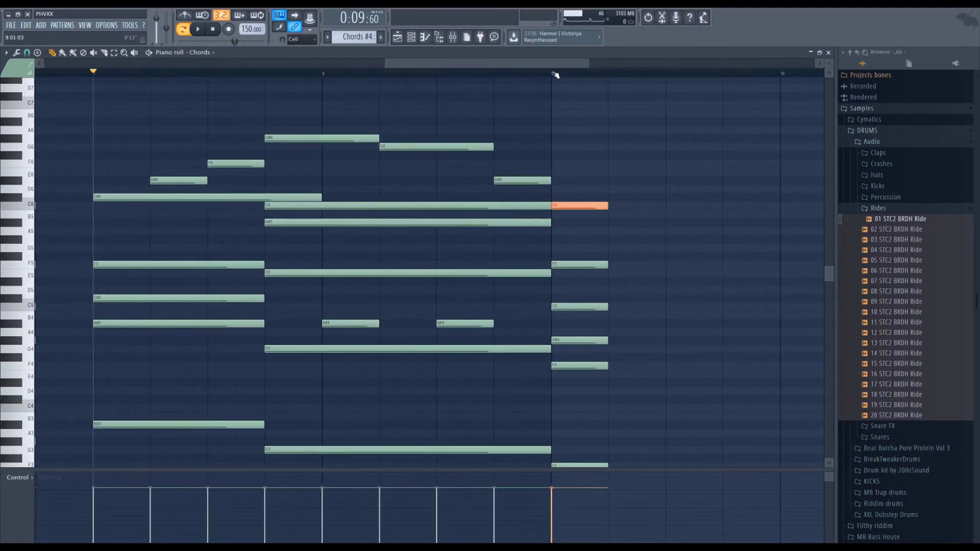
scroll(554, 77, down, 2)
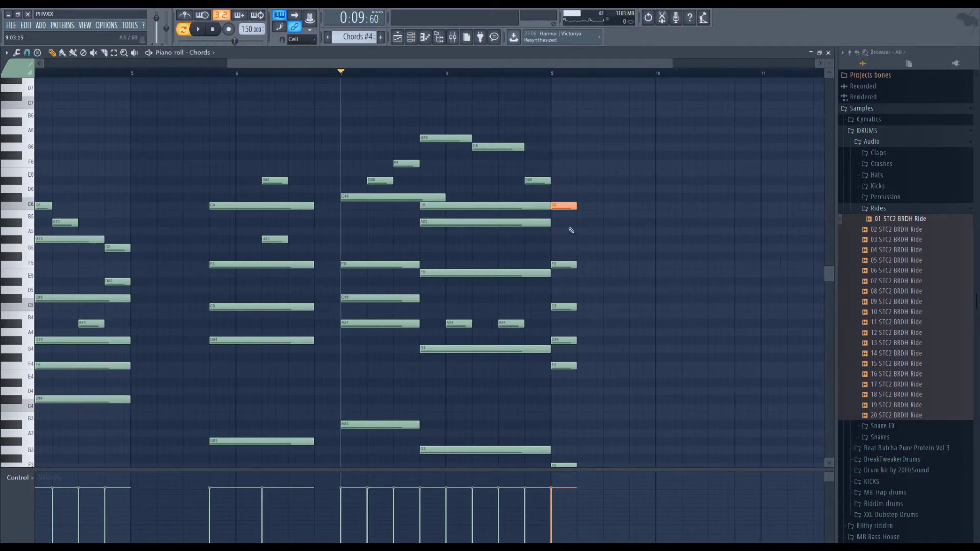
right_click(569, 205)
key(ctrl+s)
Step: Play the Chords #4 pattern from bar 7 to check the reduced ending chord, saving the project during playback
drag(332, 92, 535, 471)
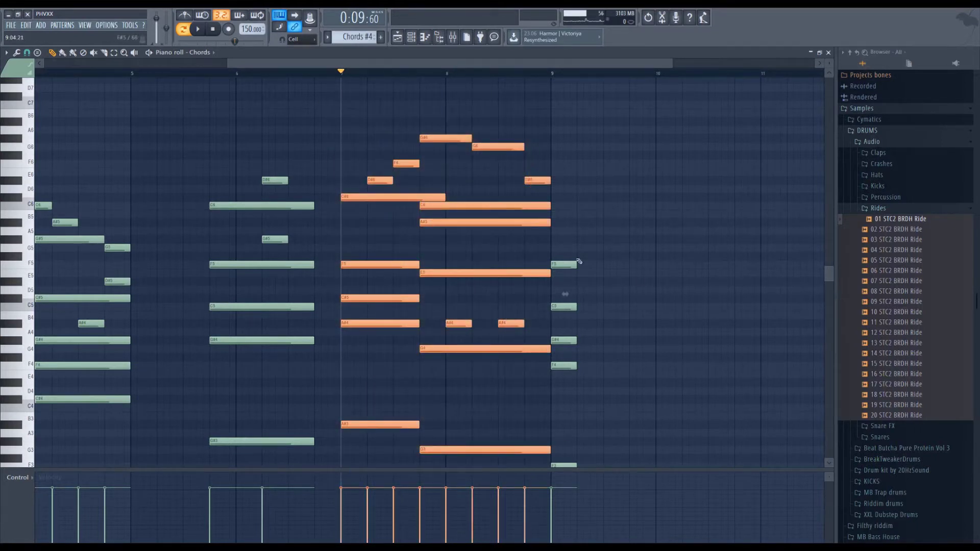
key(space)
ctrl+click(628, 275)
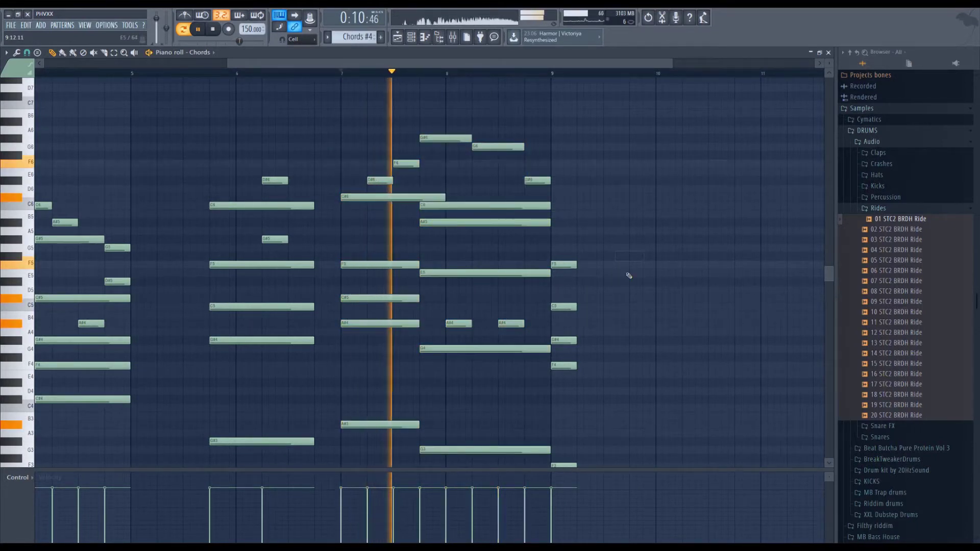
key(ctrl+s)
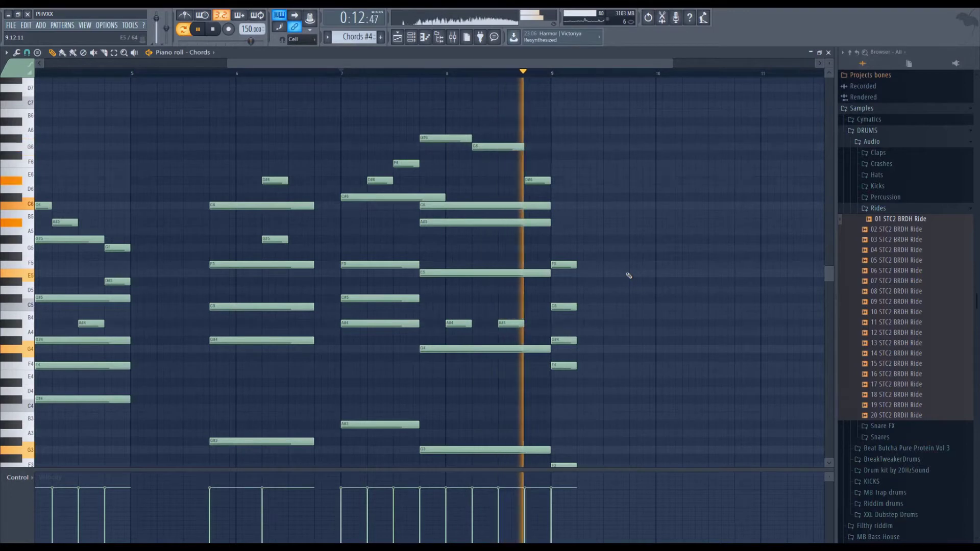
key(space)
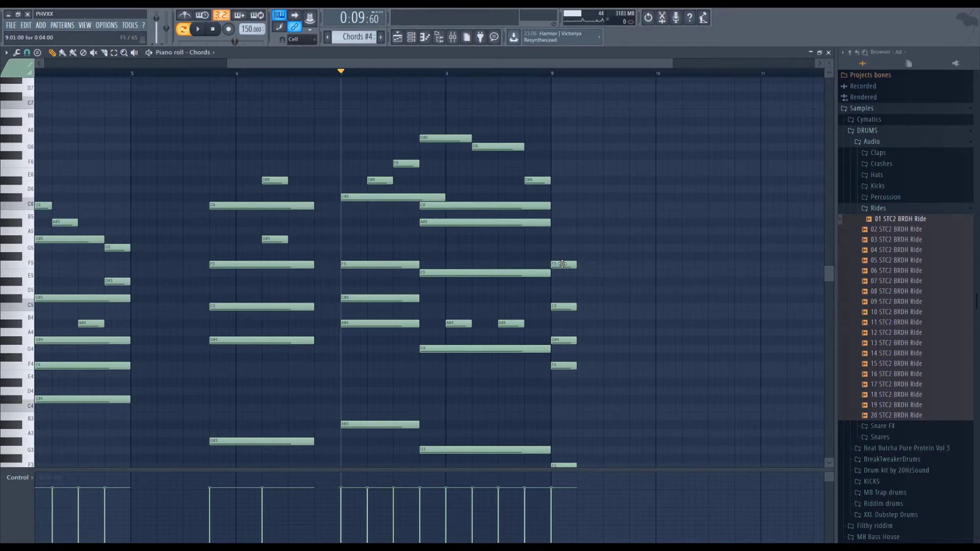
Step: Add a one-beat F6 note at bar 9, duplicating the chord's F5 an octave higher
drag(639, 221, 141, 82)
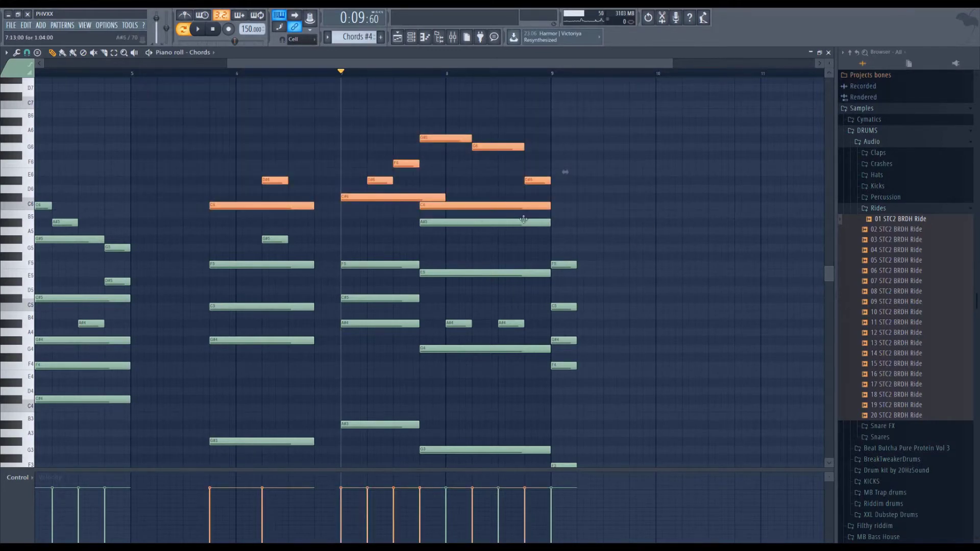
drag(586, 247, 710, 209)
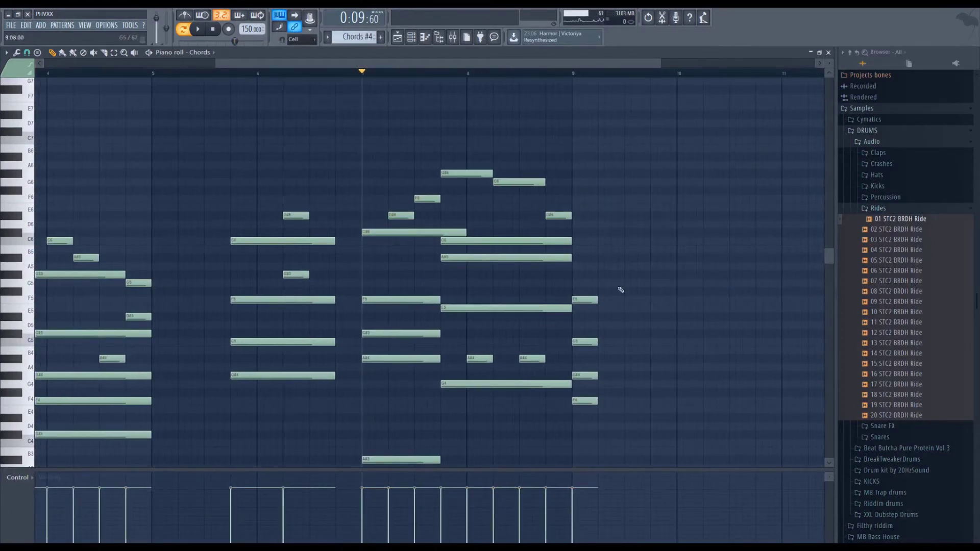
drag(615, 311, 579, 289)
key(ctrl+Up)
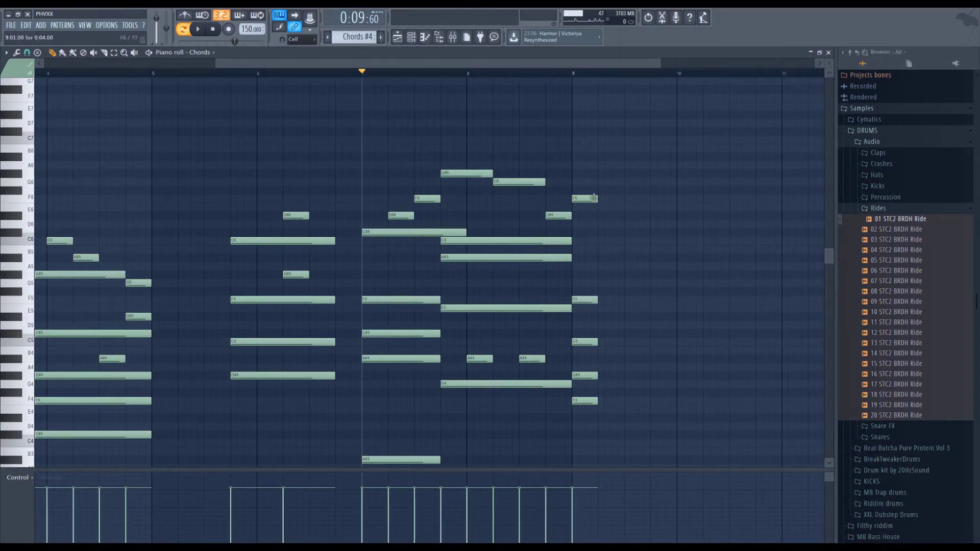
Step: Play the pattern from bar 7 with the new top note, save the project, and return to the arrangement
key(space)
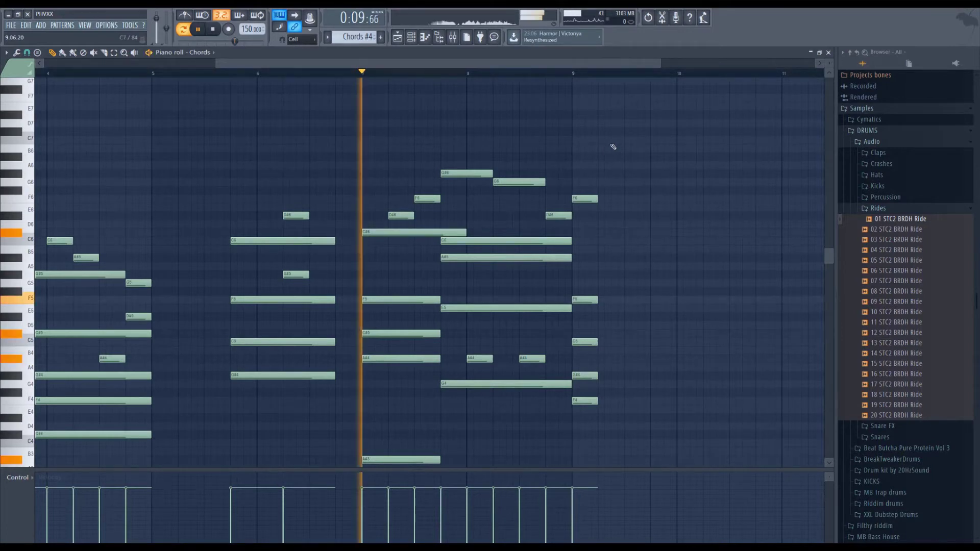
key(ctrl+s)
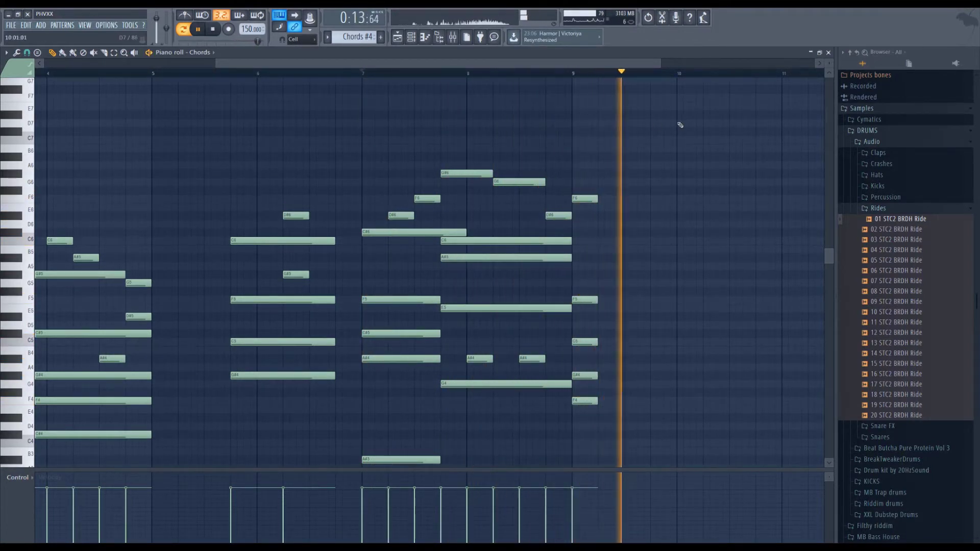
key(space)
click(828, 53)
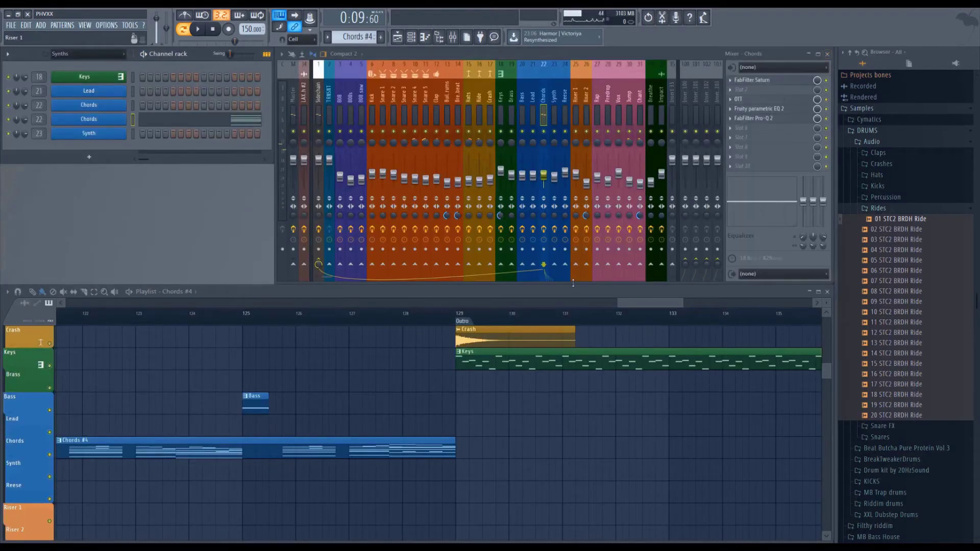
Step: Extend the Chords #4 clip about half a bar past bar 129 and play the song from the Outro
scroll(601, 309, down, 8)
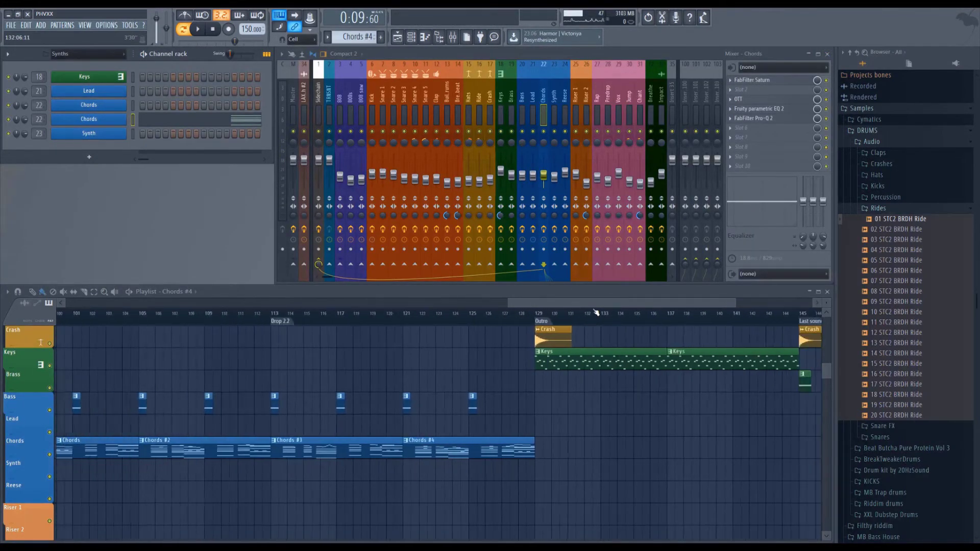
mouse_move(548, 448)
mouse_down()
mouse_move(571, 448)
mouse_move(555, 449)
mouse_up()
click(543, 314)
key(space)
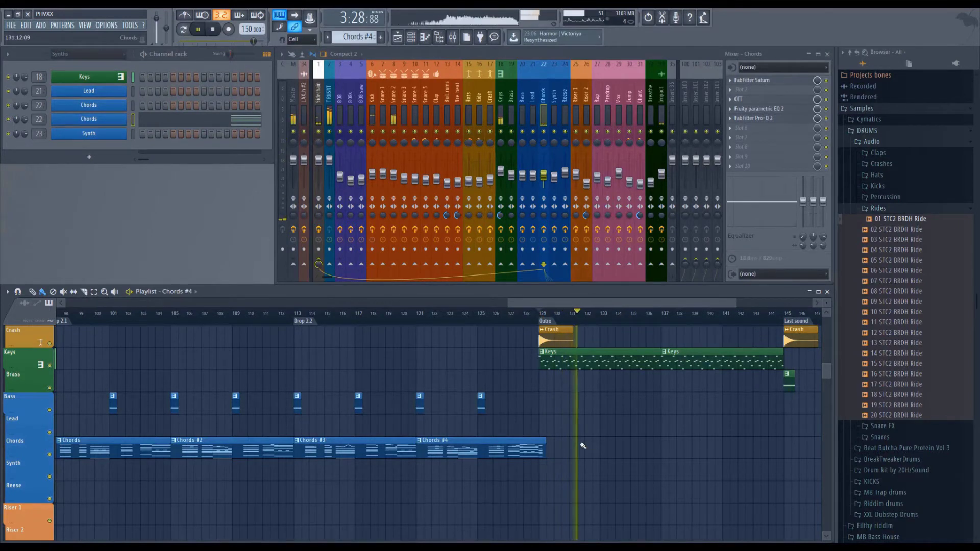
key(space)
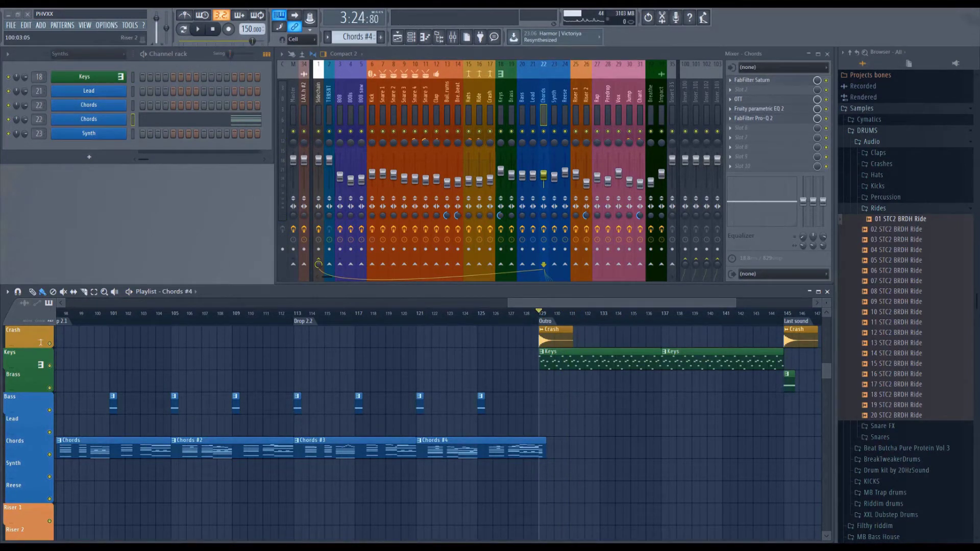
Step: Play the arrangement from bar 121 into the Outro to check the transition, and save the project
click(412, 313)
key(space)
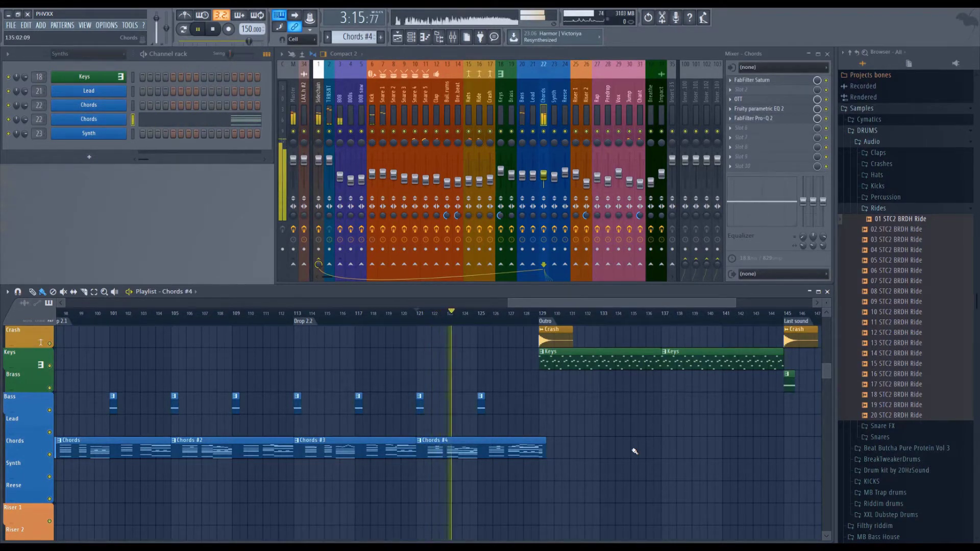
key(ctrl+s)
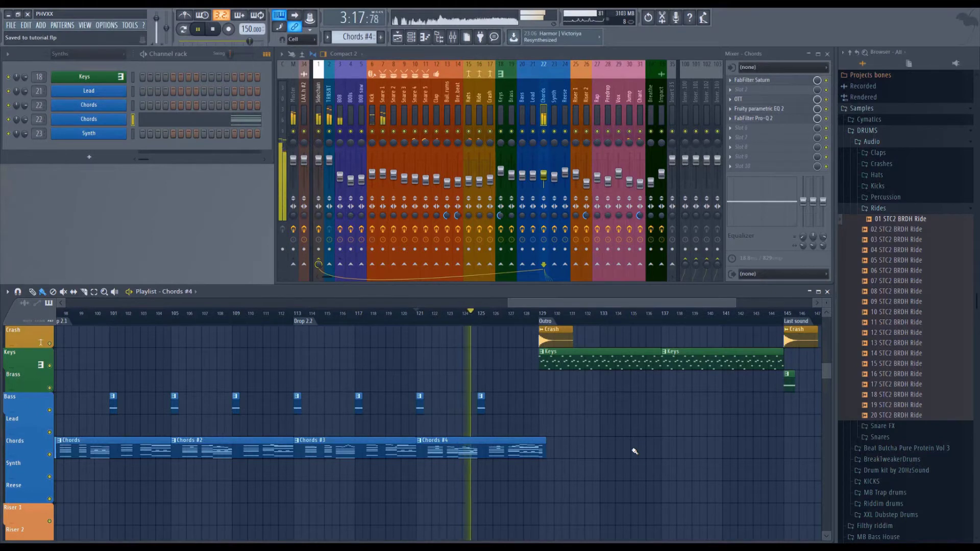
key(ctrl+s)
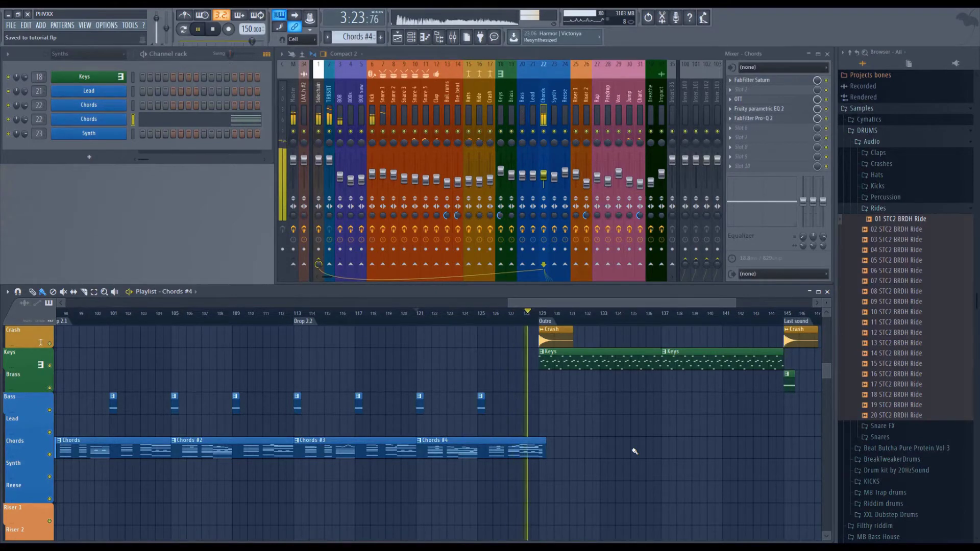
scroll(635, 451, up, 6)
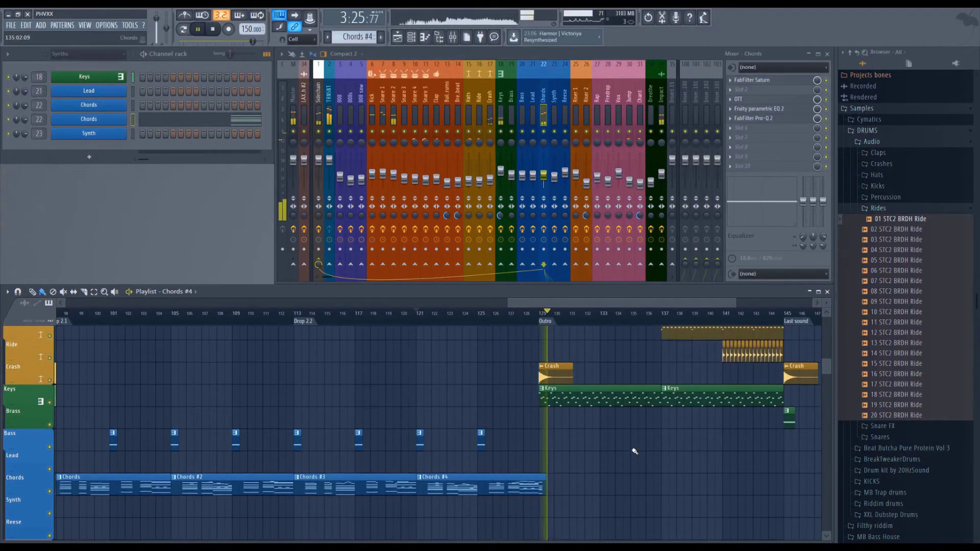
scroll(621, 402, up, 7)
key(space)
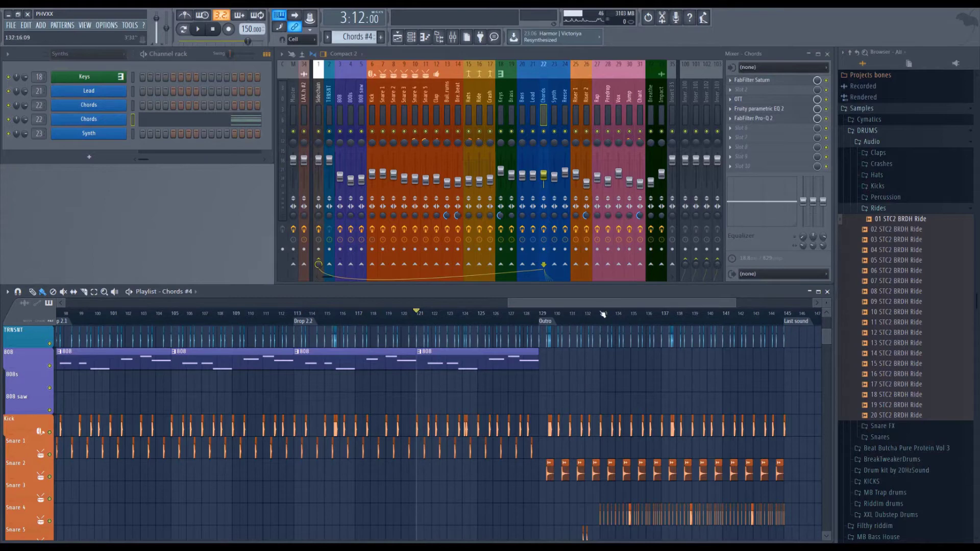
Step: Place a short 808 clip on the 808 track from the last beat of bar 129 to the middle of bar 130
drag(593, 307, 571, 314)
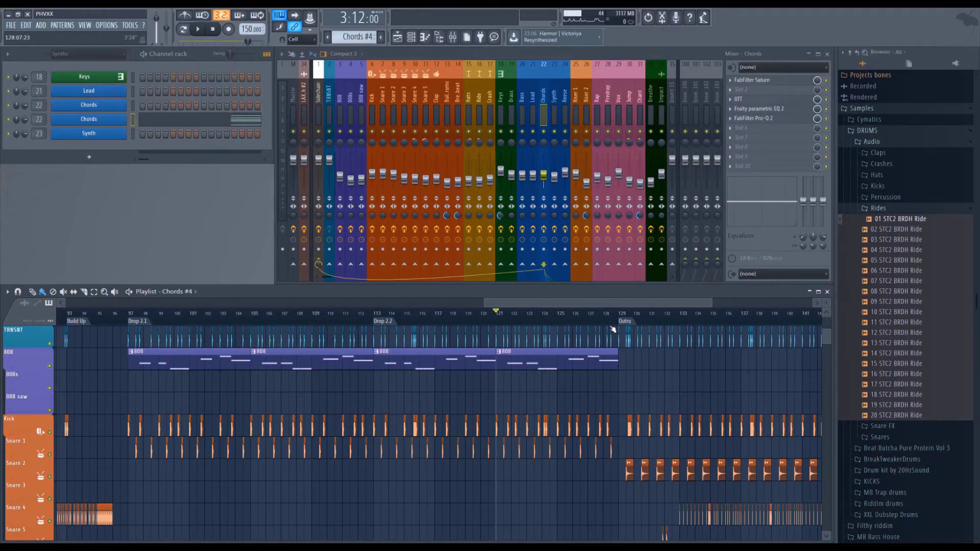
scroll(415, 315, down, 3)
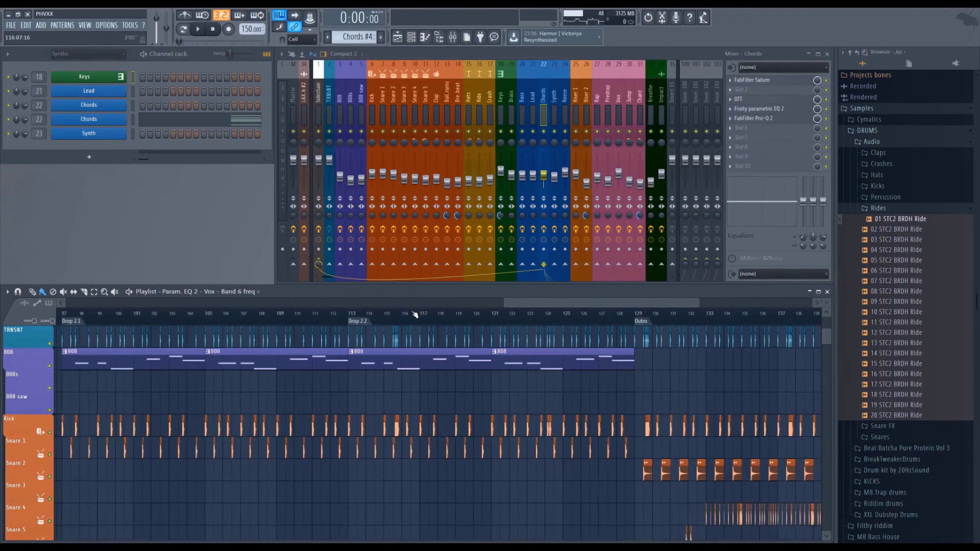
click(395, 359)
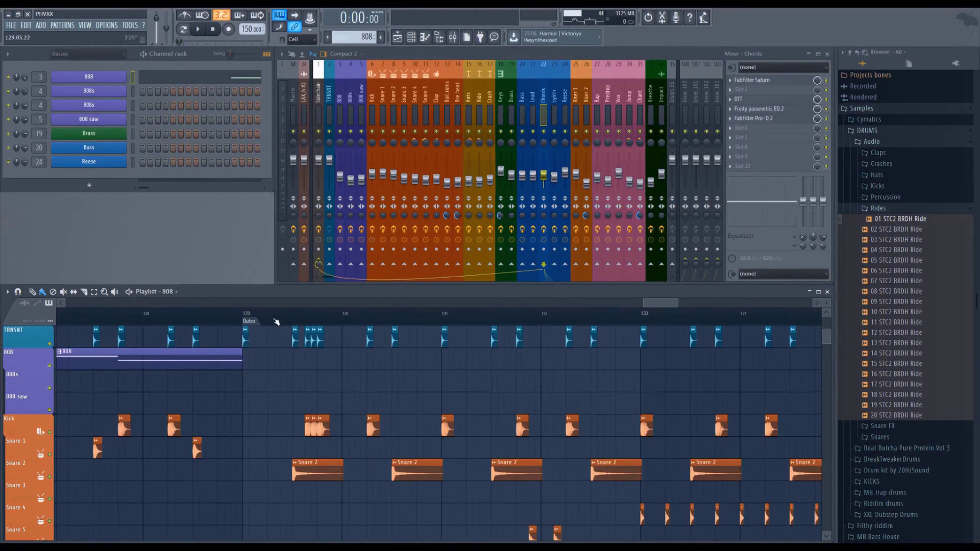
scroll(328, 323, up, 2)
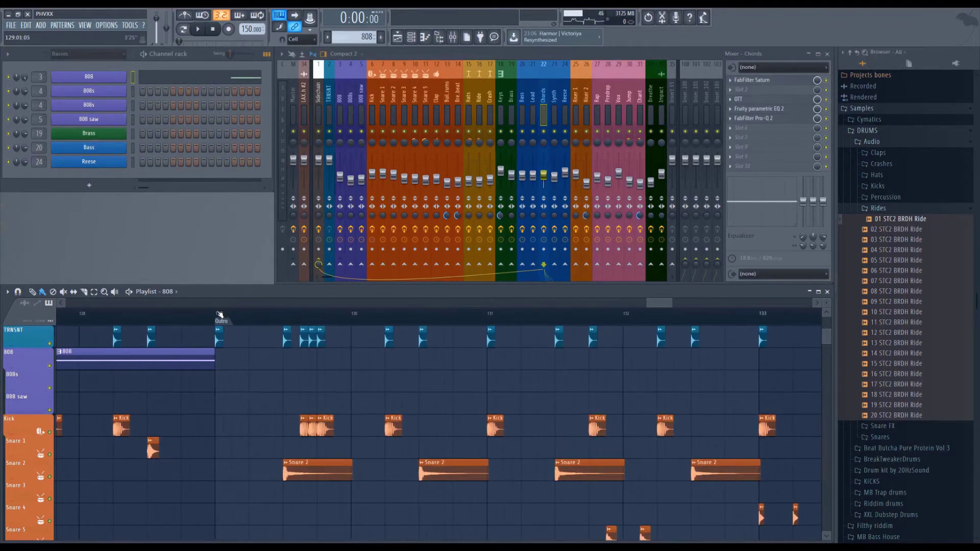
drag(219, 315, 331, 327)
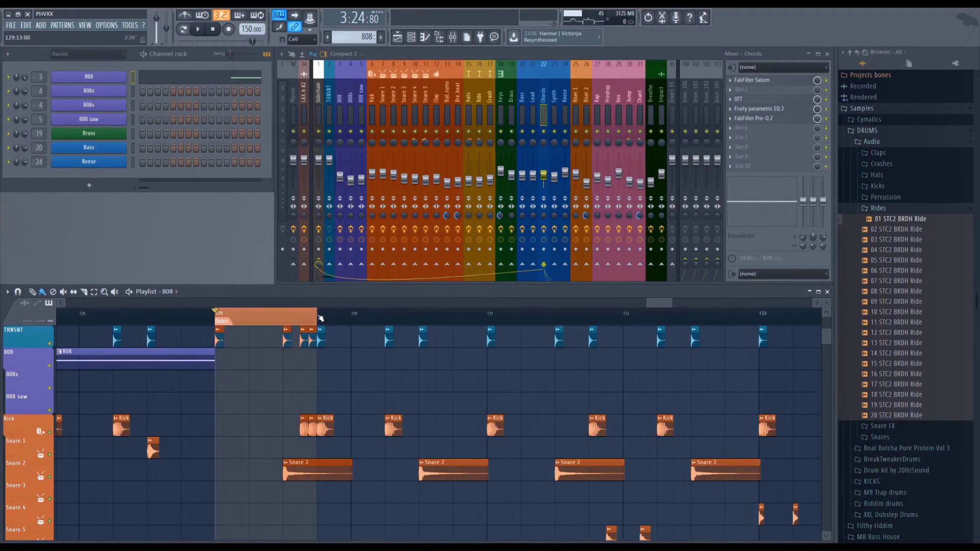
right_click(318, 316)
click(315, 363)
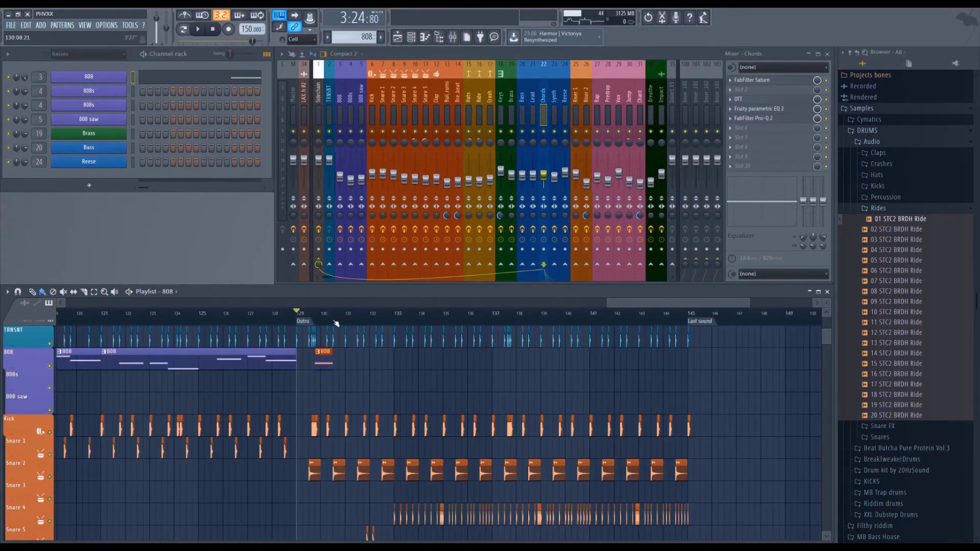
Step: Play the arrangement from bar 127 to check the new 808 clip at the start of the Outro
scroll(326, 317, up, 4)
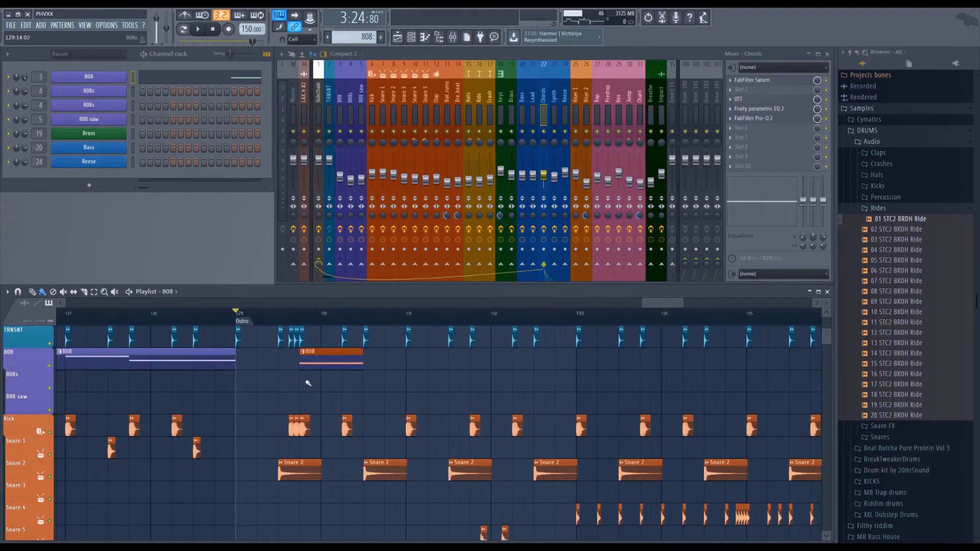
mouse_move(242, 319)
mouse_down()
mouse_move(258, 332)
mouse_move(246, 347)
mouse_move(68, 372)
mouse_up()
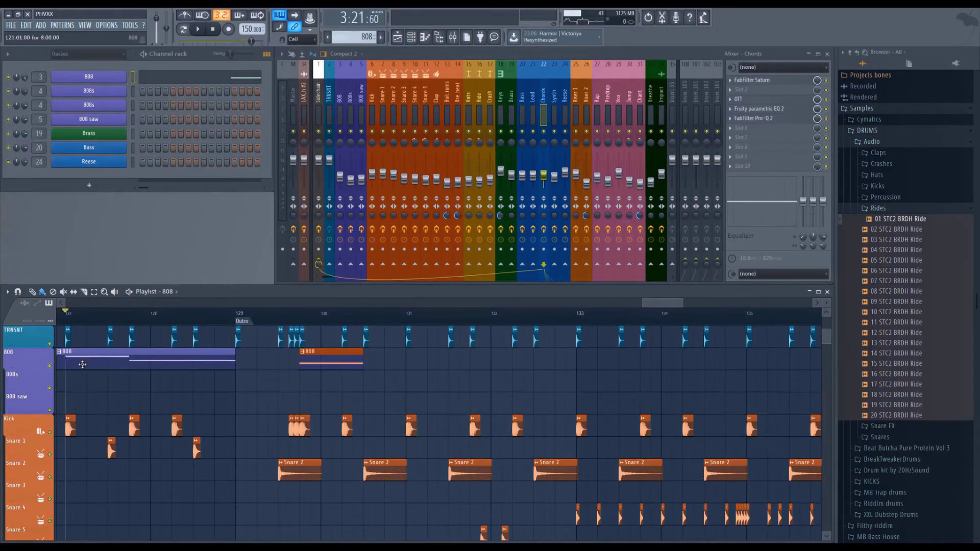
key(space)
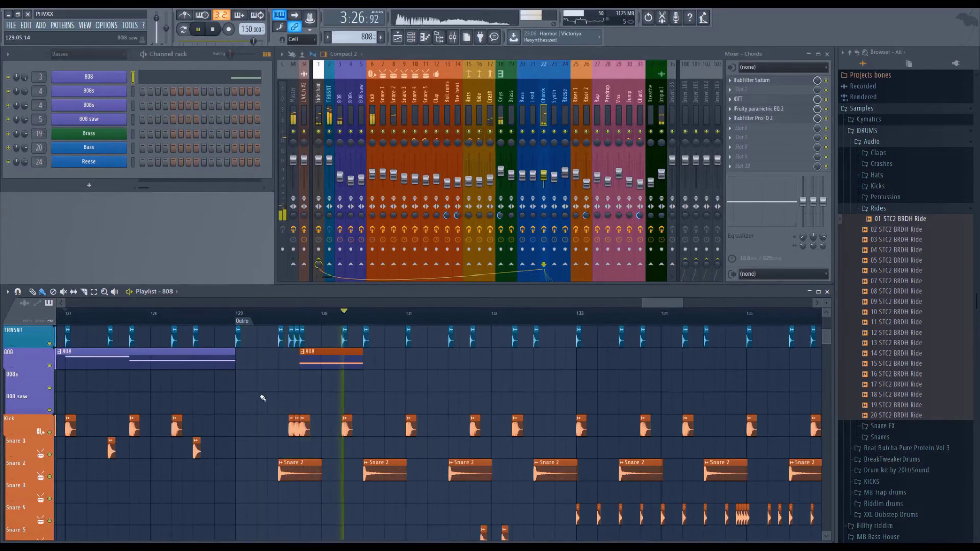
Step: Place the full 808 pattern on the 808s track from the start of the Outro as a guide and mute that track
click(241, 314)
key(space)
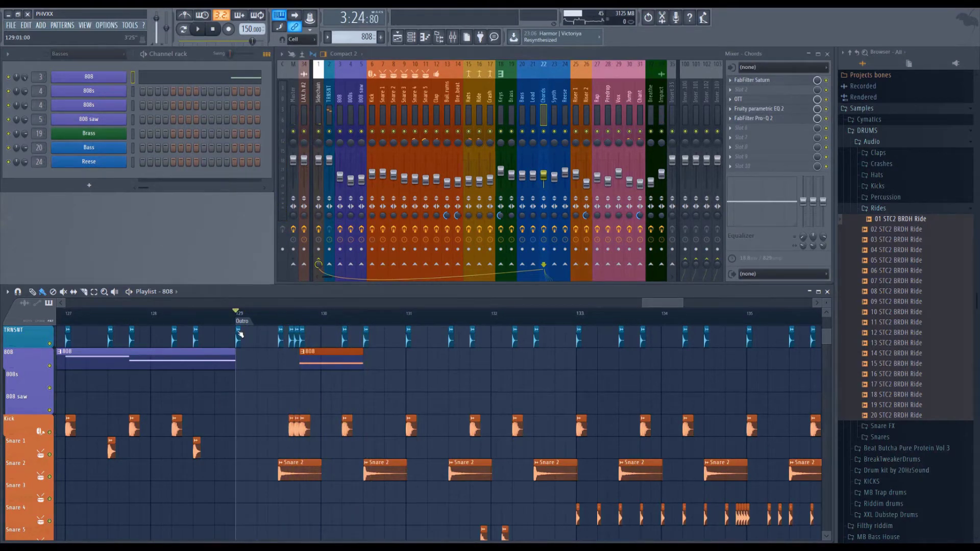
drag(240, 333, 284, 397)
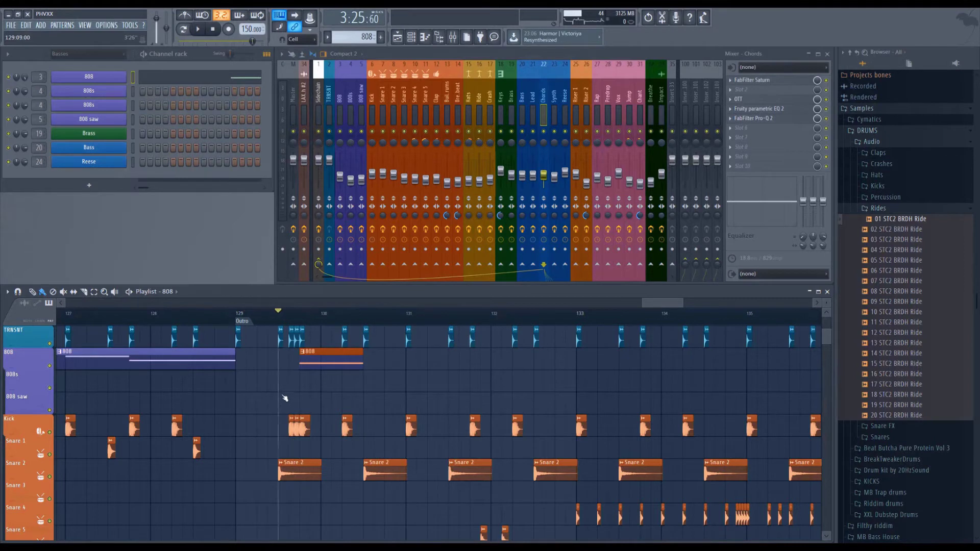
key(space)
key(space)
click(282, 386)
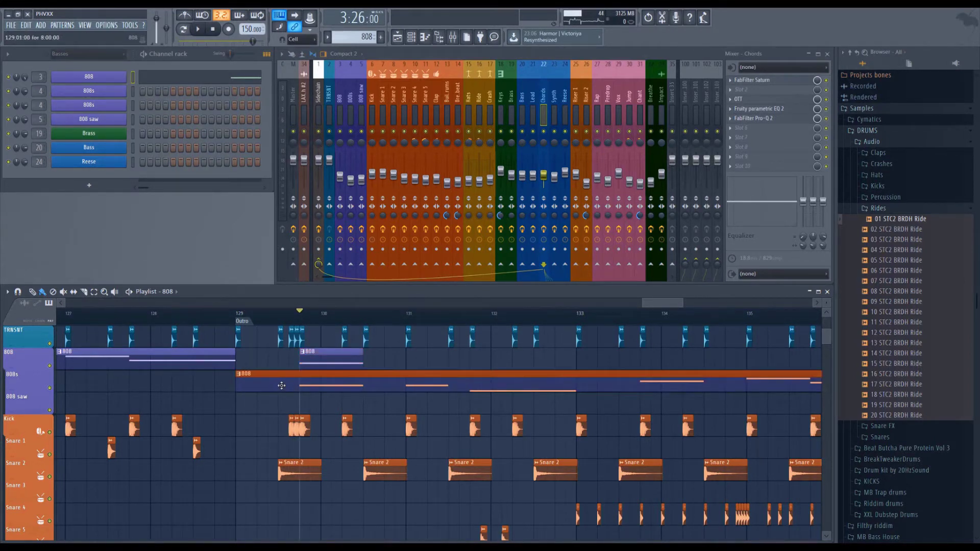
click(50, 388)
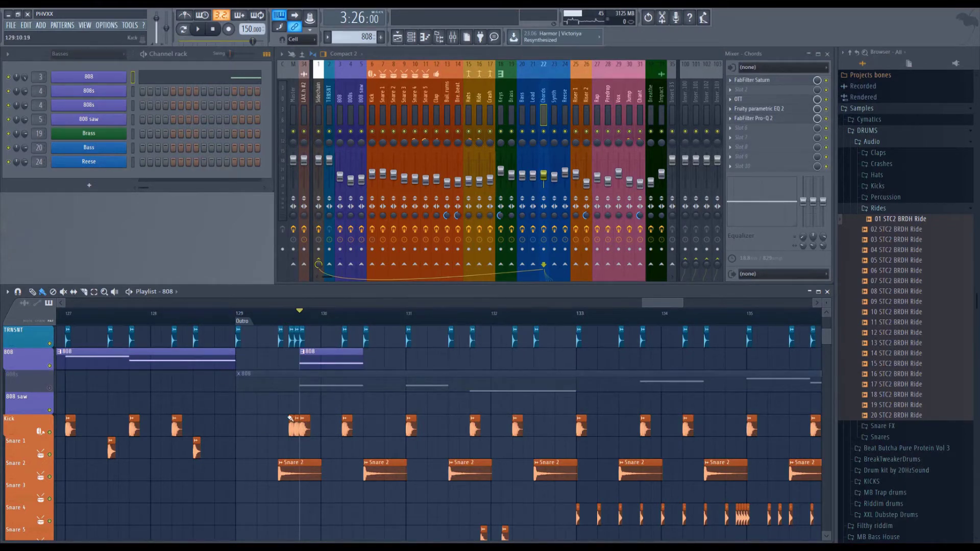
Step: Place two 808 clips on the 808 track, from beat 2 of bar 130 to bar 131 and from bar 131 for ten steps
drag(360, 363, 341, 363)
mouse_move(374, 366)
mouse_down()
mouse_move(354, 366)
mouse_move(465, 365)
mouse_up()
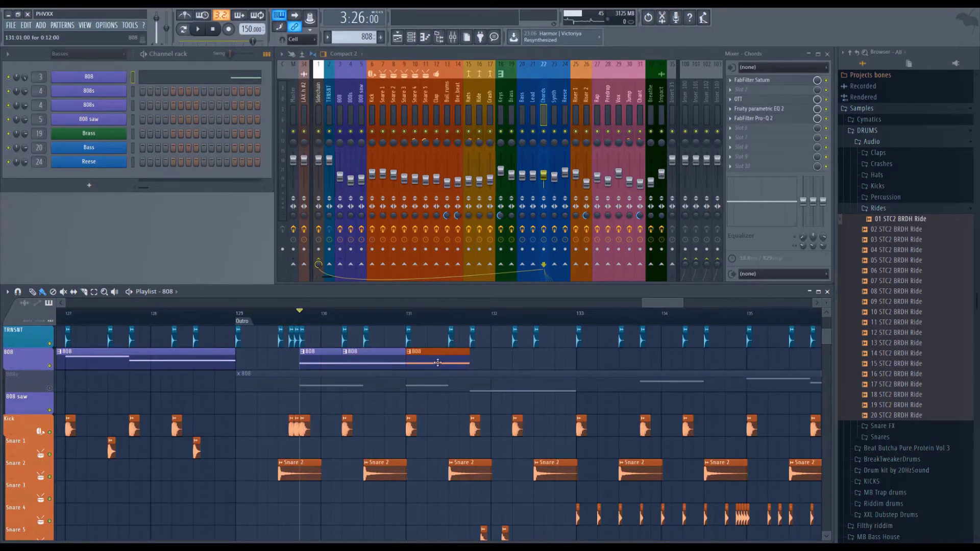
key(space)
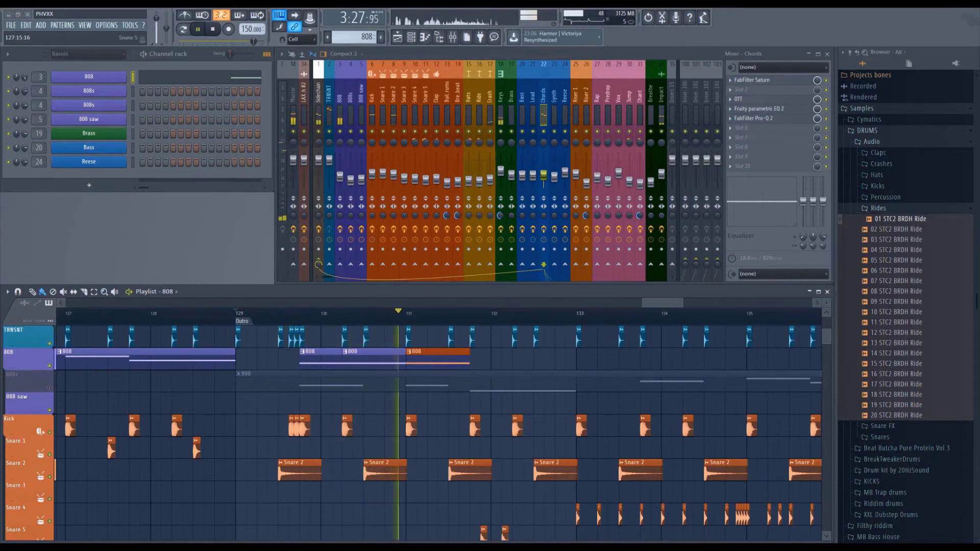
key(space)
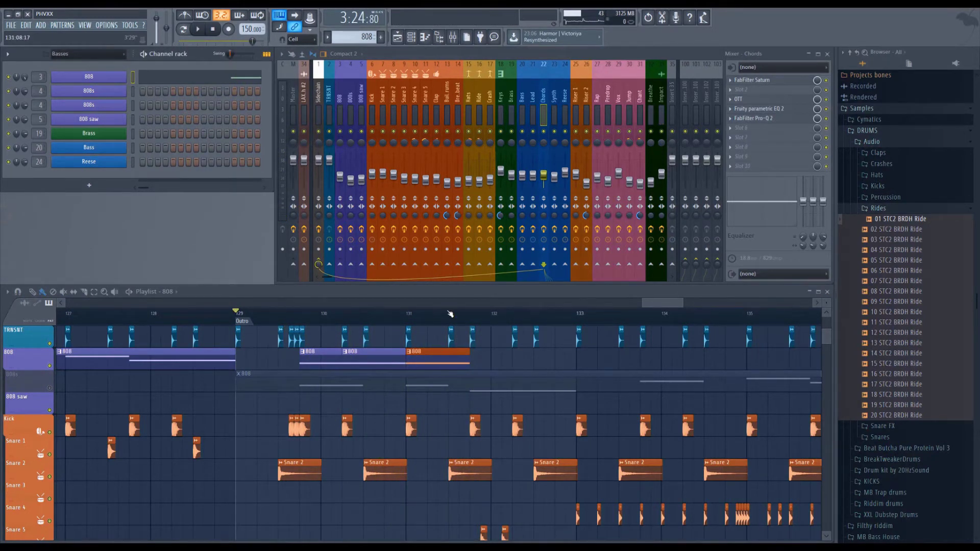
Step: Add a two-step 808 clip with a higher note just before beat 4 of bar 131 and play the Outro
ctrl+click(497, 358)
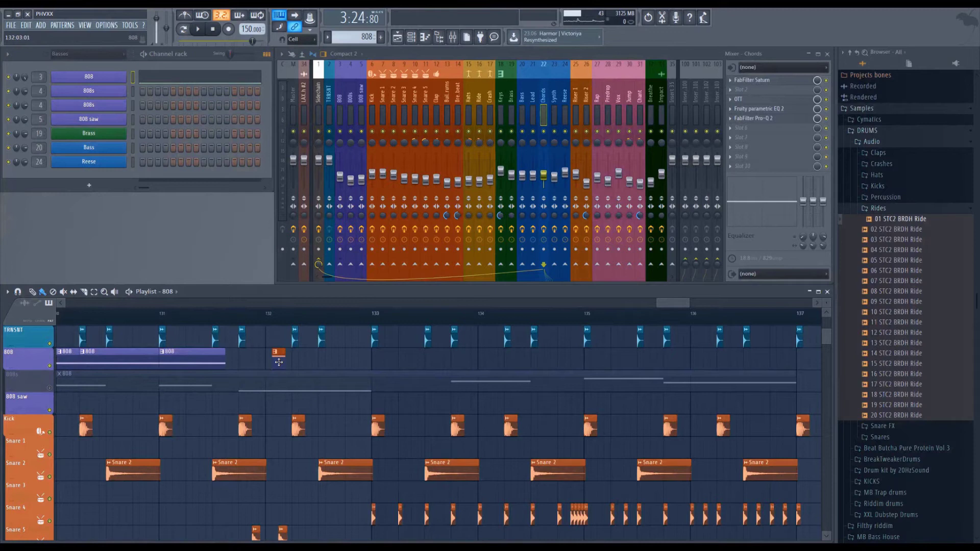
drag(279, 363, 233, 370)
key(space)
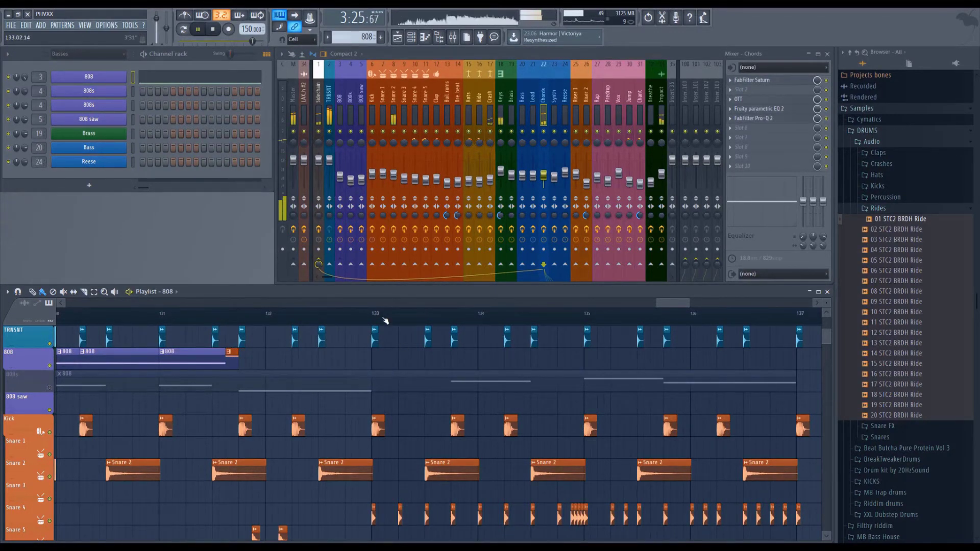
scroll(263, 319, down, 2)
scroll(264, 319, up, 2)
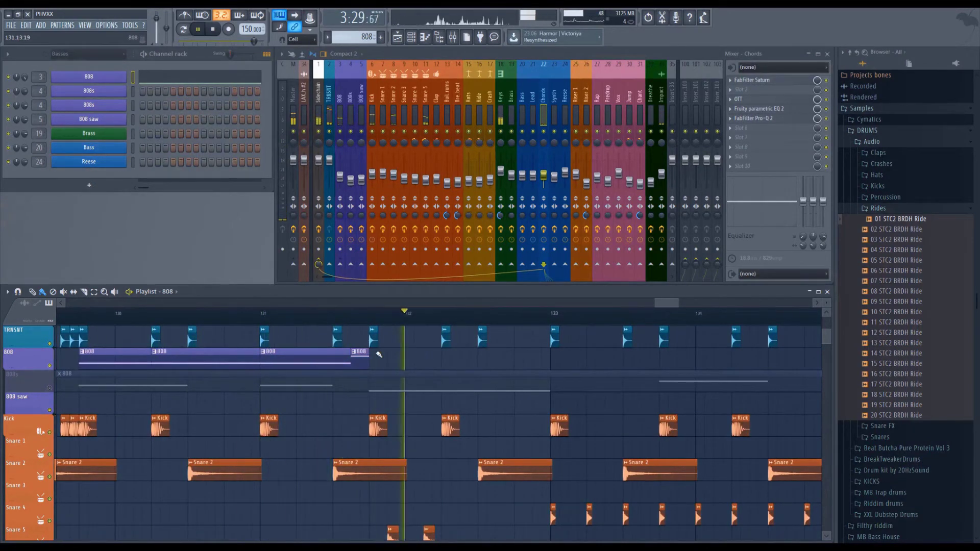
key(space)
Step: Place an 808 clip from beat 4 of bar 131 to beat 2 of bar 132 and play the Outro again
click(294, 367)
mouse_move(387, 365)
mouse_down()
mouse_move(404, 365)
mouse_move(396, 362)
mouse_up()
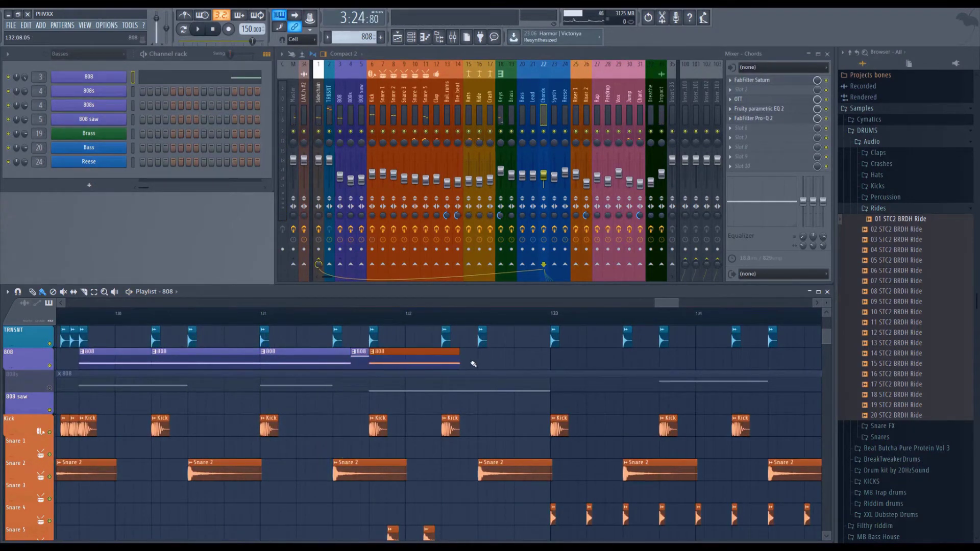
key(space)
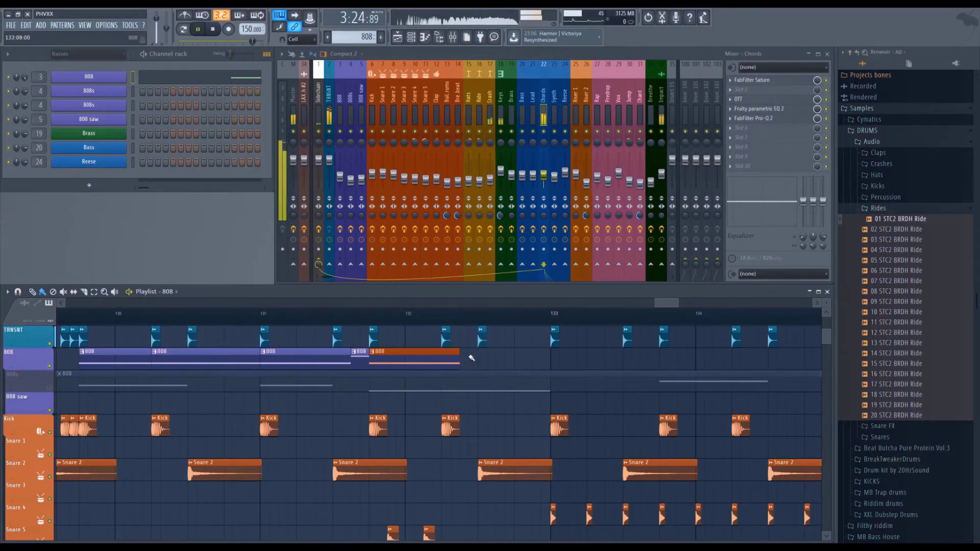
drag(459, 352, 441, 352)
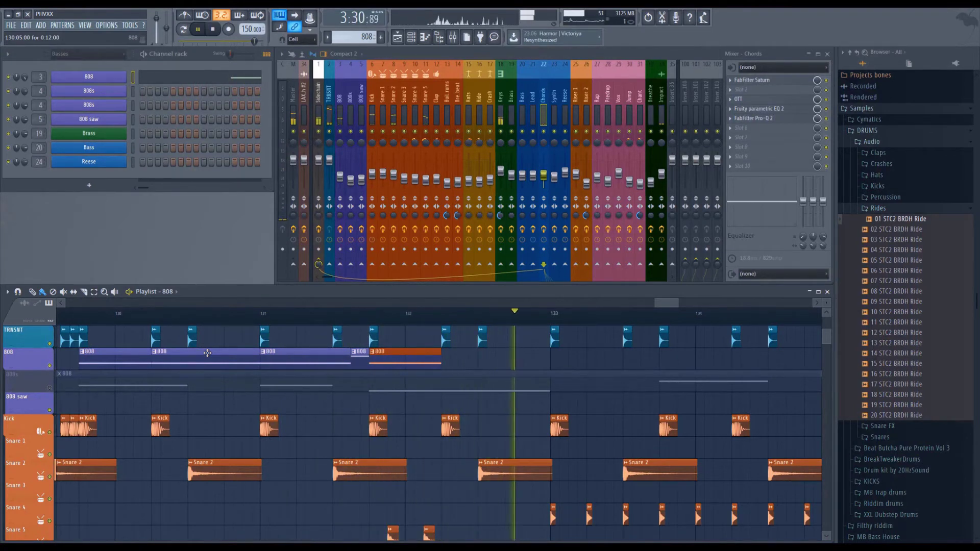
key(space)
key(space)
Step: Place an 808 clip from beat 2 of bar 132 up to bar 133 and save the project
click(468, 361)
drag(487, 366, 469, 367)
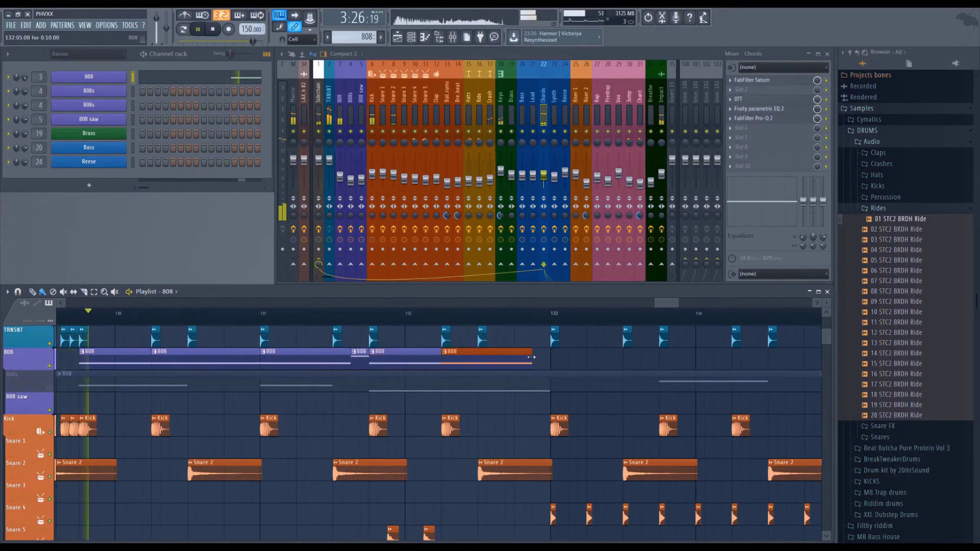
drag(531, 357, 550, 359)
click(591, 361)
right_click(598, 361)
key(ctrl+s)
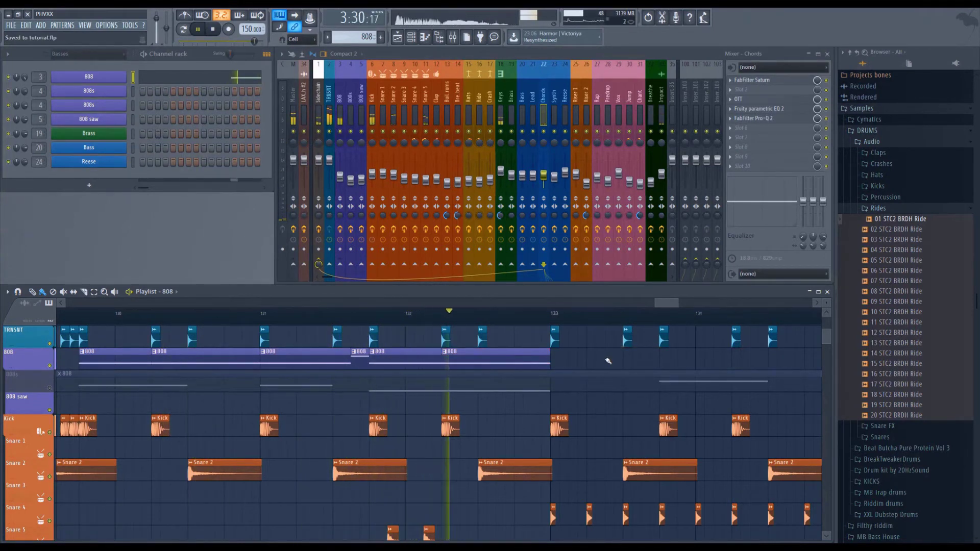
key(space)
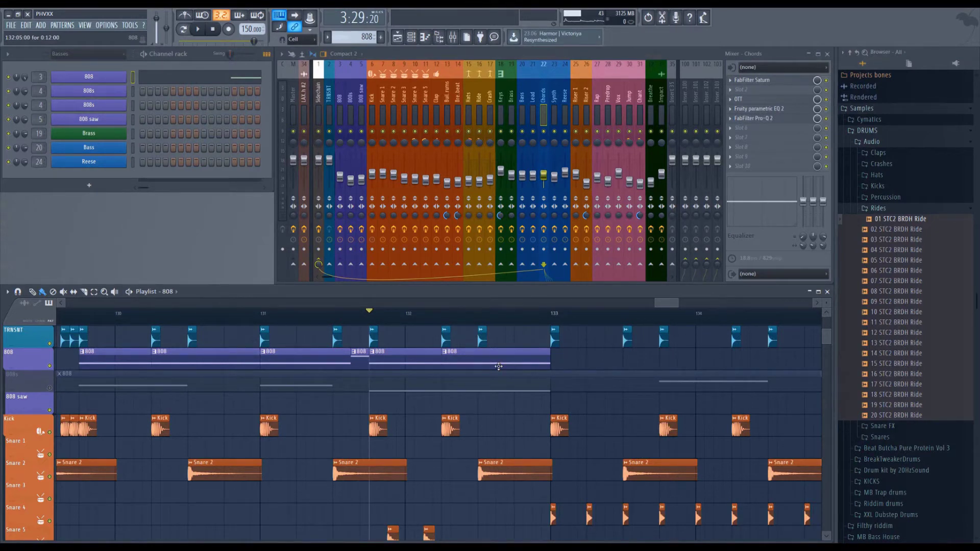
Step: Mark the time range from beat 2 of bar 132 to bar 133 and switch the 808 clip there to the lower note
drag(443, 318, 550, 318)
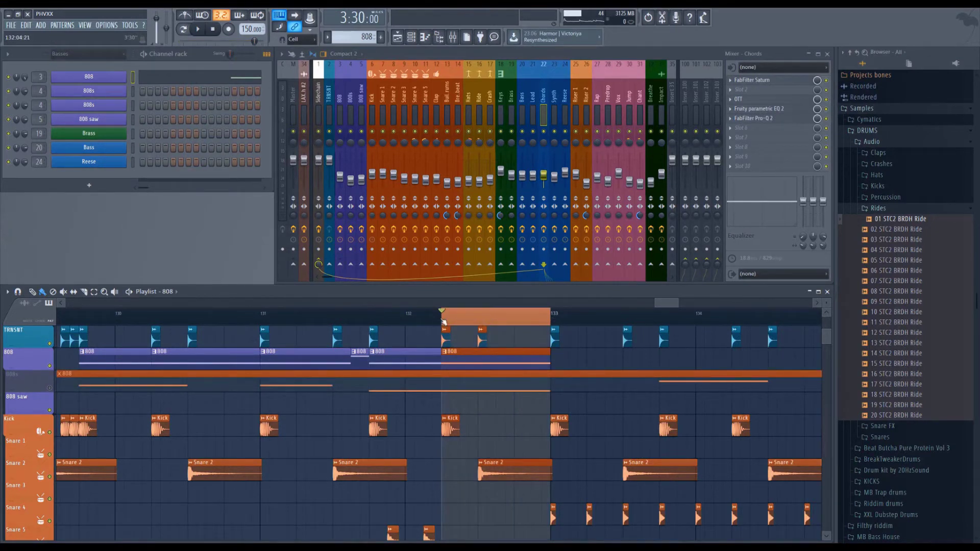
click(512, 407)
right_click(512, 406)
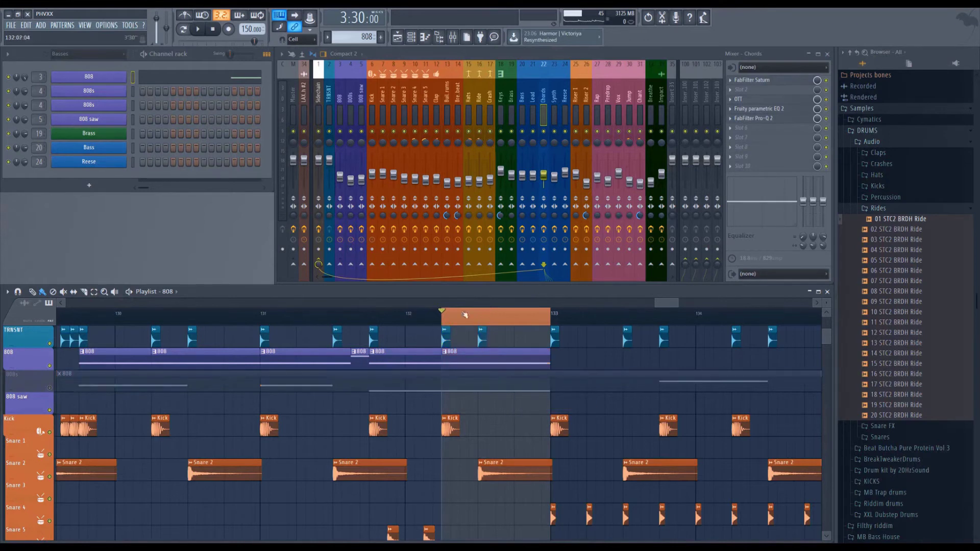
ctrl+click(476, 359)
scroll(469, 313, down, 1)
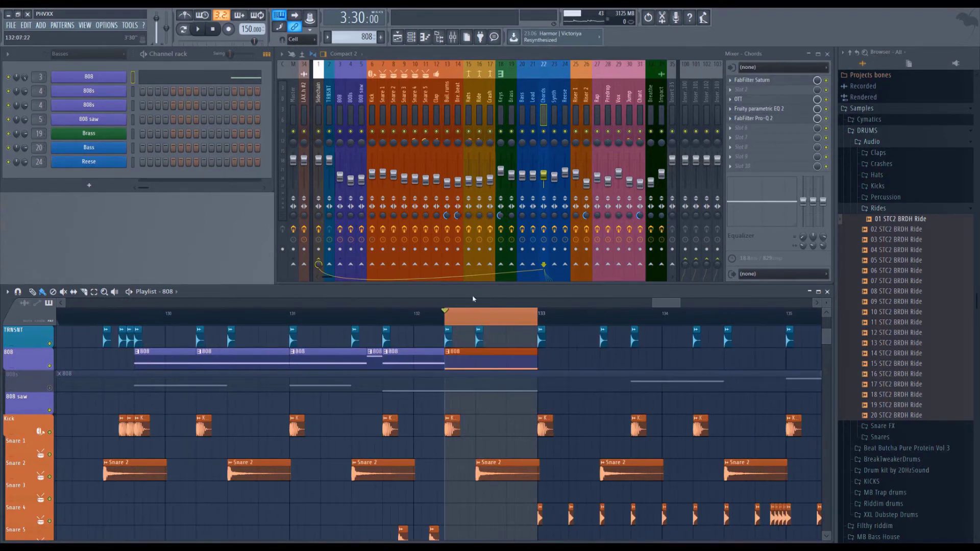
ctrl+click(559, 360)
scroll(469, 319, down, 2)
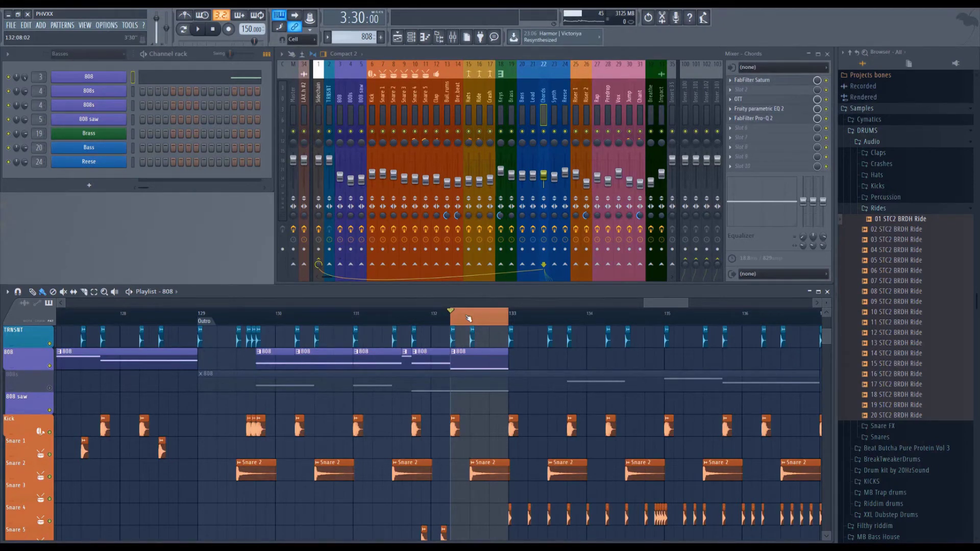
Step: Review the 808 pattern's notes in the piano roll and by playing the Outro, and save the project
double_click(466, 359)
drag(351, 63, 211, 66)
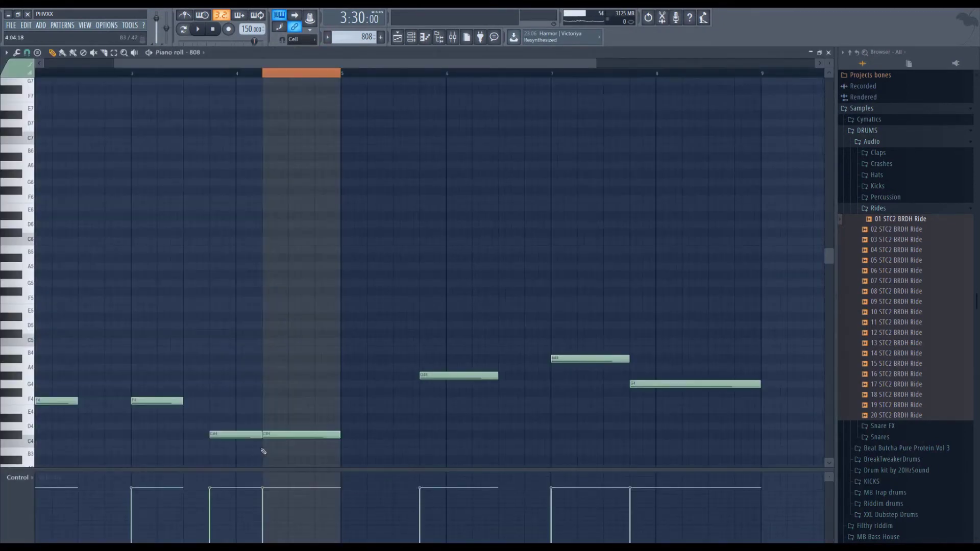
click(828, 53)
key(space)
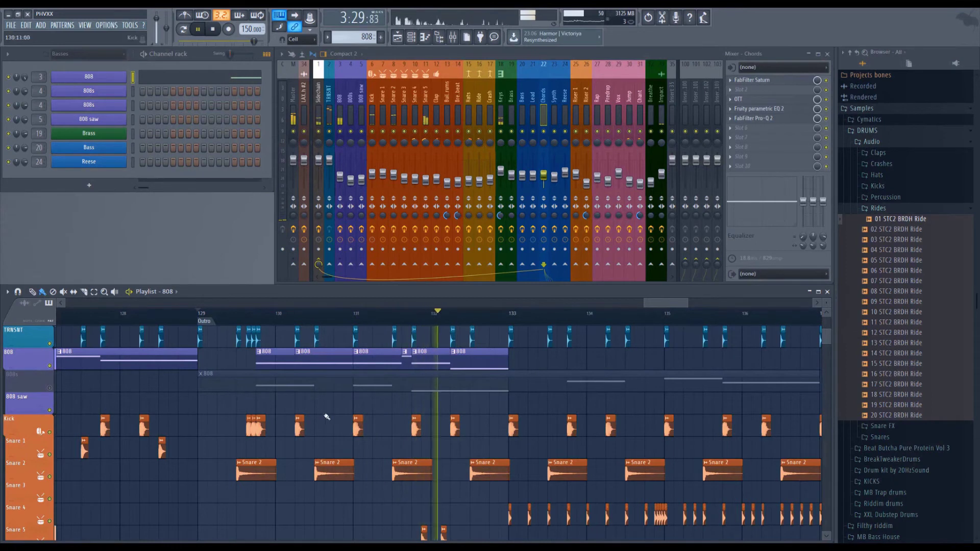
key(ctrl+s)
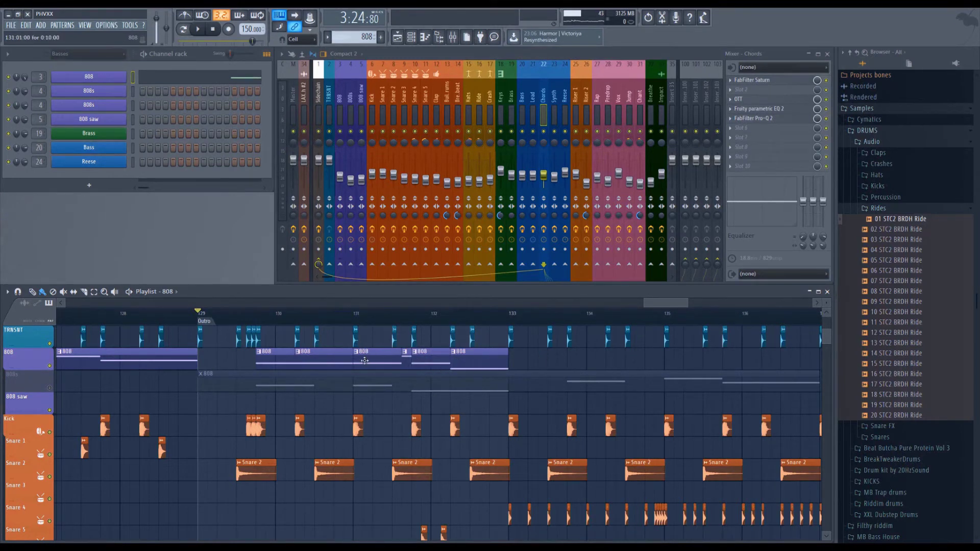
Step: Place an 808 clip from bar 133 to beat 4 of that bar and play the arrangement from the Outro
click(526, 353)
drag(542, 363, 533, 363)
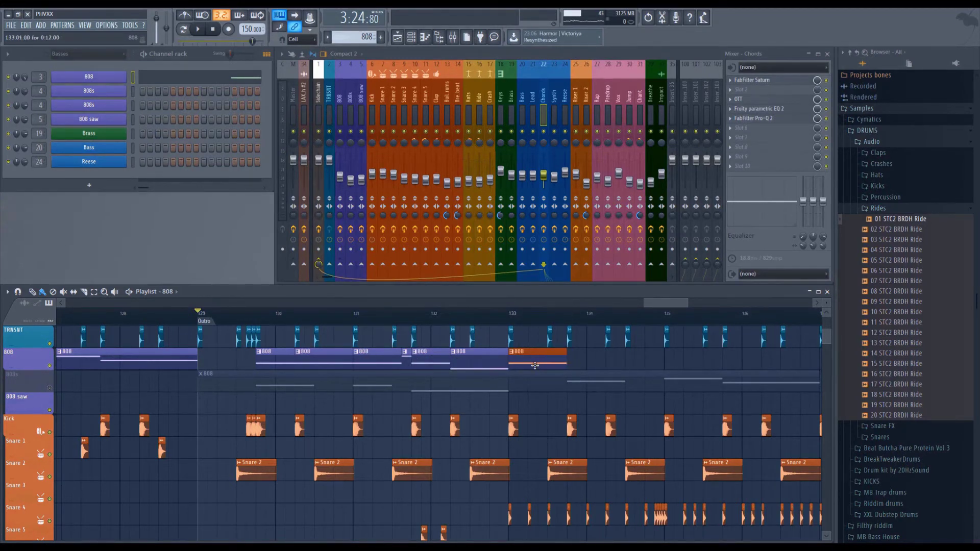
key(space)
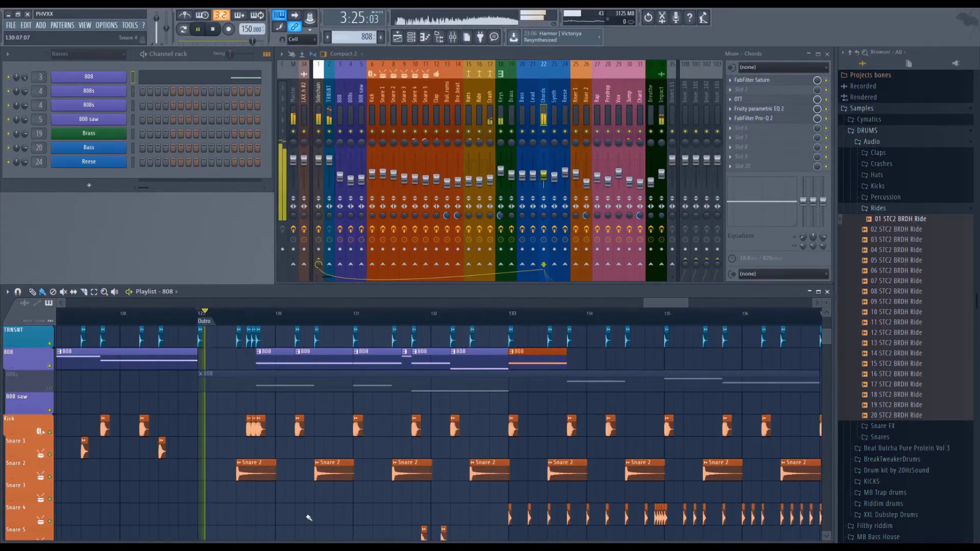
click(656, 354)
right_click(674, 356)
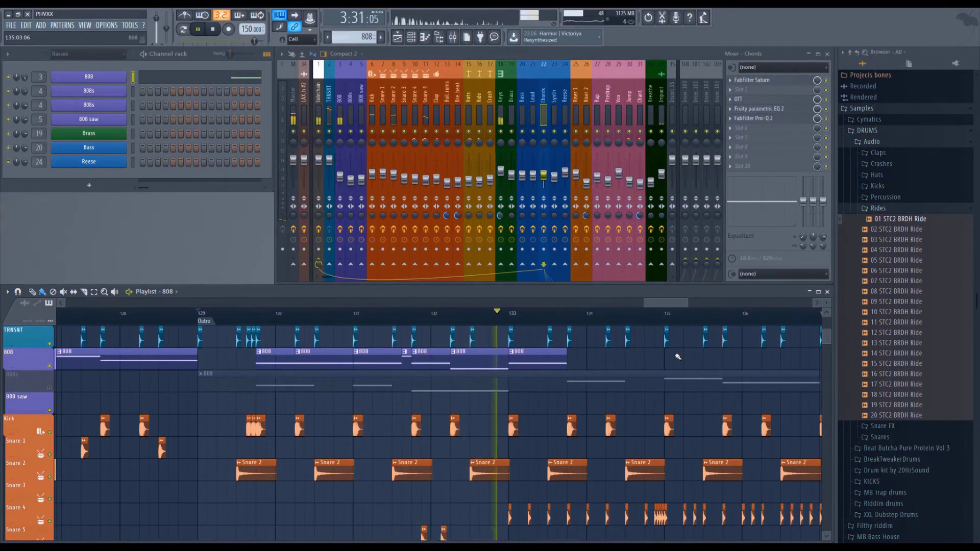
key(space)
Step: Place an 808 clip with a higher note from beat 4 of bar 133 to beat 2 of bar 134 and play from bar 133
scroll(655, 365, up, 2)
ctrl+click(631, 372)
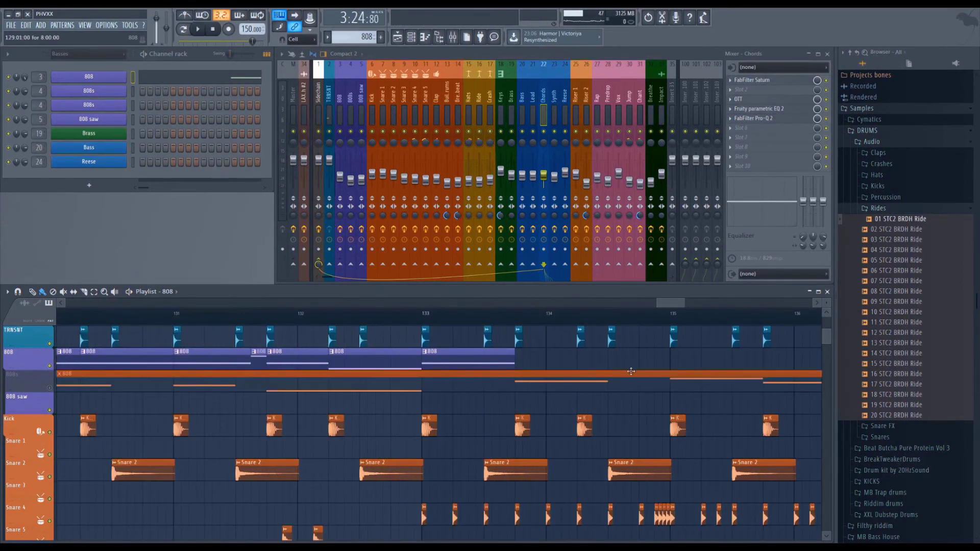
drag(520, 405, 603, 392)
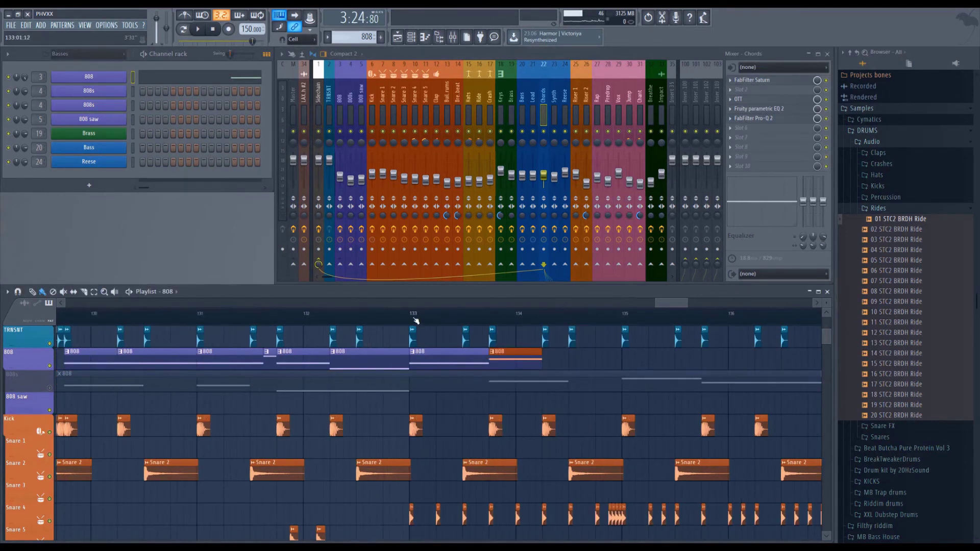
click(414, 316)
key(space)
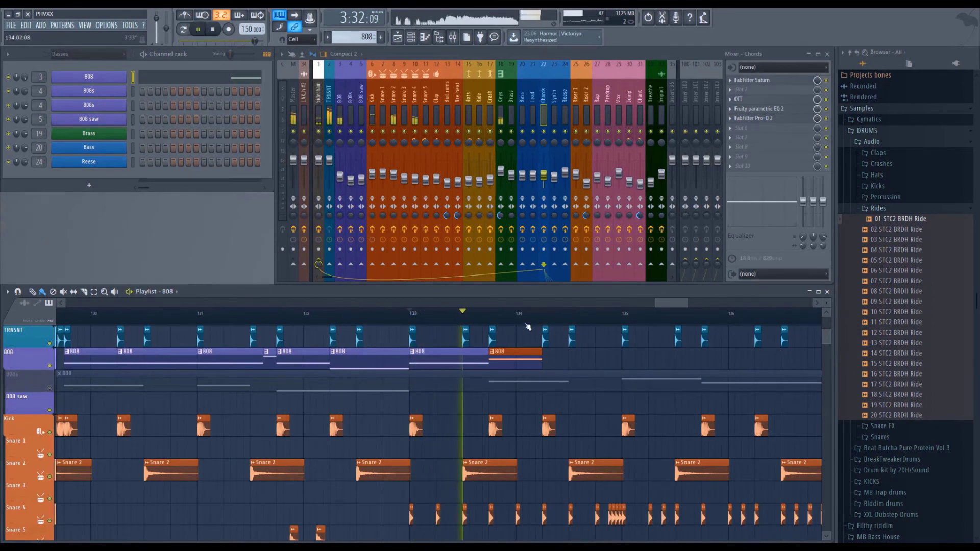
key(space)
Step: Duplicate the last 808 clip and extend the copy to bar 135, and add a two-bar 808 clip from bar 135 to 137
key(ctrl+b)
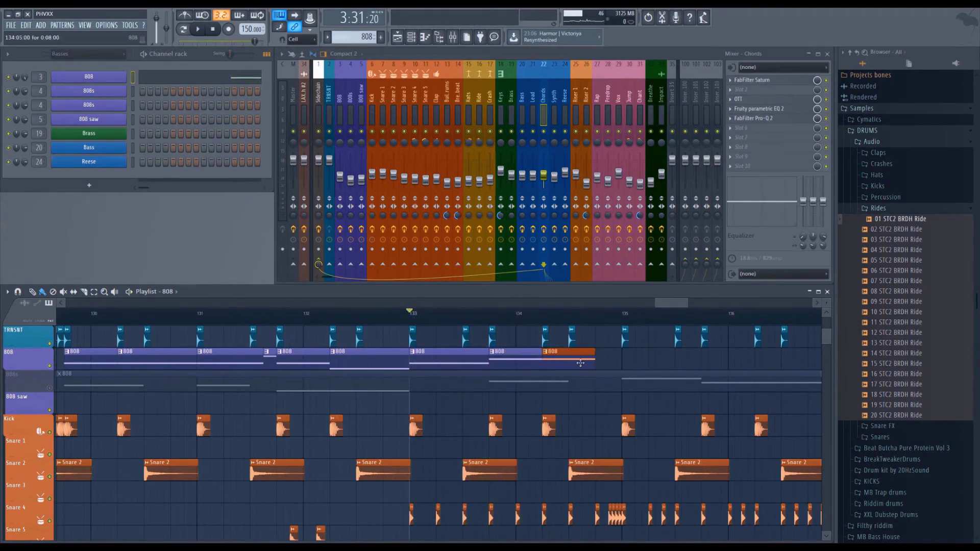
drag(593, 363, 621, 363)
key(space)
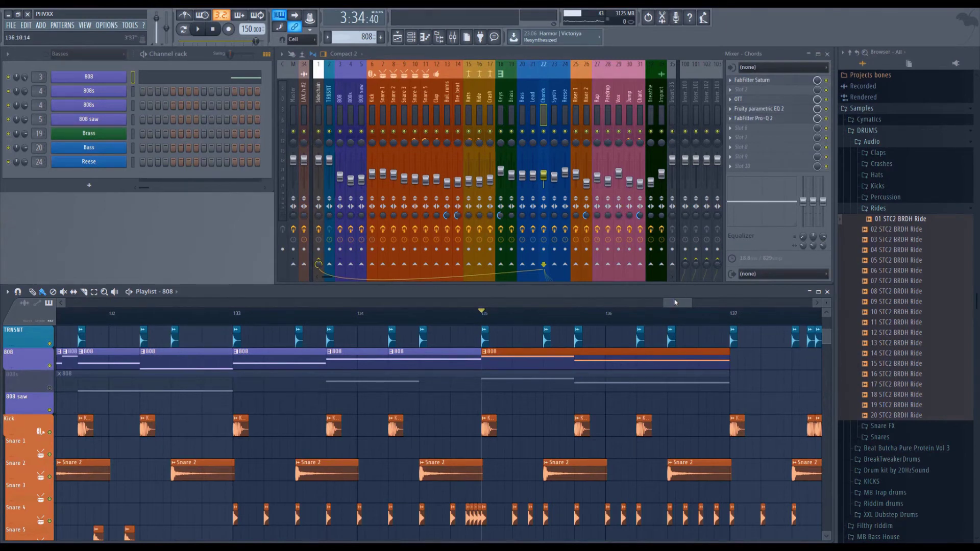
Step: Slice the two-bar 808 clip at beat 2 of bar 136 while playing the arrangement from bar 133
drag(676, 303, 675, 303)
key(space)
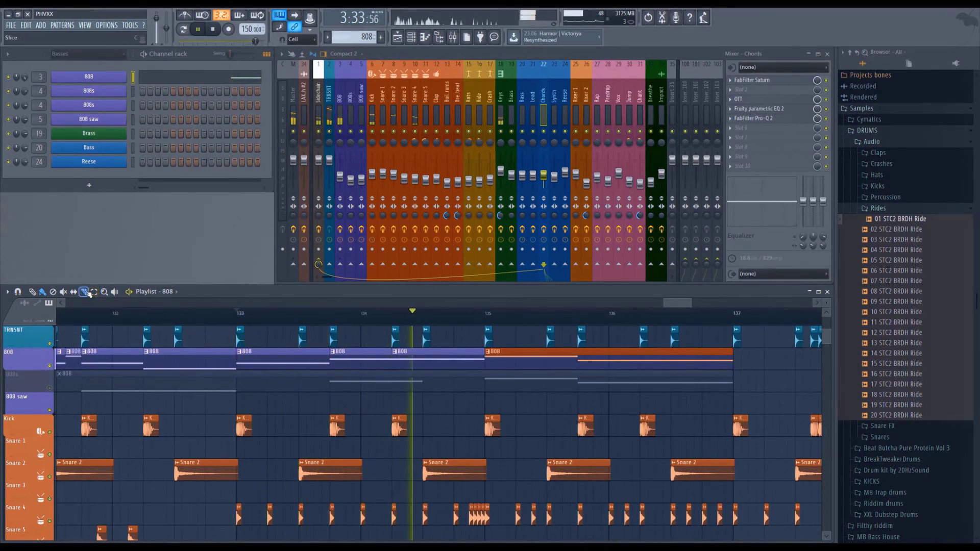
drag(644, 371, 644, 372)
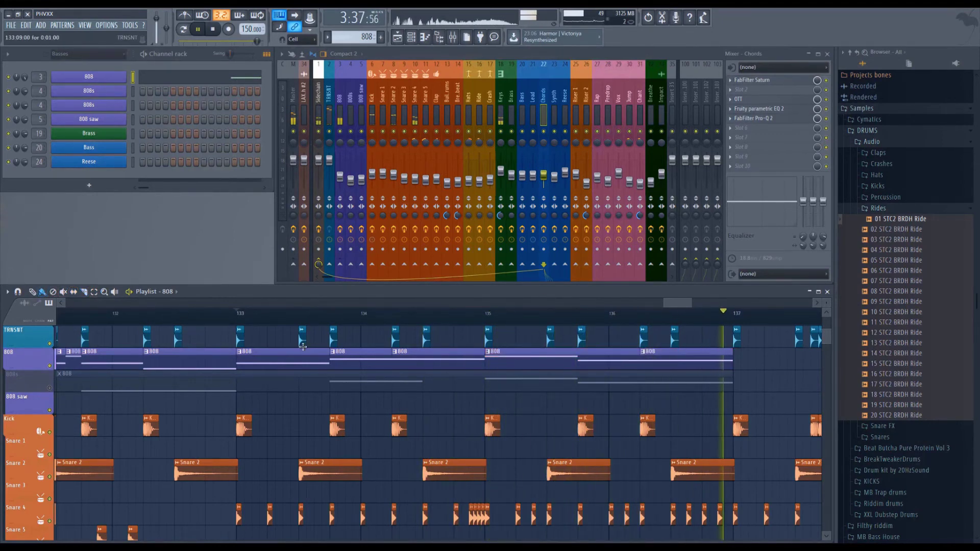
scroll(327, 323, down, 4)
key(space)
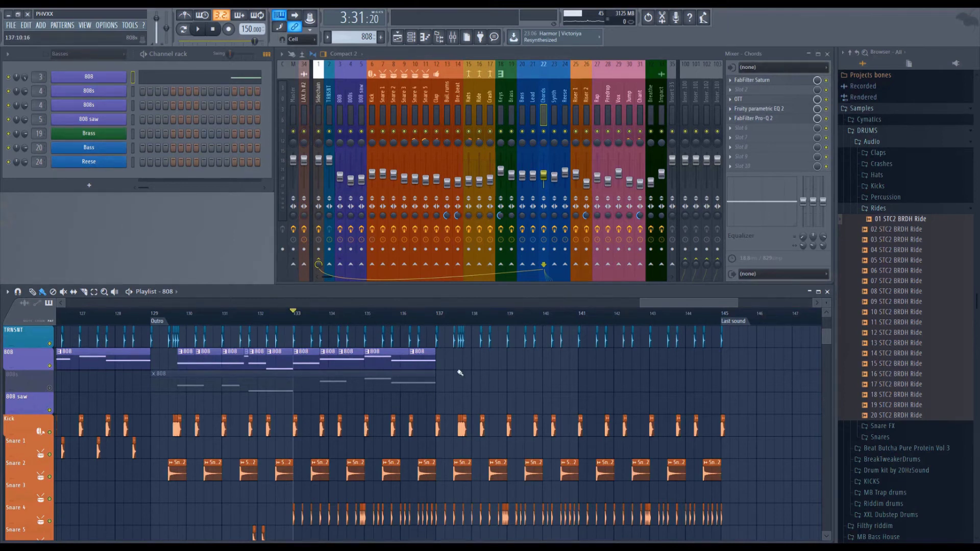
Step: Repeat the Outro's 808 clips from bar 137 to bar 145, clear the guide clip from the unmuted 808s track, and save the project
mouse_move(453, 368)
mouse_down()
mouse_move(183, 351)
mouse_move(470, 360)
mouse_up()
key(ctrl+s)
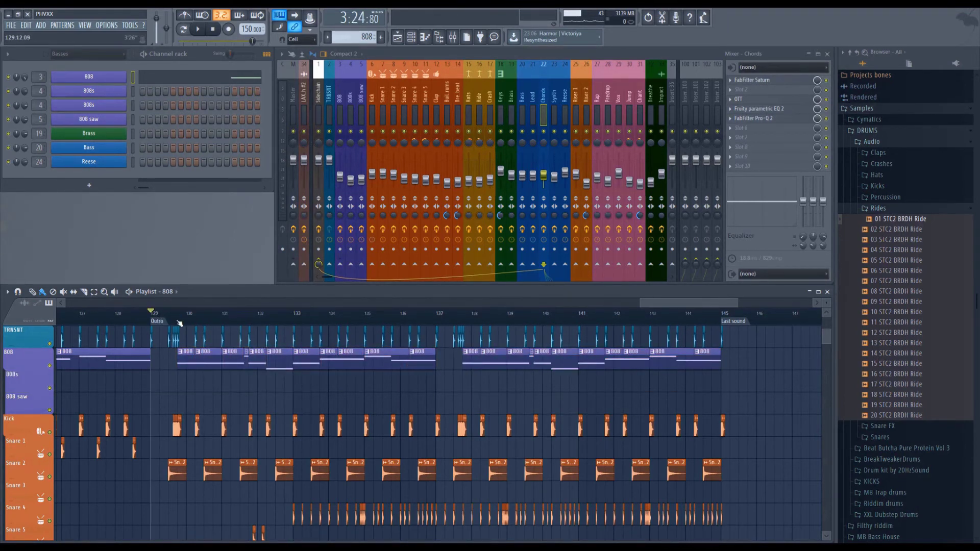
Step: Play the Outro from bar 129 and copy the two Snare 5 hits just before bar 132 to just before bar 140
key(space)
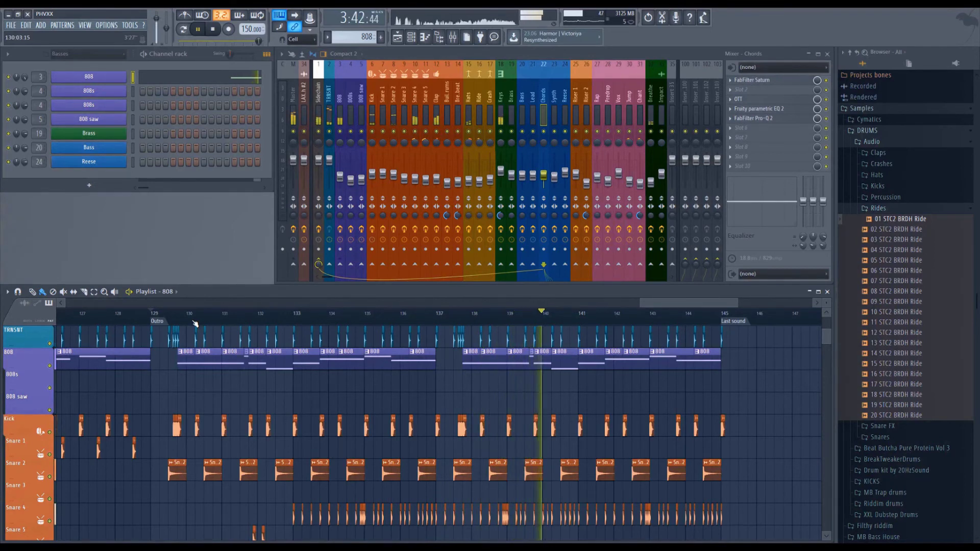
scroll(364, 394, down, 3)
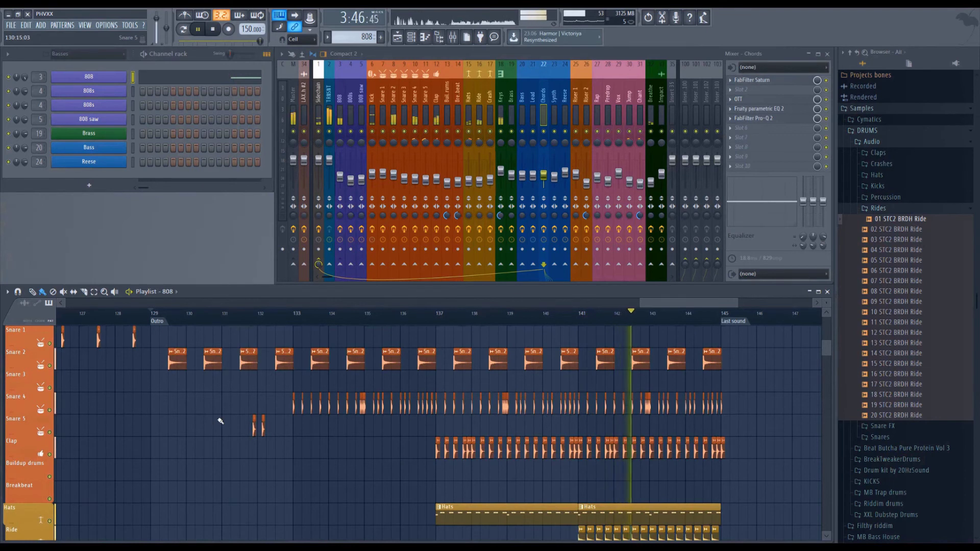
click(518, 415)
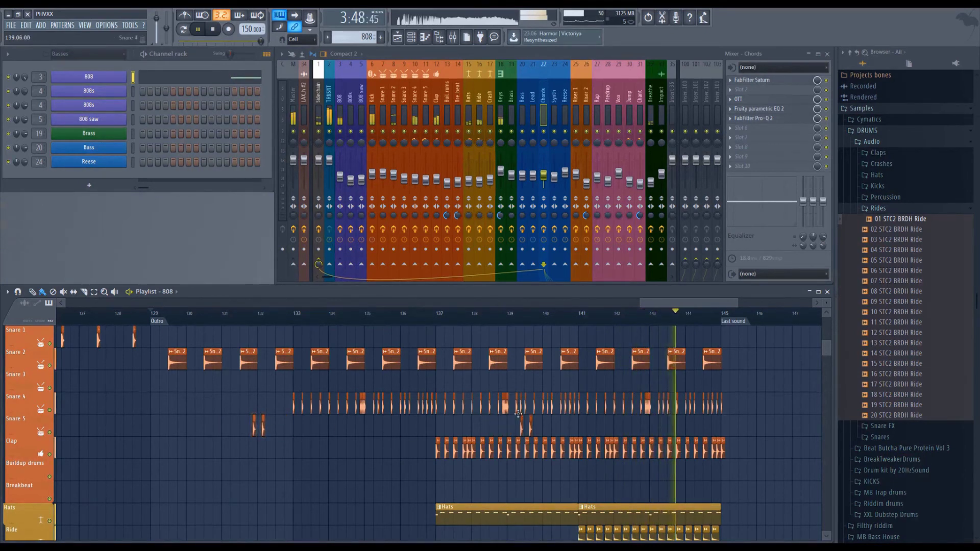
drag(519, 415, 537, 415)
scroll(611, 412, up, 3)
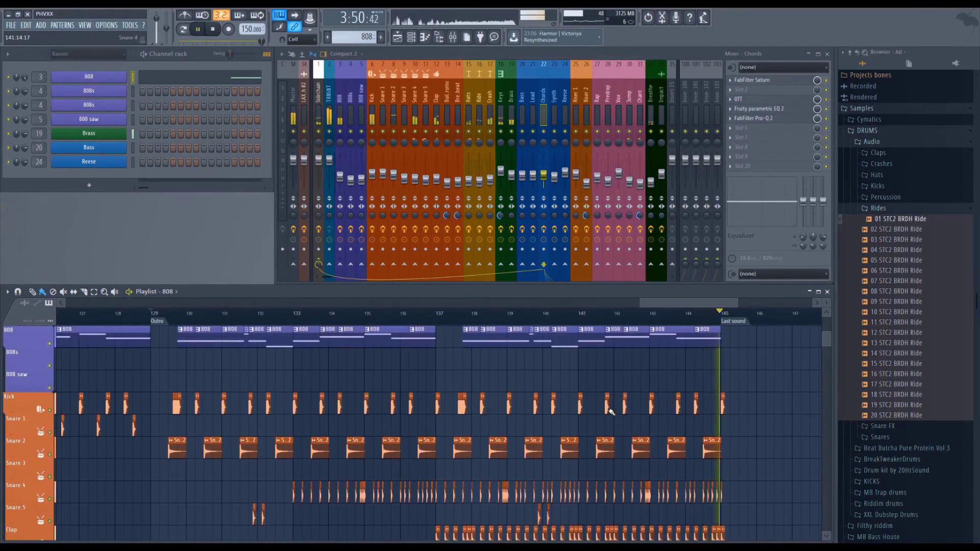
Step: Play the Outro's second half from bar 137 and save the project
key(space)
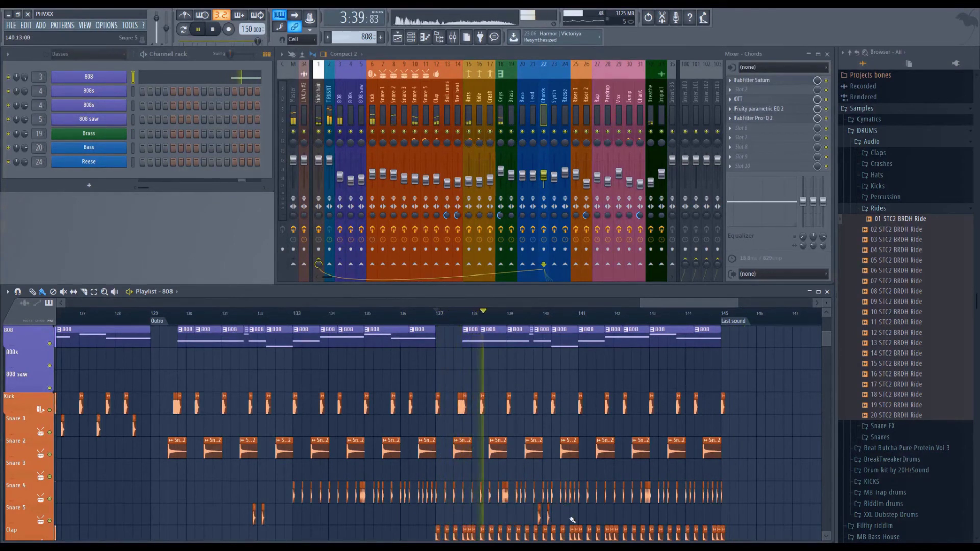
drag(599, 519, 483, 513)
key(ctrl+s)
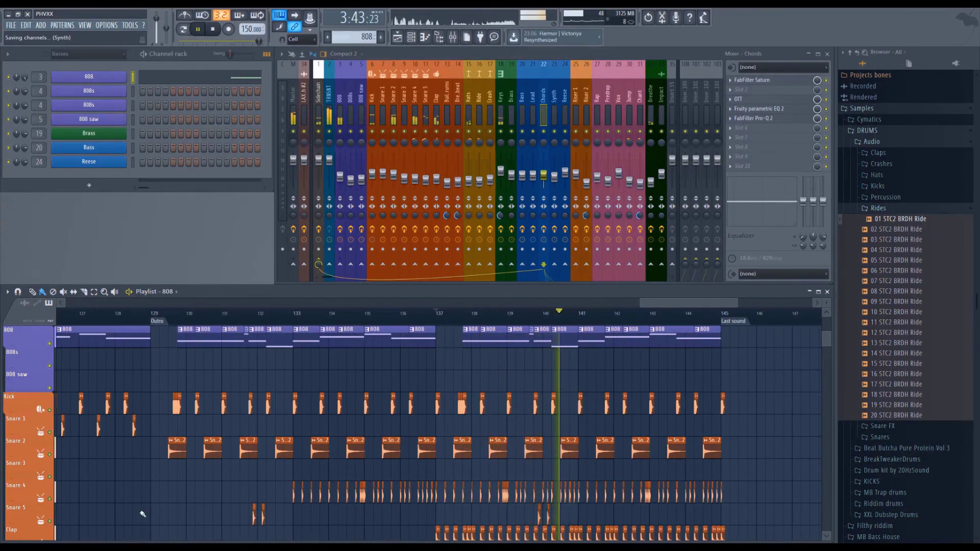
scroll(501, 327, down, 3)
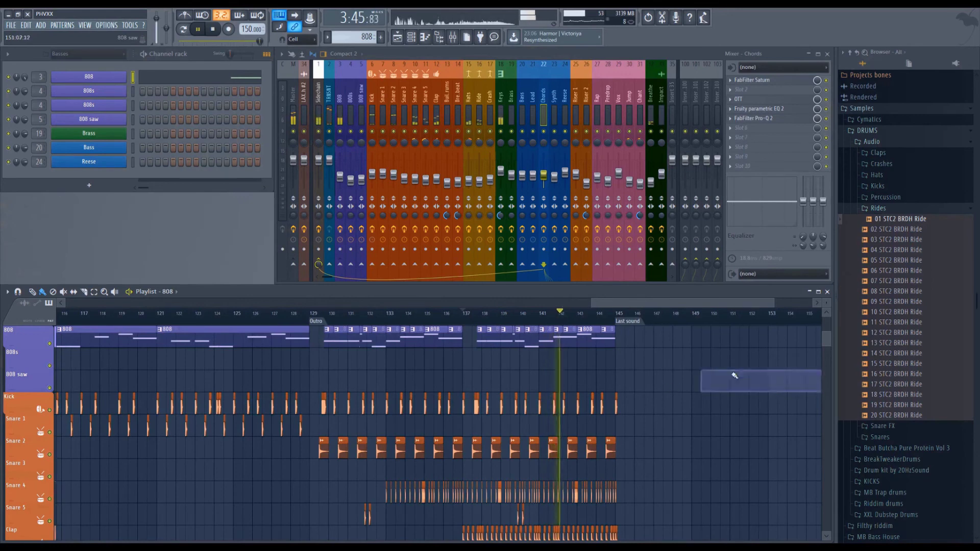
drag(734, 376, 735, 376)
scroll(592, 315, down, 3)
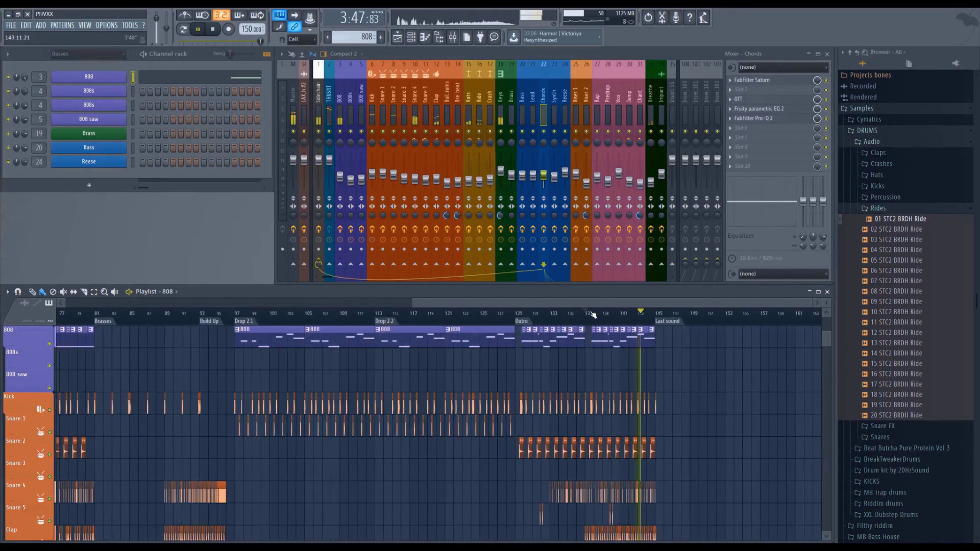
scroll(404, 398, up, 2)
scroll(401, 320, up, 3)
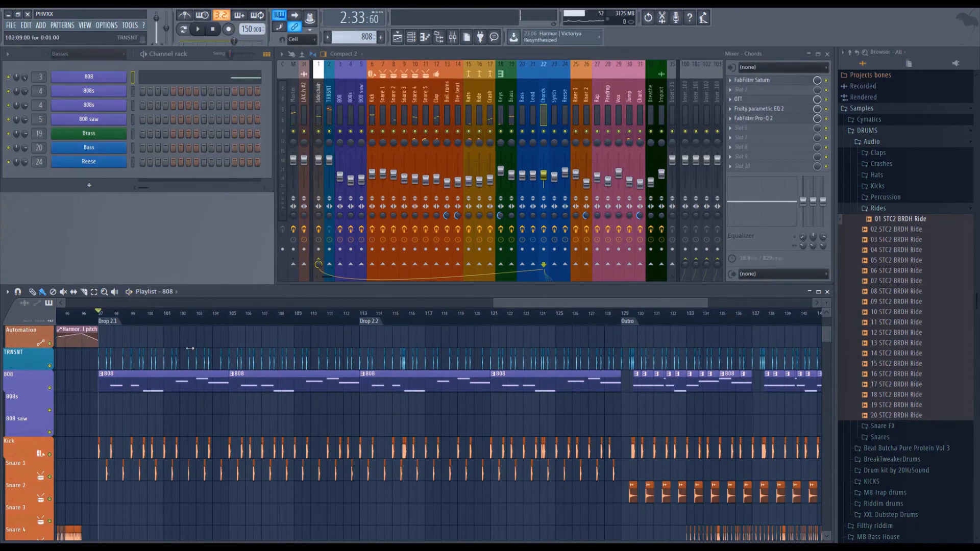
click(203, 339)
right_click(233, 337)
click(231, 343)
right_click(239, 343)
Step: Select the time range of Drop 2.1 and Drop 2.2, from bar 97 to 129, and play it through
drag(100, 315, 614, 340)
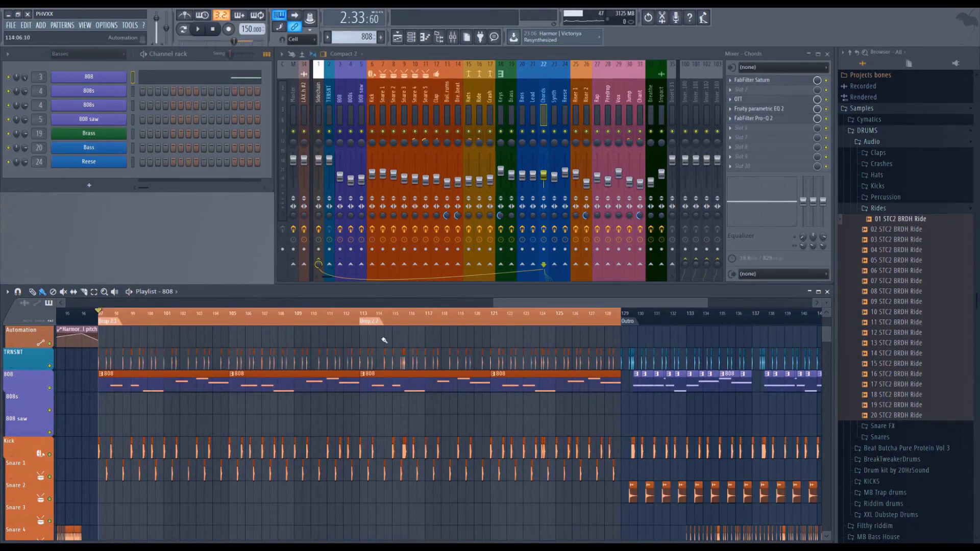
click(365, 337)
right_click(365, 337)
key(space)
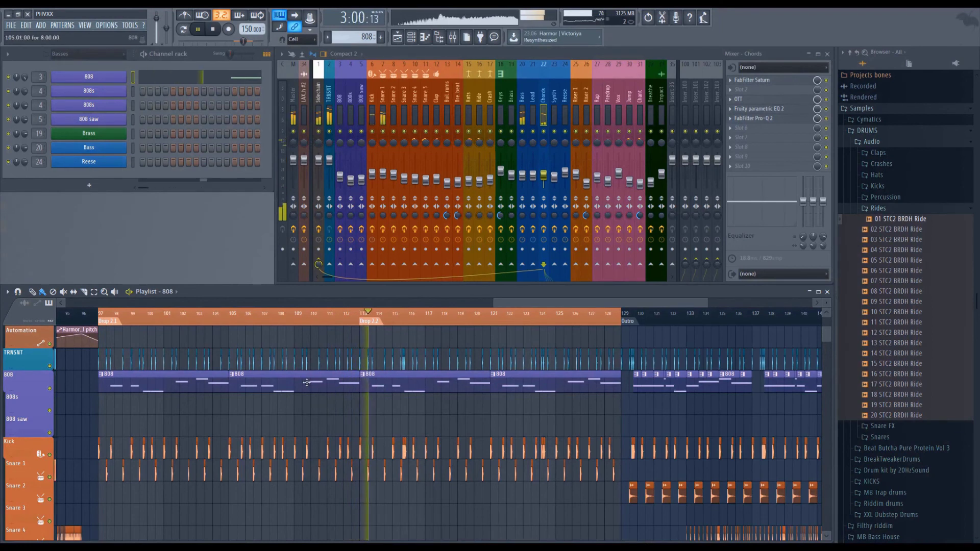
click(561, 341)
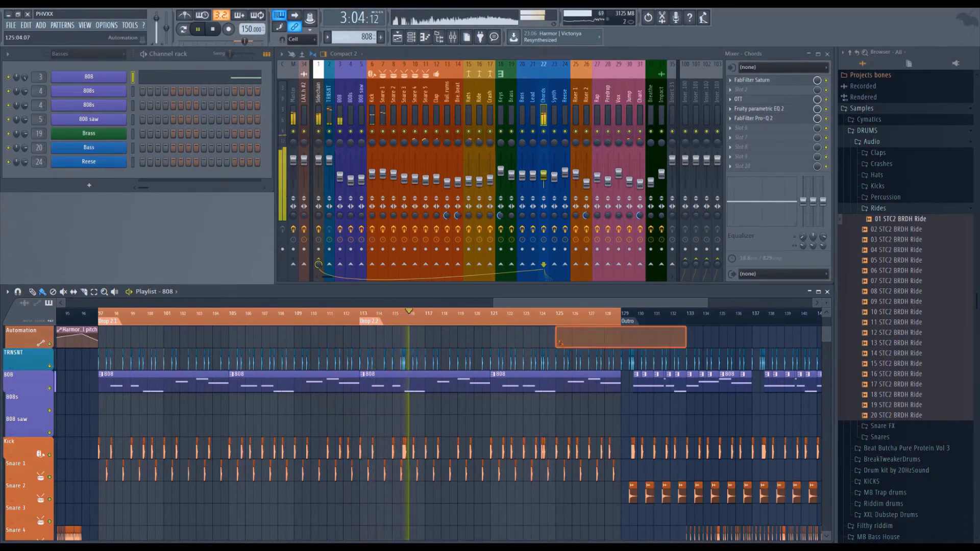
right_click(560, 340)
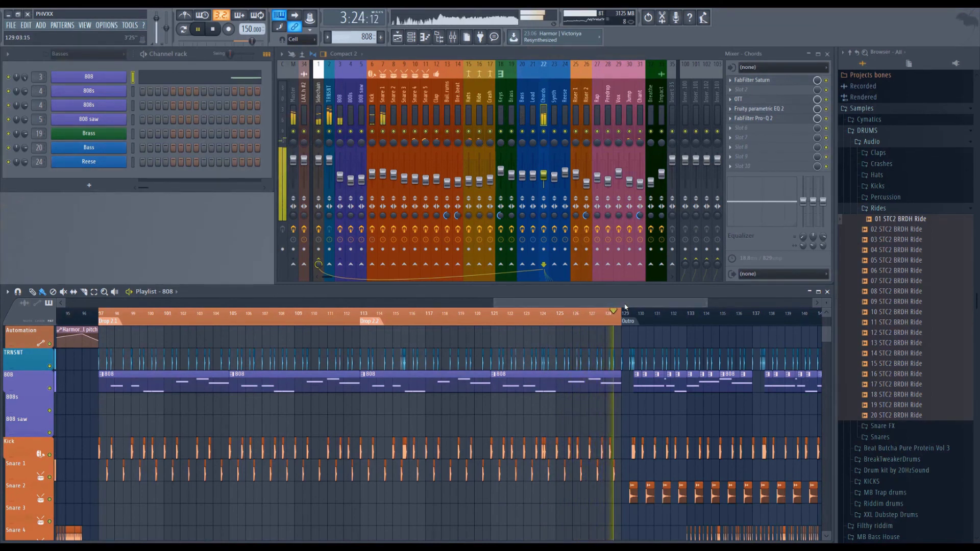
Step: Shift the time selection to Drop 1.1 and 1.2, return it to Drop 2.1 and 2.2, and examine both drops' automation clips
scroll(182, 313, up, 4)
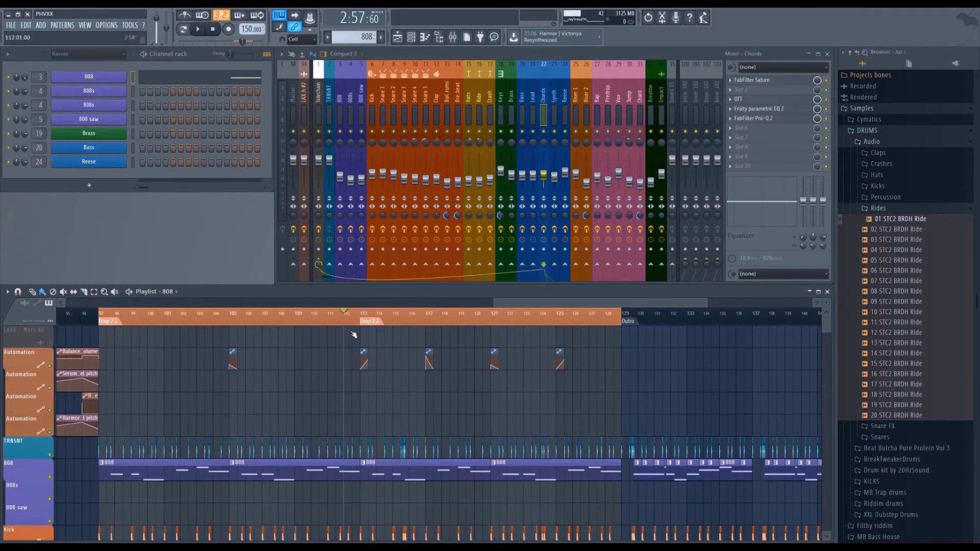
scroll(181, 317, down, 5)
key(space)
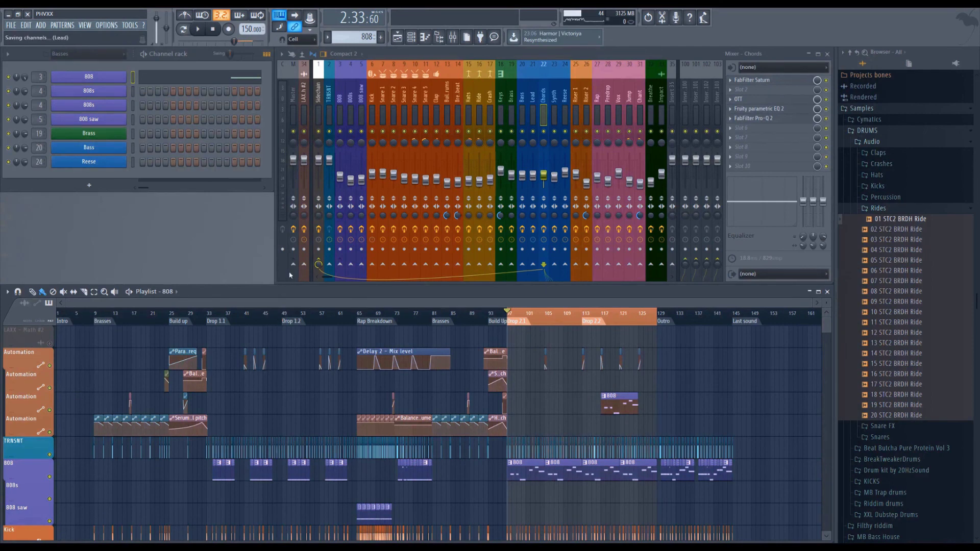
key(ctrl+Left)
key(ctrl+Left)
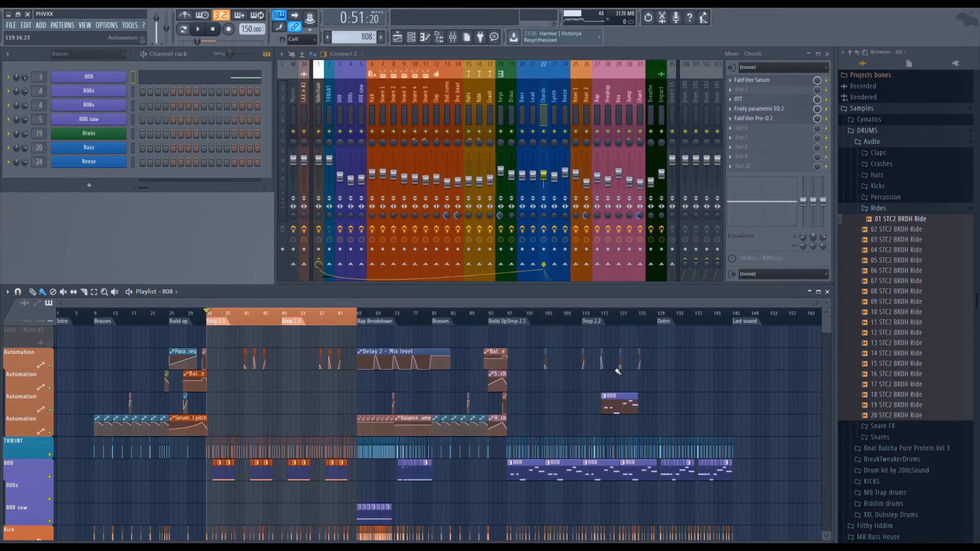
key(ctrl+Right)
key(ctrl+Right)
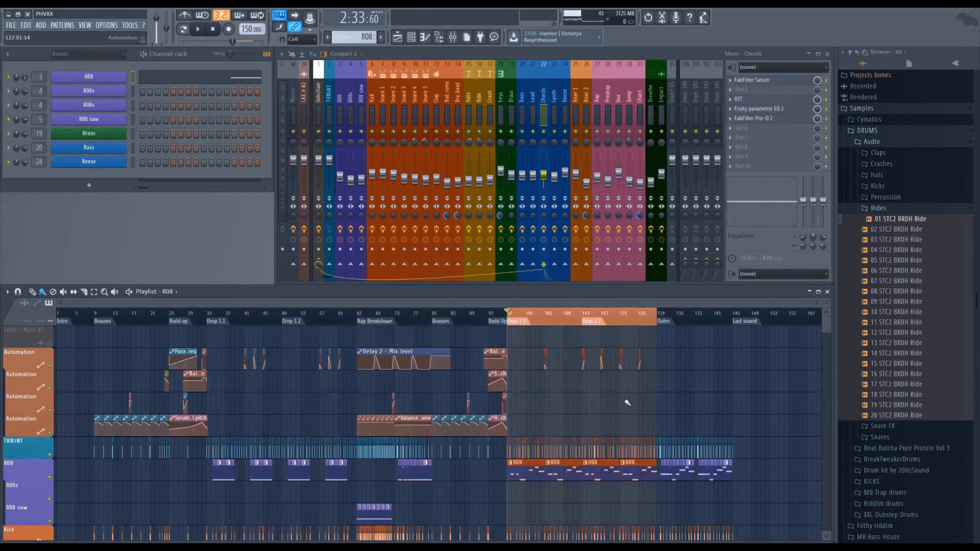
scroll(518, 324, up, 5)
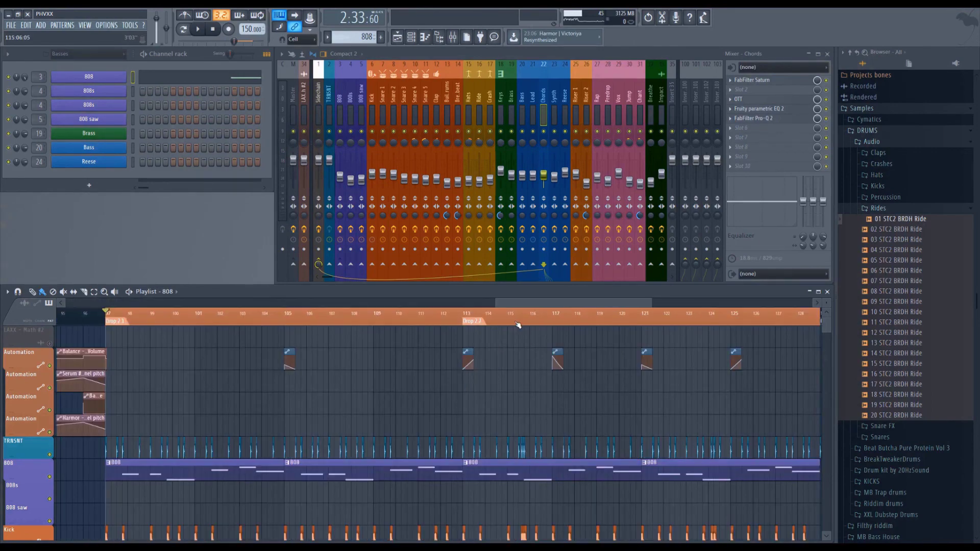